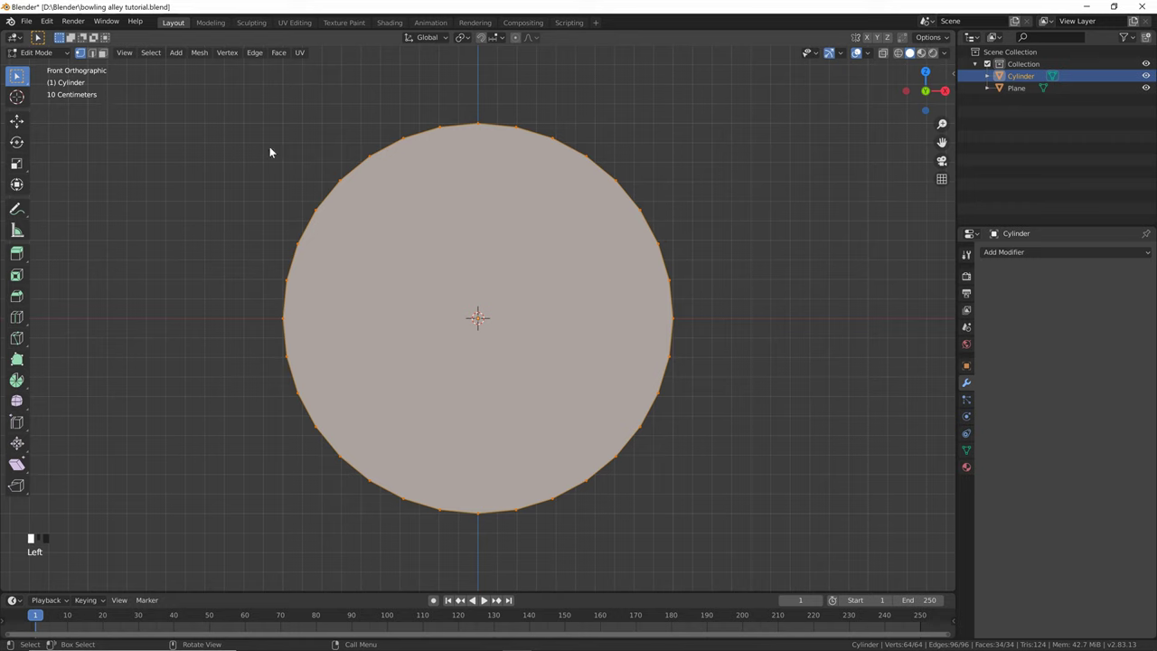
# In X-ray front view, delete the cylinder's upper-half vertices, leaving the lower arc
pyautogui.press('Tab')
pyautogui.press('Tab')
pyautogui.moveTo(227, 103); pyautogui.dragTo(271, 171)
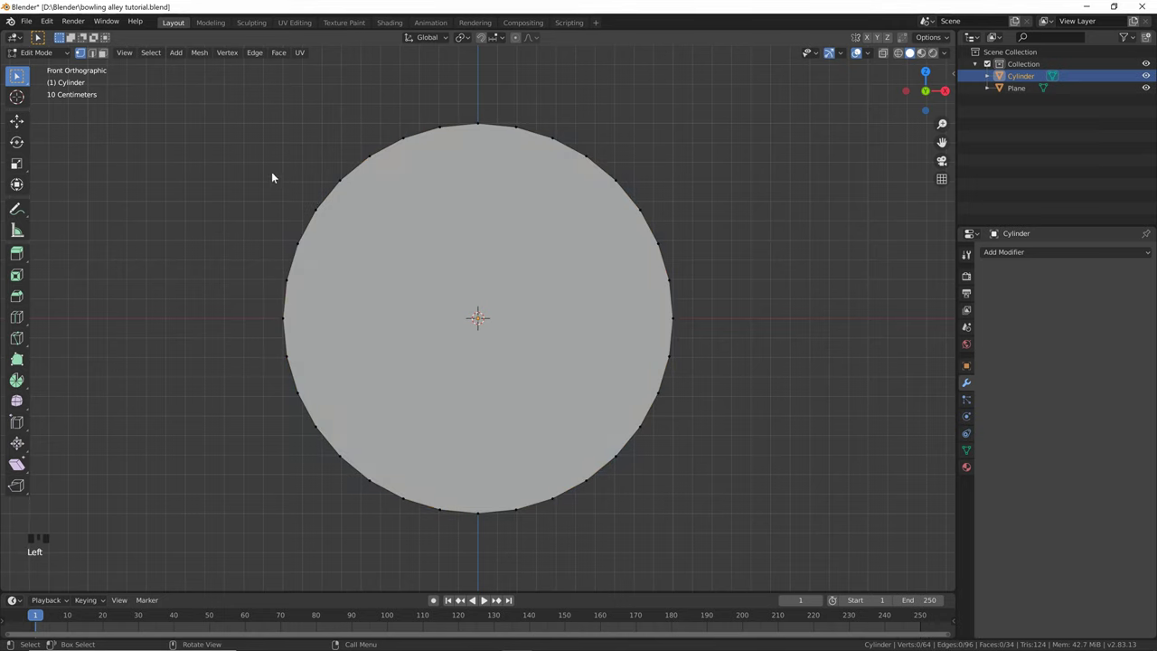
pyautogui.moveTo(221, 90); pyautogui.dragTo(713, 300)
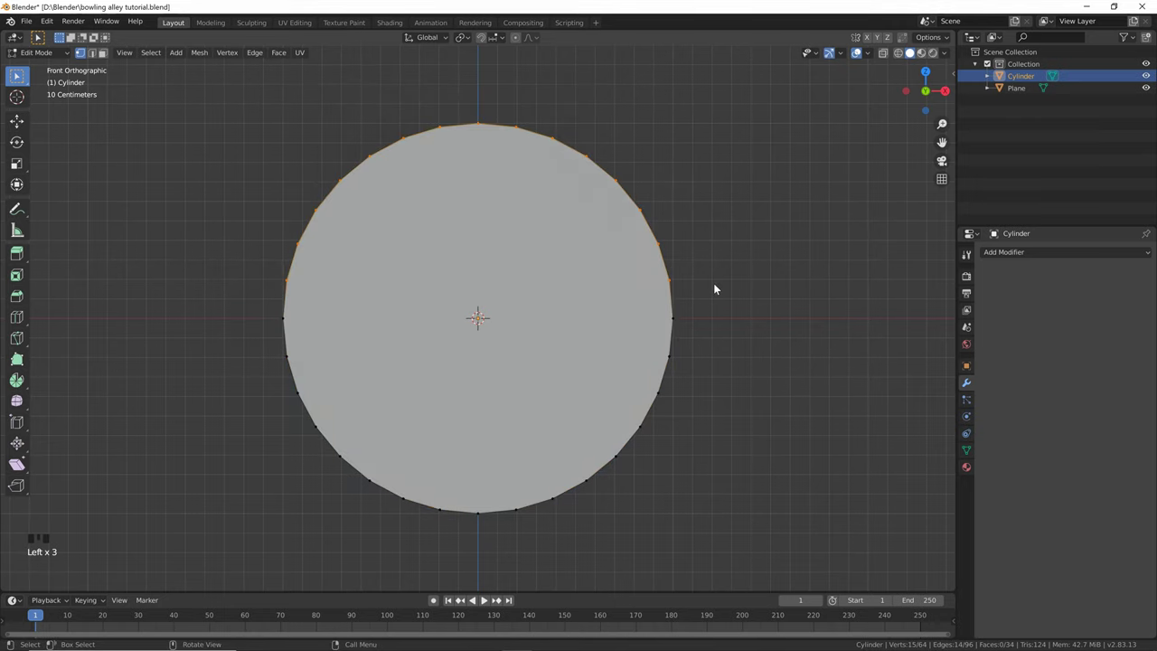
pyautogui.moveTo(713, 287); pyautogui.dragTo(720, 245, button='middle')
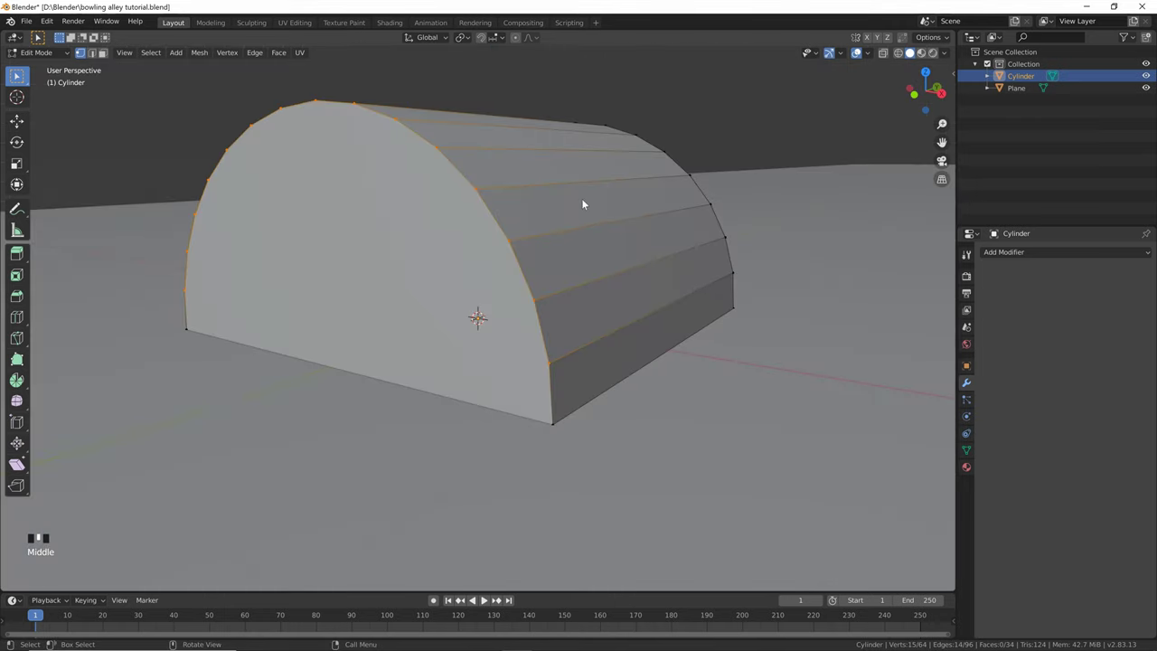
pyautogui.press('KP_1')
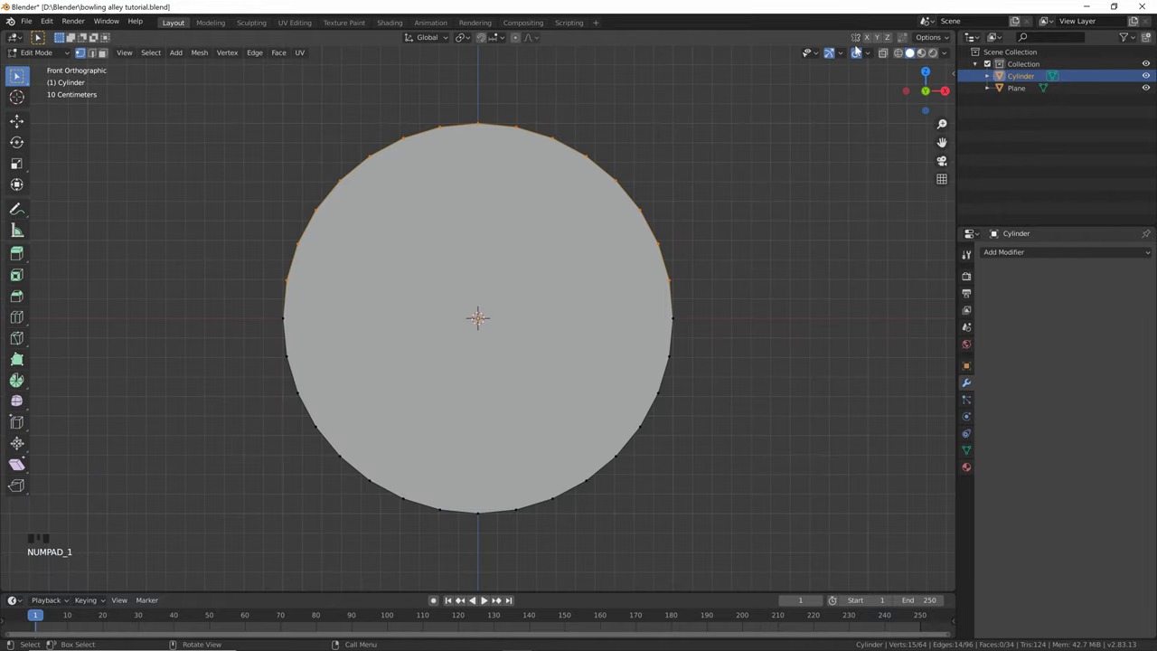
pyautogui.click(884, 53)
pyautogui.click(727, 123)
pyautogui.moveTo(212, 118); pyautogui.dragTo(717, 301)
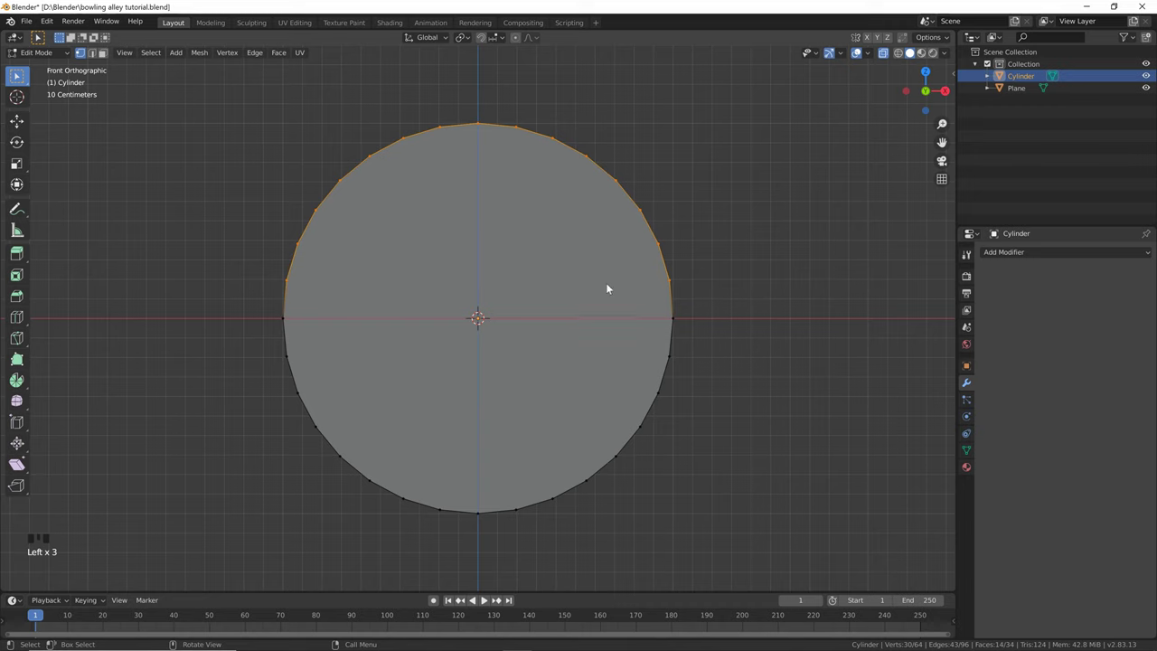
pyautogui.press('Delete')
pyautogui.click(648, 264)
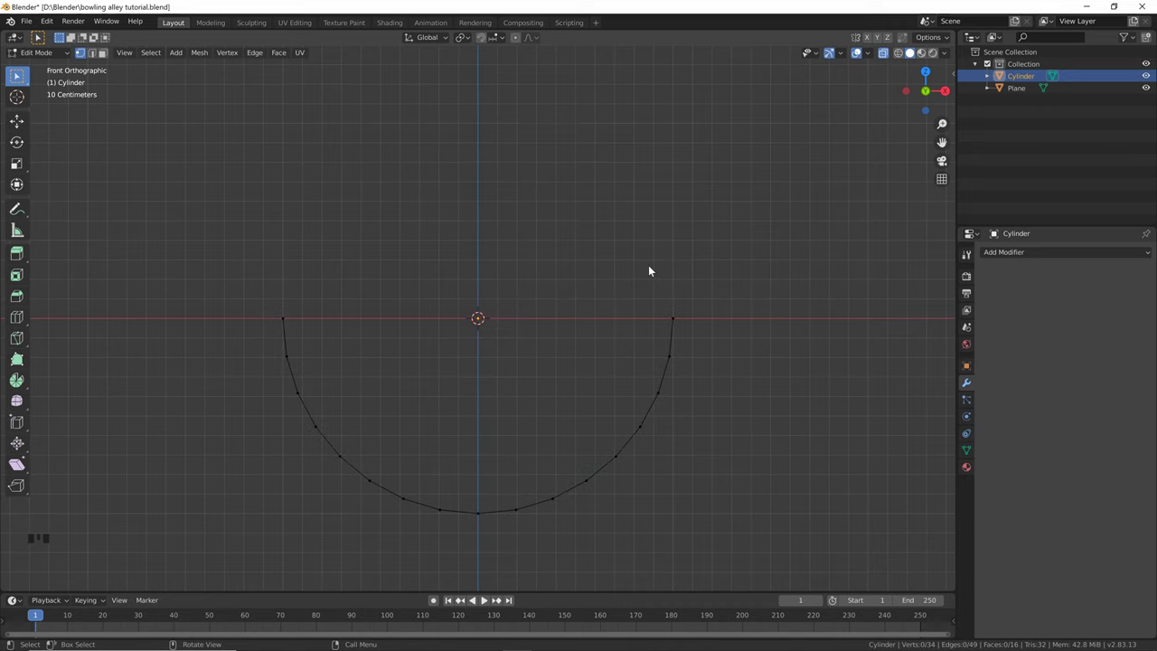
# Move the whole remaining arc along X so its left end sits on the centre line
pyautogui.press('a')
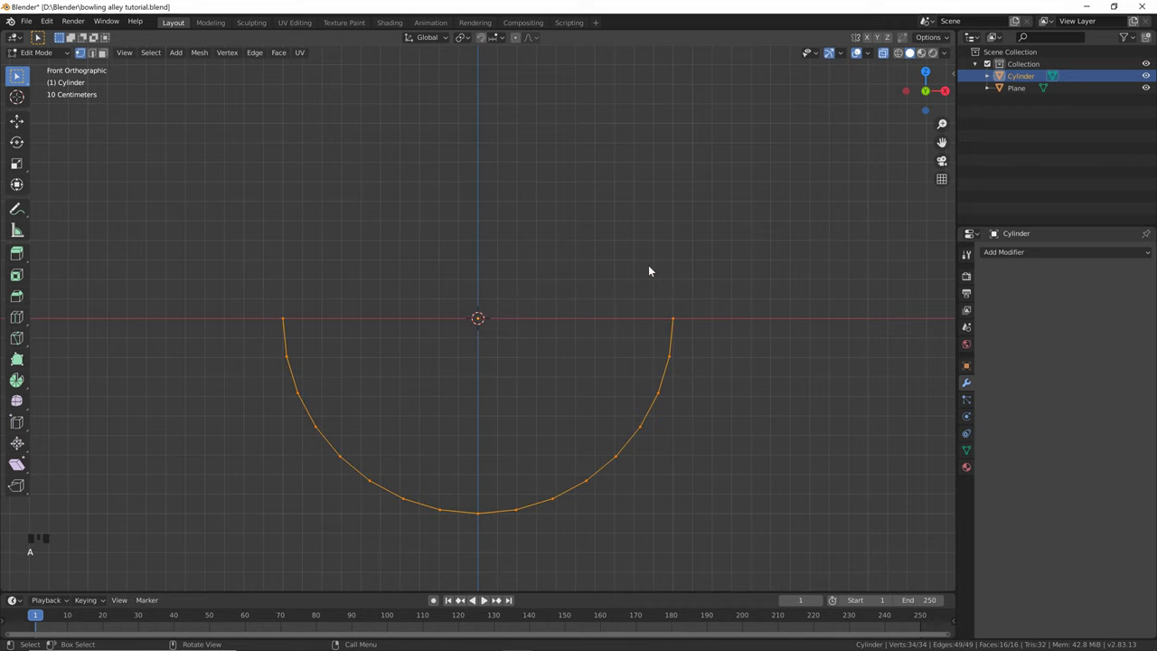
pyautogui.press('g')
pyautogui.press('x')
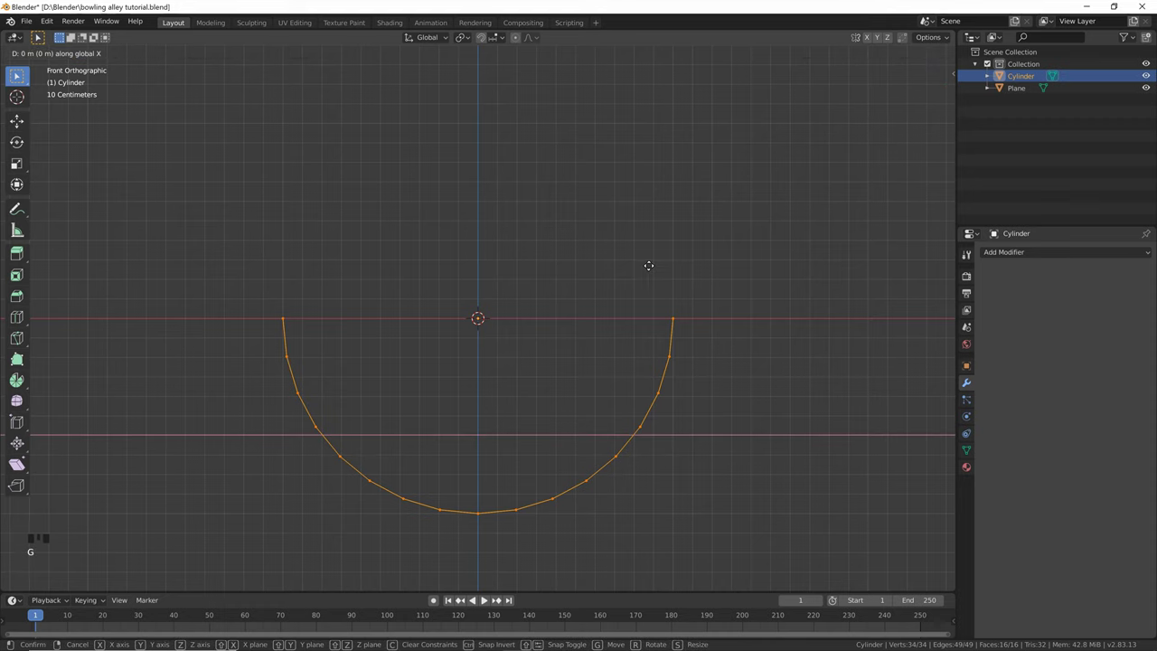
pyautogui.click(836, 275)
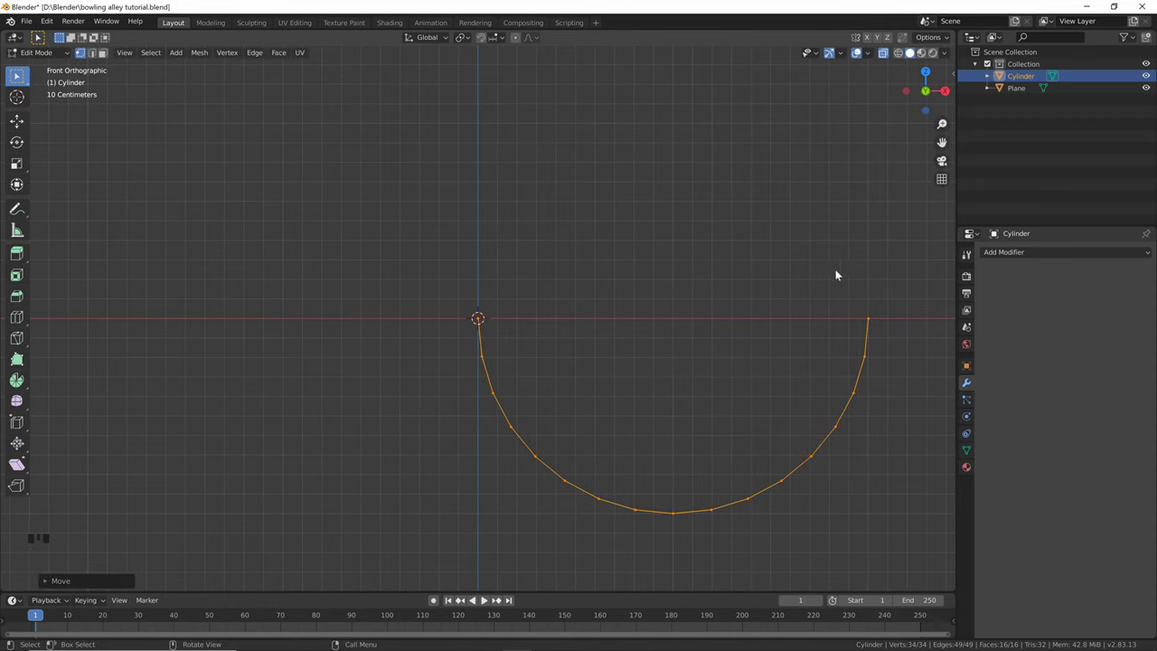
pyautogui.press('Tab')
# Move the arc along X to sit beside the lane's edge
pyautogui.moveTo(778, 239); pyautogui.dragTo(563, 287, button='middle')
pyautogui.scroll(-10, 779, 264)
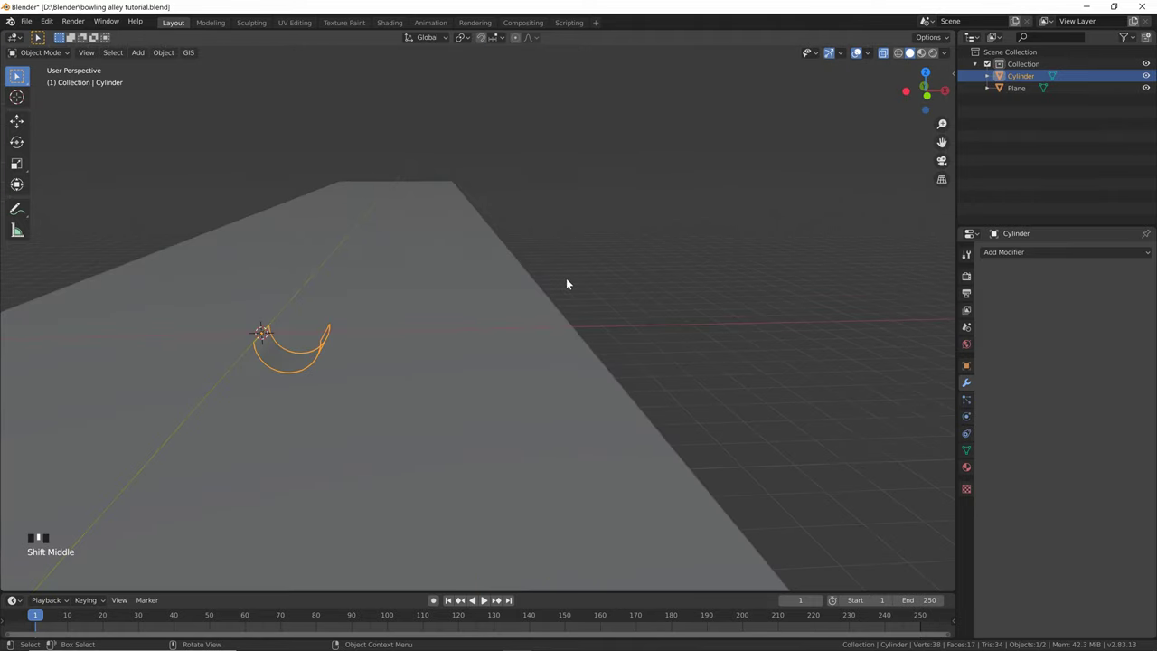
pyautogui.press('g')
pyautogui.press('x')
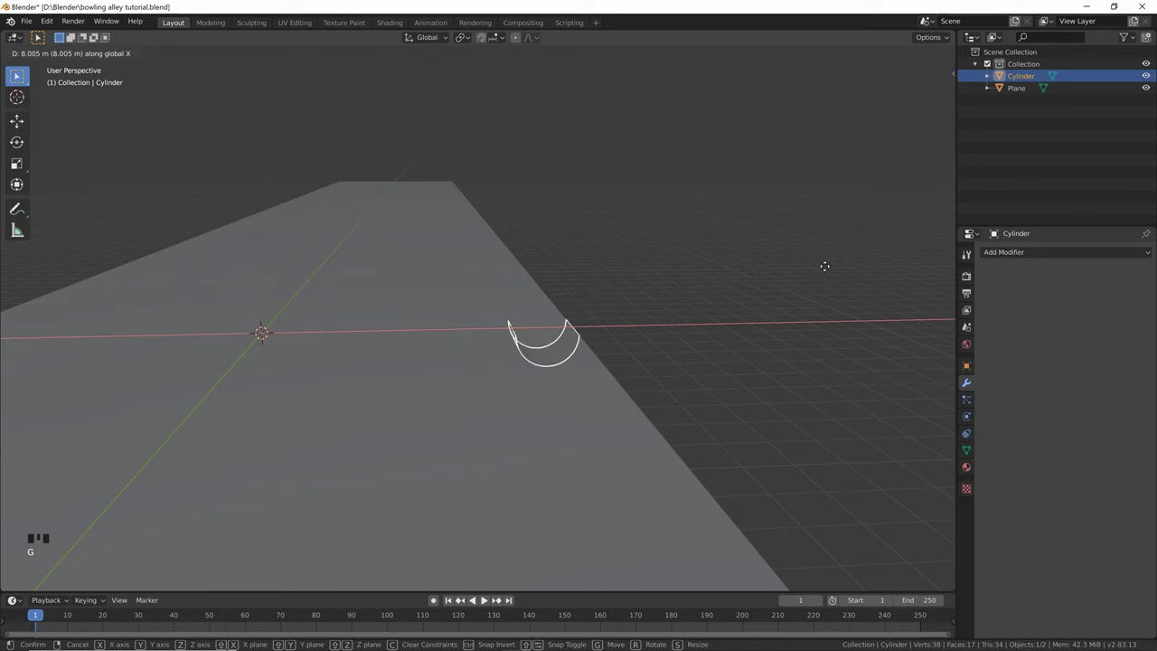
pyautogui.click(870, 258)
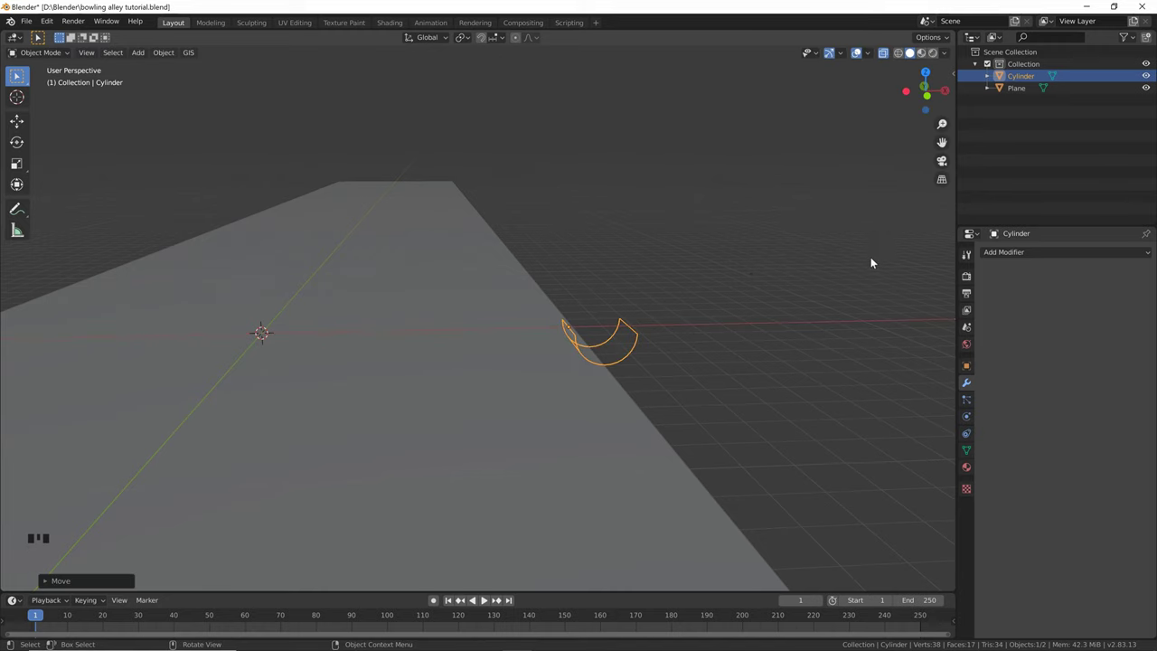
# Tilt the arc −20° about Y and stretch it along Y into a gutter
pyautogui.press('KP_Decimal')
pyautogui.scroll(-3, 723, 279)
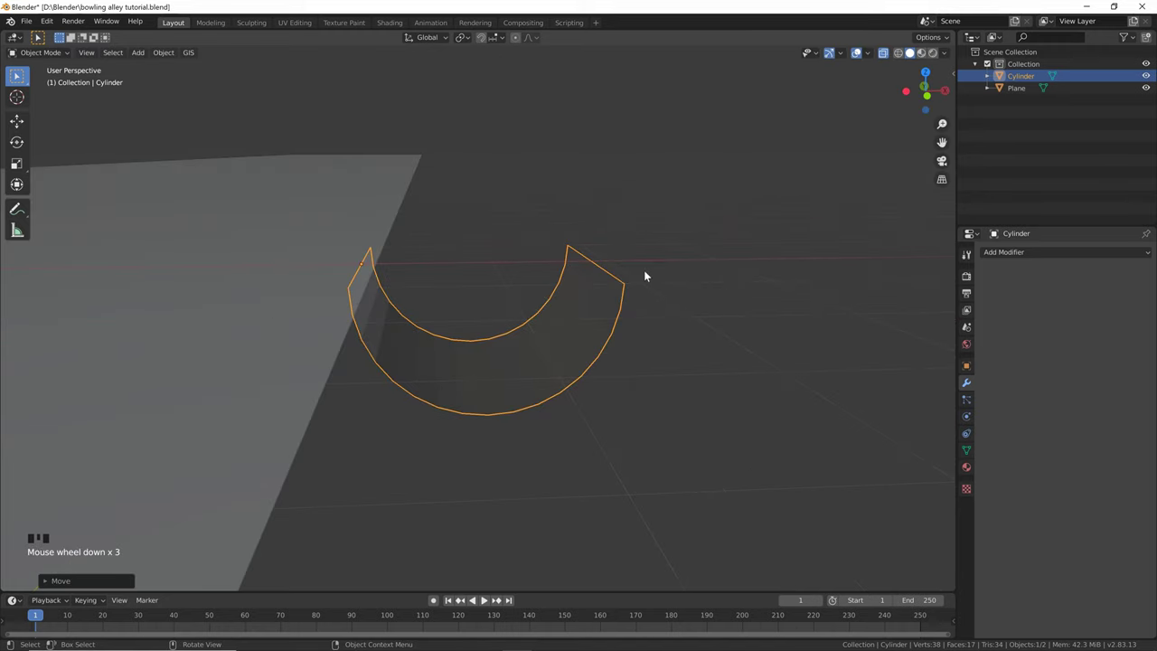
pyautogui.write('ry')
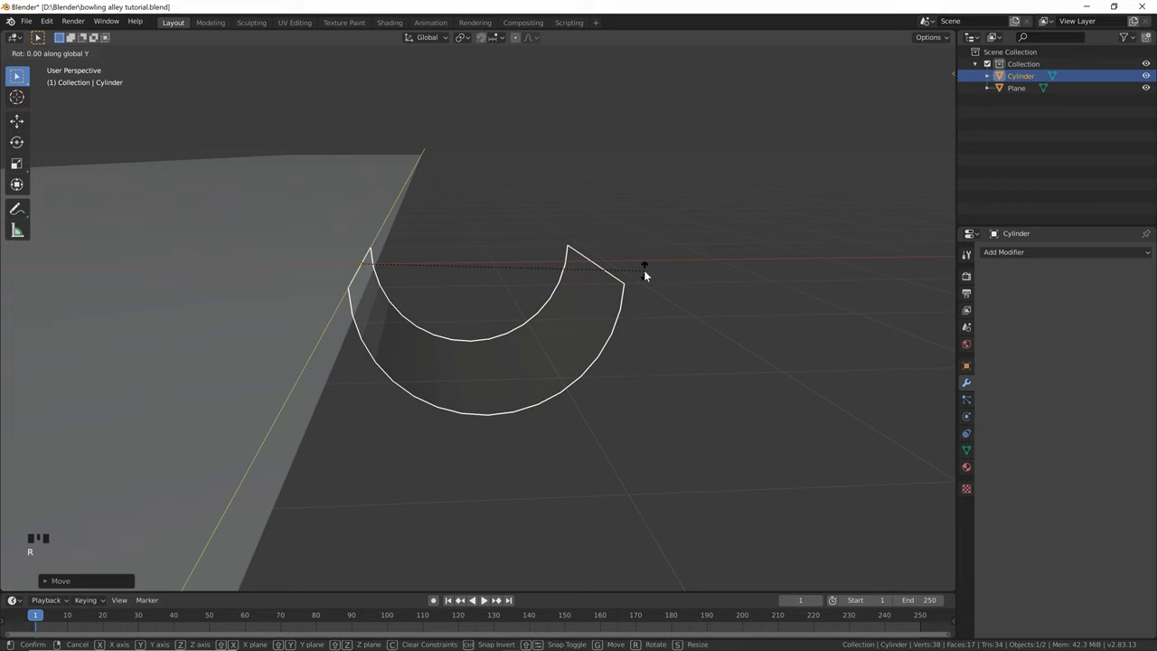
pyautogui.write('-20')
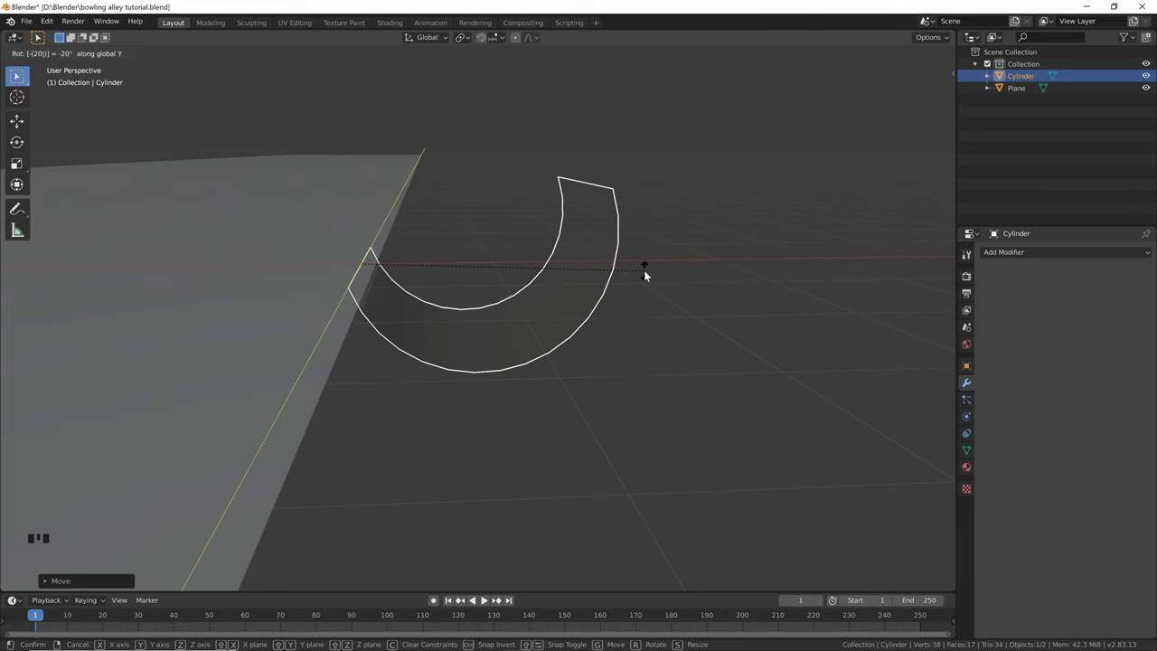
pyautogui.press('Return')
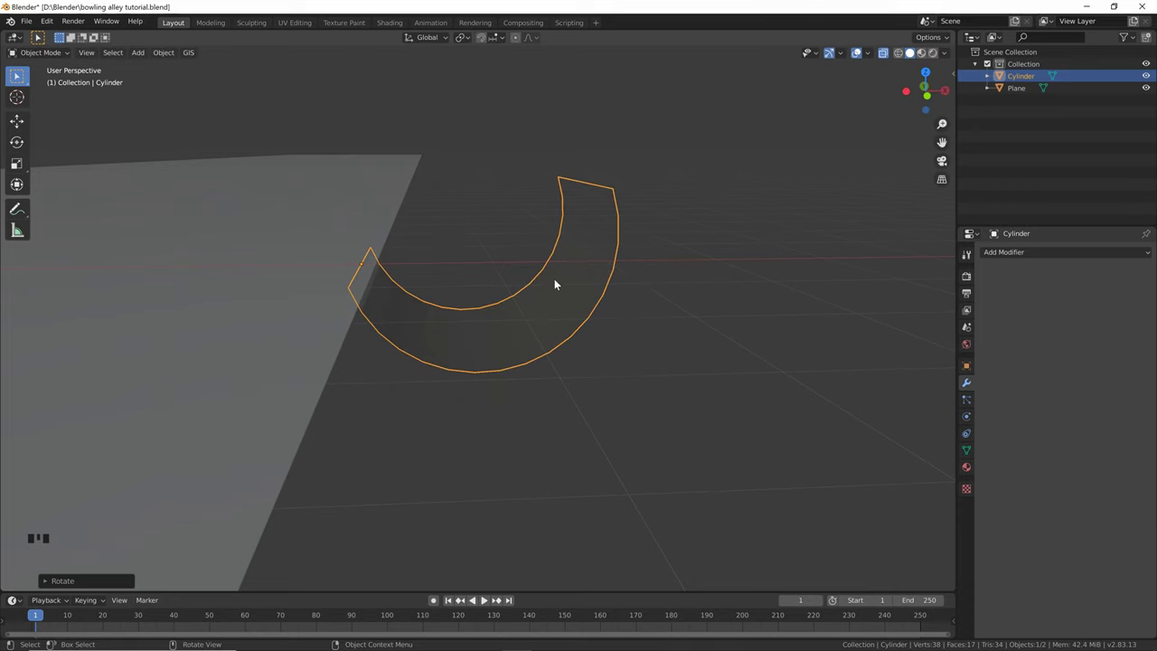
pyautogui.write('sy')
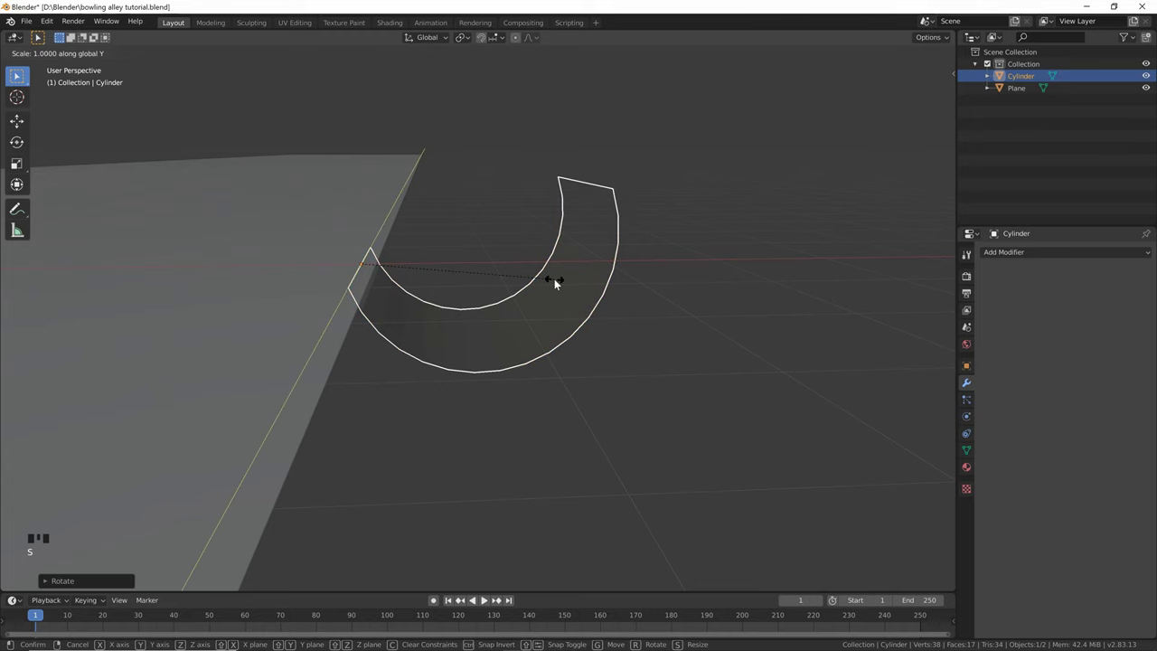
pyautogui.write('10')
pyautogui.press('BackSpace')
pyautogui.press('Return')
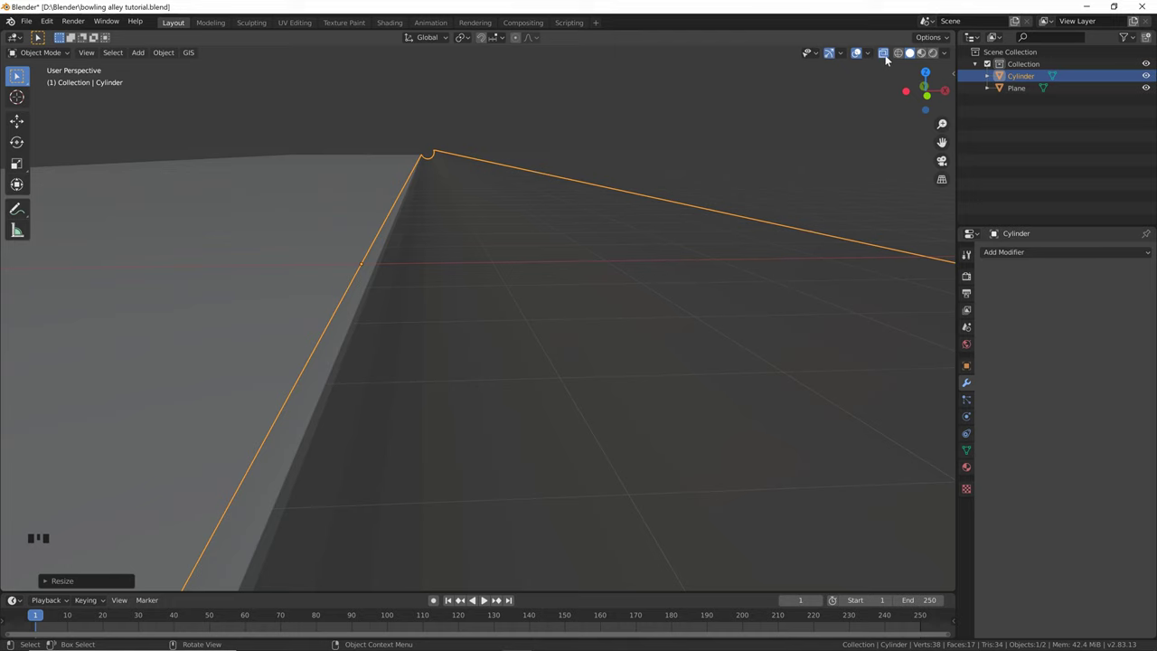
# Turn off X-ray and apply Shade Smooth to the gutter, then view it along the lane
pyautogui.click(883, 52)
pyautogui.rightClick(506, 259)
pyautogui.click(505, 255)
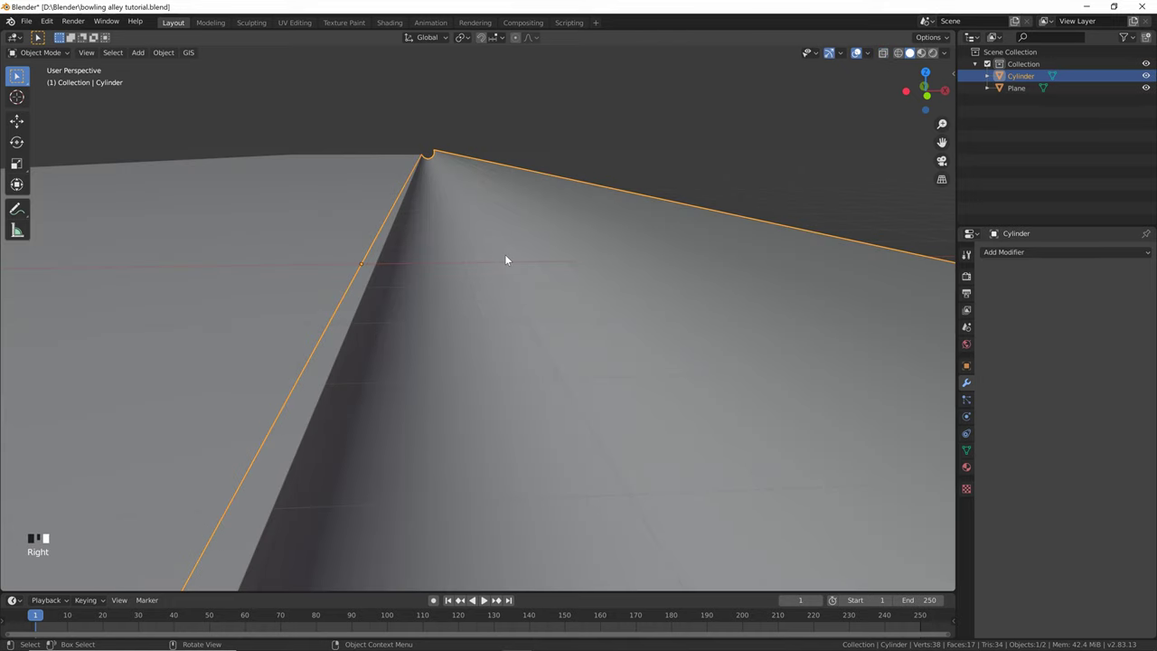
pyautogui.scroll(-10, 505, 259)
pyautogui.moveTo(503, 260)
pyautogui.mouseDown(button='middle')
pyautogui.moveTo(491, 281)
pyautogui.moveTo(501, 281)
pyautogui.mouseUp(button='middle')
pyautogui.scroll(-1, 452, 270)
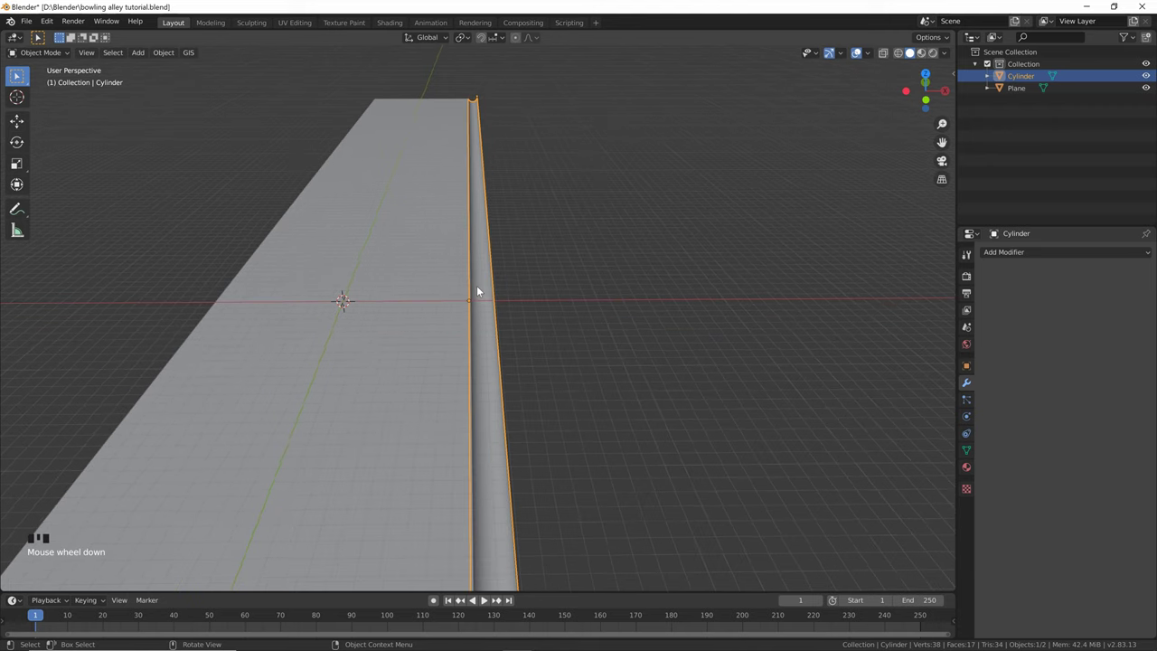
pyautogui.scroll(-1, 454, 304)
pyautogui.moveTo(502, 294); pyautogui.dragTo(506, 262, button='middle')
pyautogui.scroll(-2, 528, 276)
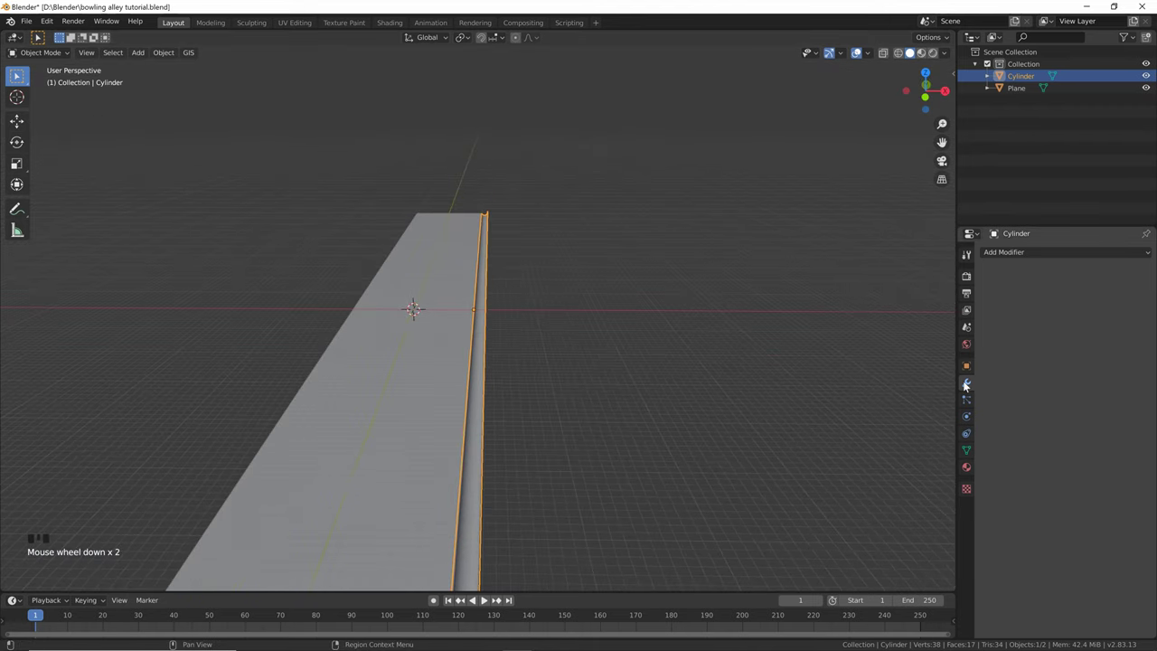
# Add an X-axis Mirror modifier to the gutter and show its transform values (Location X 9.874 m)
pyautogui.click(998, 252)
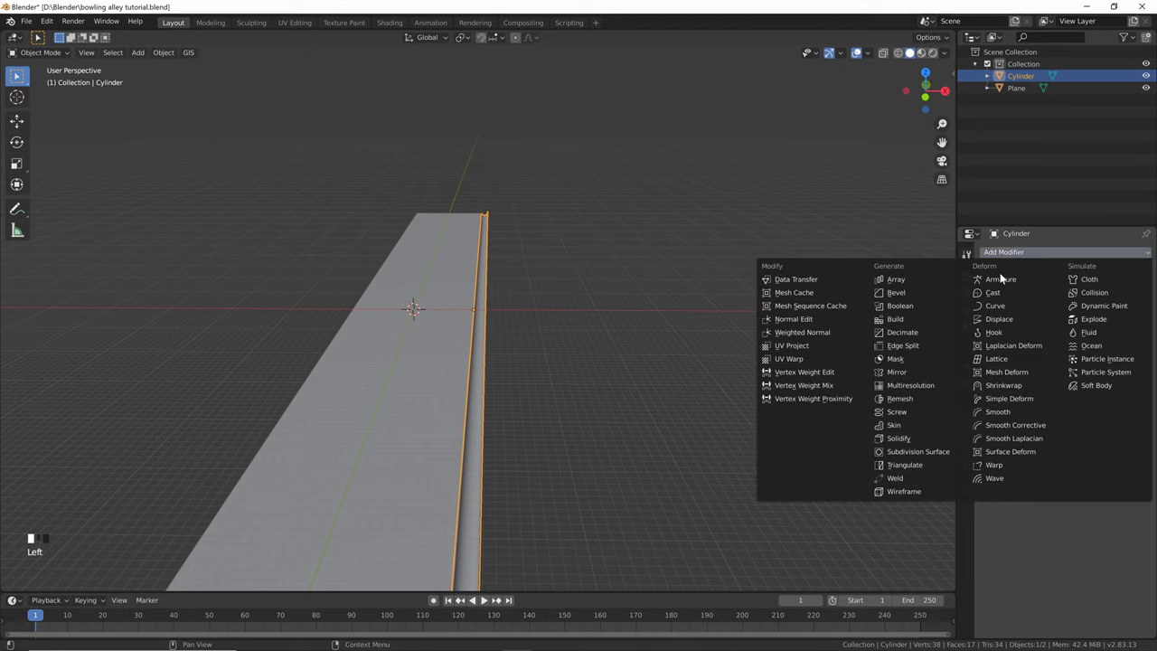
pyautogui.click(922, 371)
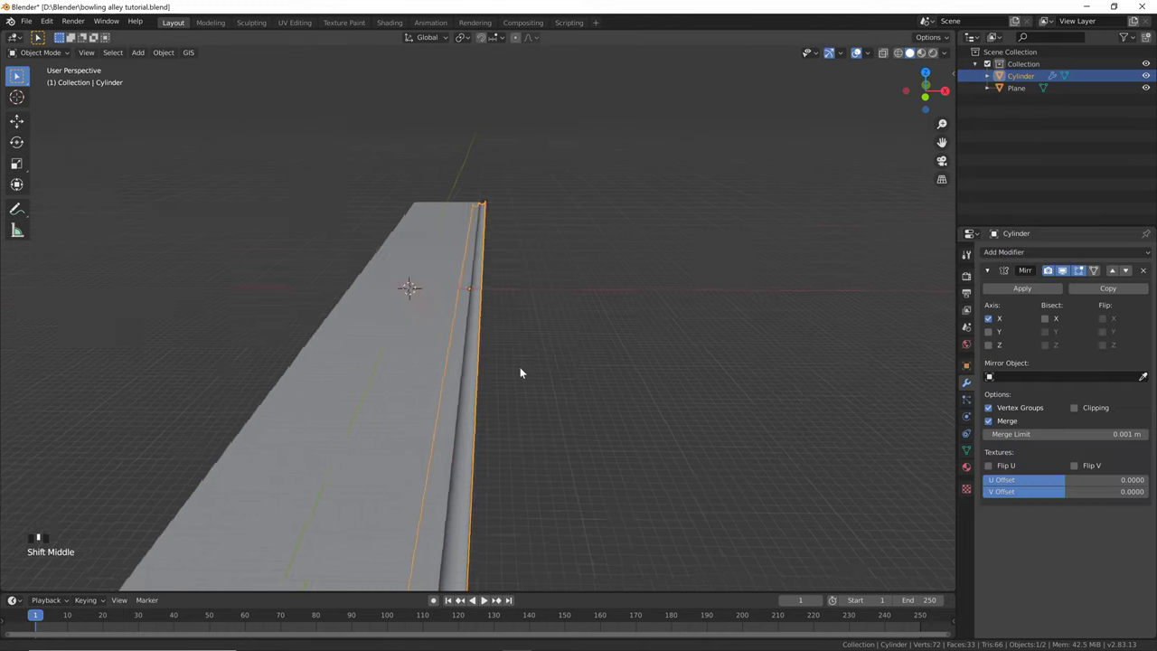
pyautogui.moveTo(520, 367); pyautogui.dragTo(496, 325, button='middle')
pyautogui.scroll(-2, 531, 267)
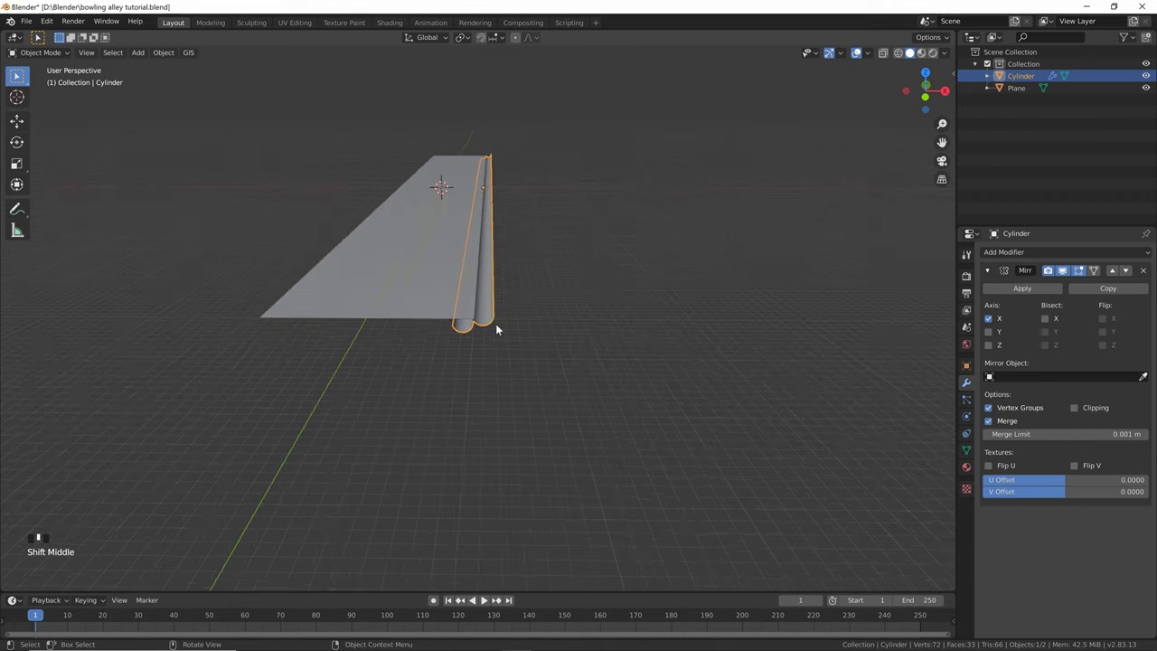
pyautogui.scroll(1, 483, 330)
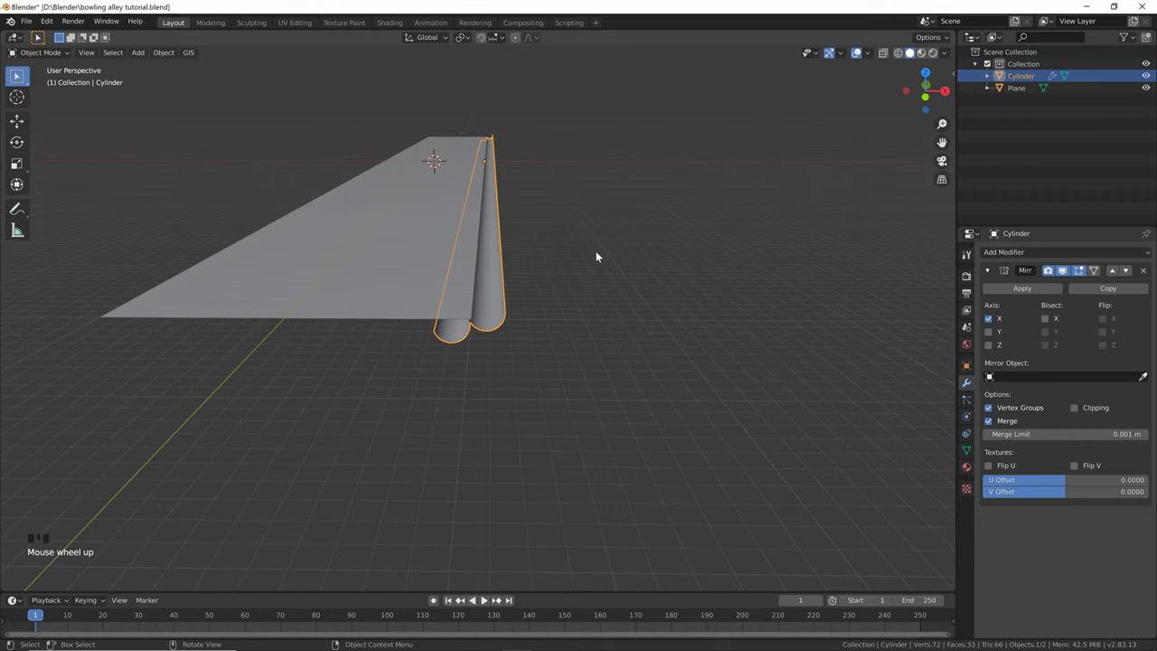
pyautogui.press('n')
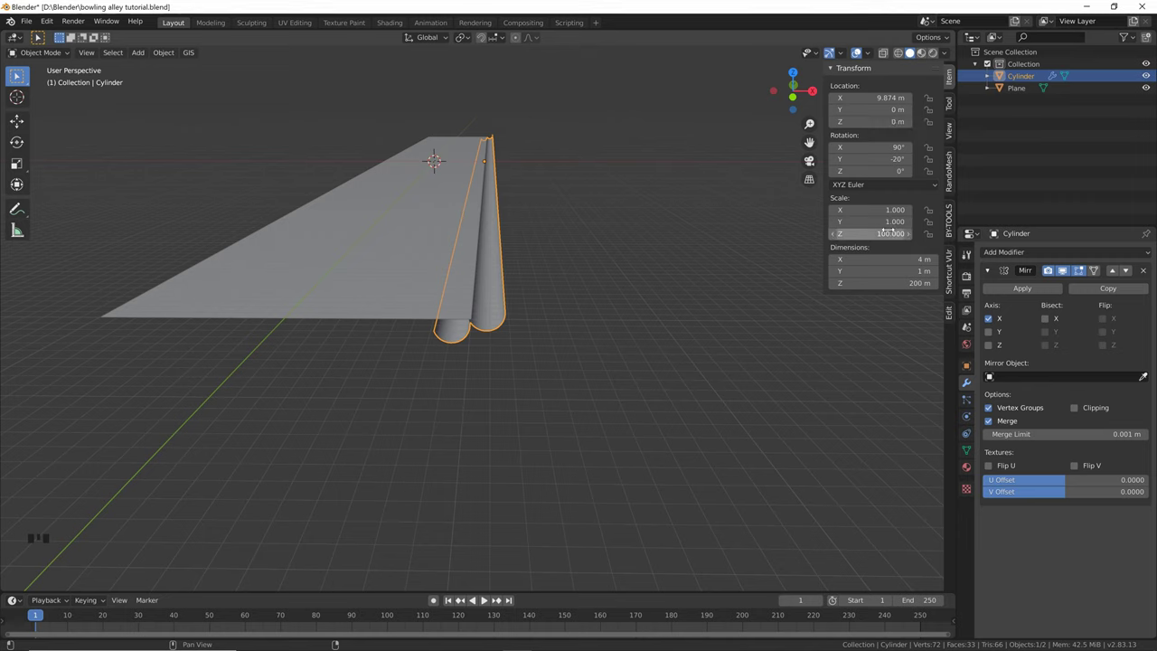
# Apply All Transforms to the gutter pair, after trying and undoing Location X 0
pyautogui.click(881, 98)
pyautogui.write('0')
pyautogui.press('Return')
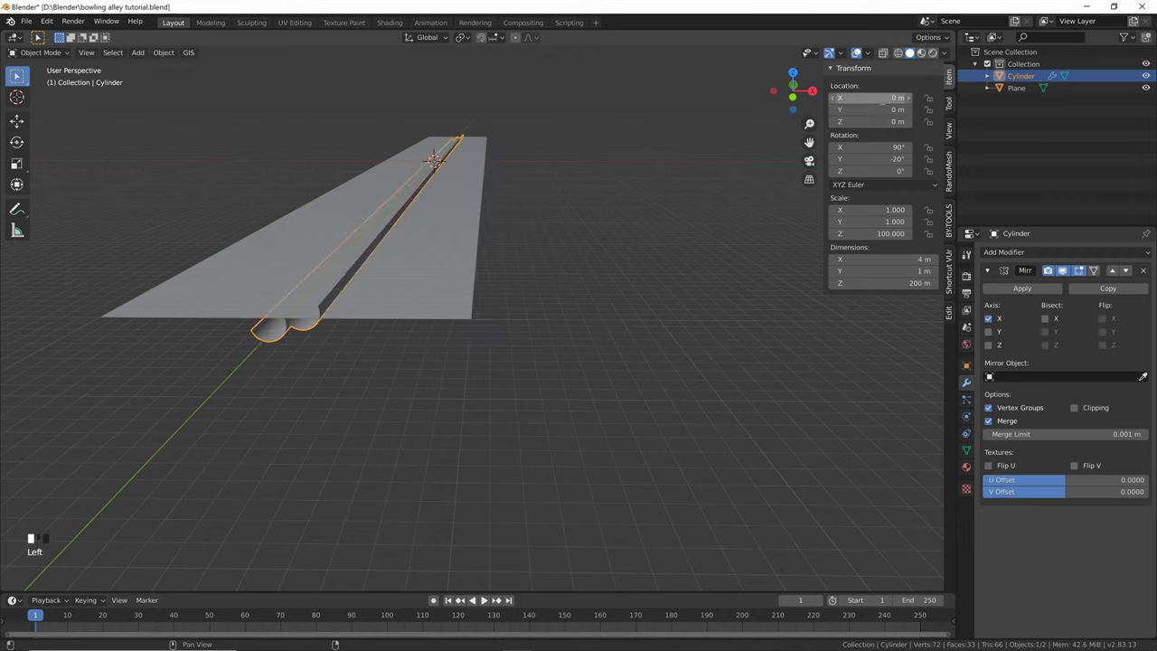
pyautogui.hotkey('ctrl', 'z')
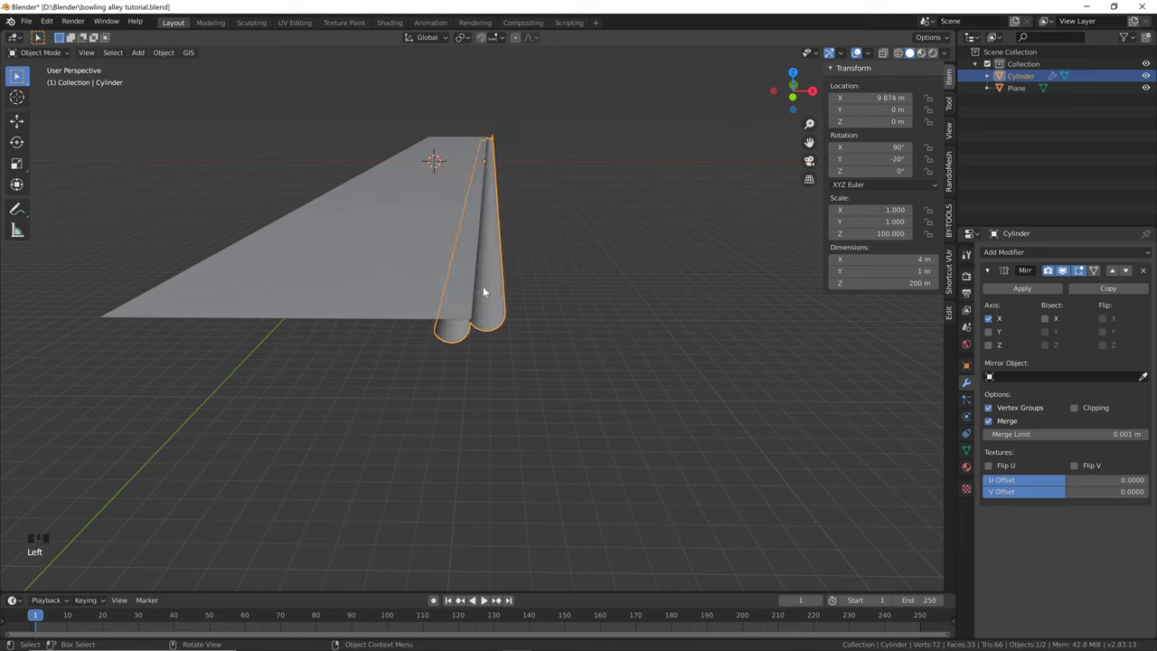
pyautogui.hotkey('ctrl', 'a')
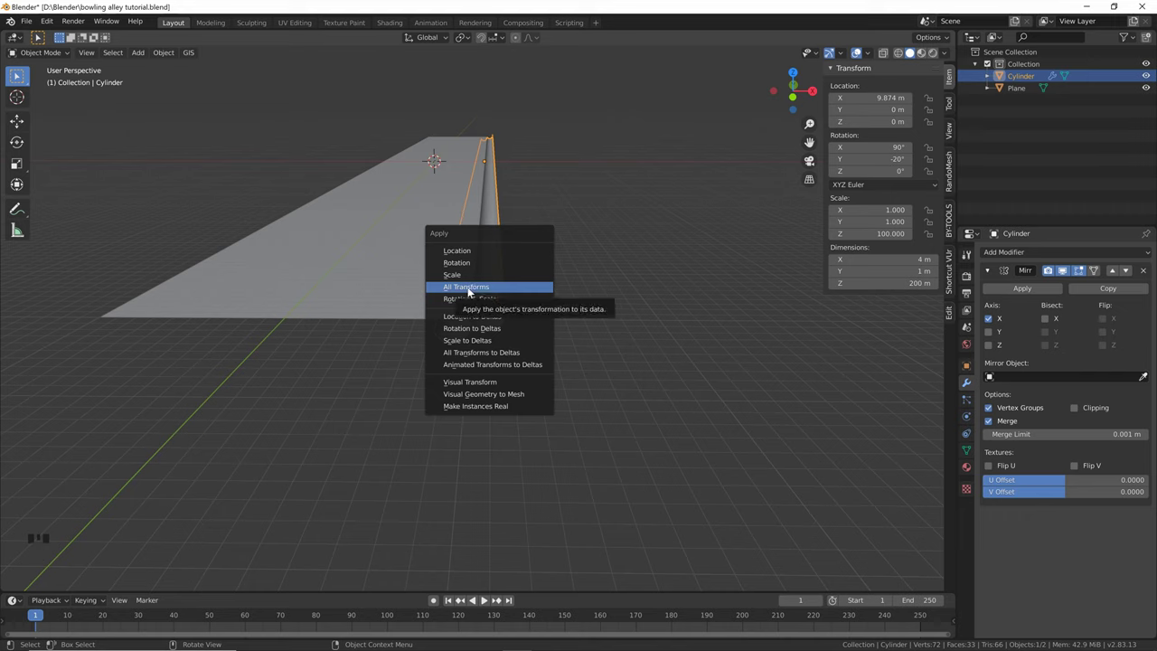
pyautogui.click(468, 287)
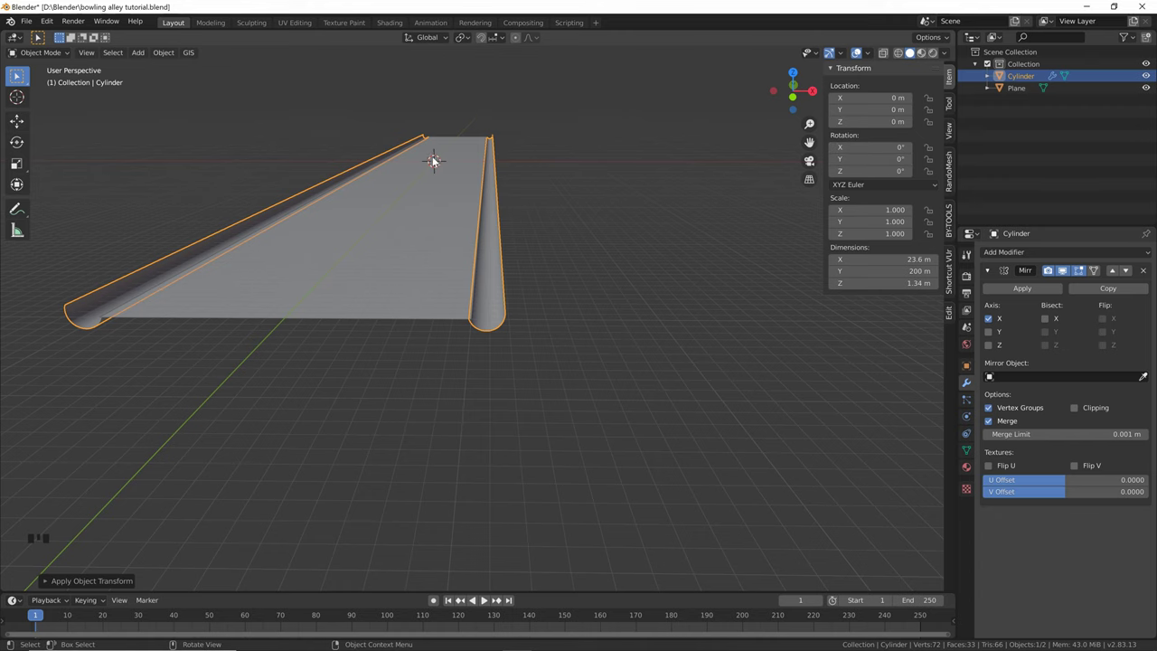
pyautogui.moveTo(434, 161); pyautogui.dragTo(428, 163, button='middle')
# Add a cube and move it along X to 12.666 m
pyautogui.hotkey('shift', 'a')
pyautogui.moveTo(429, 165)
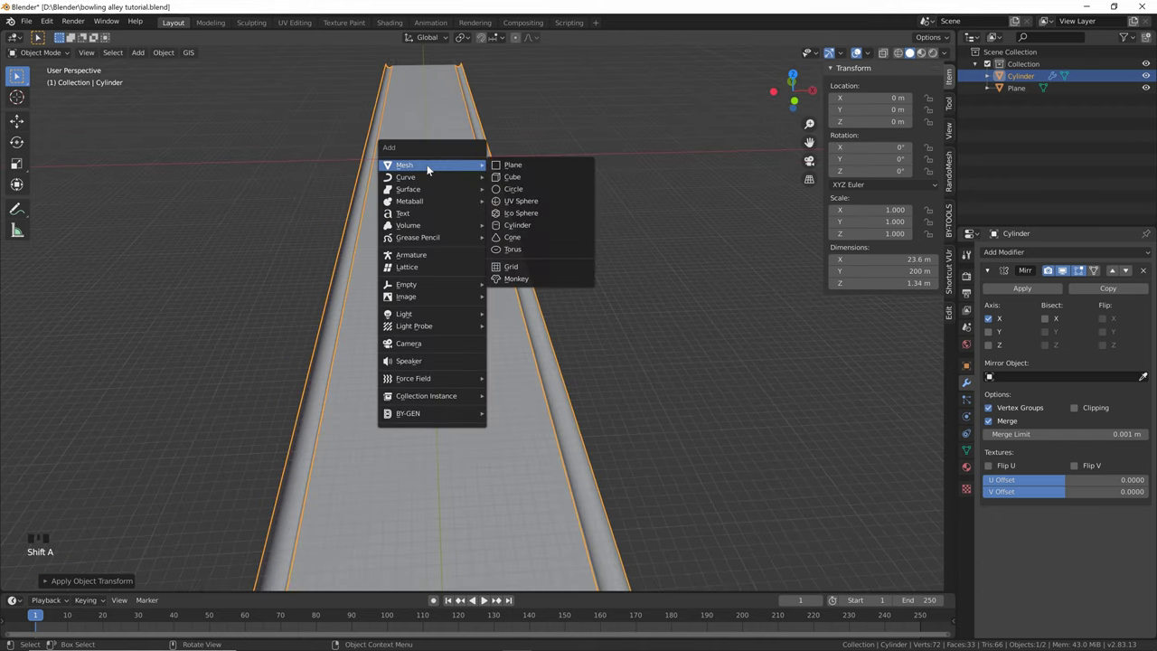
pyautogui.click(521, 177)
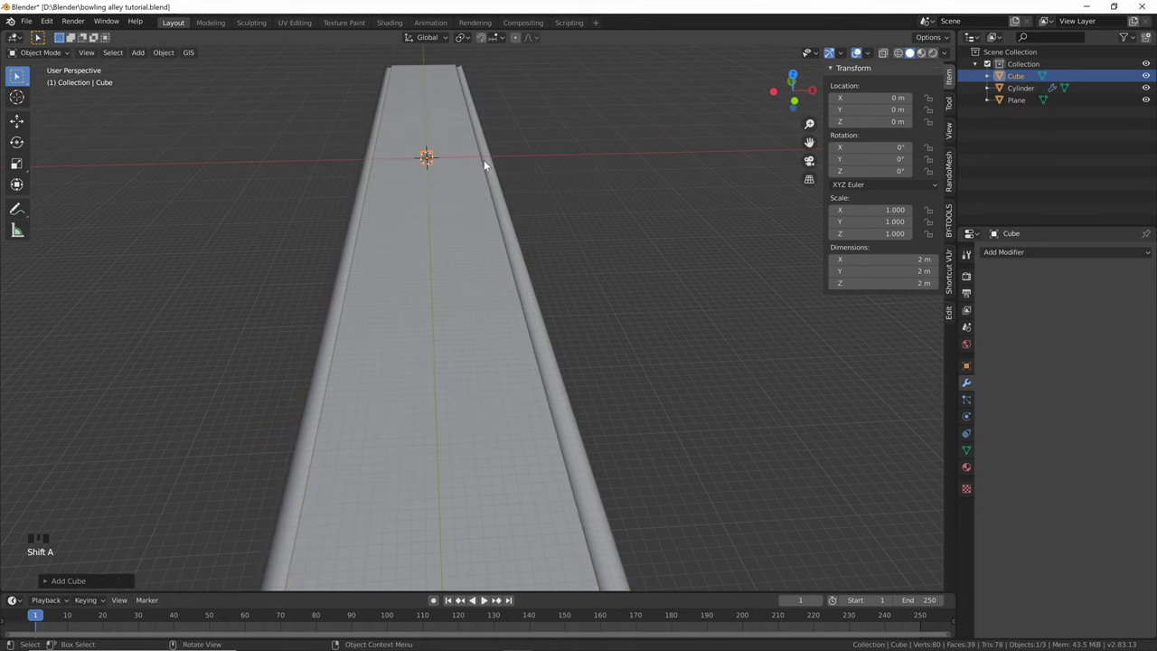
pyautogui.press('KP_Decimal')
pyautogui.scroll(-5, 452, 155)
pyautogui.moveTo(529, 194)
pyautogui.mouseDown(button='middle')
pyautogui.moveTo(536, 213)
pyautogui.moveTo(542, 189)
pyautogui.mouseUp(button='middle')
pyautogui.press('g')
pyautogui.press('x')
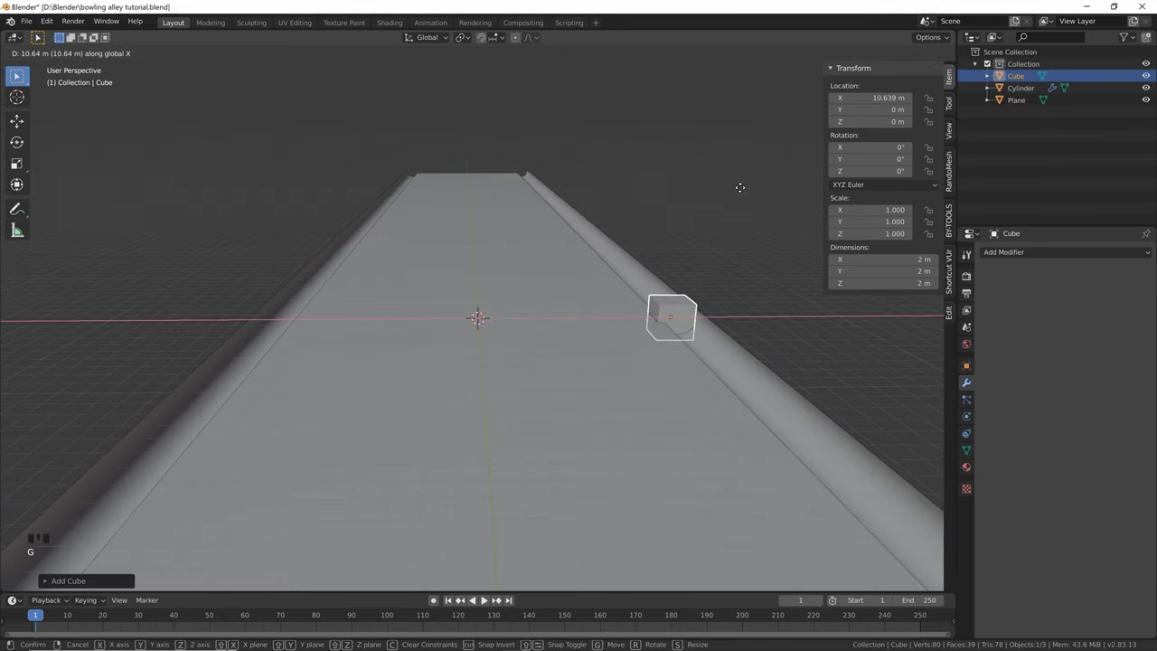
pyautogui.click(775, 183)
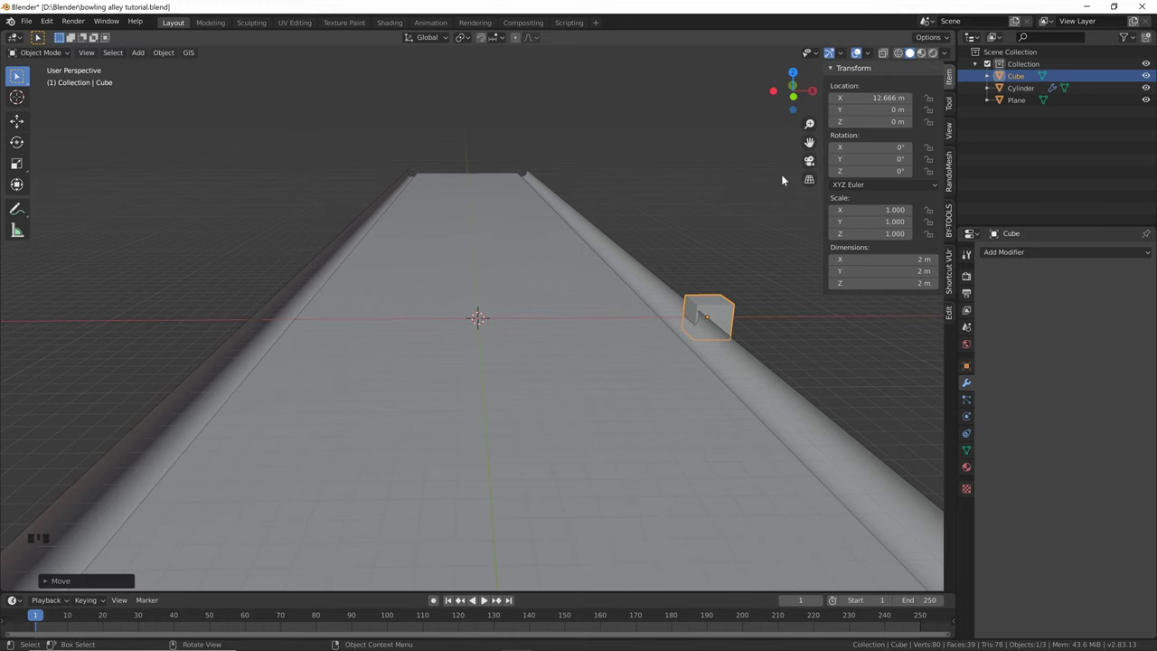
# Flatten the cube to 0.381 on Z and raise it to about 1.02 m
pyautogui.press('s')
pyautogui.press('z')
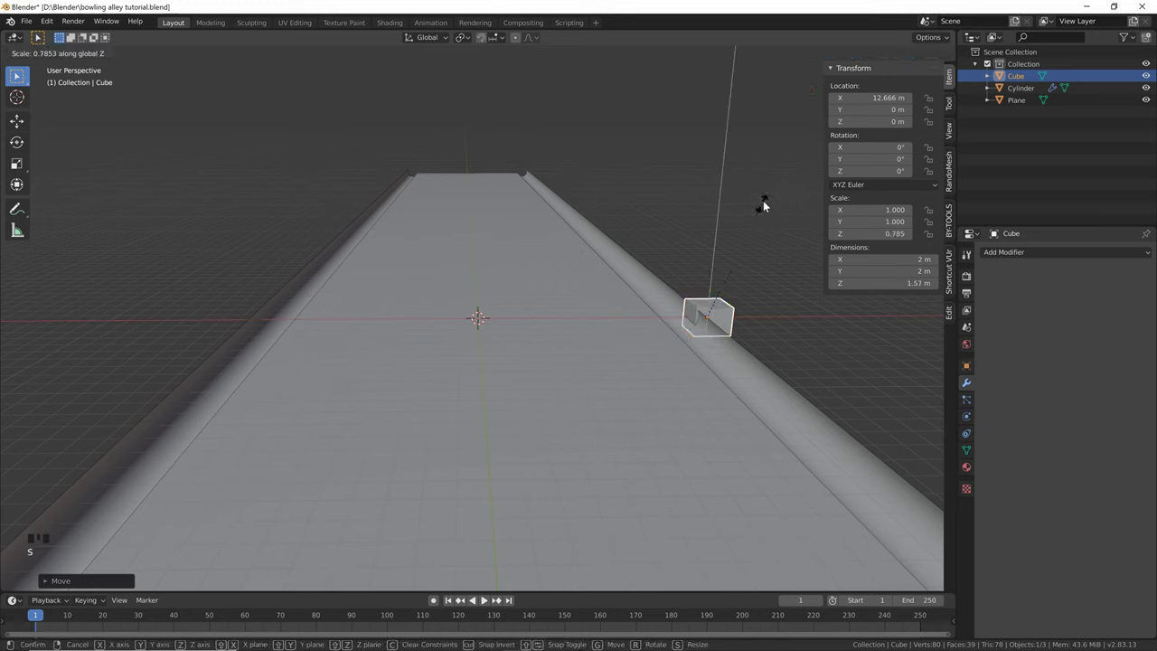
pyautogui.click(742, 267)
pyautogui.press('g')
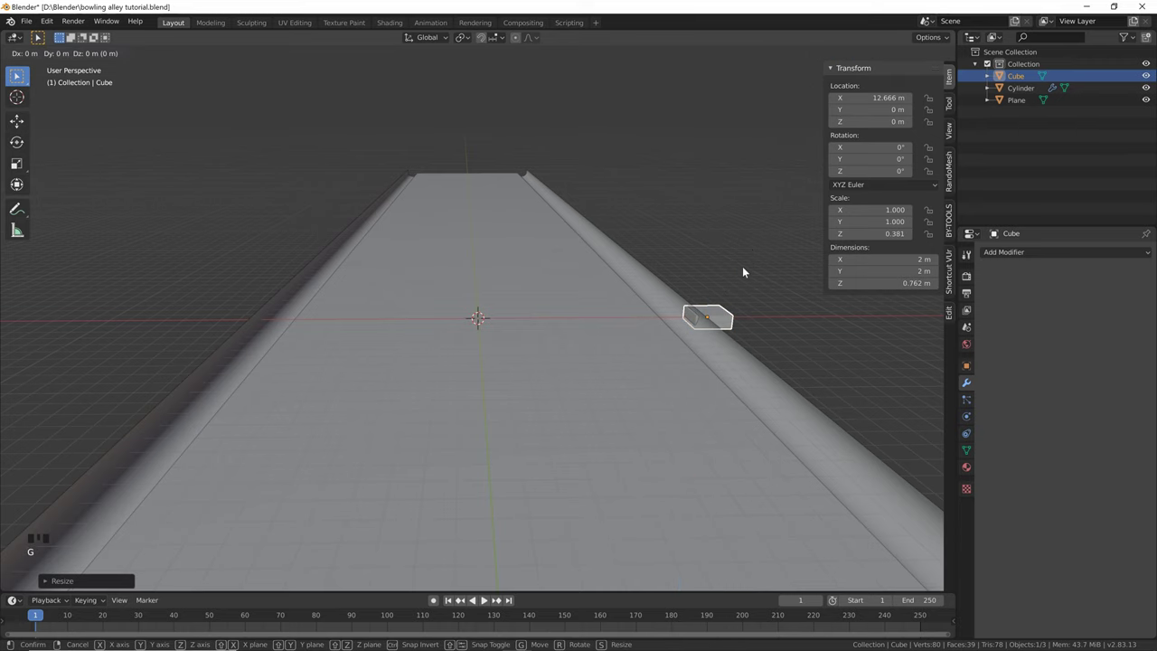
pyautogui.press('x')
pyautogui.press('z')
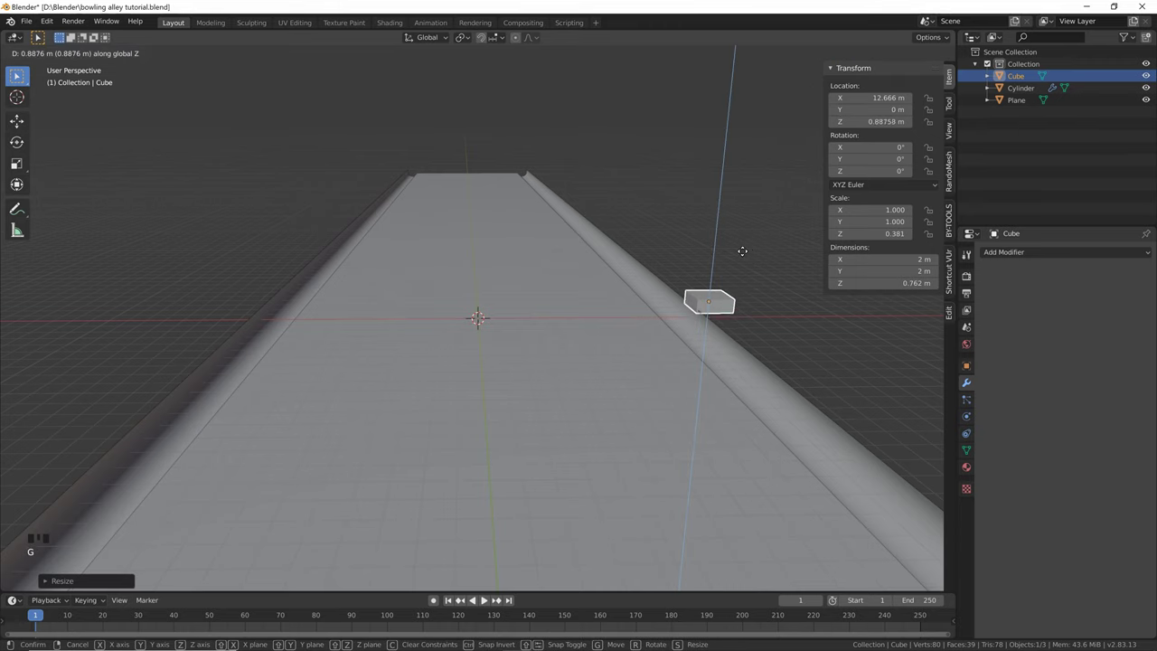
pyautogui.click(758, 266)
# Stretch the cube 100 times along Y so the bar runs 200 m
pyautogui.moveTo(758, 265); pyautogui.dragTo(620, 215, button='middle')
pyautogui.write('s')
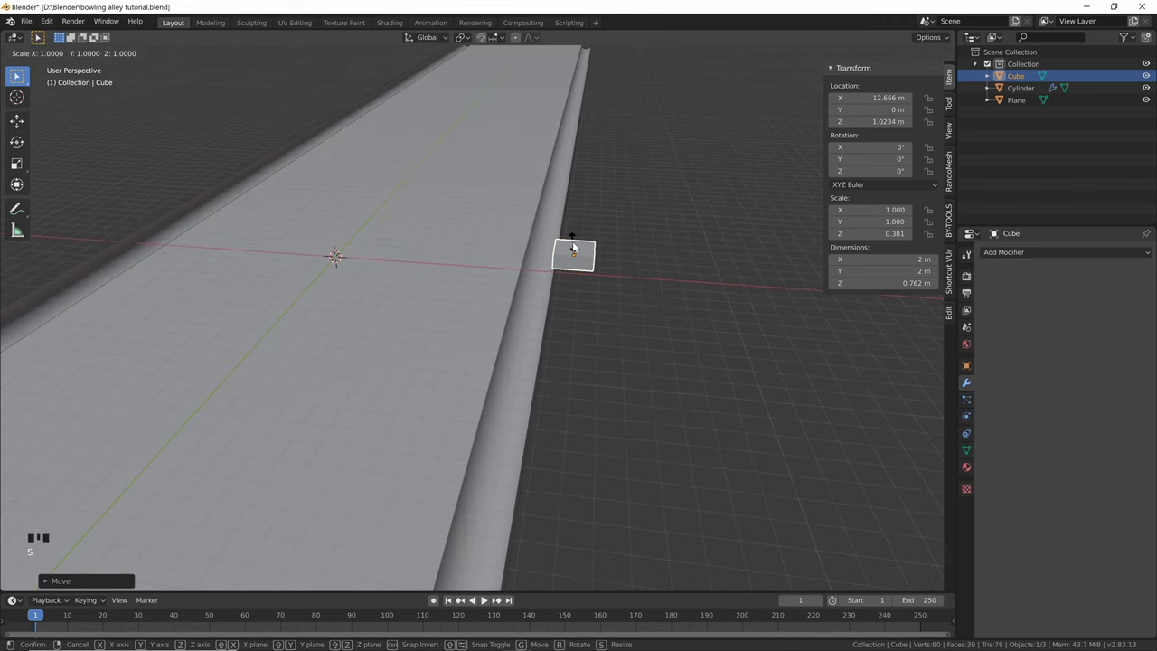
pyautogui.write('y100')
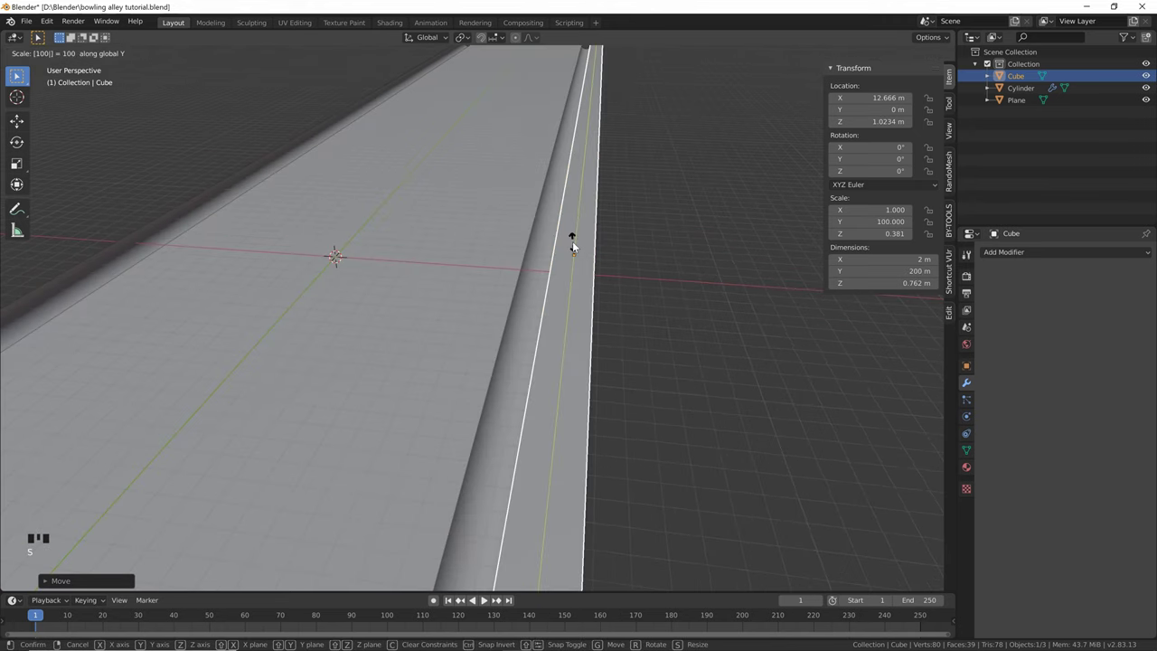
pyautogui.click(572, 240)
pyautogui.keyDown('shift'); pyautogui.moveTo(654, 315); pyautogui.dragTo(602, 224, button='middle'); pyautogui.keyUp('shift')
pyautogui.scroll(-4, 588, 227)
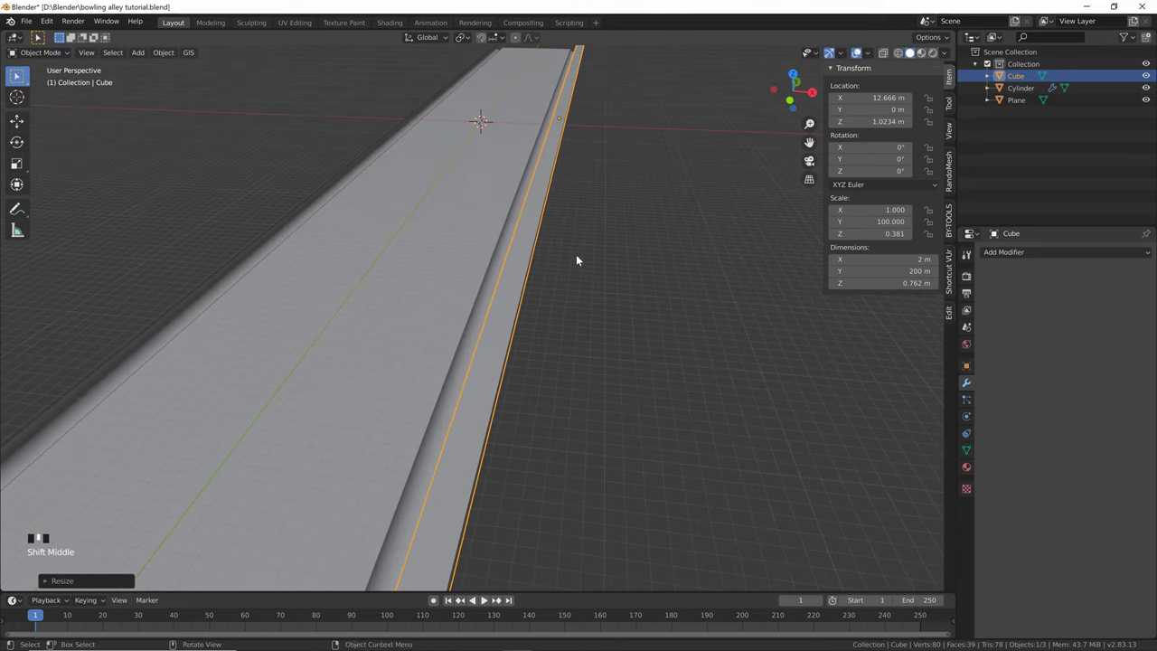
pyautogui.scroll(-4, 566, 275)
# Add and then remove a Subdivision Surface modifier, and enter Edit Mode on the bar
pyautogui.click(1003, 252)
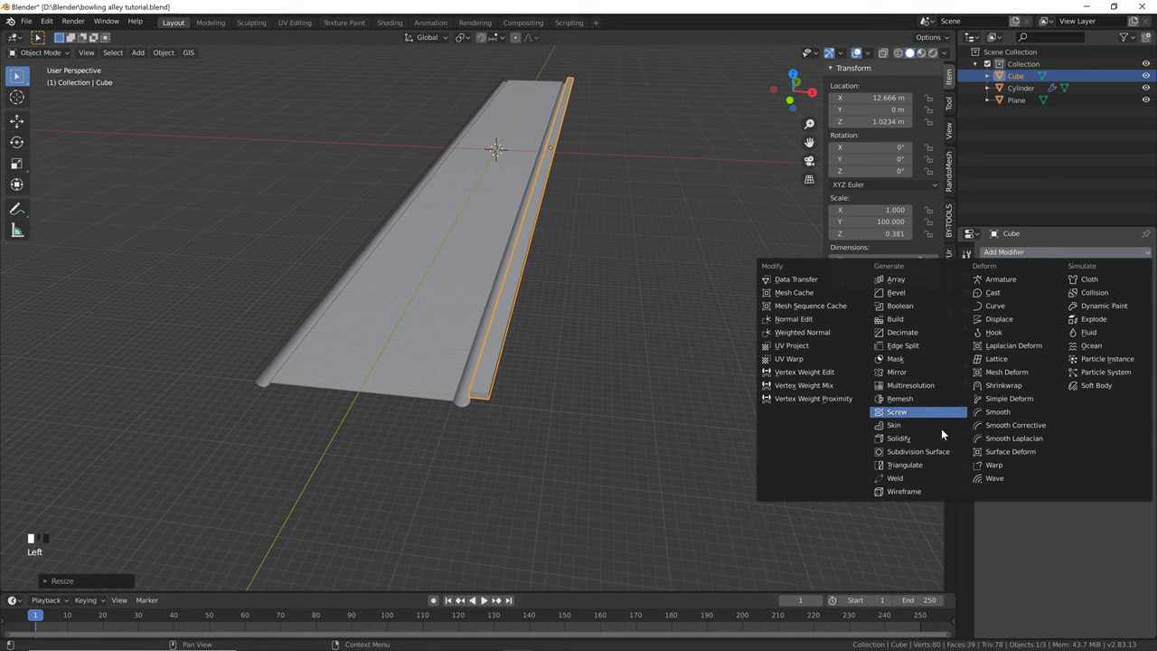
pyautogui.click(904, 449)
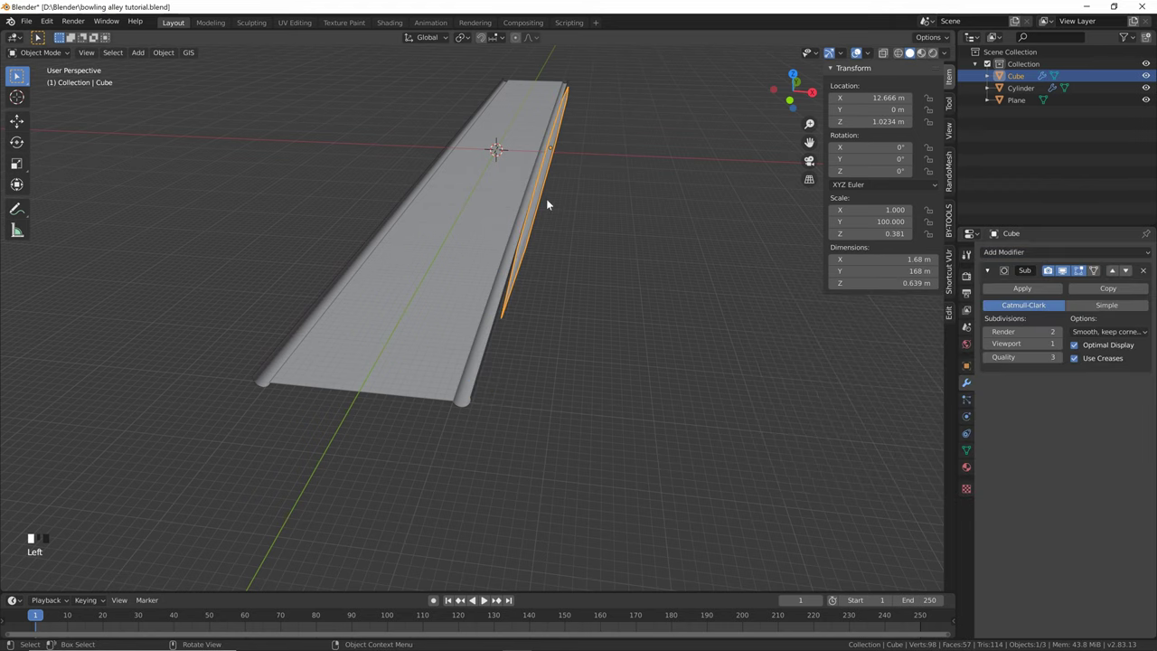
pyautogui.click(1144, 271)
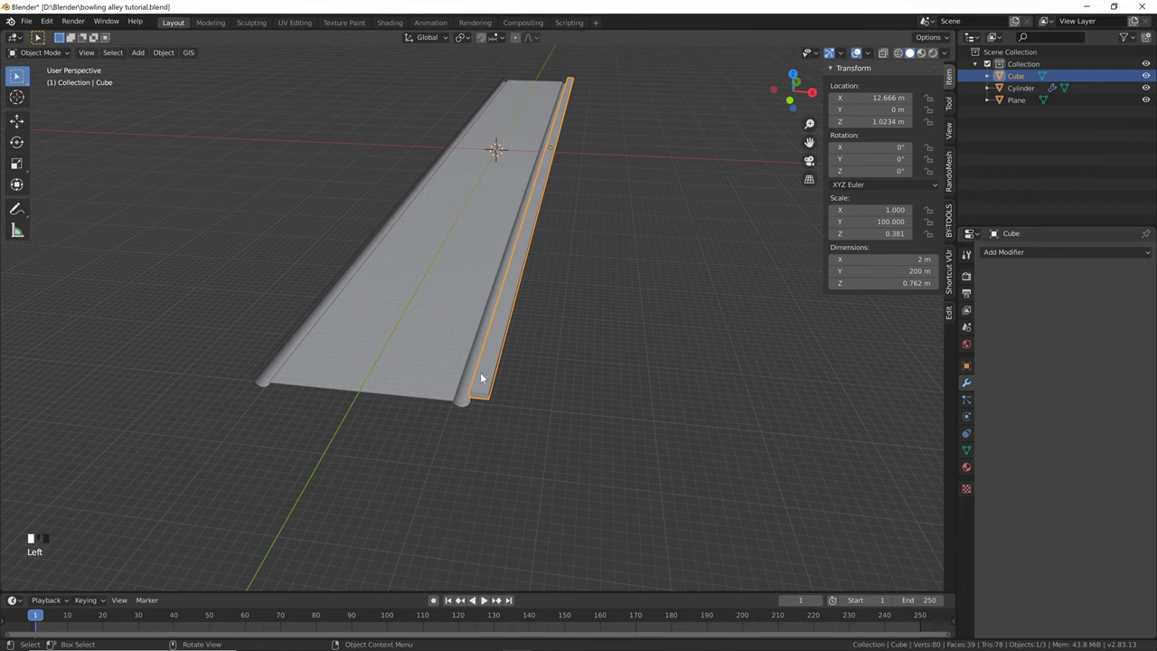
pyautogui.press('Tab')
pyautogui.scroll(2, 482, 385)
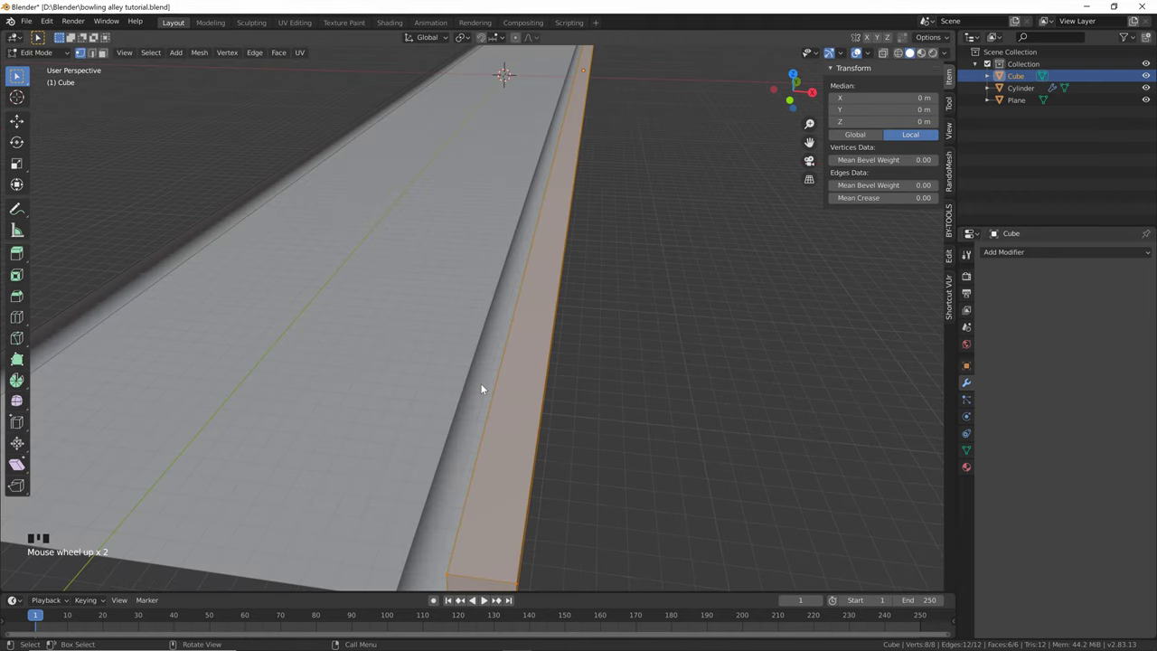
pyautogui.keyDown('shift'); pyautogui.moveTo(507, 417); pyautogui.dragTo(534, 167, button='middle'); pyautogui.keyUp('shift')
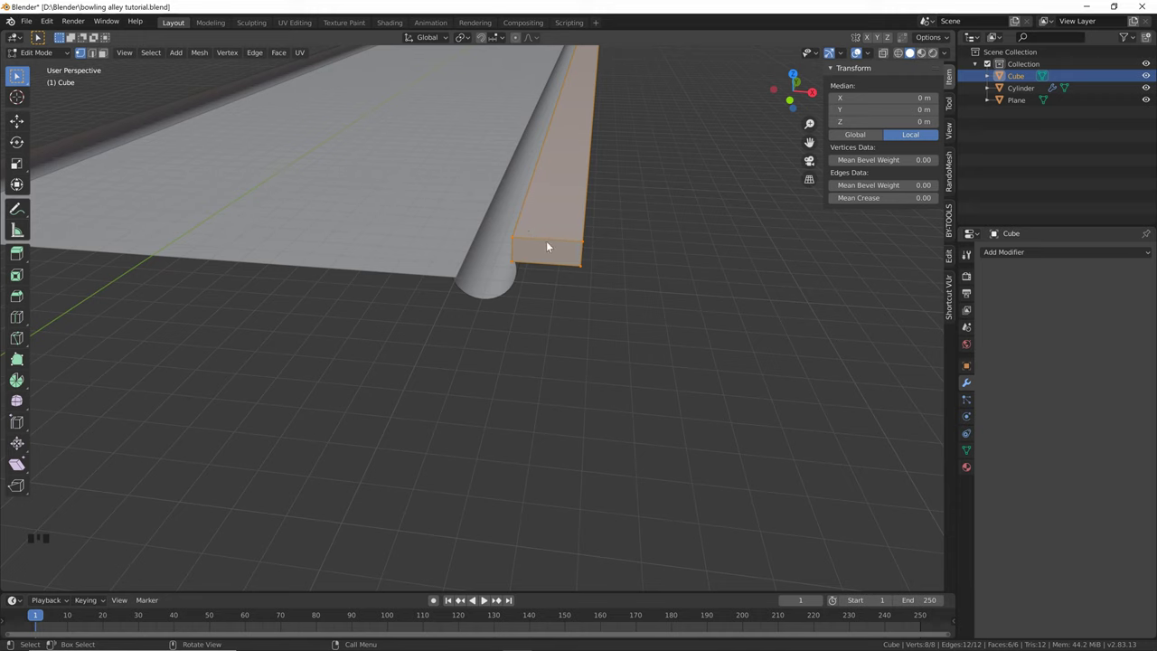
# Add several loop cuts near the bar's front end with Ctrl+R
pyautogui.hotkey('ctrl', 'r')
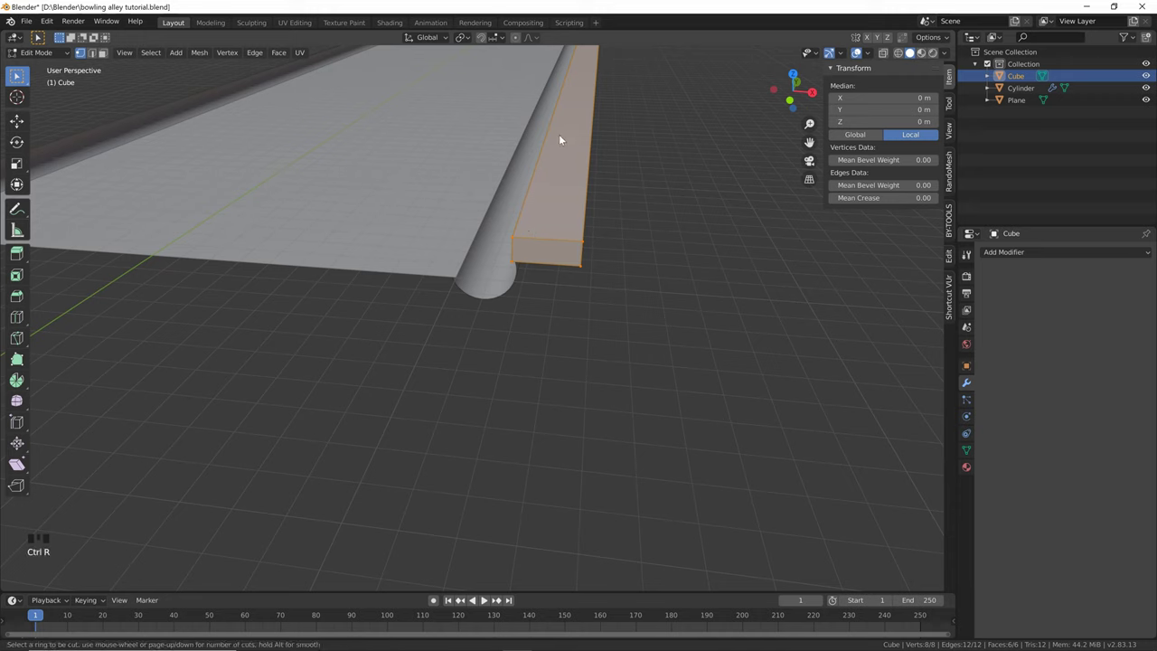
pyautogui.click(547, 240)
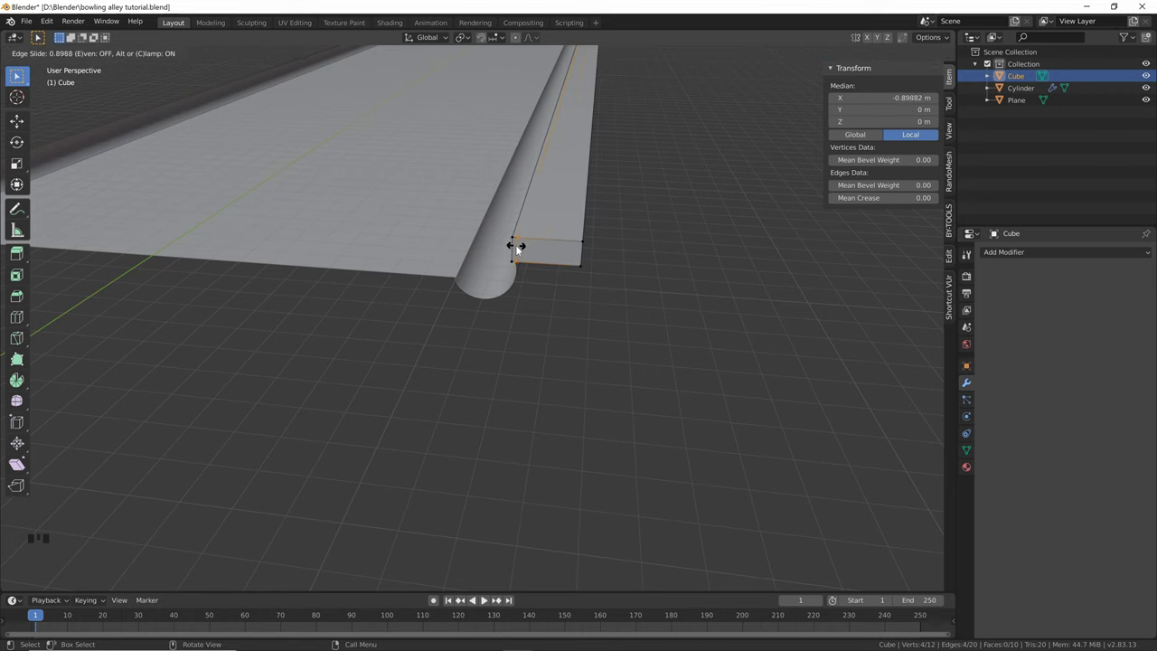
pyautogui.click(516, 244)
pyautogui.hotkey('ctrl', 'r')
pyautogui.click(544, 241)
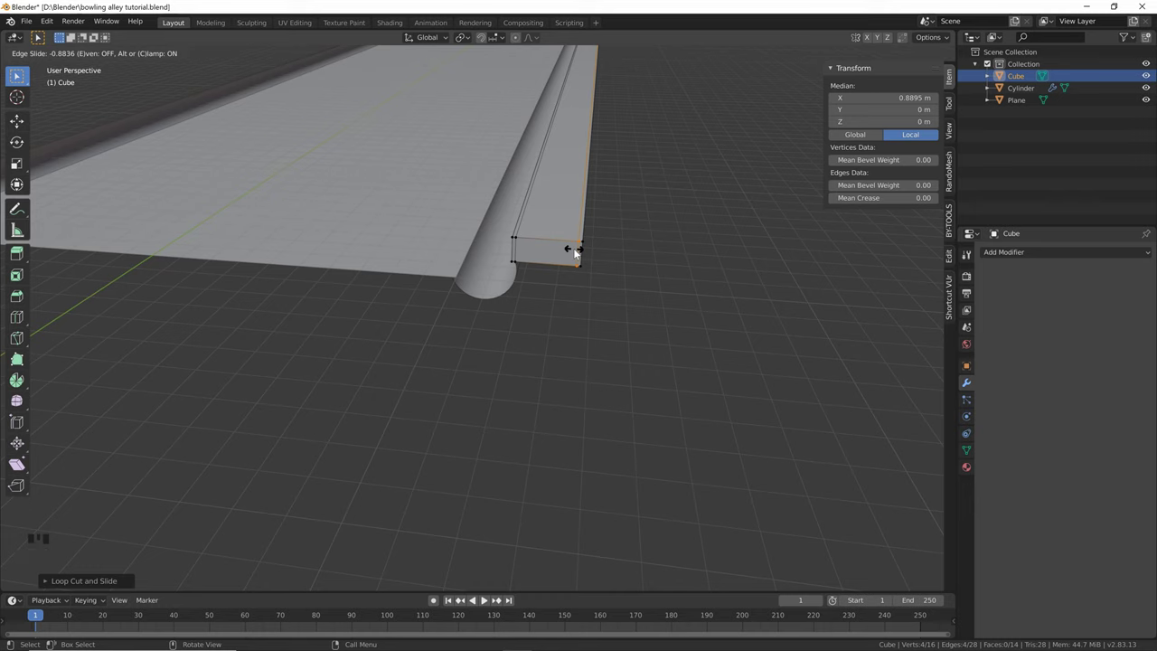
pyautogui.click(573, 248)
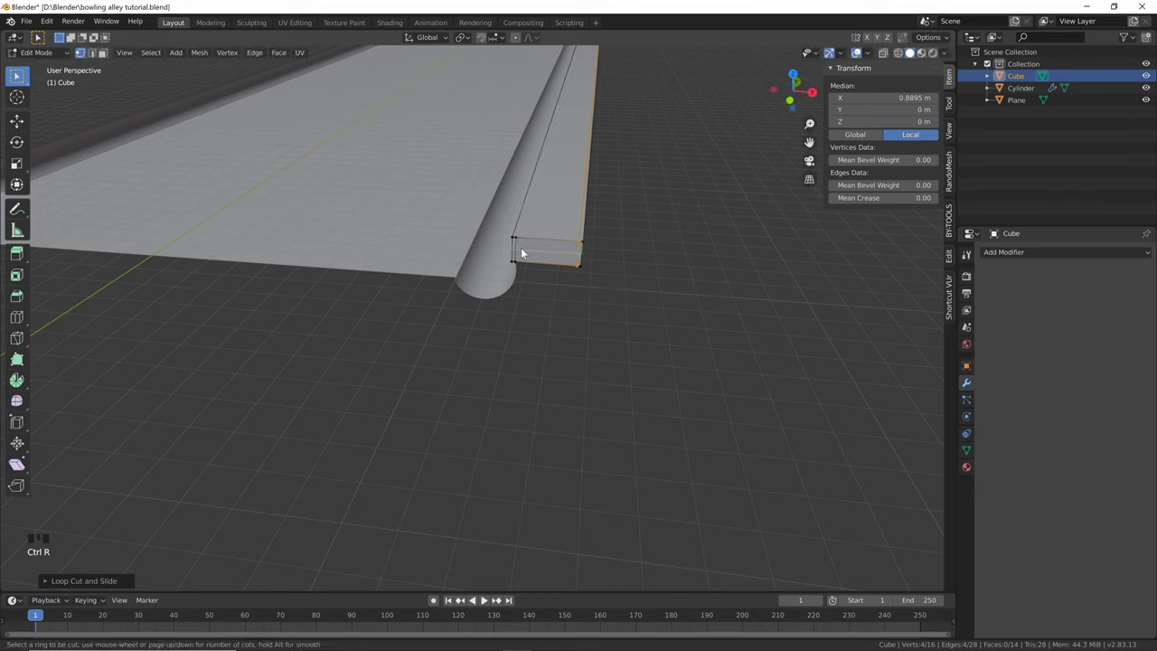
pyautogui.hotkey('ctrl', 'r')
pyautogui.click(520, 241)
pyautogui.click(520, 237)
pyautogui.hotkey('ctrl', 'r')
pyautogui.click(515, 253)
pyautogui.click(515, 263)
# Add two more loop cuts and slide an edge loop almost to the bar's far end
pyautogui.scroll(-5, 600, 242)
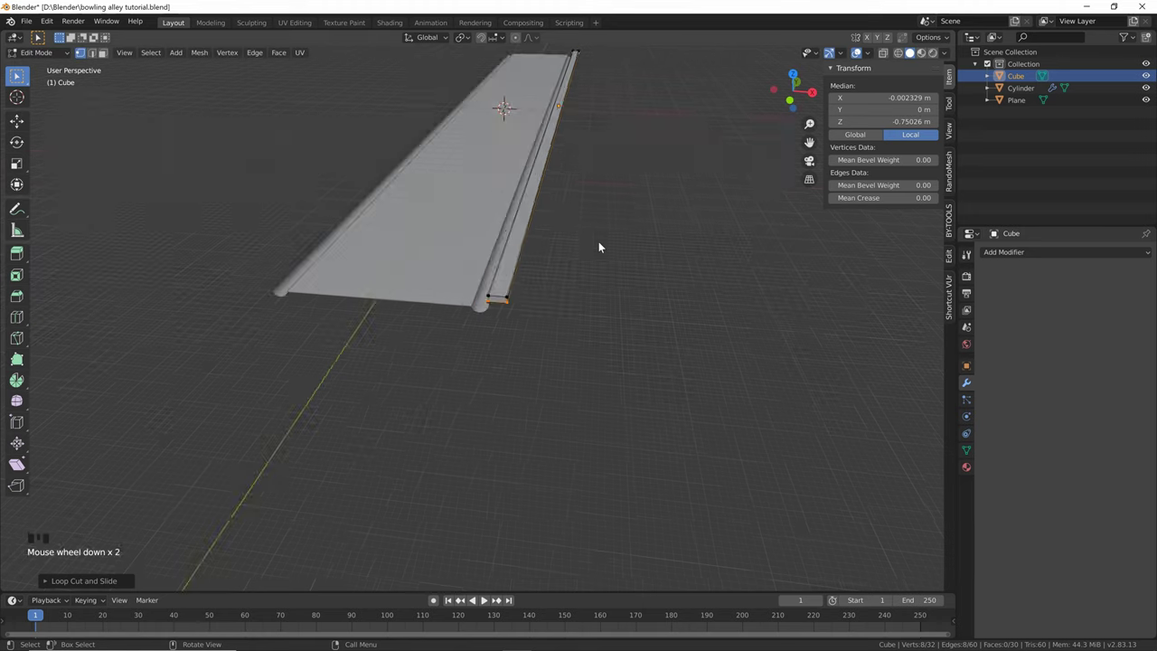
pyautogui.moveTo(599, 245); pyautogui.dragTo(529, 243, button='middle')
pyautogui.scroll(-1, 553, 228)
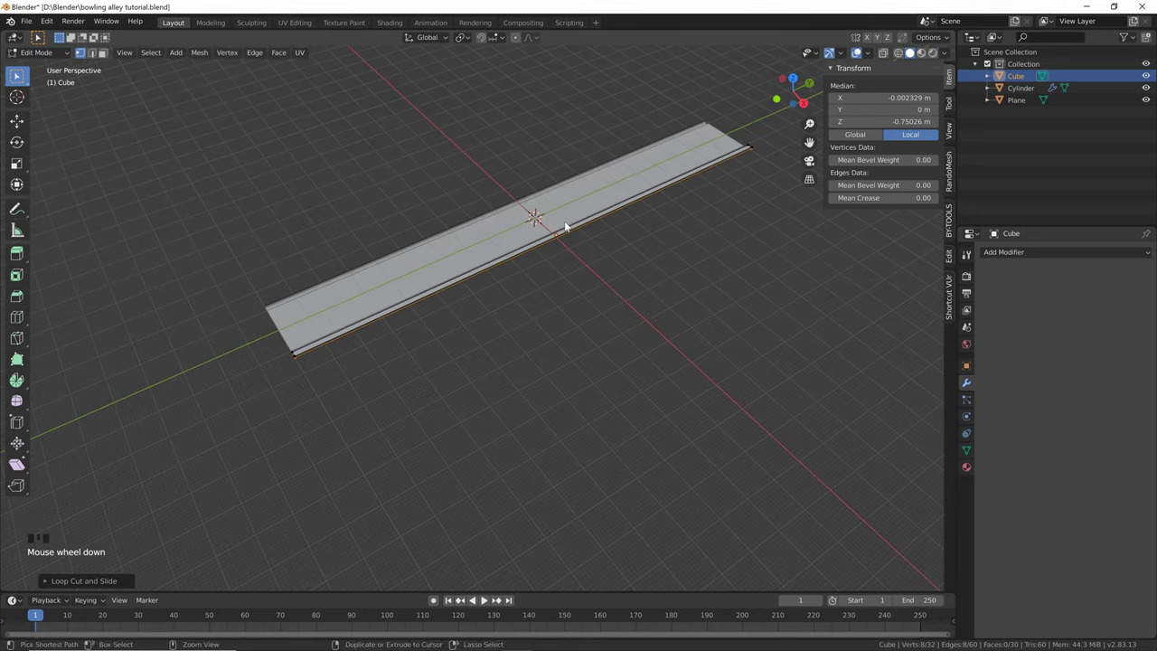
pyautogui.hotkey('ctrl', 'r')
pyautogui.click(555, 232)
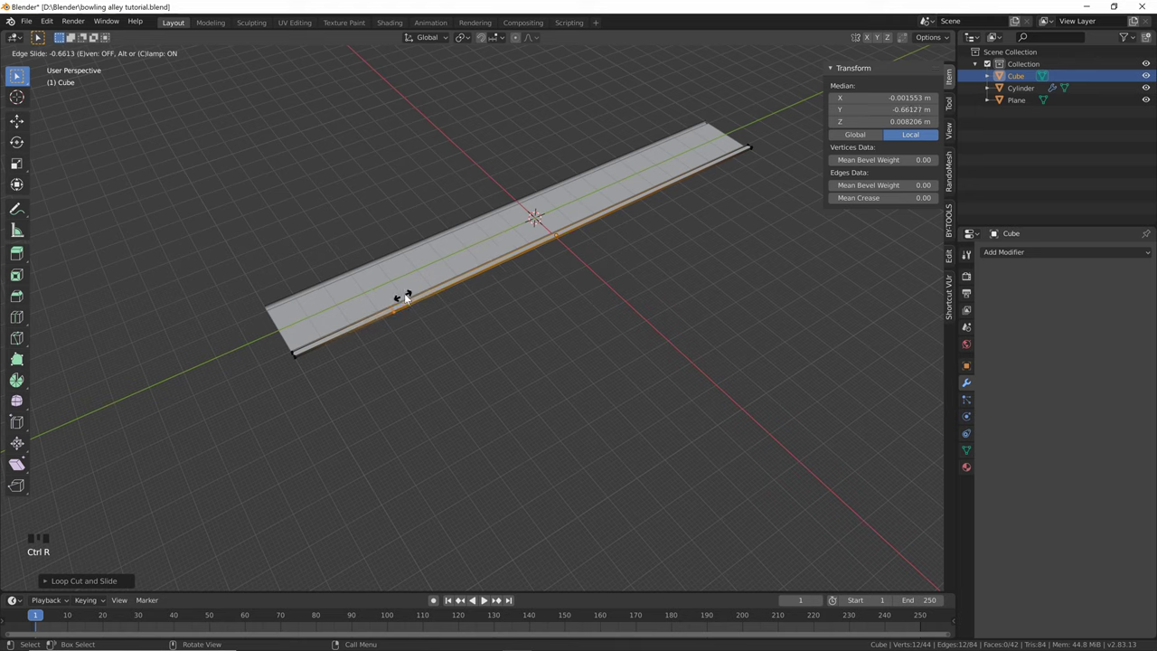
pyautogui.click(323, 328)
pyautogui.hotkey('ctrl', 'r')
pyautogui.click(552, 240)
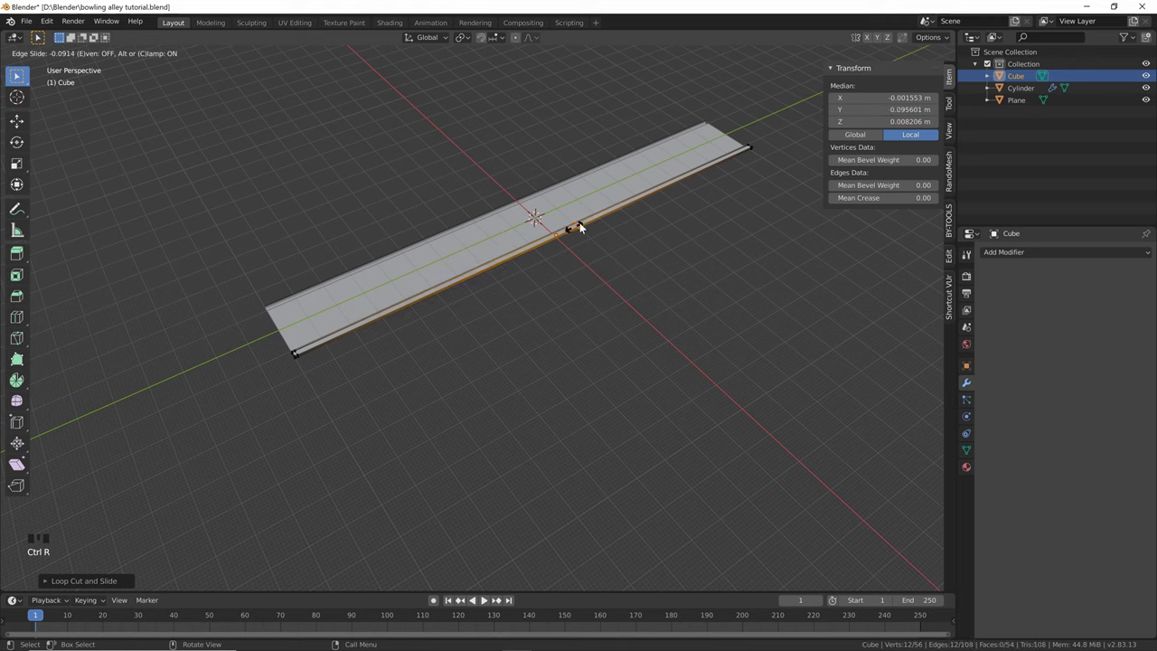
pyautogui.click(628, 215)
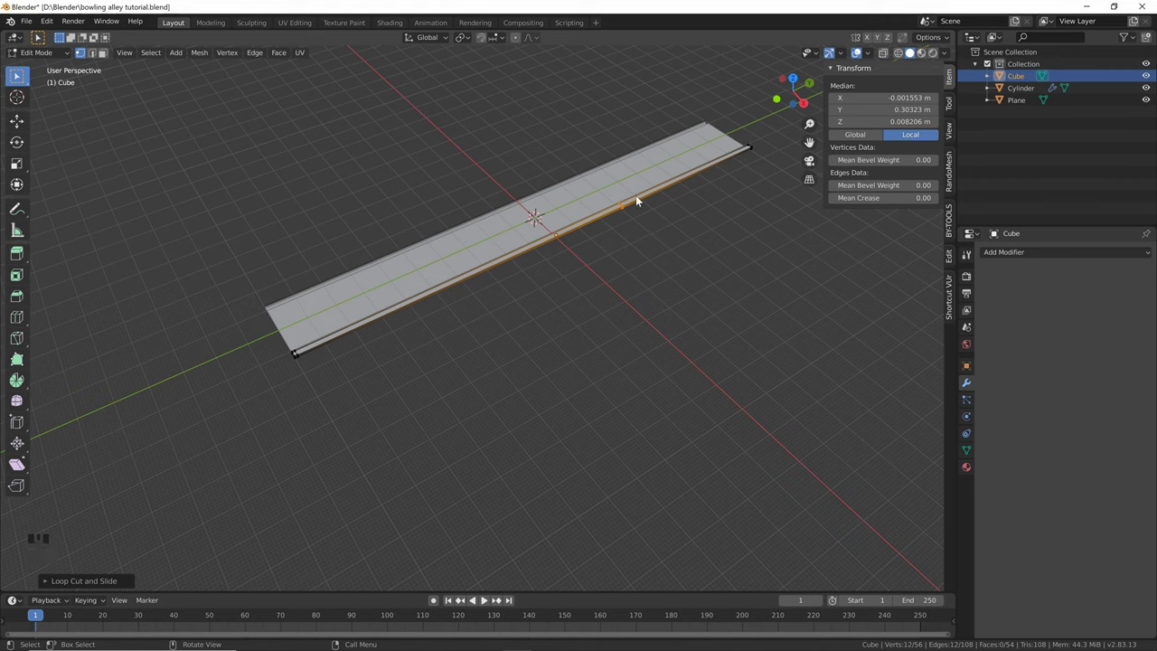
pyautogui.press('g')
pyautogui.press('g')
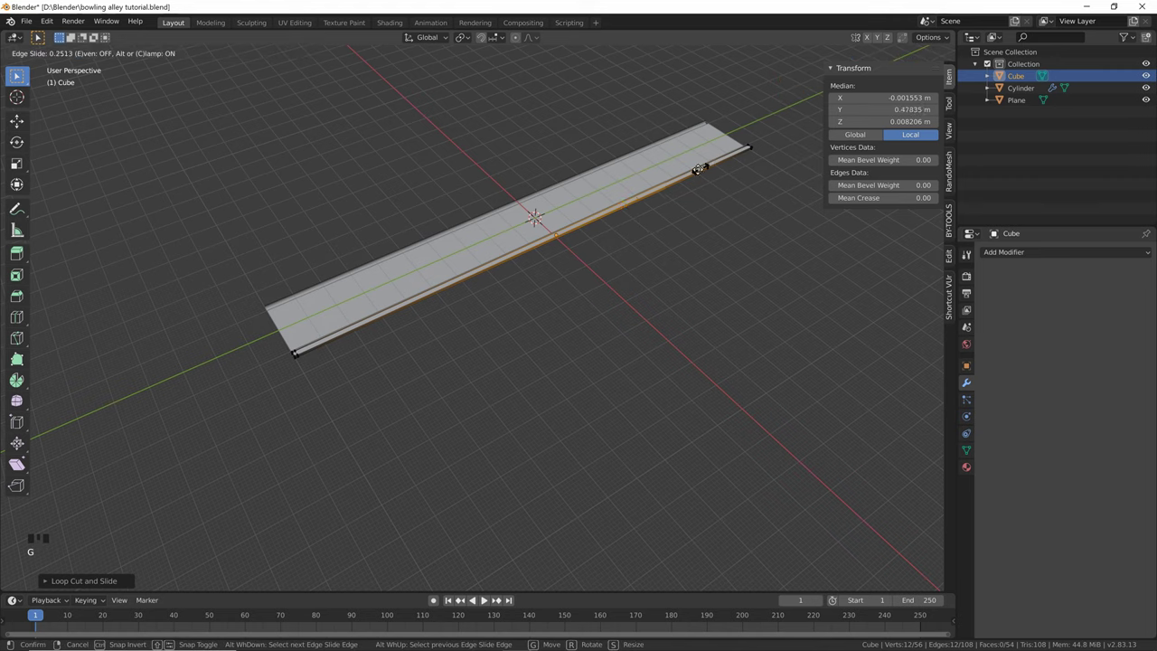
pyautogui.click(860, 75)
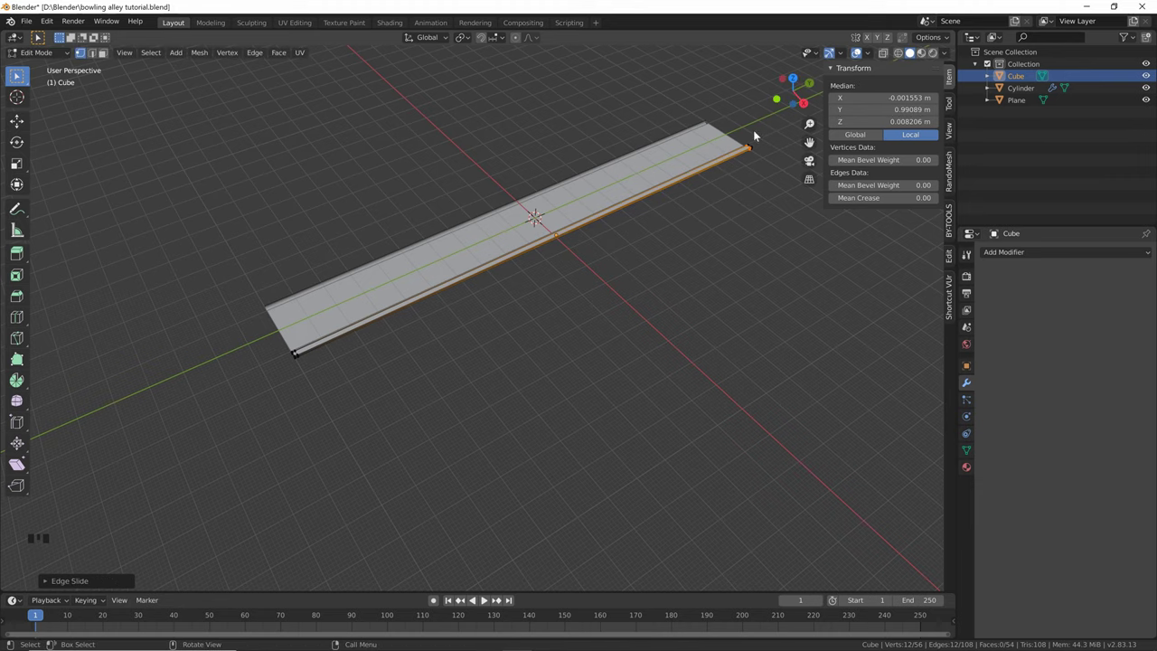
# Cut an edge loop near the rail's front end and scale it up along Z
pyautogui.moveTo(287, 369); pyautogui.dragTo(458, 354, button='middle')
pyautogui.scroll(2, 501, 341)
pyautogui.scroll(3, 542, 355)
pyautogui.keyDown('shift'); pyautogui.moveTo(590, 368); pyautogui.dragTo(574, 346, button='middle'); pyautogui.keyUp('shift')
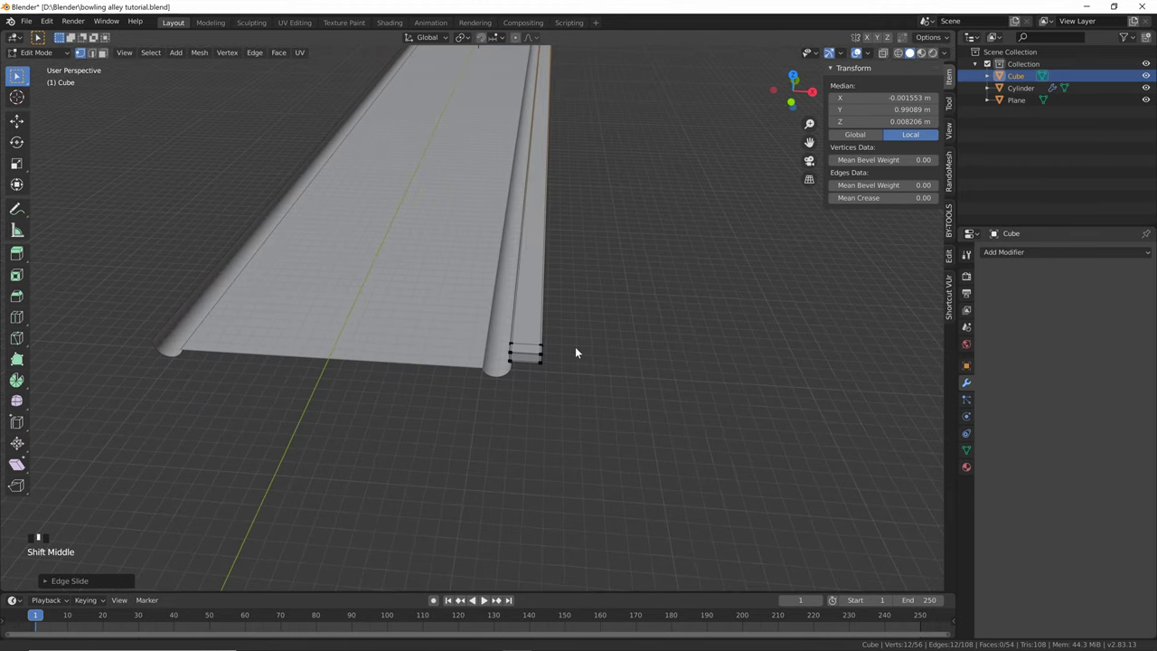
pyautogui.scroll(1, 534, 349)
pyautogui.hotkey('ctrl', 'r')
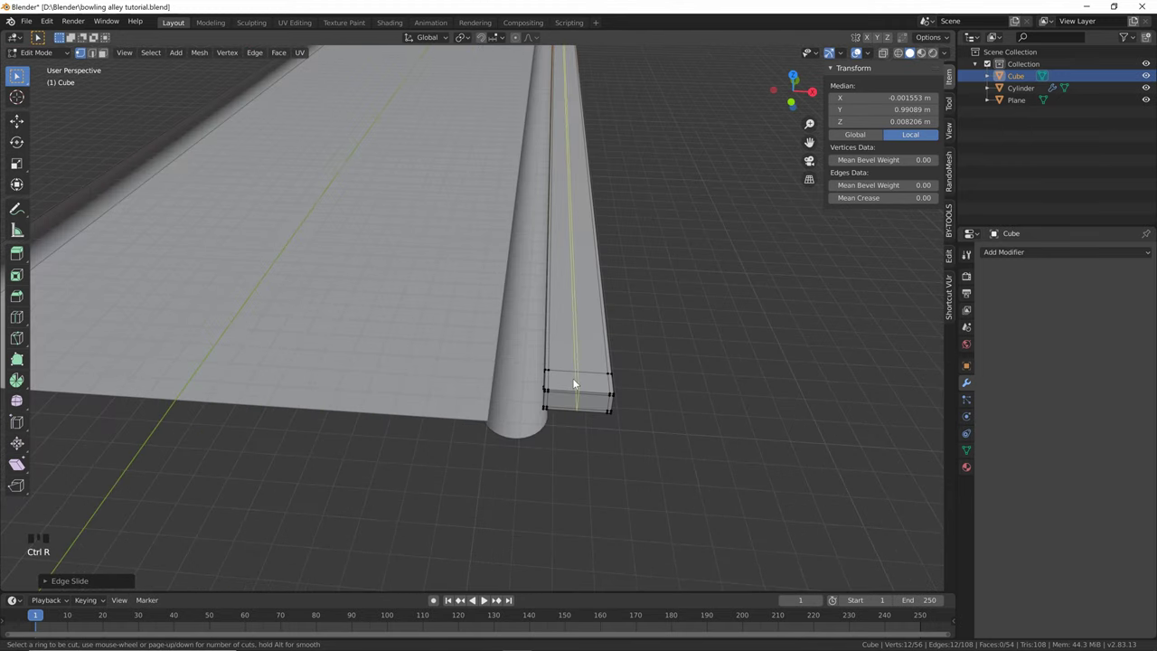
pyautogui.click(573, 384)
pyautogui.click(573, 379)
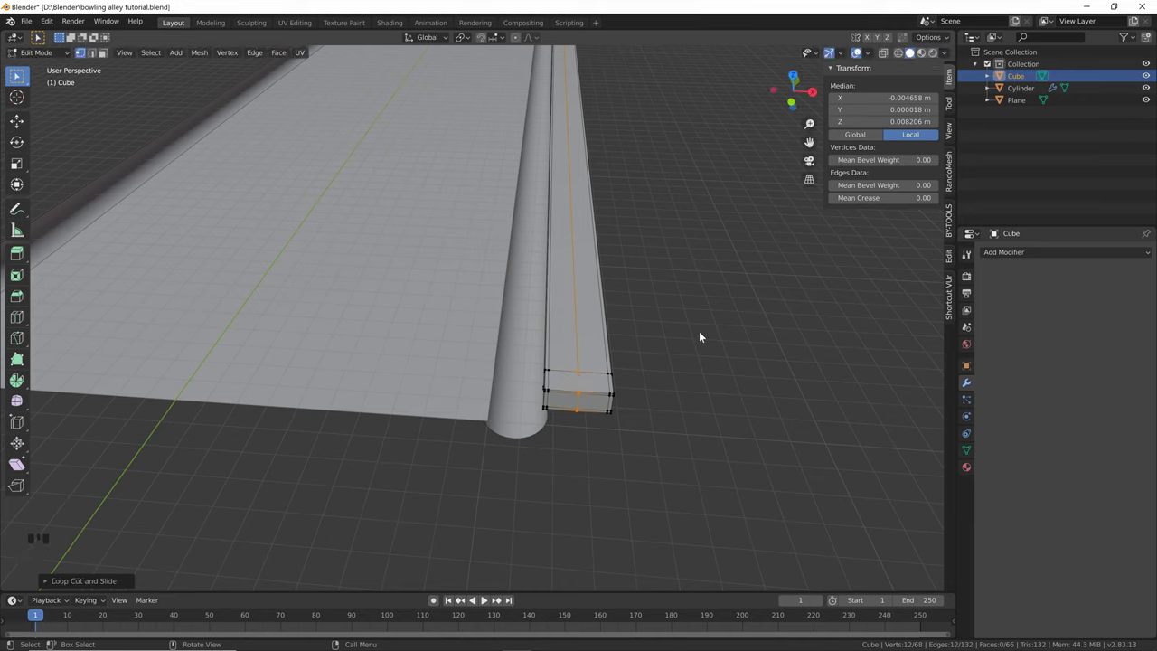
pyautogui.press('s')
pyautogui.press('z')
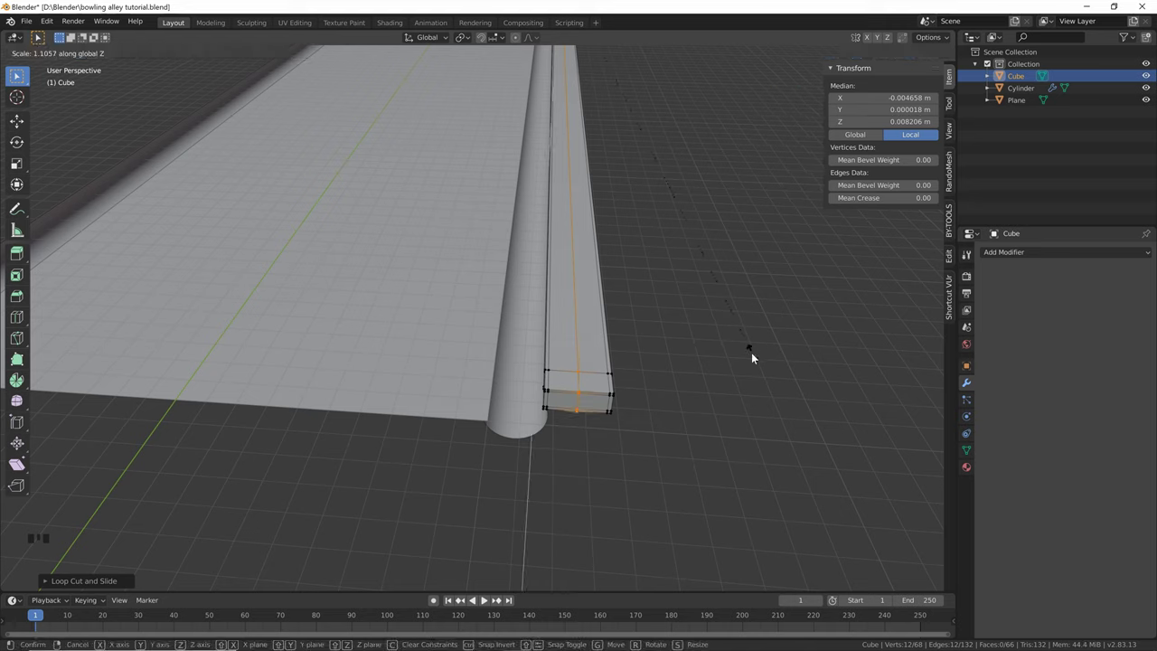
pyautogui.click(811, 390)
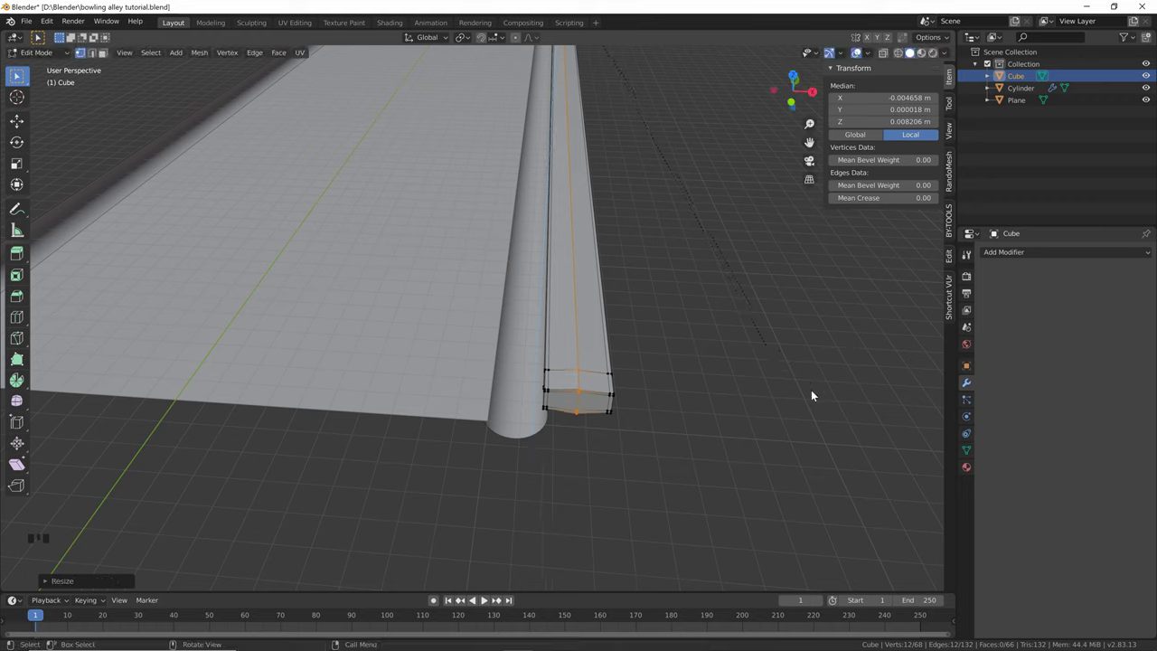
# Give the rail a Subdivision Surface modifier at render and viewport level 3, shaded smooth
pyautogui.press('Tab')
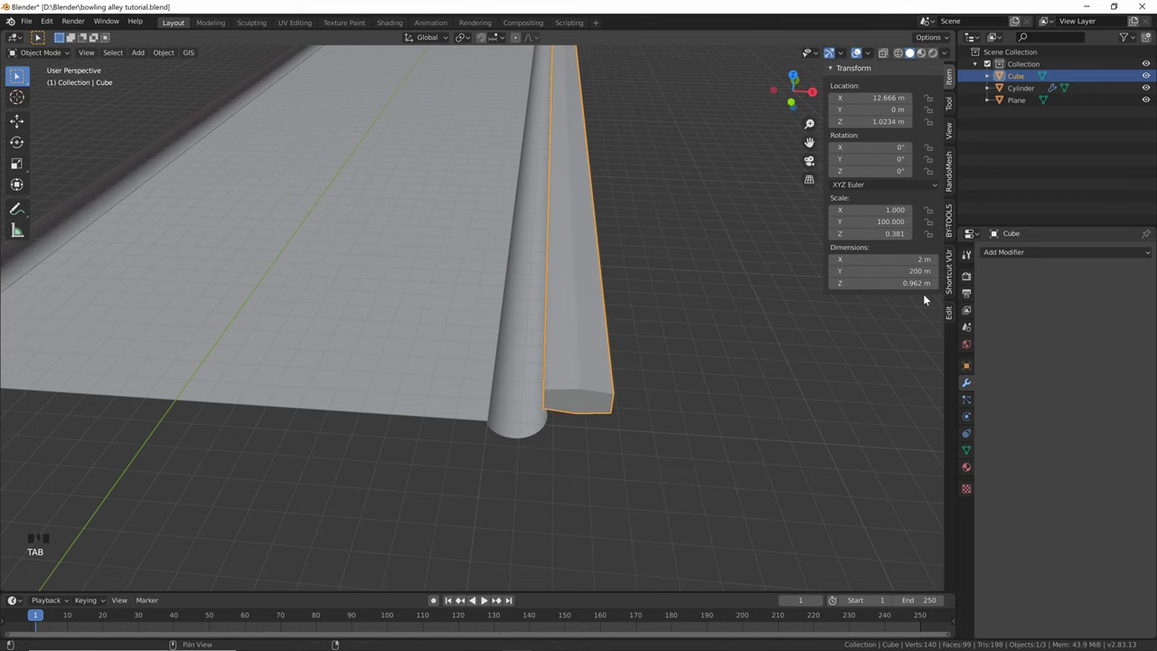
pyautogui.click(1010, 253)
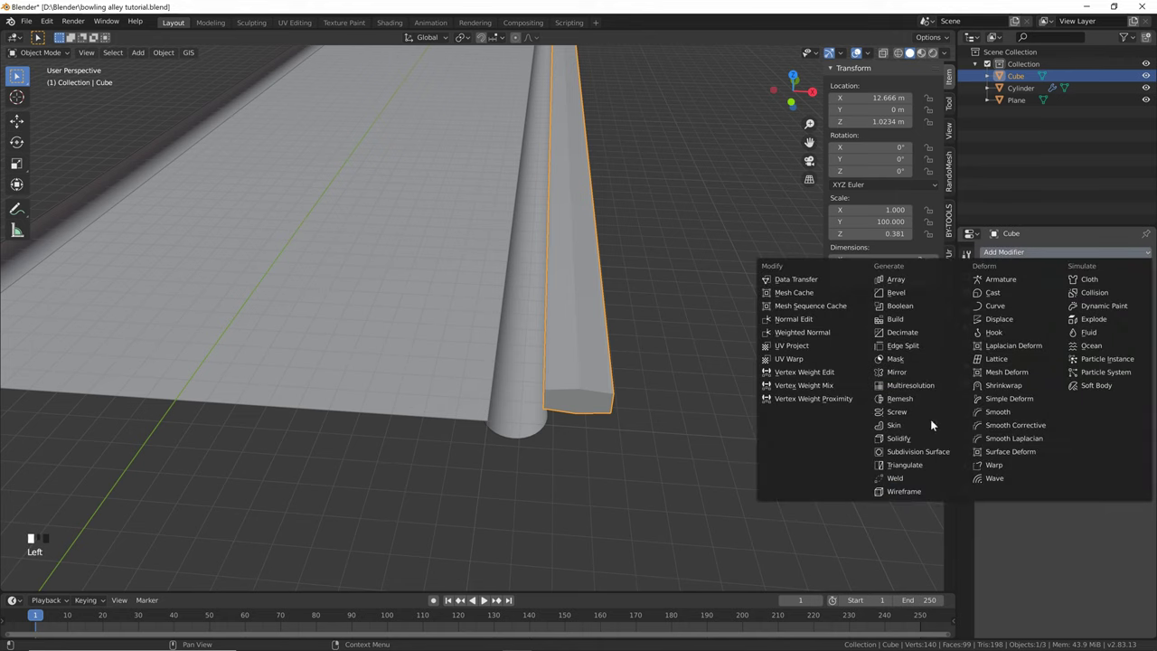
pyautogui.click(917, 452)
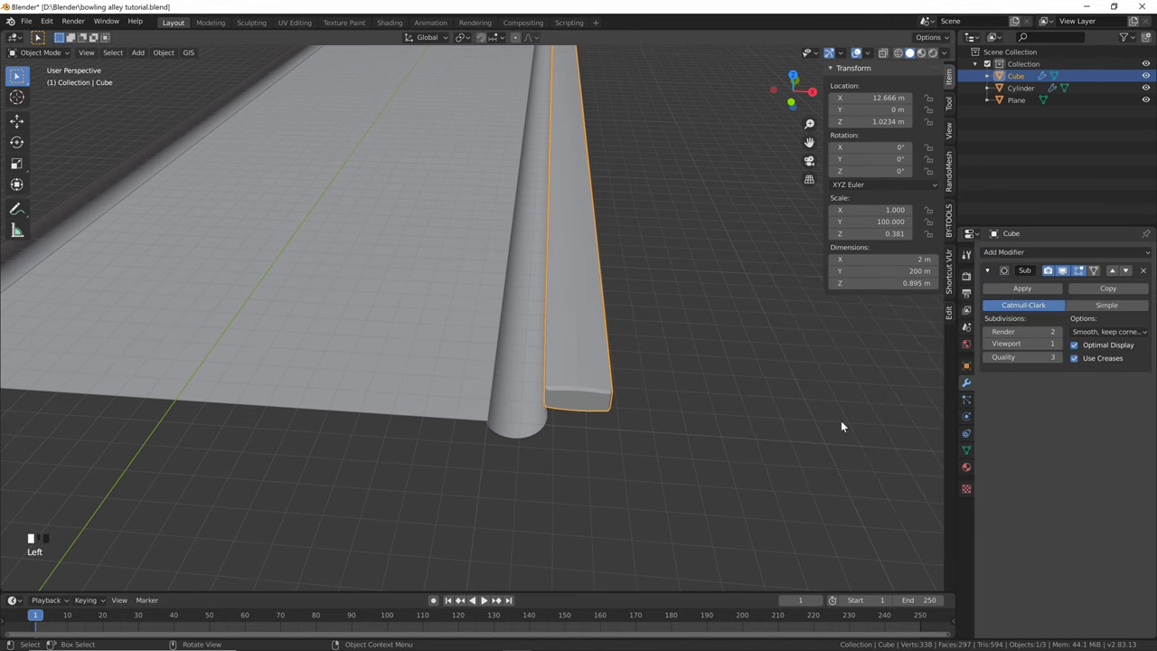
pyautogui.click(1058, 332)
pyautogui.click(1057, 344)
pyautogui.click(1057, 344)
pyautogui.click(1057, 344)
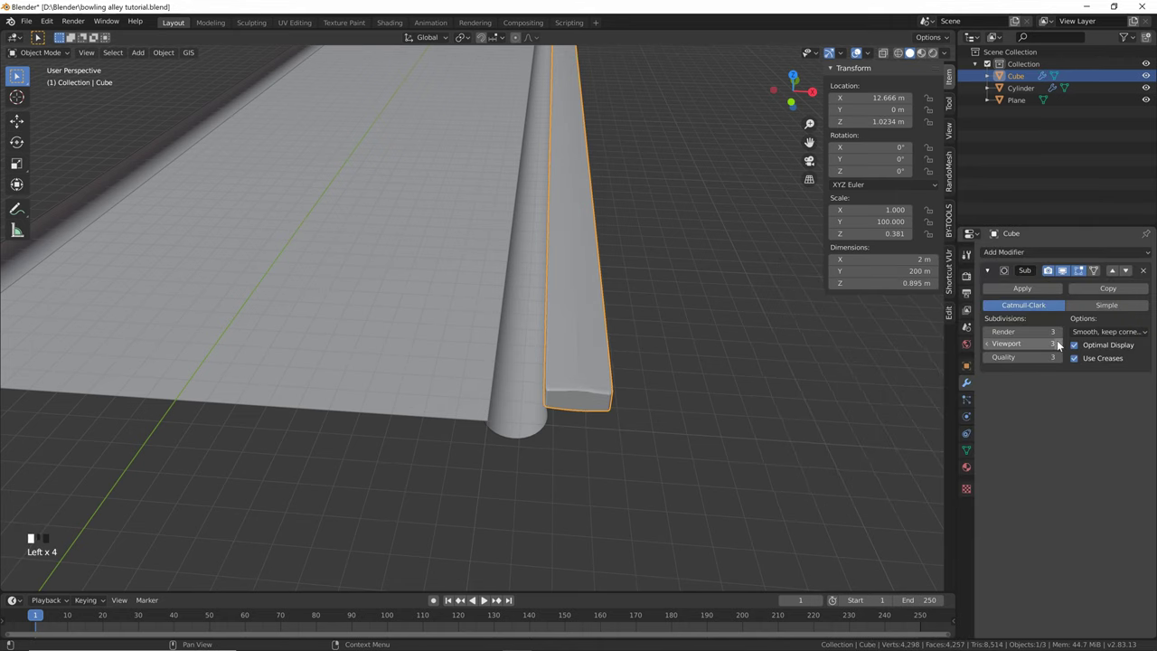
pyautogui.rightClick(576, 332)
pyautogui.click(577, 332)
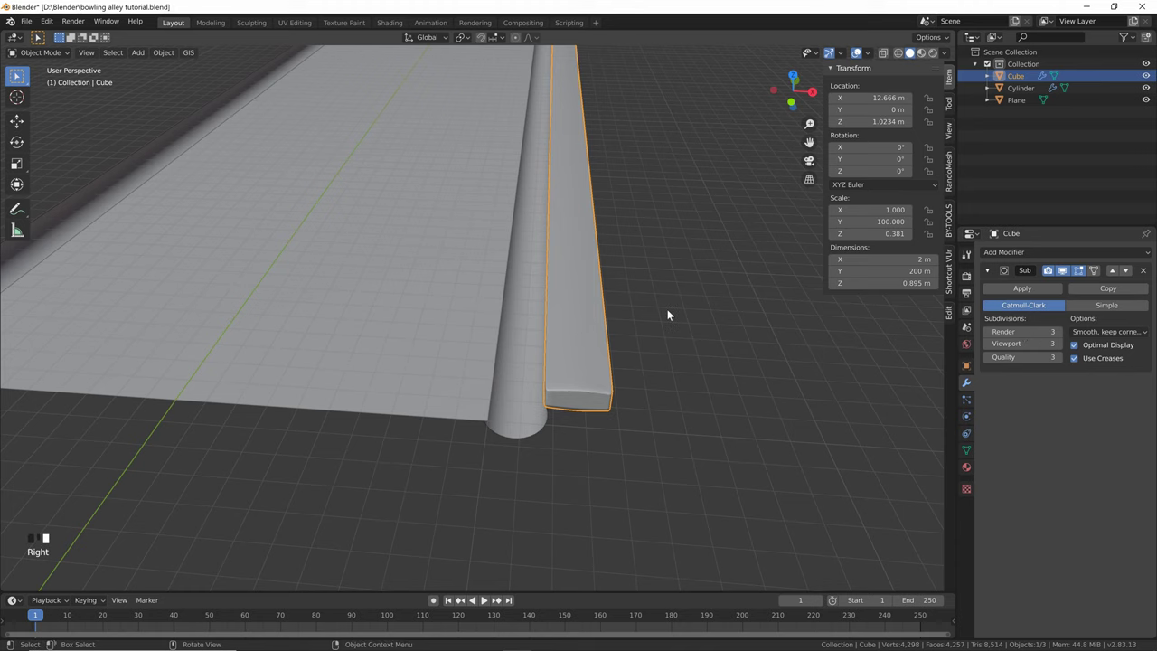
pyautogui.moveTo(666, 315); pyautogui.dragTo(568, 319, button='middle')
pyautogui.scroll(-3, 606, 314)
pyautogui.scroll(-1, 587, 289)
pyautogui.scroll(3, 632, 244)
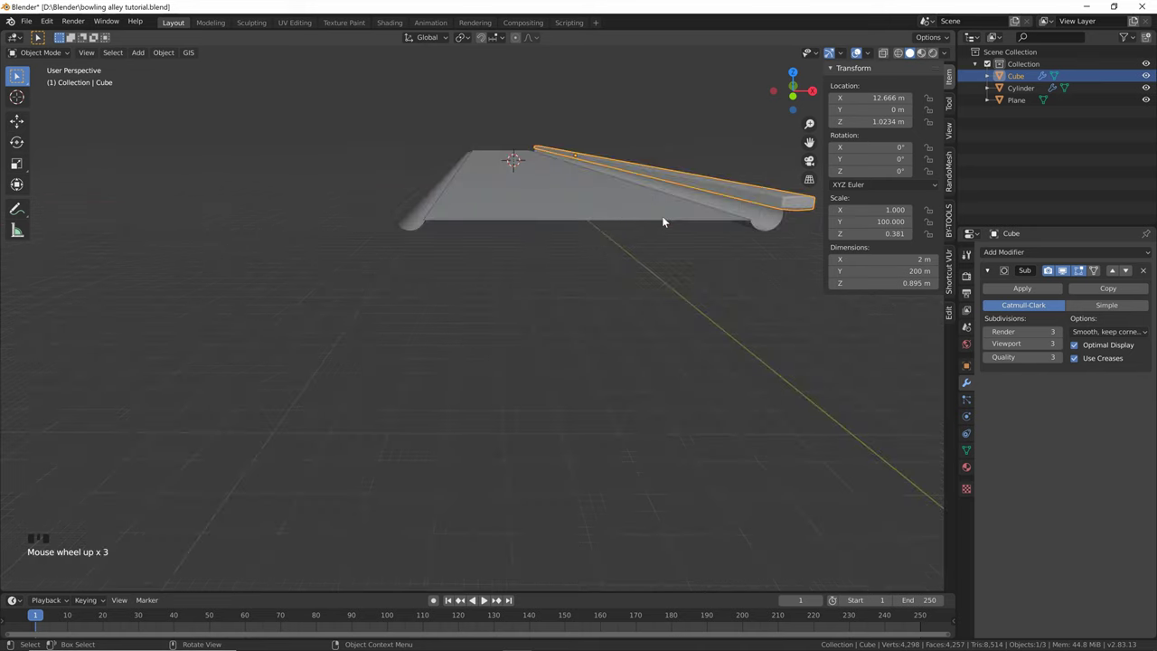
pyautogui.keyDown('ctrl'); pyautogui.moveTo(663, 220); pyautogui.dragTo(655, 327, button='middle'); pyautogui.keyUp('ctrl')
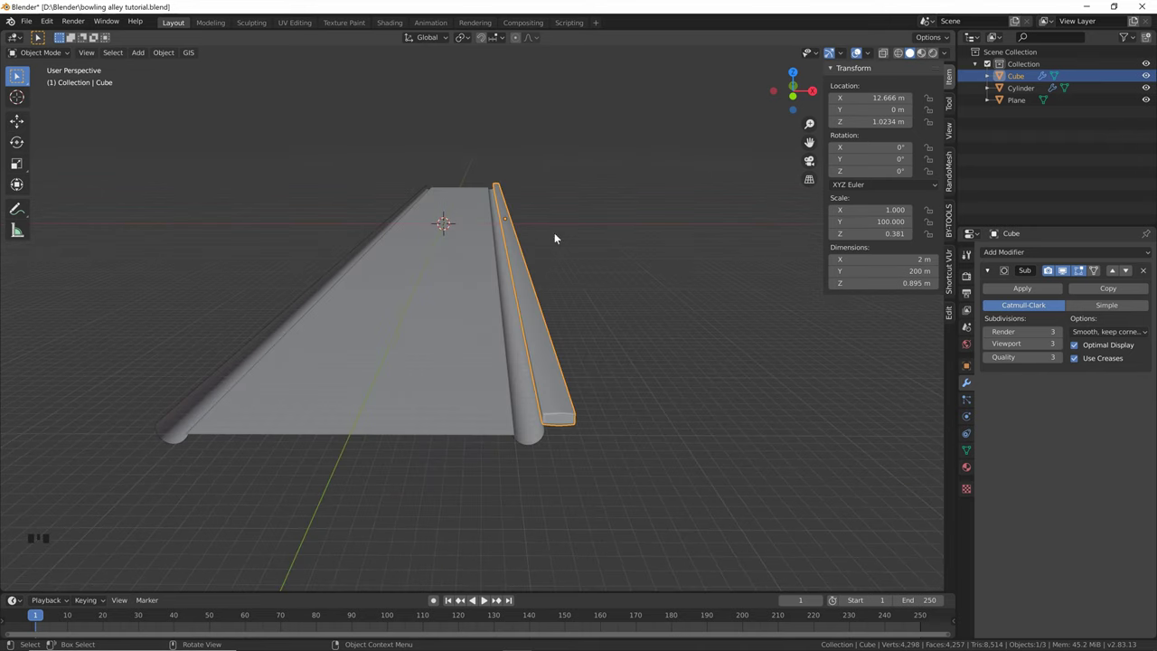
# Add a Mirror modifier to the rail and apply All Transforms so both sides appear
pyautogui.click(1085, 252)
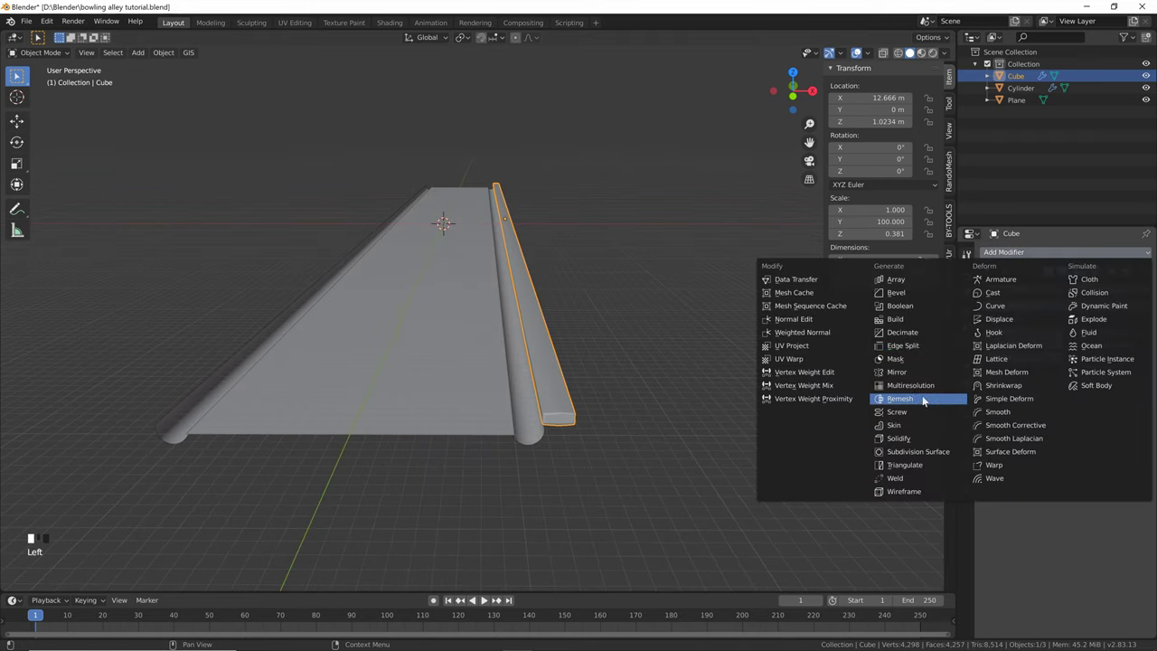
pyautogui.click(897, 371)
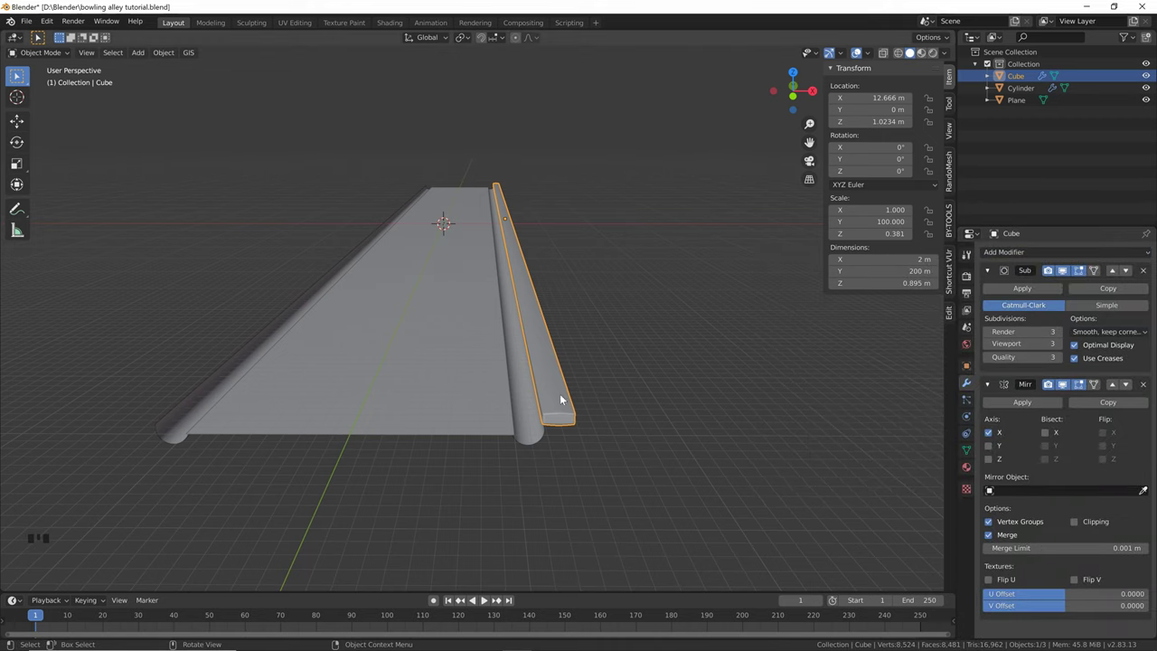
pyautogui.hotkey('ctrl', 'a')
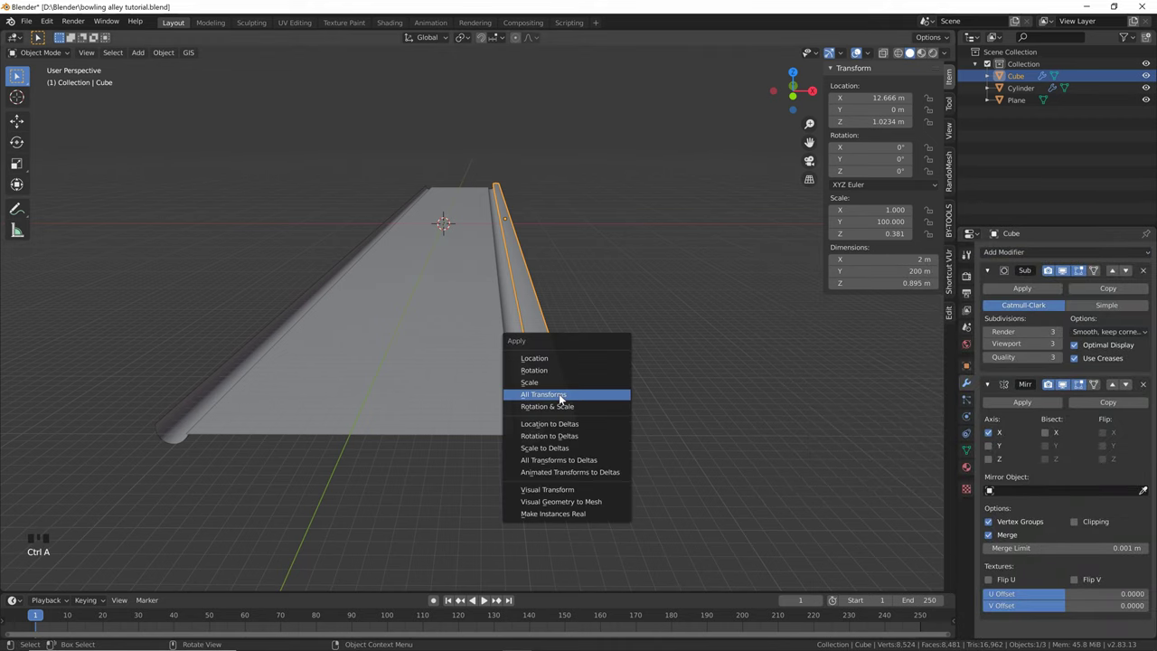
pyautogui.click(542, 394)
pyautogui.moveTo(418, 217); pyautogui.dragTo(488, 322, button='middle')
pyautogui.scroll(3, 479, 282)
pyautogui.scroll(5, 491, 312)
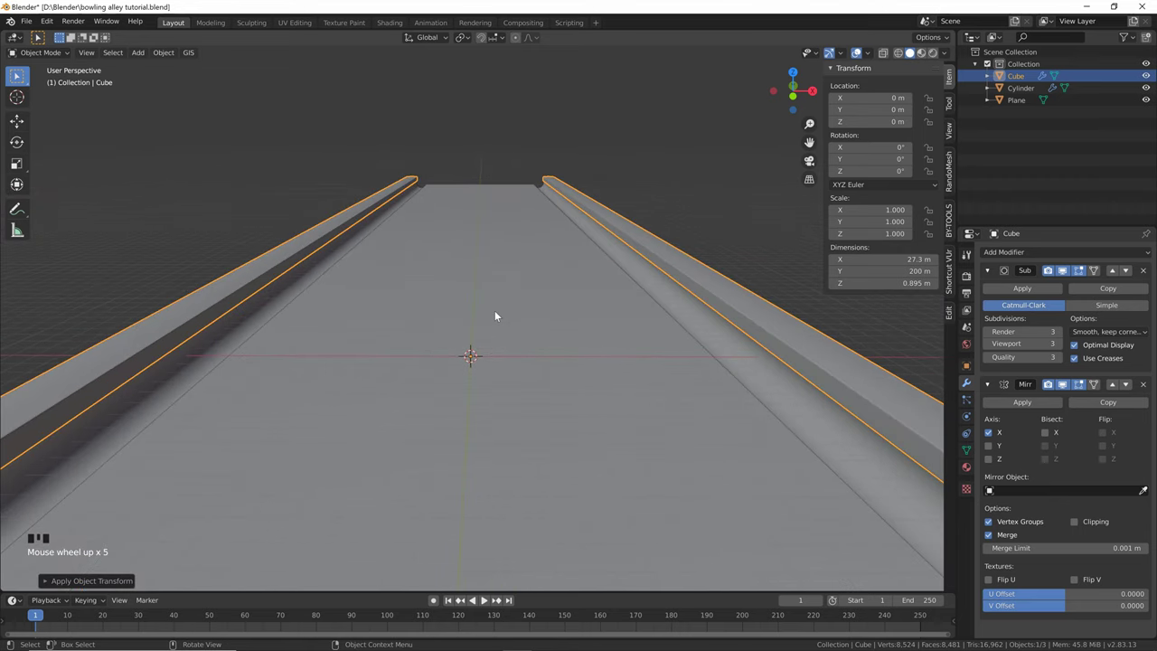
# Delete the selected object and add a UV sphere with 64 segments and 32 rings
pyautogui.press('Delete')
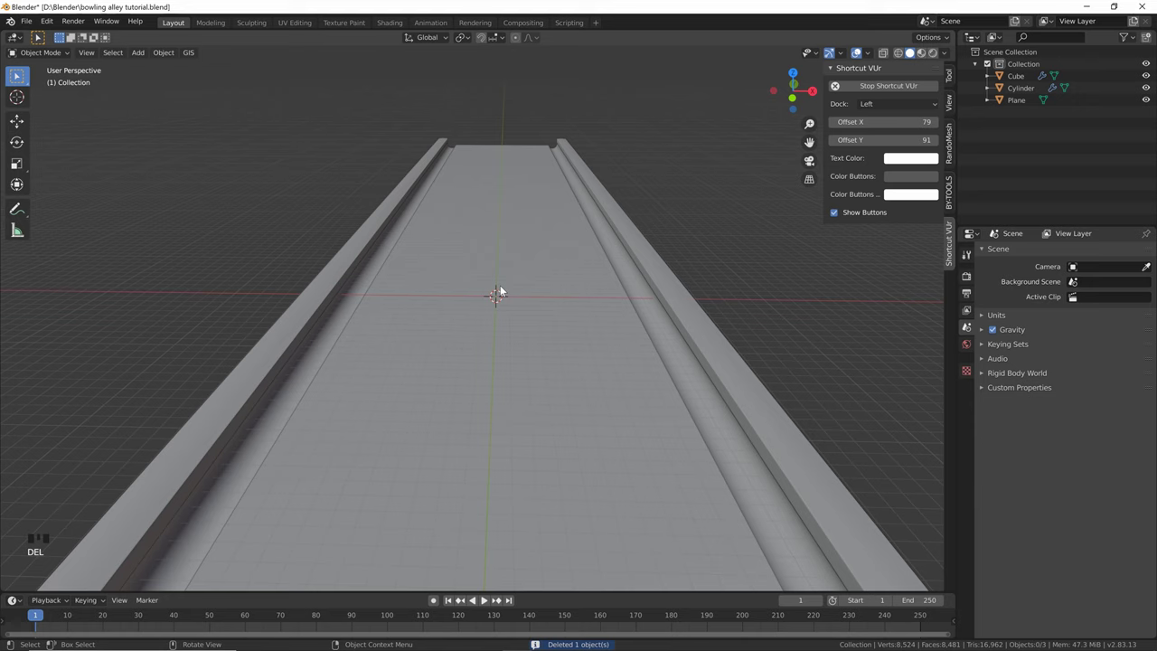
pyautogui.hotkey('shift', 'a')
pyautogui.moveTo(500, 285)
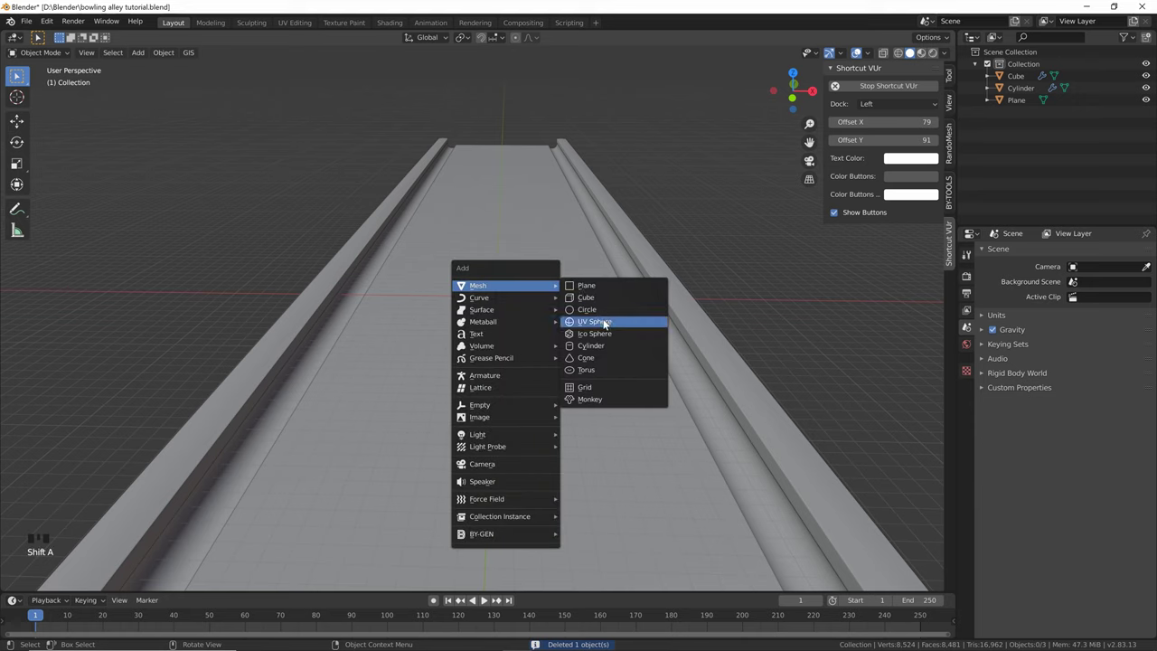
pyautogui.click(605, 310)
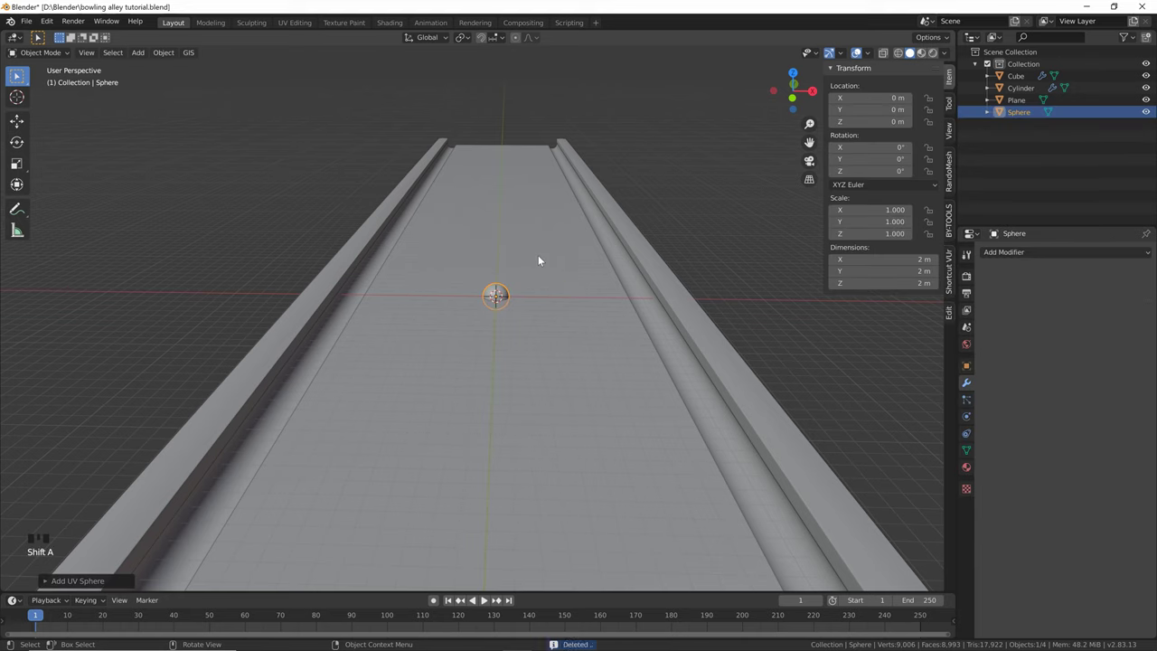
pyautogui.click(43, 581)
pyautogui.doubleClick(163, 448)
pyautogui.write('64')
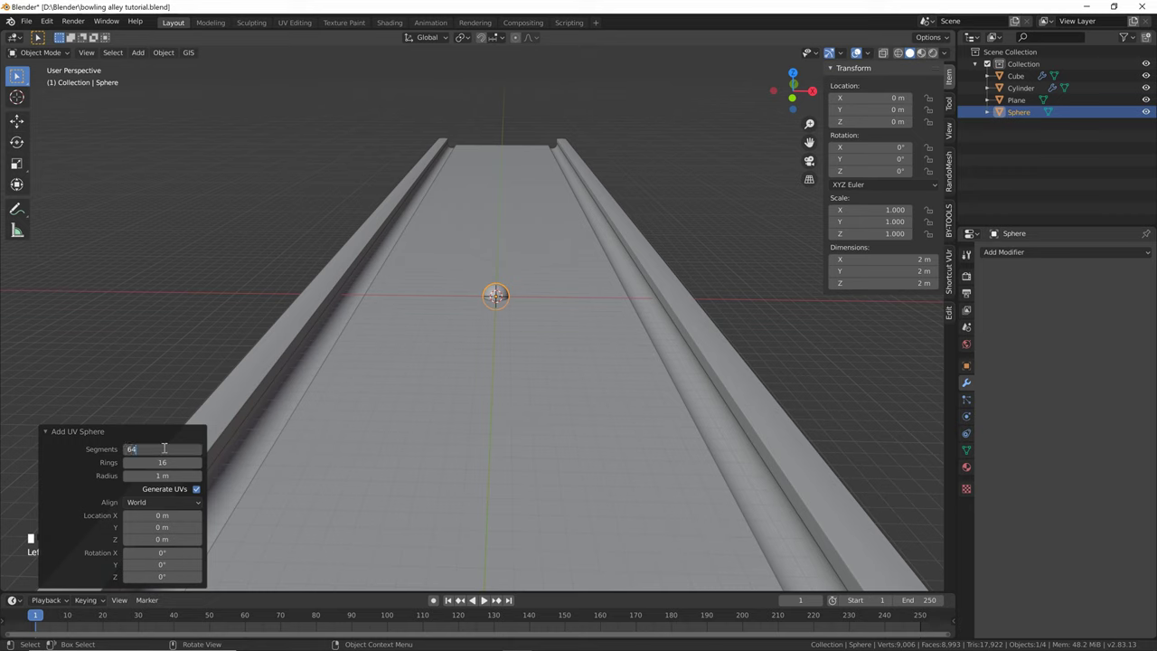
pyautogui.press('Tab')
pyautogui.press('Return')
# Raise the sphere 1.1 m along Z and frame it in the view
pyautogui.press('g')
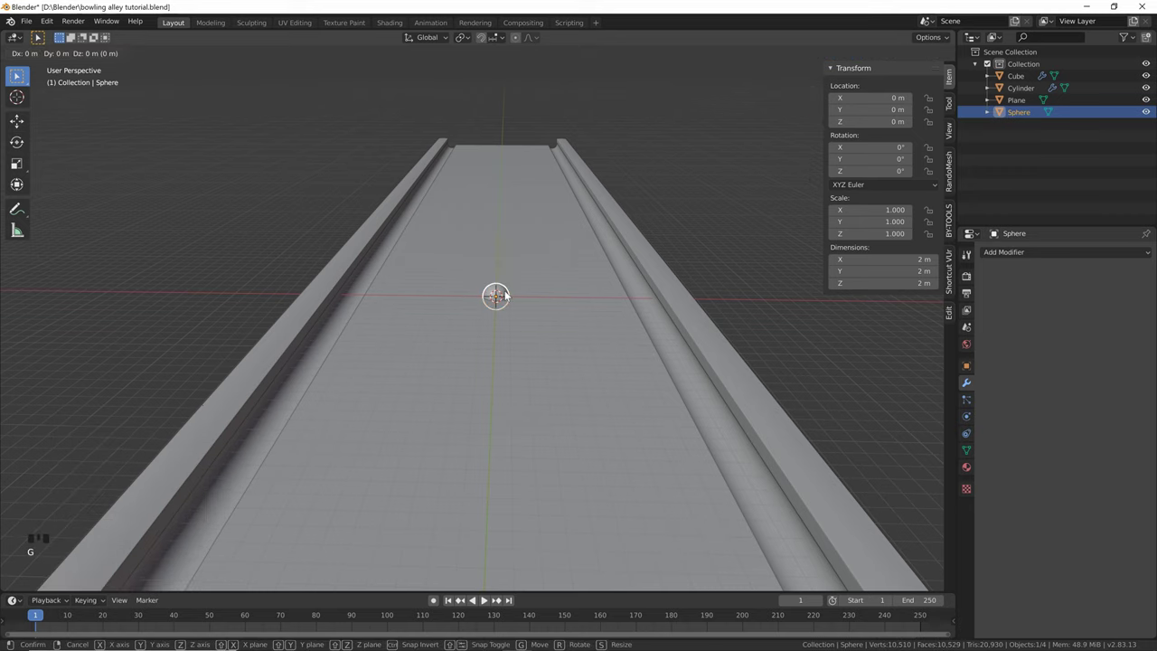
pyautogui.press('z')
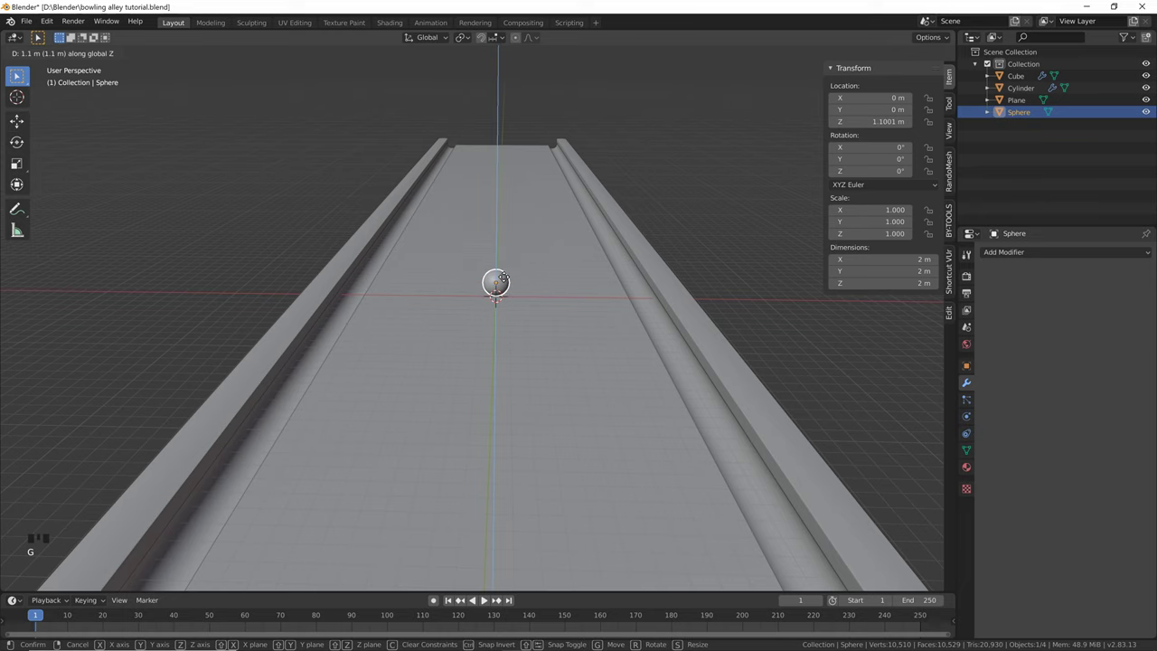
pyautogui.click(504, 283)
pyautogui.press('KP_Decimal')
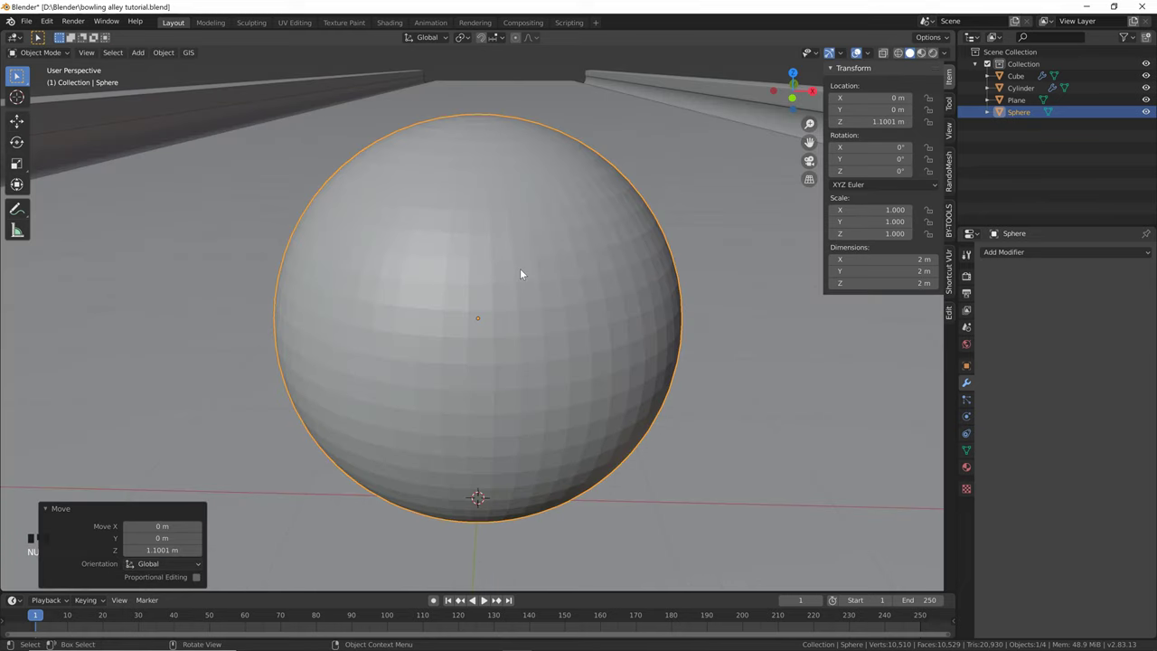
# Enter Edit Mode on the sphere with face selection active
pyautogui.press('Tab')
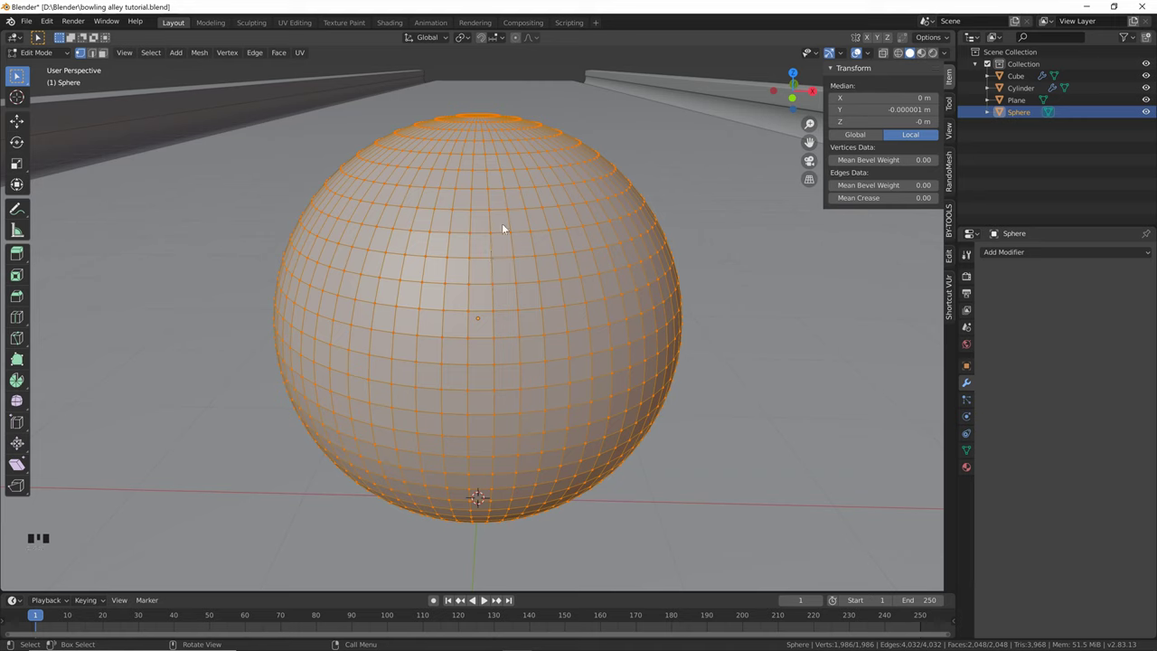
pyautogui.click(103, 53)
pyautogui.press('2')
pyautogui.press('3')
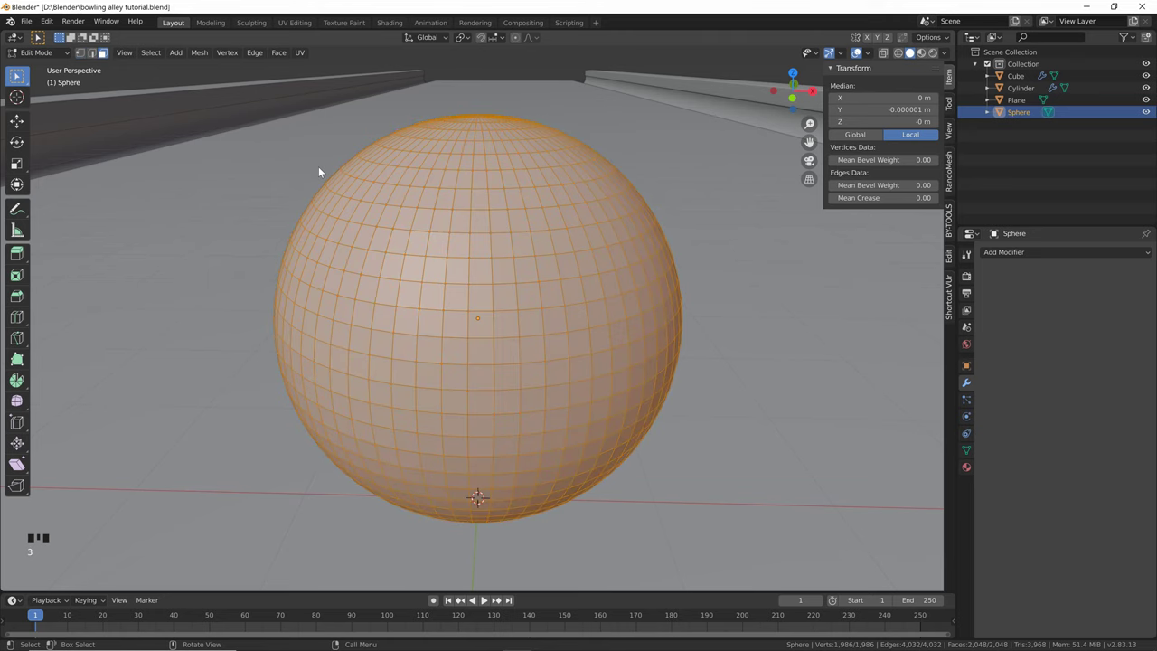
# Select two small patches of faces on the upper front of the sphere
pyautogui.click(435, 278)
pyautogui.press('shift')
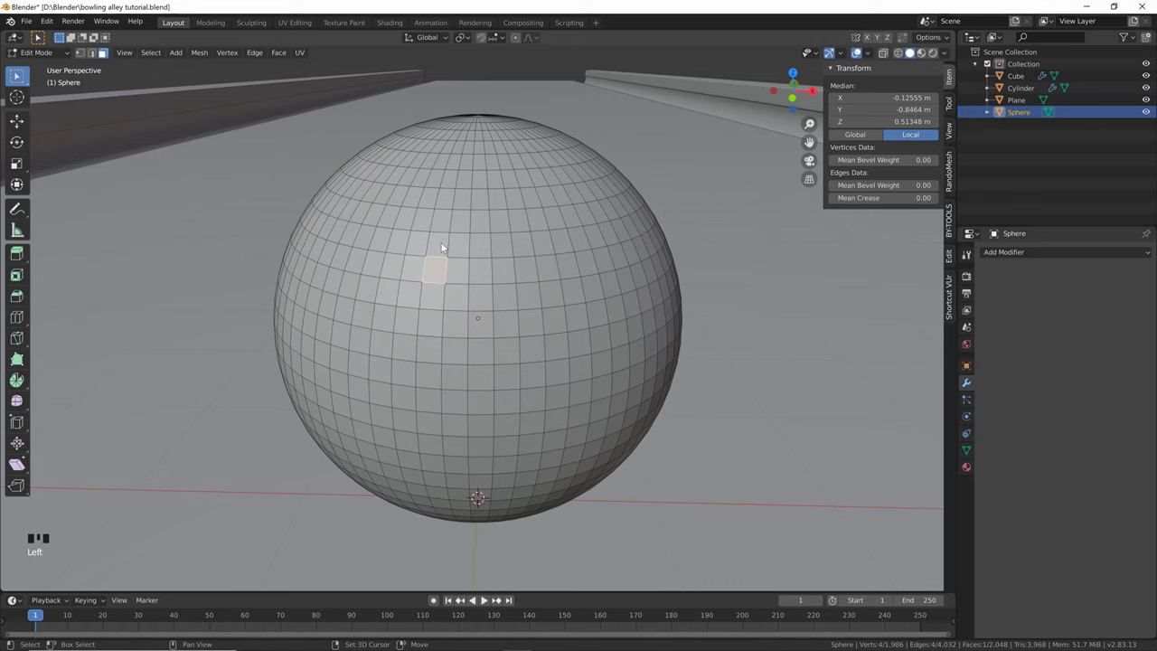
pyautogui.keyDown('shift'); pyautogui.click(453, 271); pyautogui.keyUp('shift')
pyautogui.keyDown('shift'); pyautogui.click(454, 301); pyautogui.keyUp('shift')
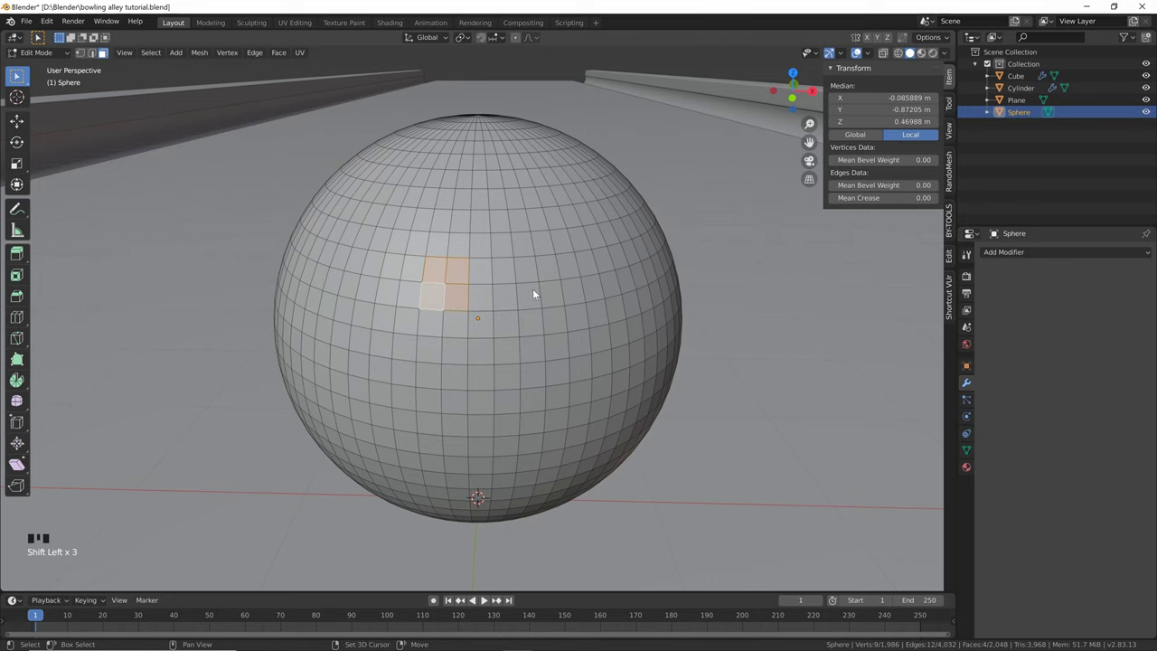
pyautogui.keyDown('shift'); pyautogui.click(569, 271); pyautogui.keyUp('shift')
pyautogui.keyDown('shift'); pyautogui.click(589, 289); pyautogui.keyUp('shift')
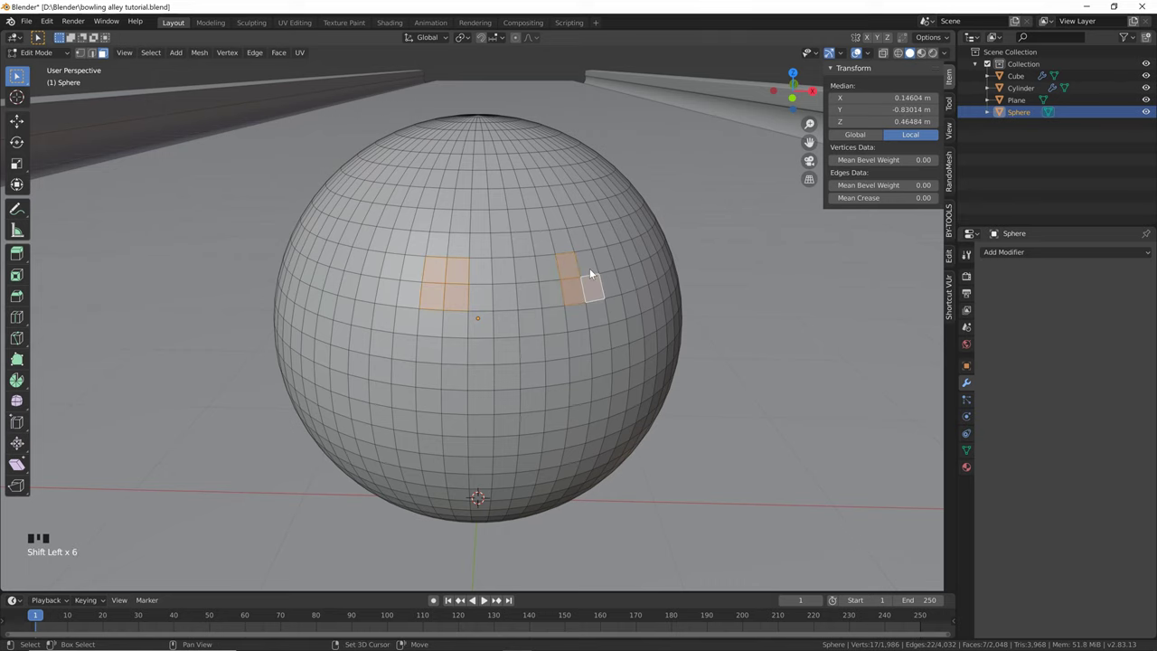
pyautogui.keyDown('shift'); pyautogui.click(589, 267); pyautogui.keyUp('shift')
# Add a third 2x2 face patch lower on the sphere, panning to reach it
pyautogui.keyDown('shift'); pyautogui.moveTo(560, 336); pyautogui.dragTo(507, 258, button='middle'); pyautogui.keyUp('shift')
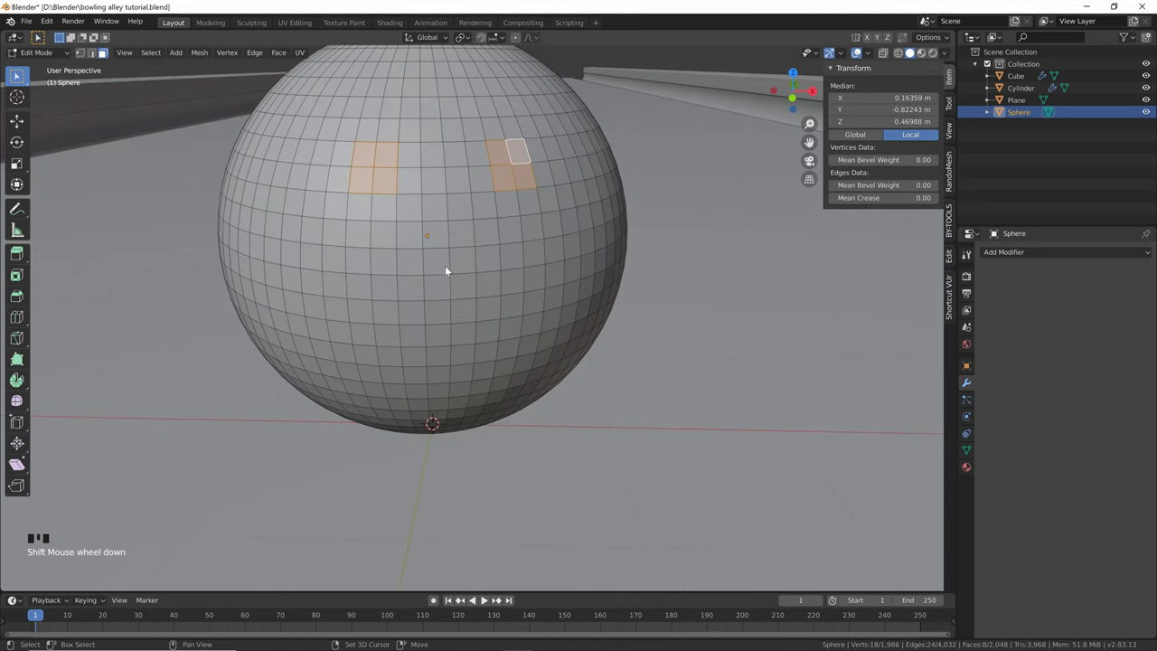
pyautogui.keyDown('shift'); pyautogui.click(442, 262); pyautogui.keyUp('shift')
pyautogui.keyDown('shift'); pyautogui.click(441, 288); pyautogui.keyUp('shift')
pyautogui.keyDown('shift'); pyautogui.click(463, 287); pyautogui.keyUp('shift')
pyautogui.keyDown('shift'); pyautogui.click(467, 264); pyautogui.keyUp('shift')
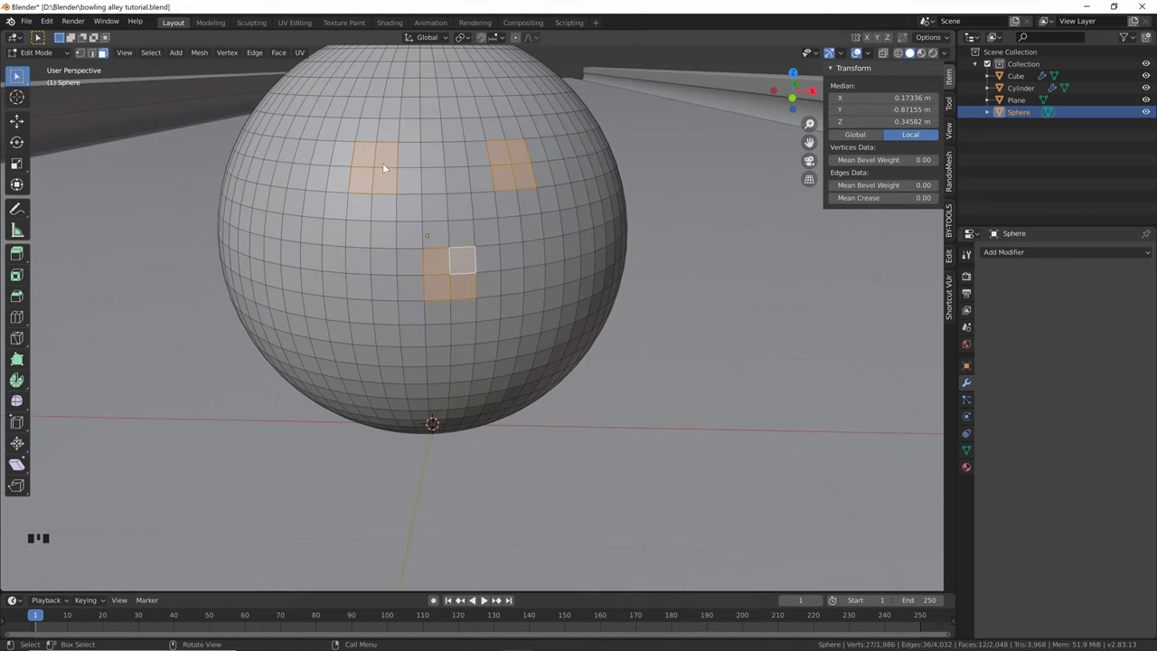
pyautogui.keyDown('shift'); pyautogui.moveTo(449, 177); pyautogui.dragTo(441, 200, button='middle'); pyautogui.keyUp('shift')
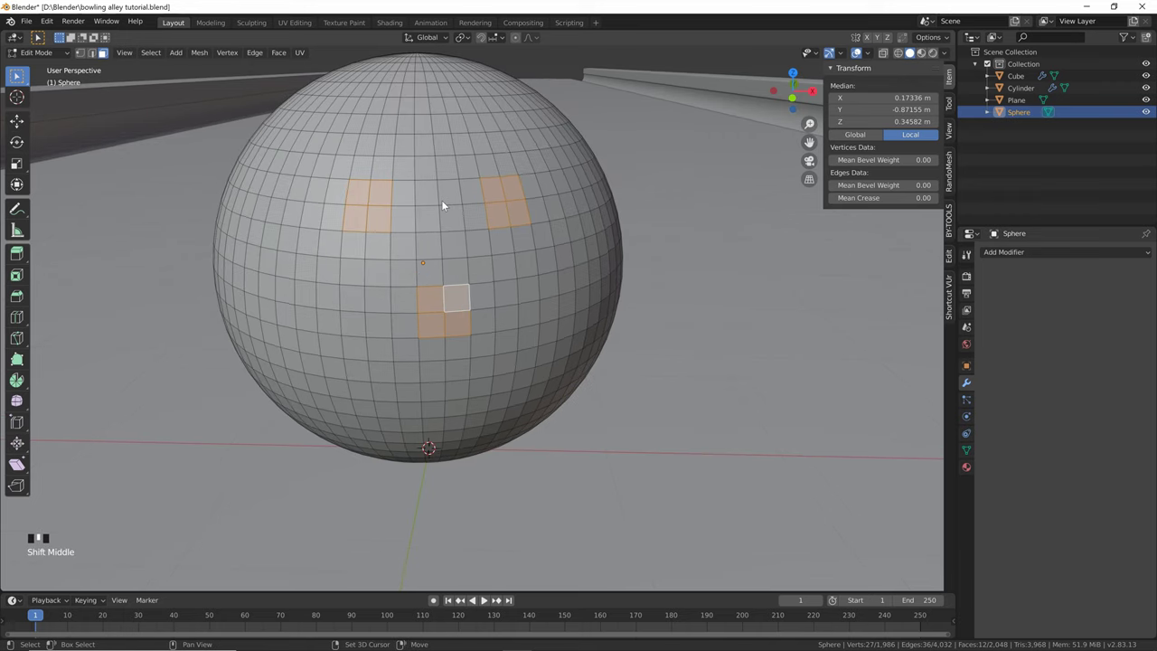
# Search add-ons for 'LOOP', enable Mesh: LoopTools, and close Preferences
pyautogui.click(42, 23)
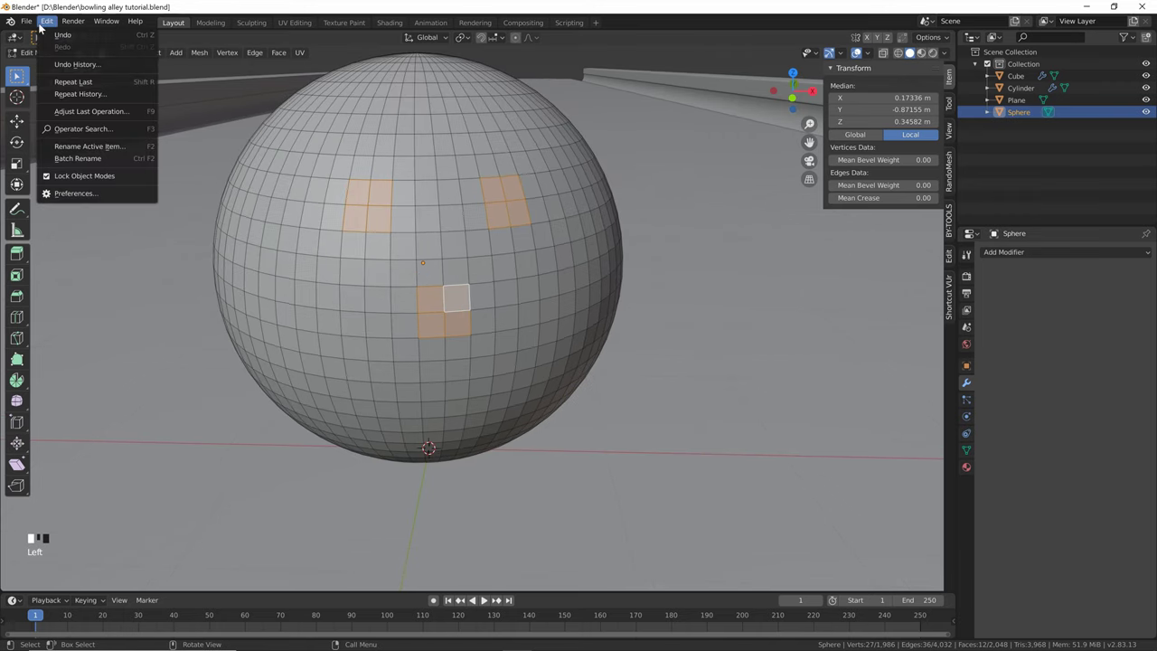
pyautogui.click(65, 196)
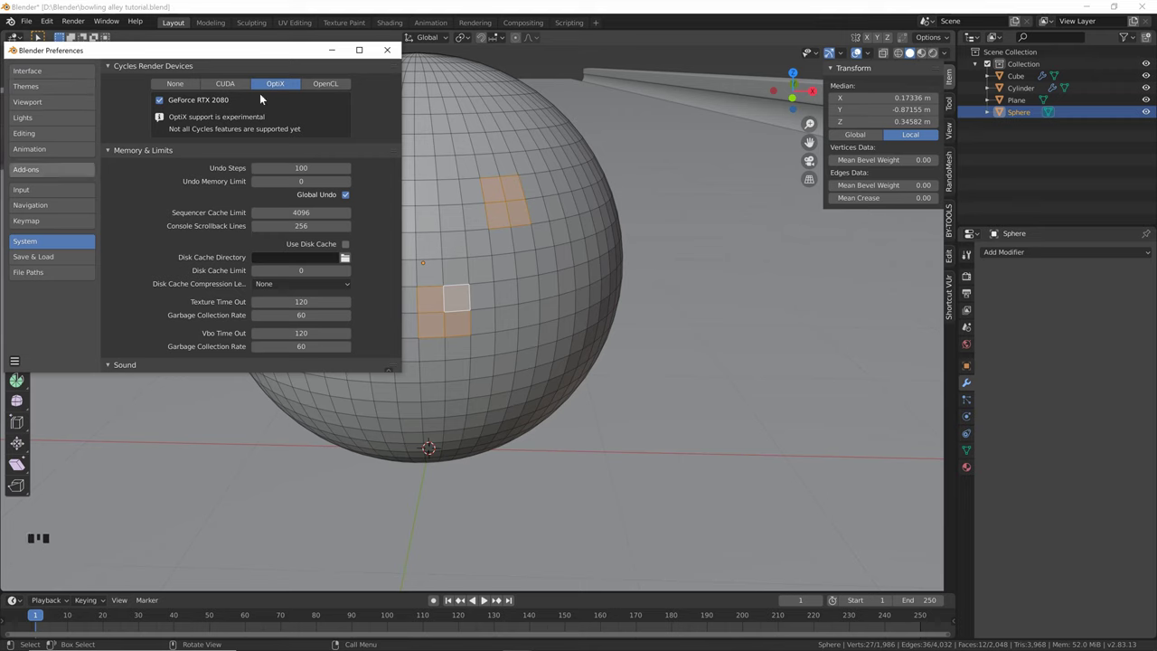
pyautogui.click(78, 169)
pyautogui.click(388, 84)
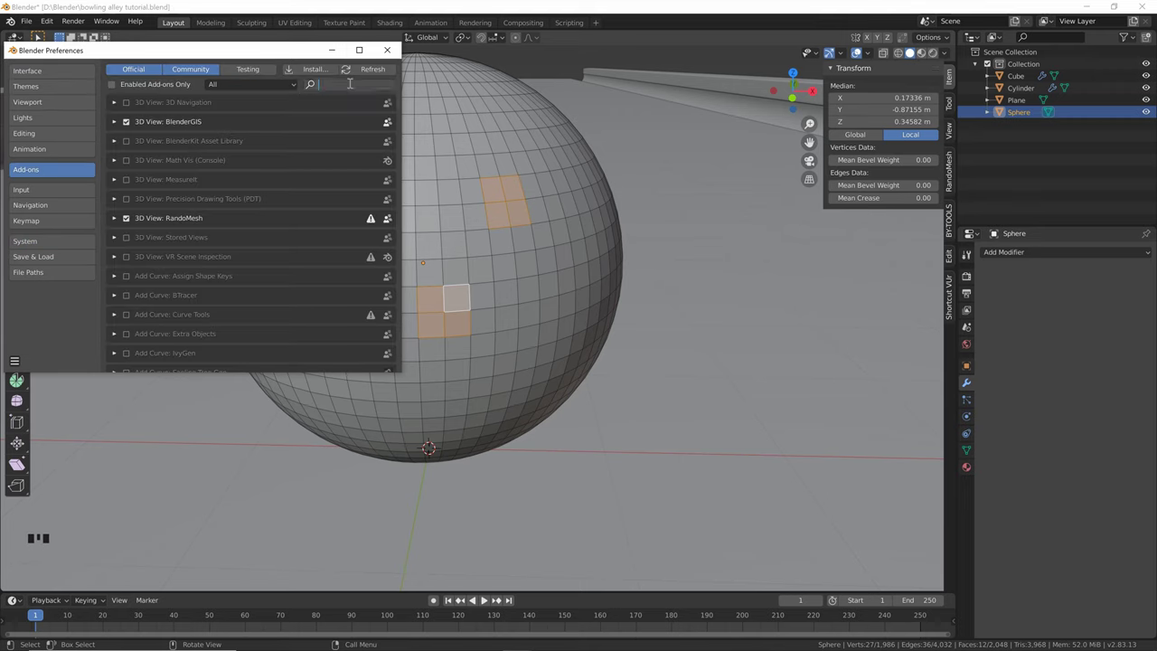
pyautogui.write('LOOP')
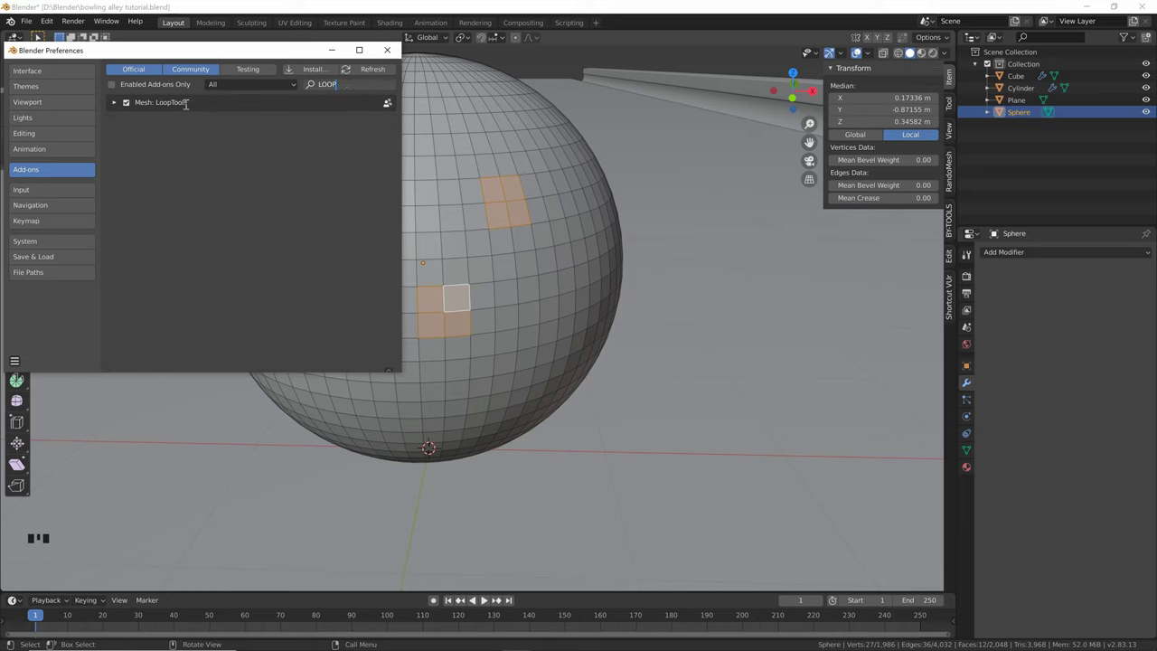
pyautogui.click(126, 102)
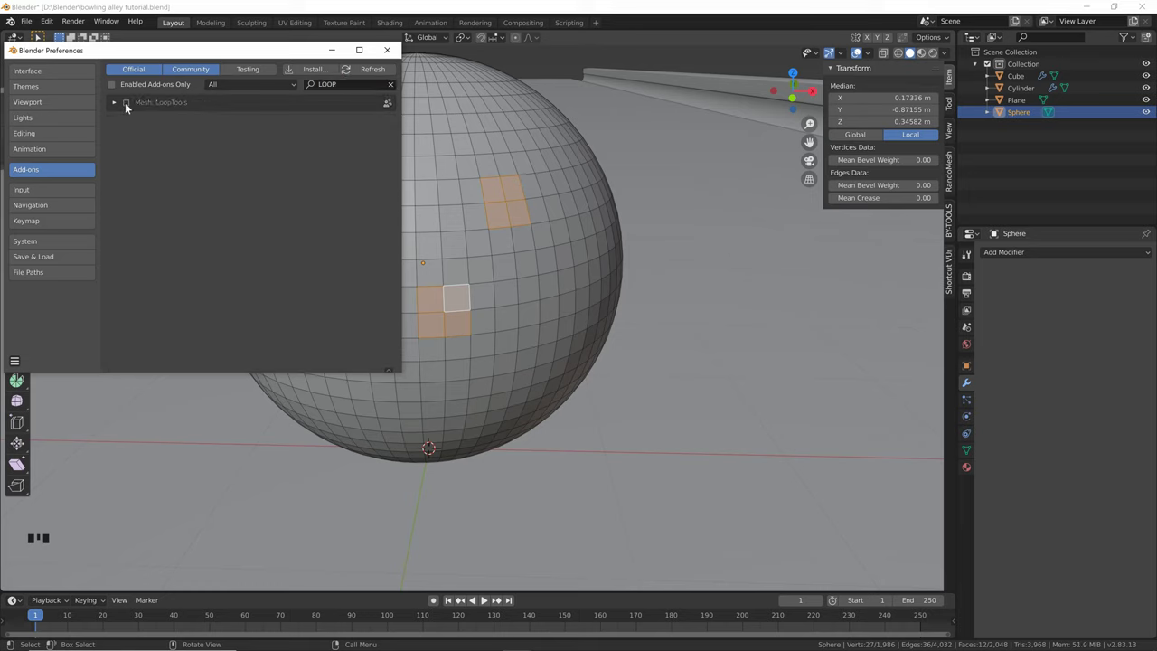
pyautogui.click(387, 50)
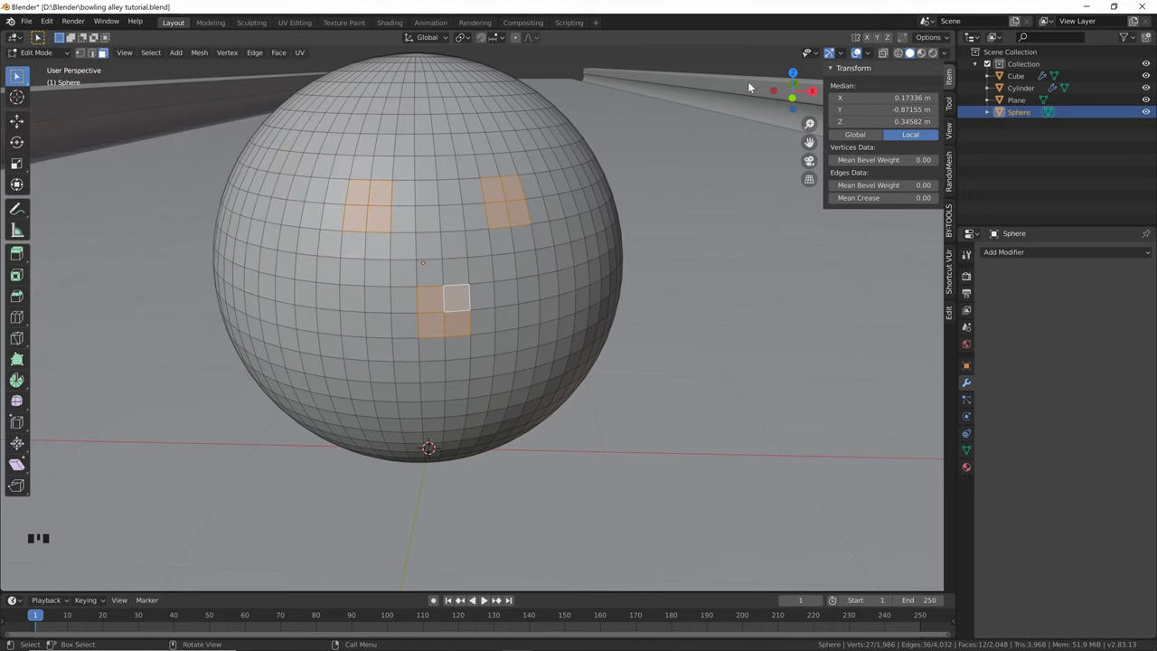
# Make the three square face patches circular with LoopTools Circle
pyautogui.click(949, 311)
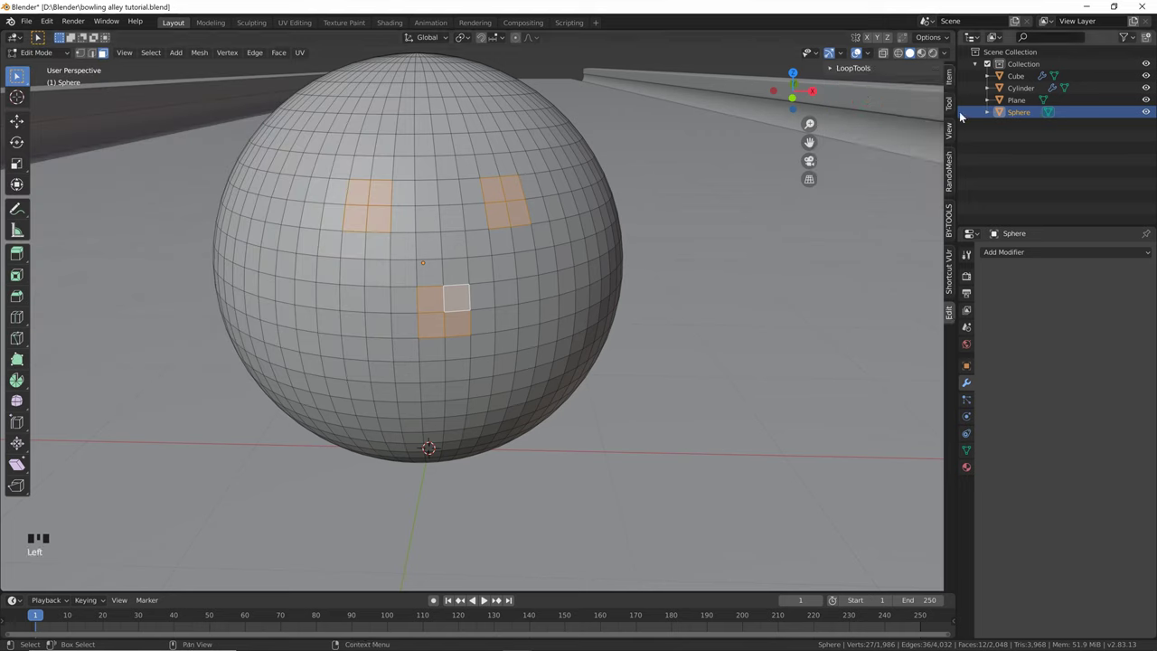
pyautogui.click(829, 69)
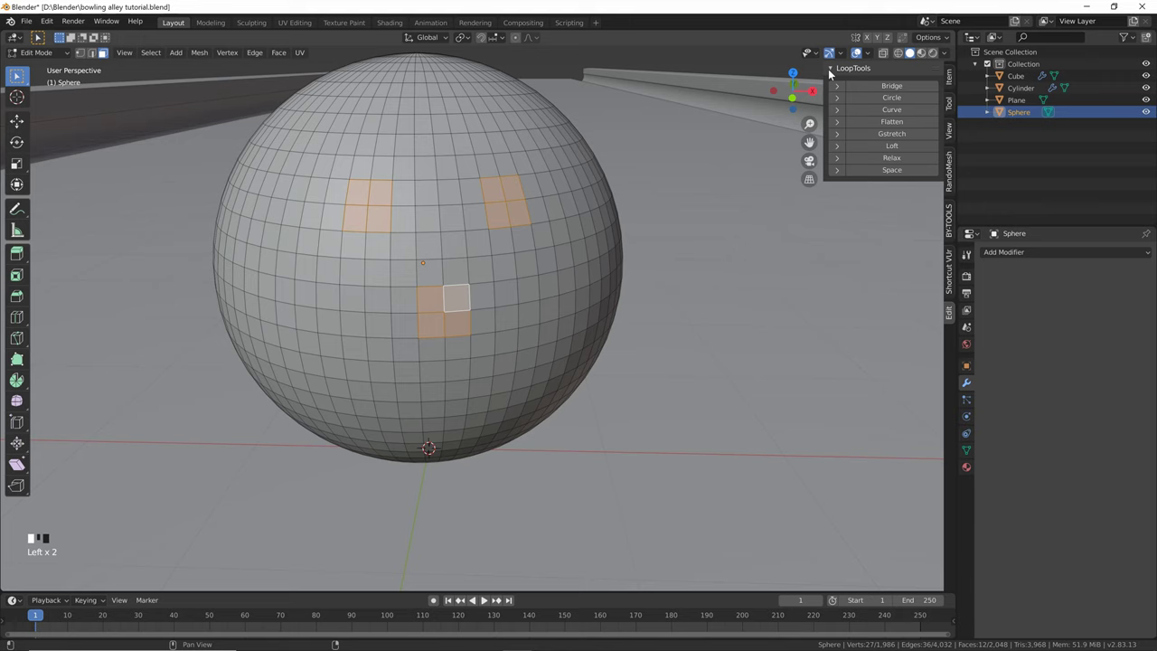
pyautogui.click(879, 96)
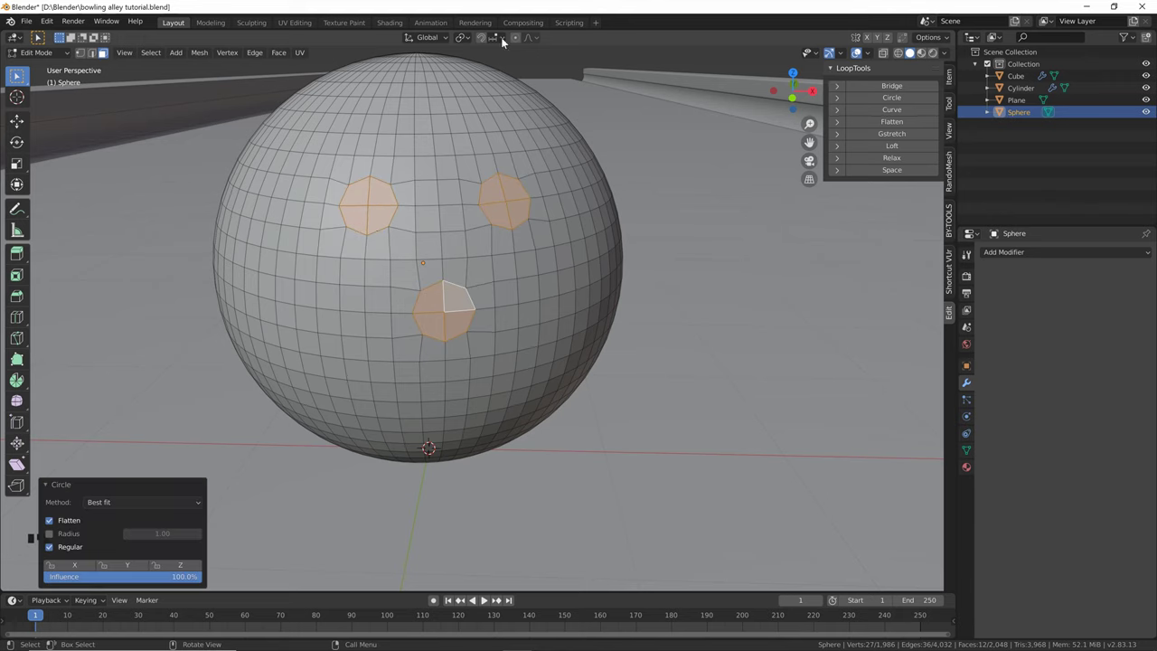
pyautogui.moveTo(490, 169); pyautogui.dragTo(455, 166, button='middle')
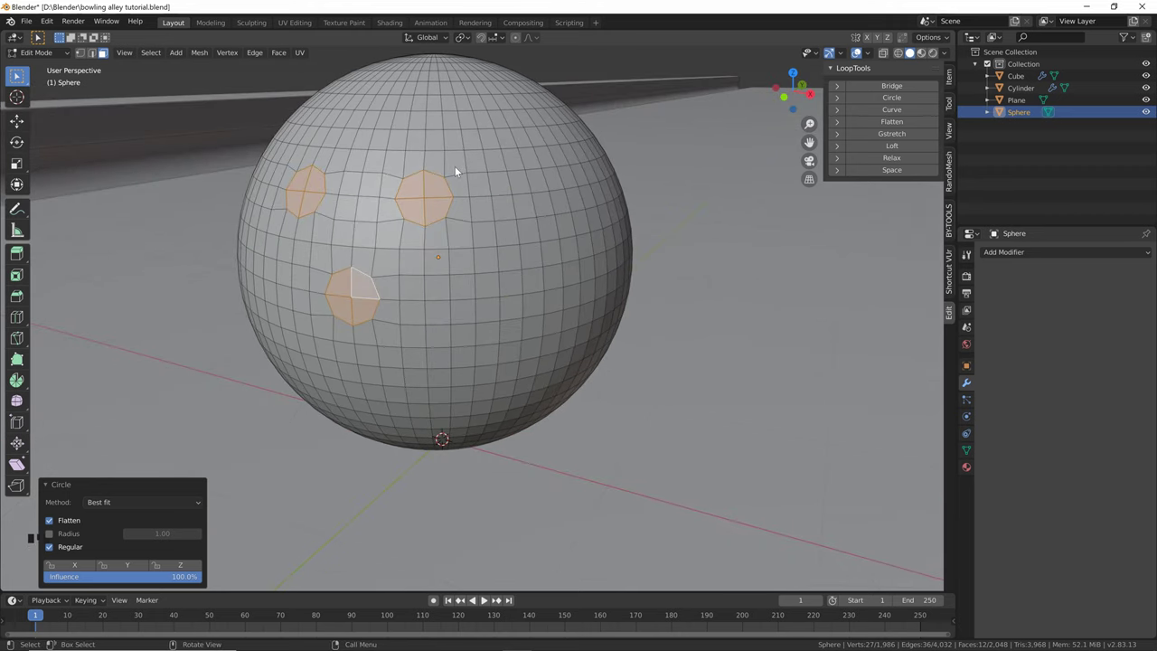
# Extrude the circles about 0.613 m inward as finger holes and return to Object Mode
pyautogui.press('e')
pyautogui.rightClick(455, 168)
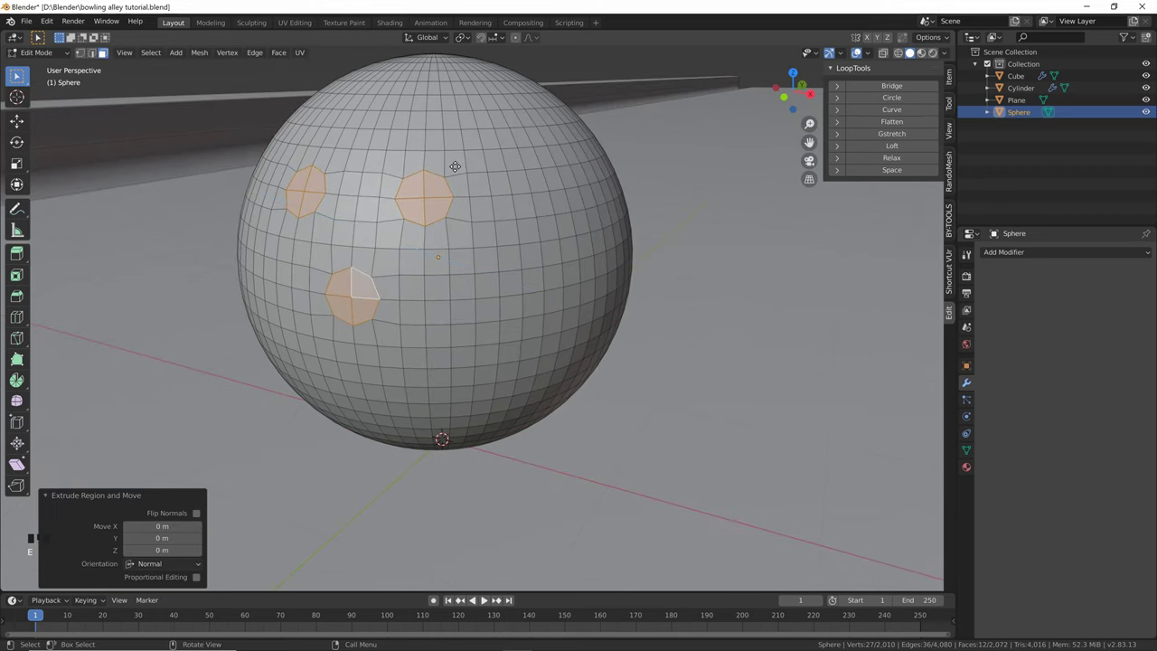
pyautogui.press('e')
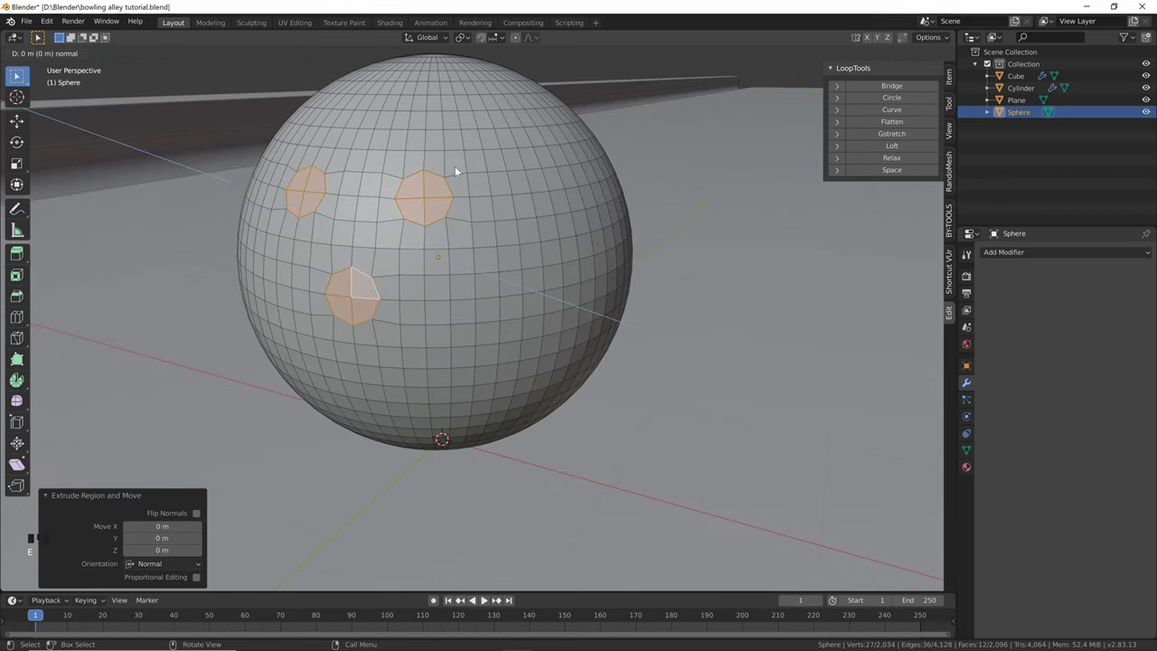
pyautogui.click(516, 158)
pyautogui.moveTo(511, 156); pyautogui.dragTo(421, 178, button='middle')
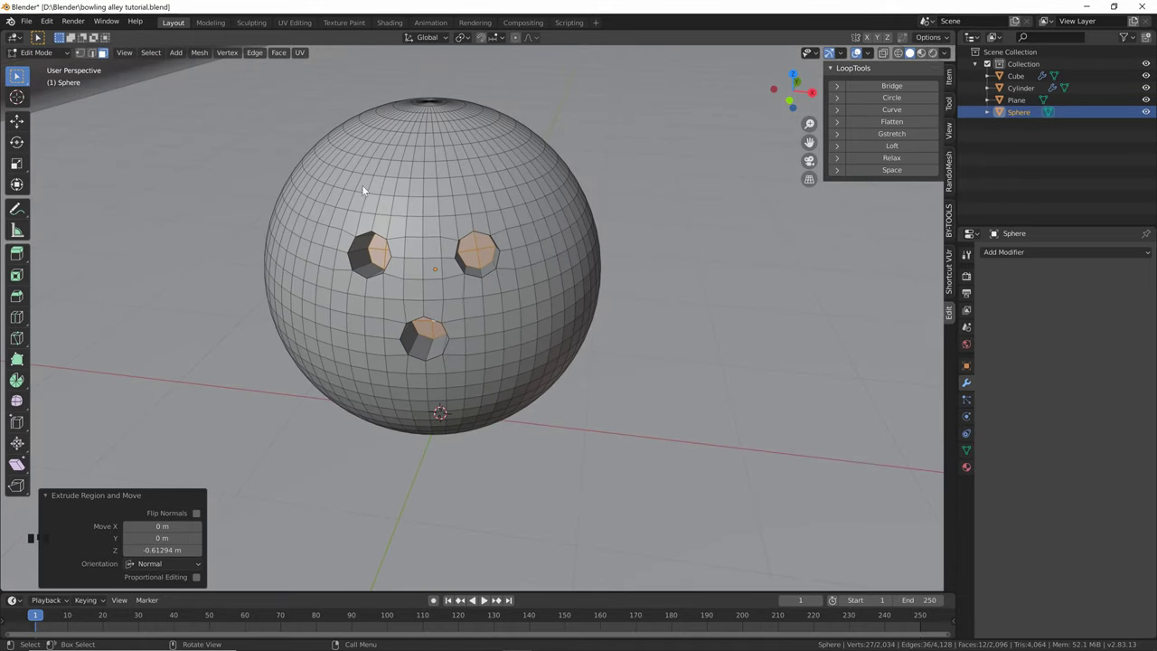
pyautogui.press('Tab')
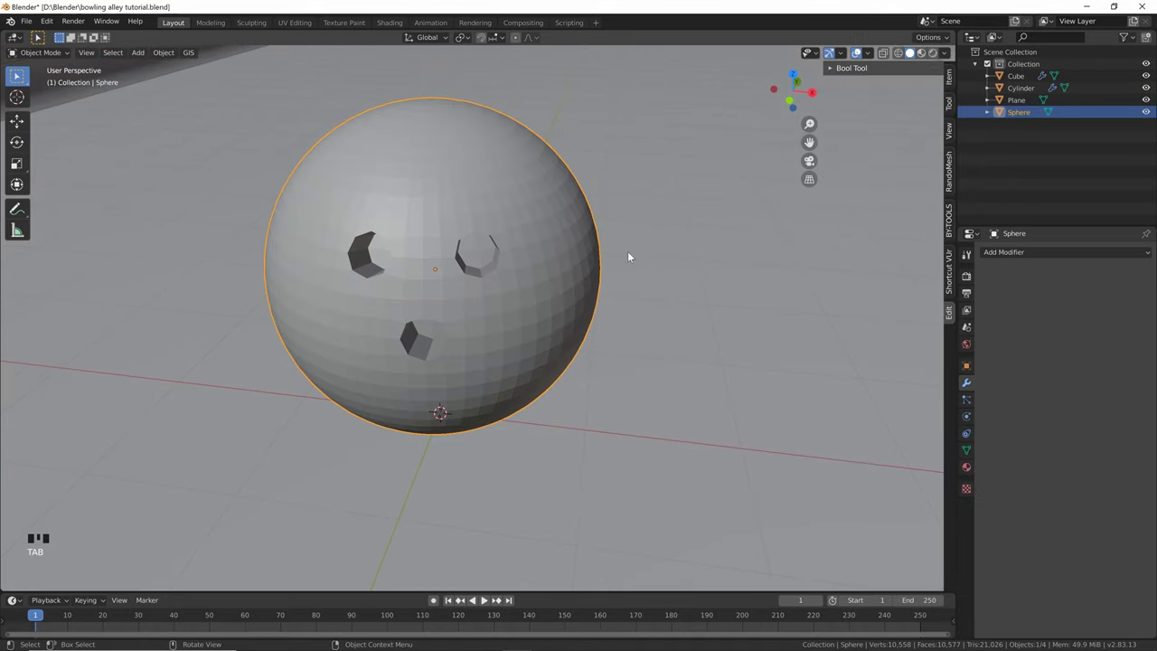
# Give the ball a Subdivision Surface modifier at viewport and render level 3, shaded smooth
pyautogui.click(1014, 253)
pyautogui.click(943, 451)
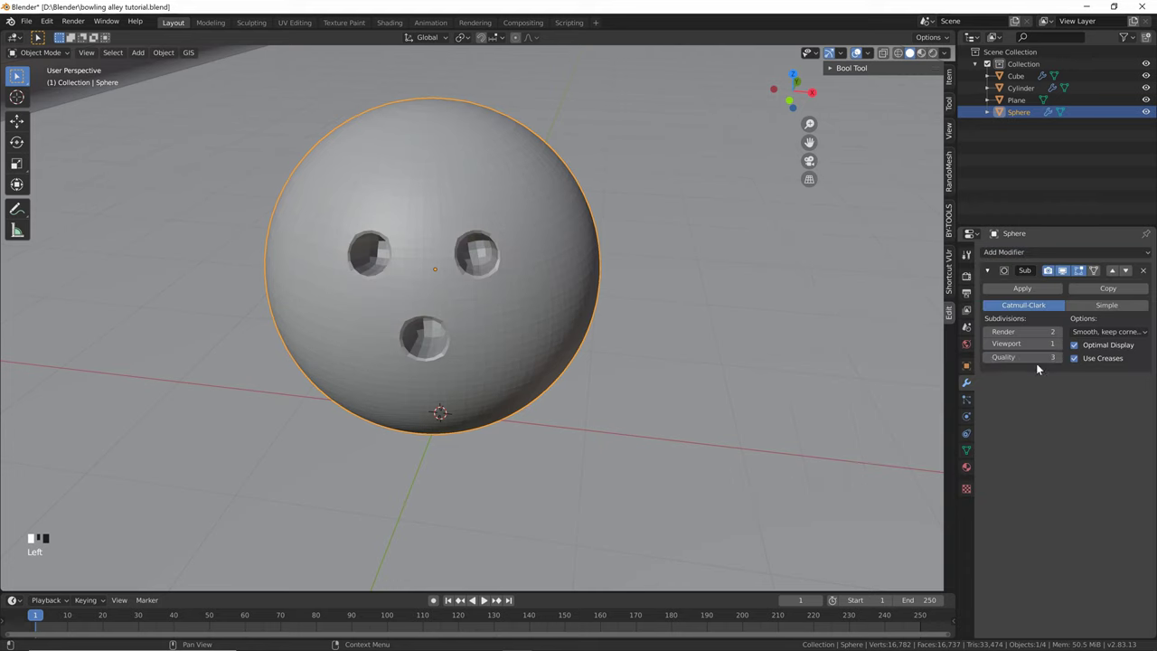
pyautogui.click(1058, 343)
pyautogui.click(1059, 343)
pyautogui.click(1056, 332)
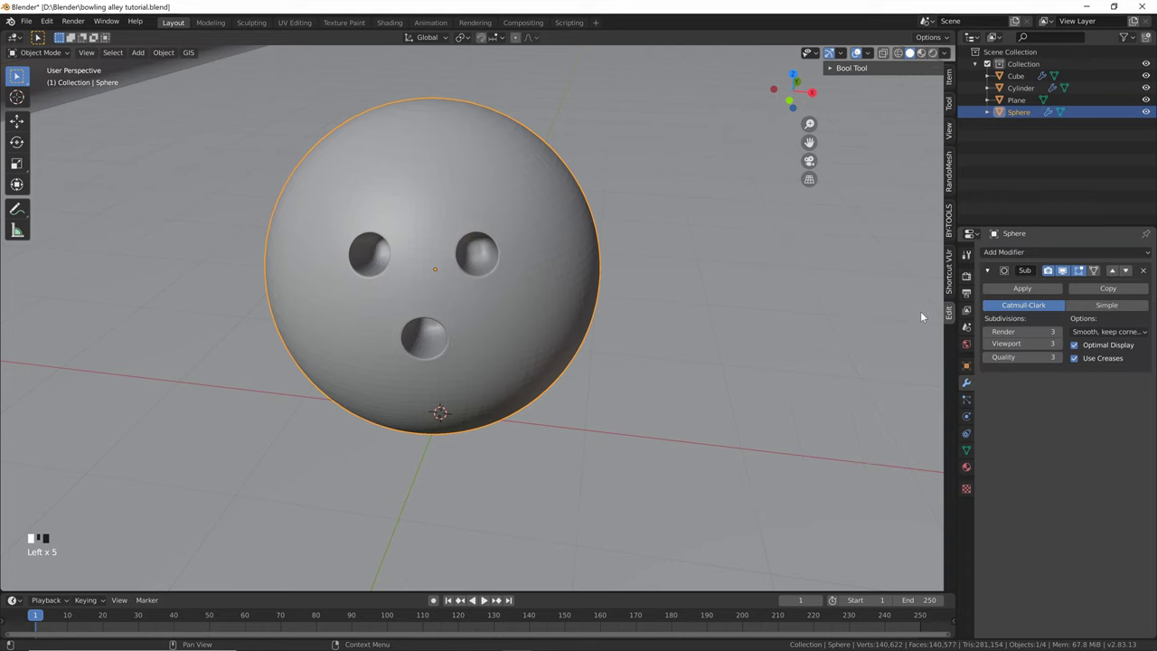
pyautogui.rightClick(443, 187)
pyautogui.click(439, 184)
# Move the ball −2.7973 m along X and switch to the bowling pin images in the browser
pyautogui.moveTo(438, 188); pyautogui.dragTo(453, 170, button='middle')
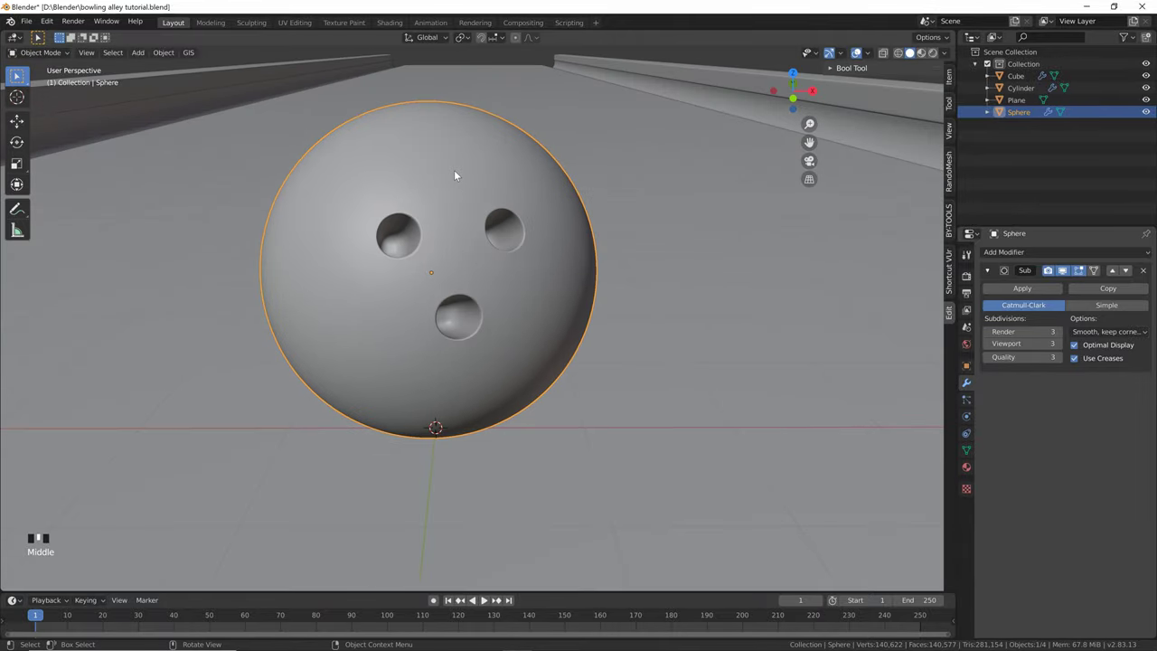
pyautogui.press('KP_1')
pyautogui.press('g')
pyautogui.press('x')
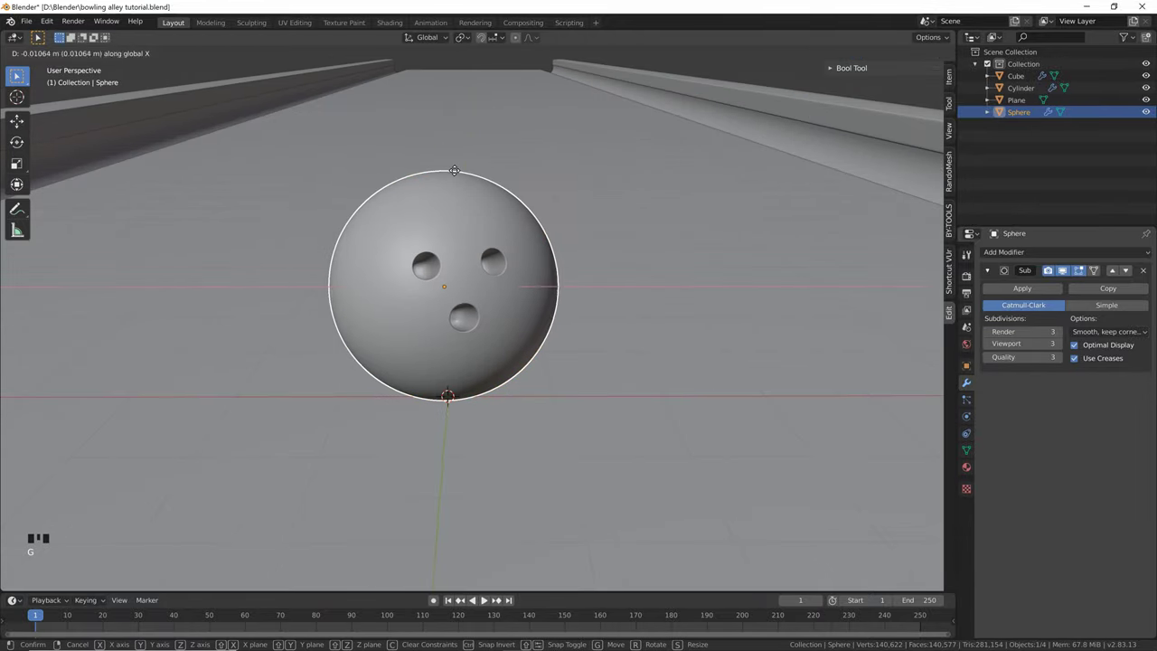
pyautogui.click(136, 113)
pyautogui.scroll(-3, 339, 155)
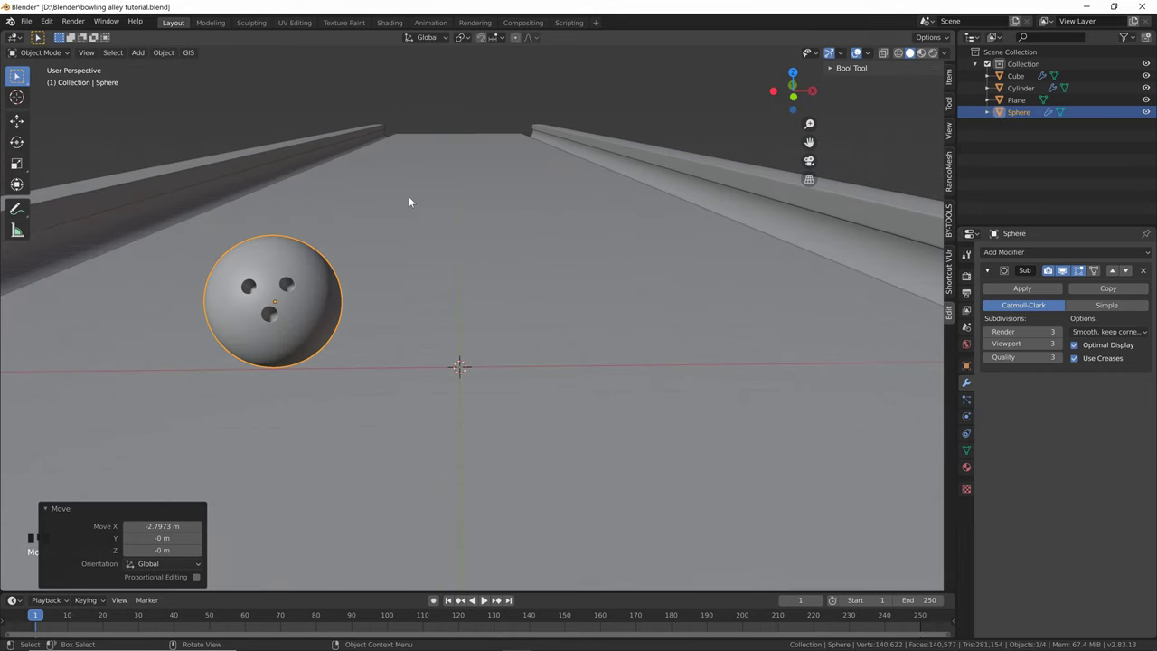
pyautogui.moveTo(408, 201); pyautogui.dragTo(450, 219, button='middle')
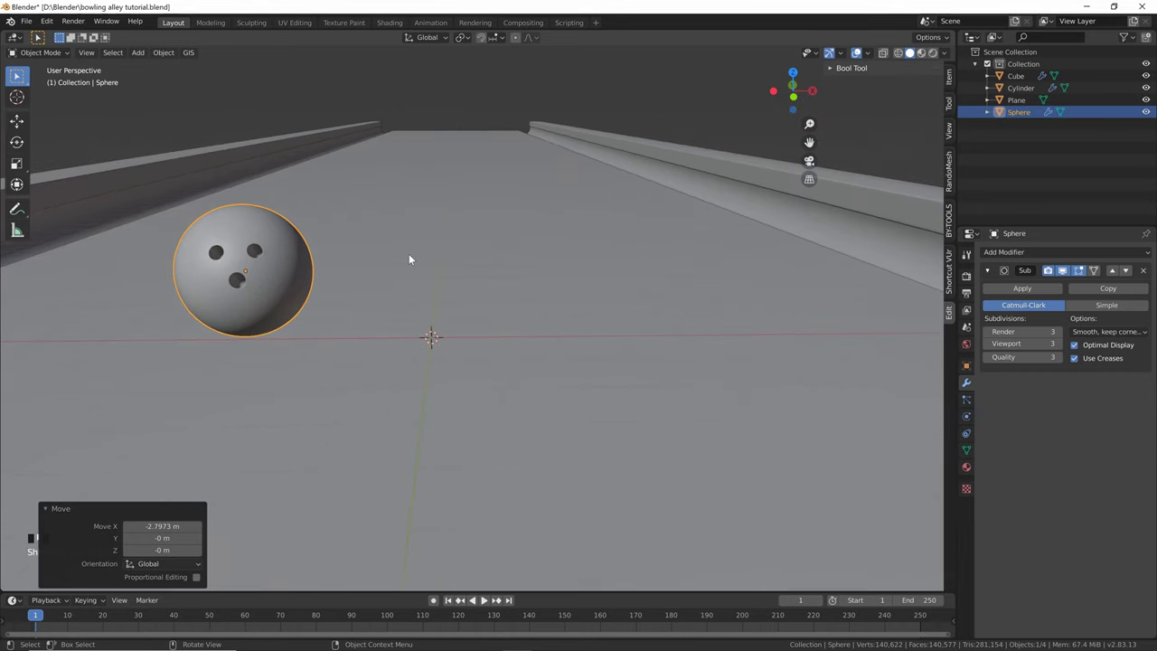
pyautogui.moveTo(409, 259); pyautogui.dragTo(430, 237, button='middle')
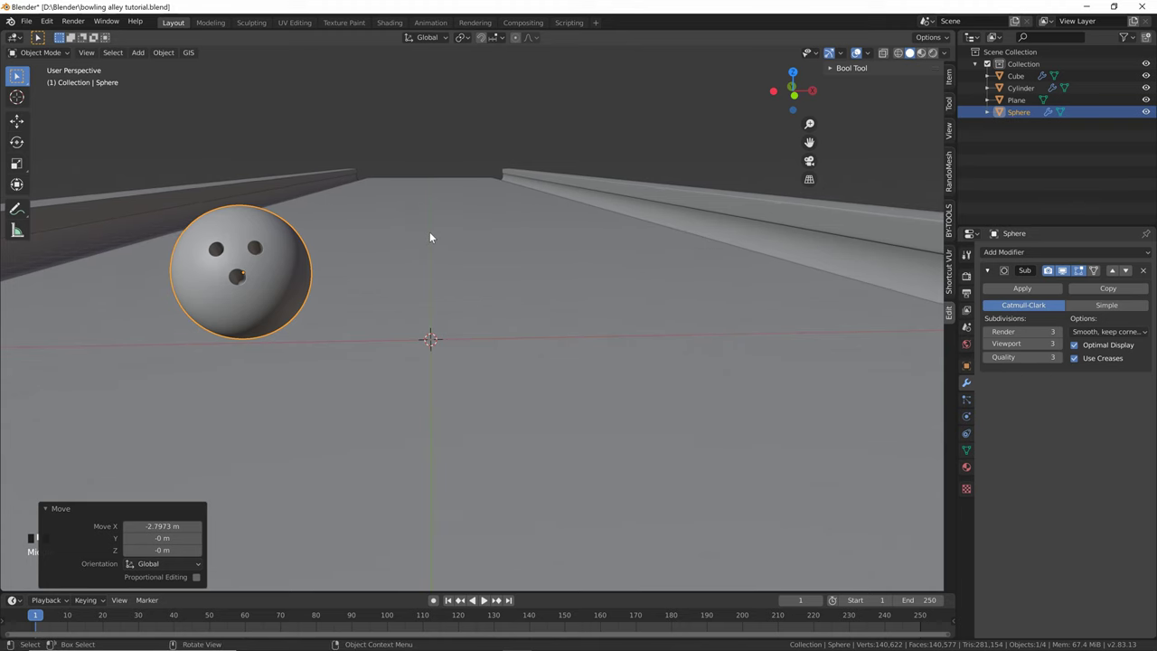
pyautogui.hotkey('alt', 'Tab')
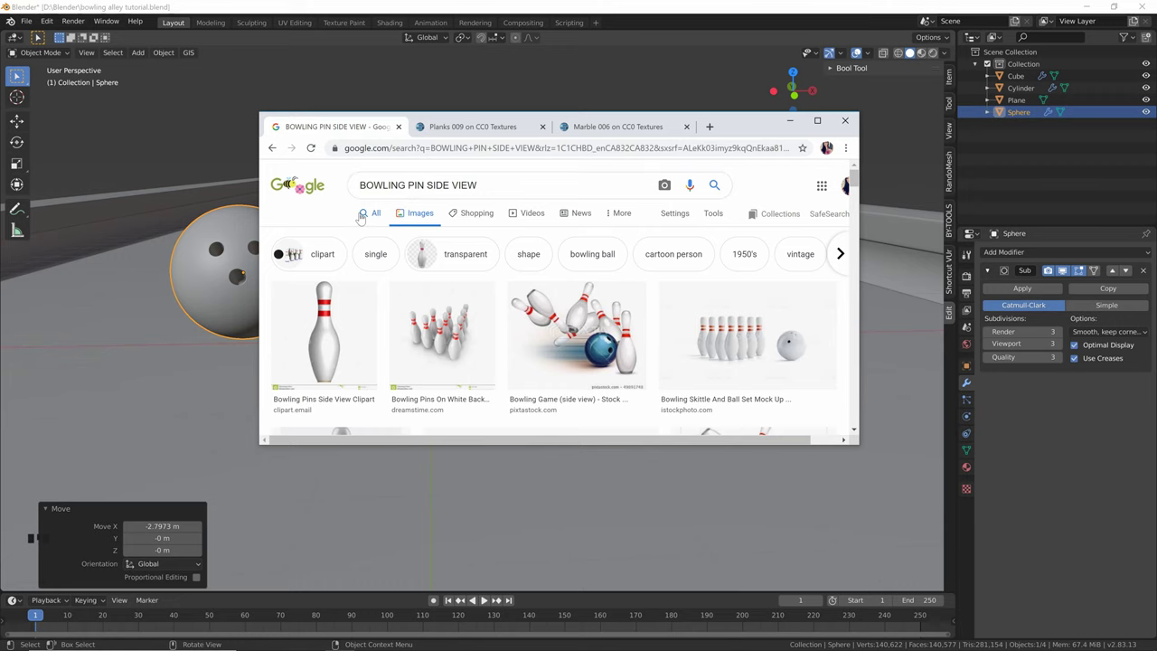
# Scroll through the 'BOWLING PIN SIDE VIEW' image results, then minimise Chrome
pyautogui.scroll(-2, 362, 217)
pyautogui.scroll(2, 330, 226)
pyautogui.click(789, 120)
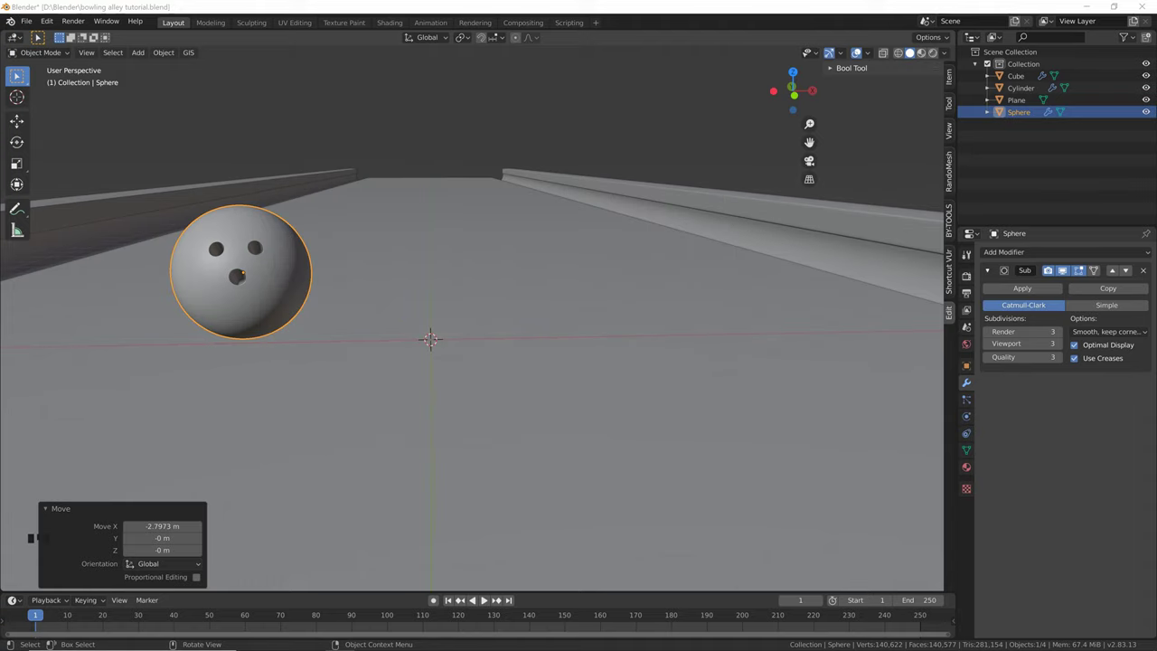
# Deselect the ball and add the bowling pin side-view picture as a reference image
pyautogui.click(472, 274)
pyautogui.hotkey('shift', 'a')
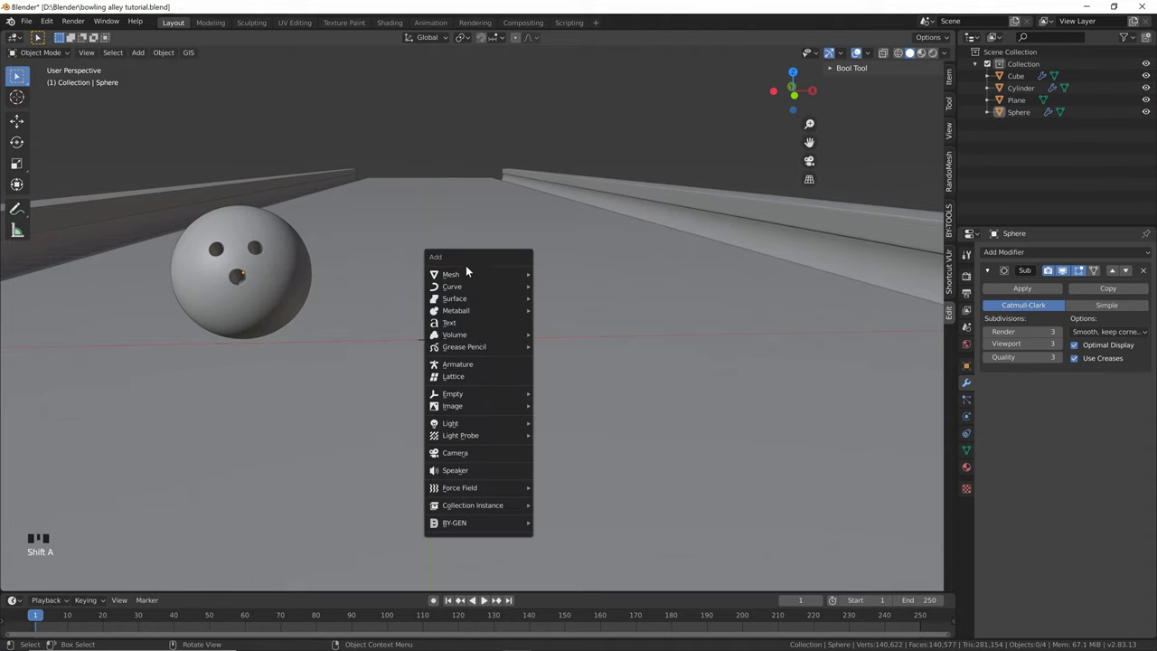
pyautogui.moveTo(478, 406)
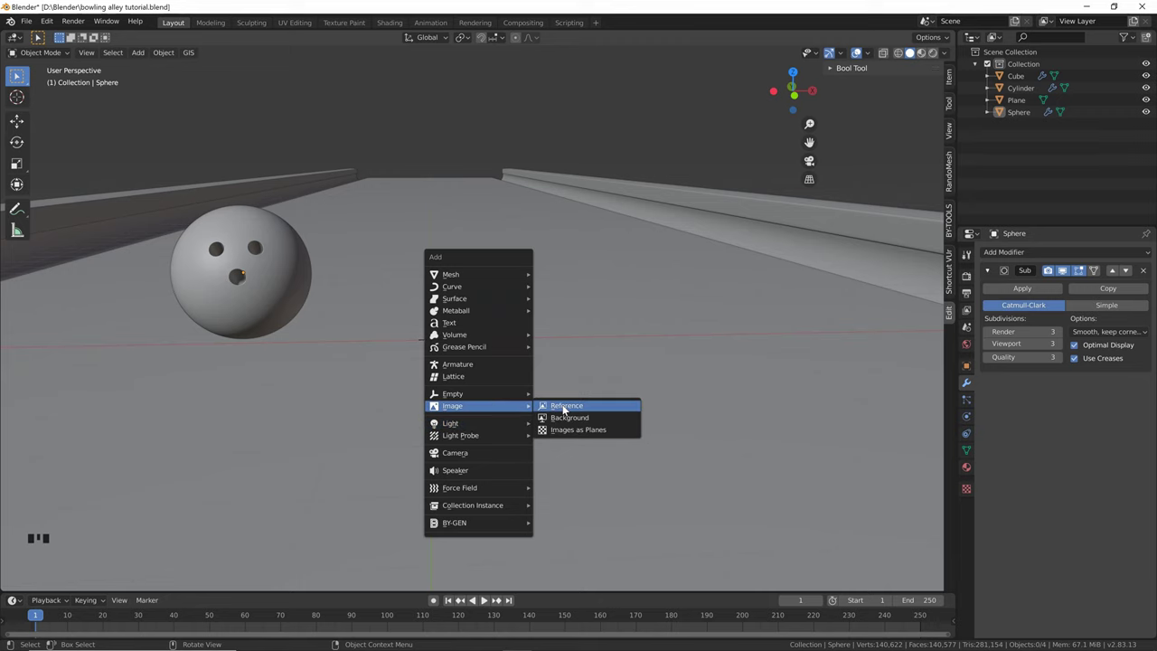
pyautogui.click(564, 406)
pyautogui.click(757, 442)
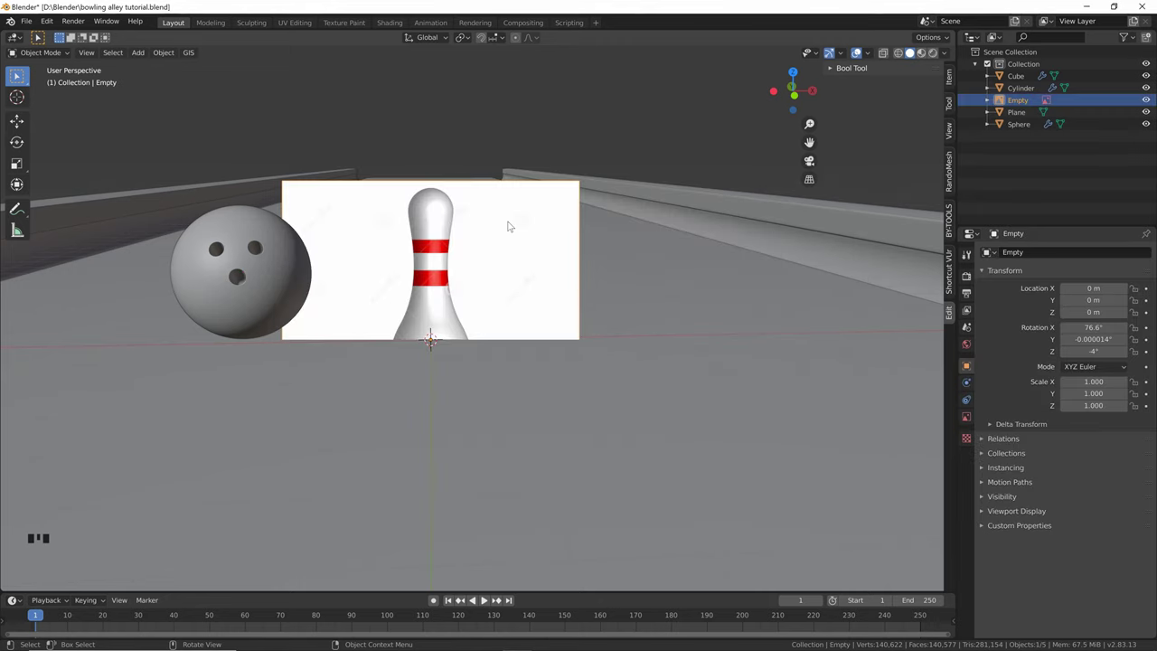
pyautogui.click(522, 210)
# Set the reference image rotation to X 90°, Y 0° and Z 0°
pyautogui.press('n')
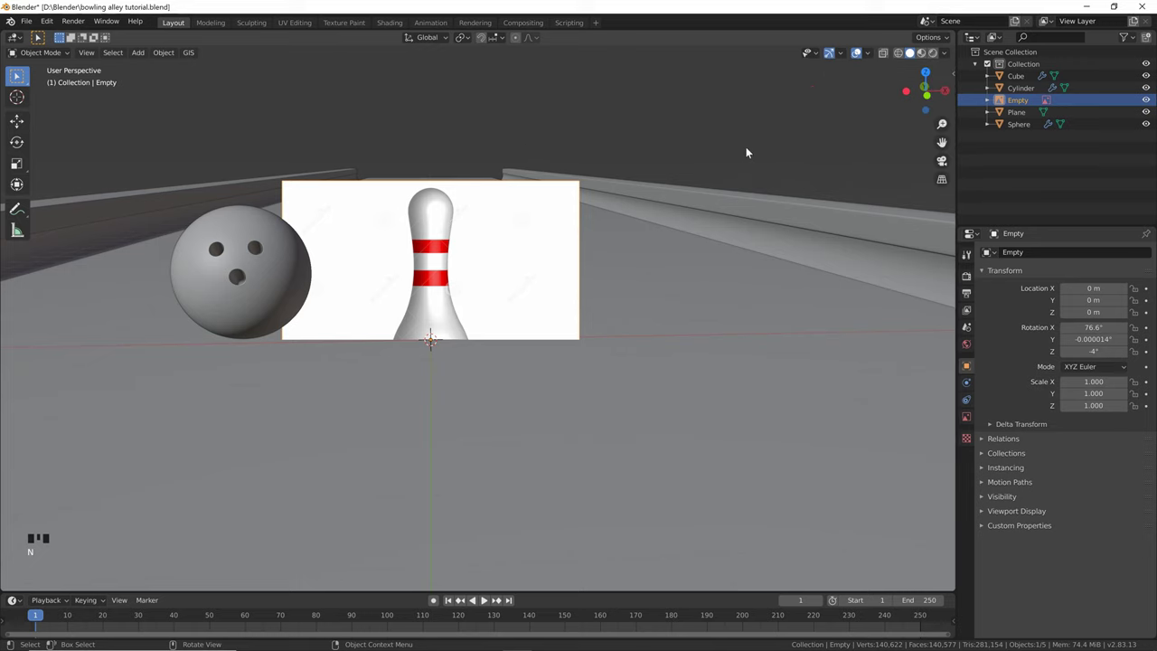
pyautogui.press('n')
pyautogui.click(948, 77)
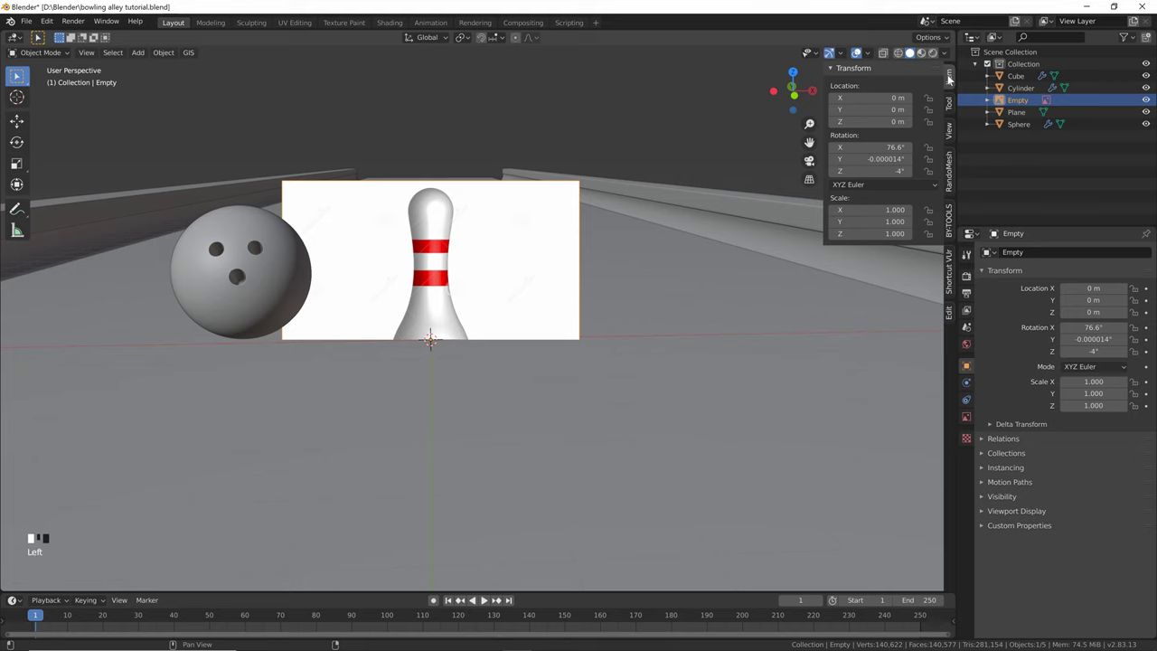
pyautogui.doubleClick(839, 147)
pyautogui.write('90')
pyautogui.press('Return')
pyautogui.moveTo(874, 159); pyautogui.dragTo(879, 171)
pyautogui.write('0')
pyautogui.press('Return')
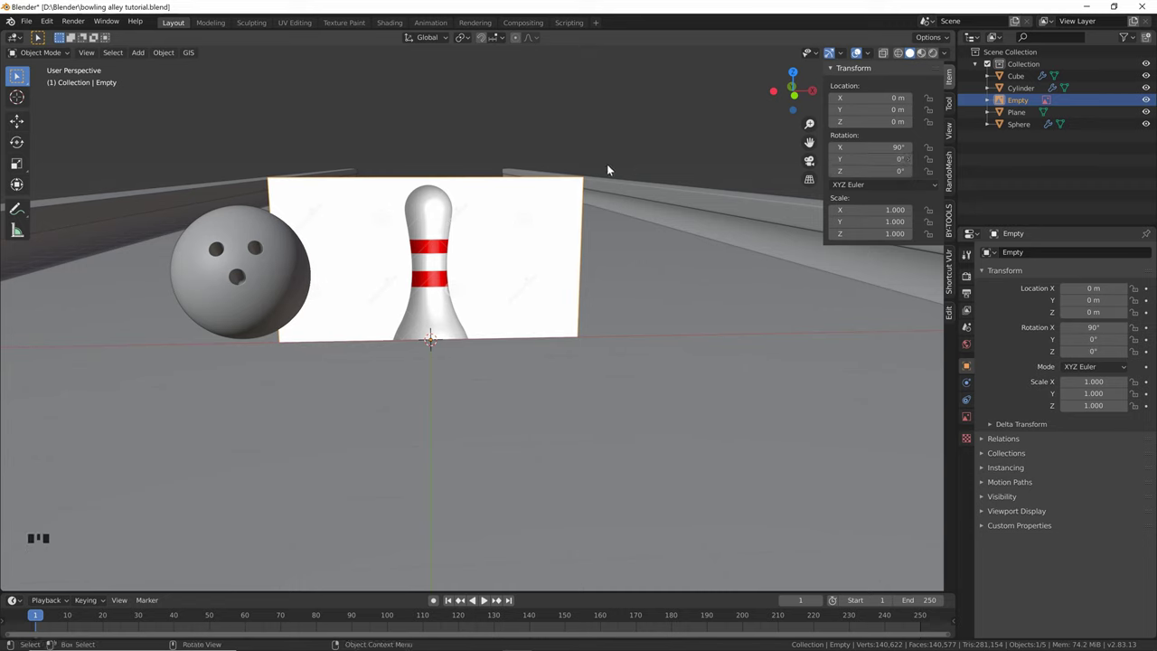
# Raise the reference, scale it to 0.742, and lower it so the pin base meets the origin
pyautogui.press('g')
pyautogui.press('z')
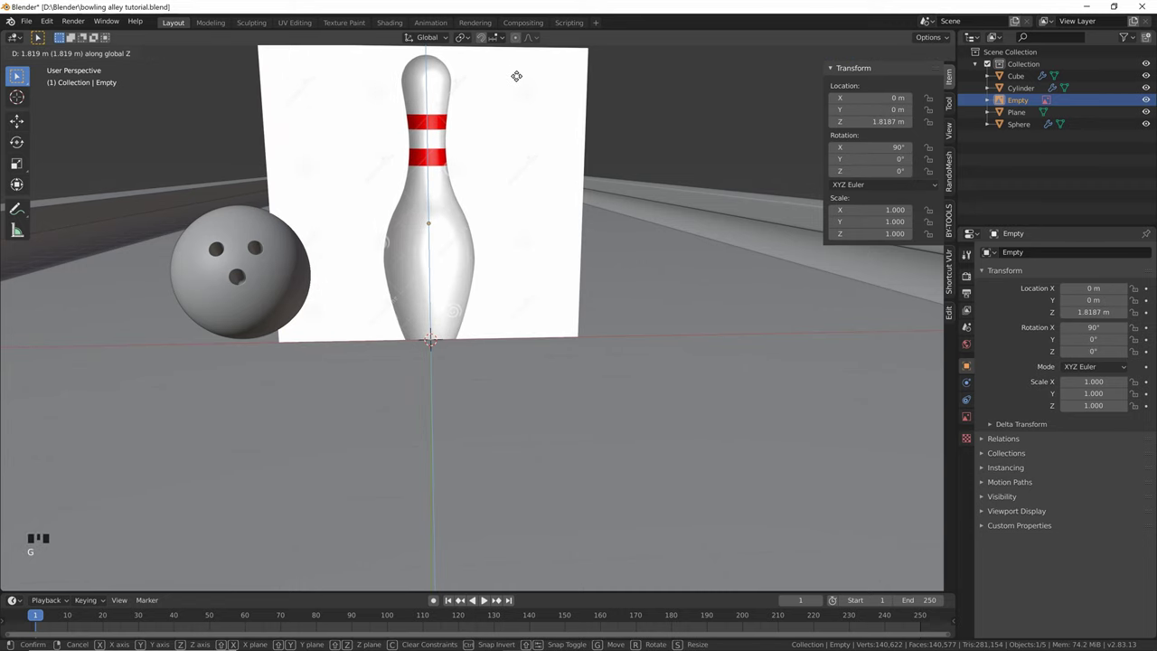
pyautogui.click(519, 58)
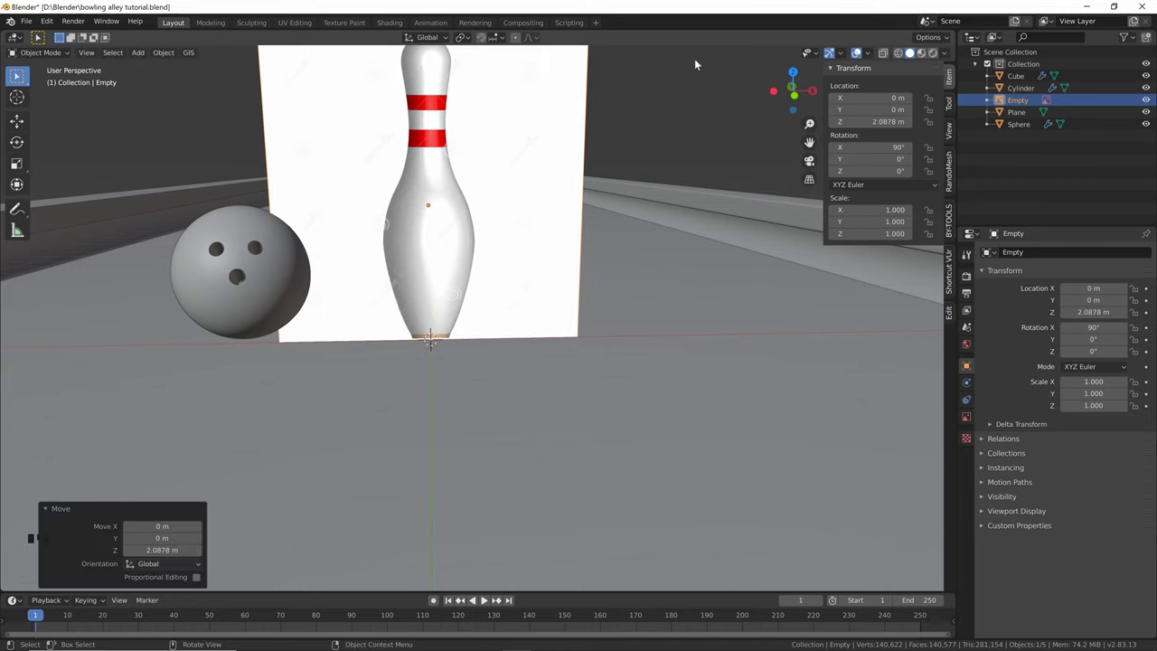
pyautogui.press('s')
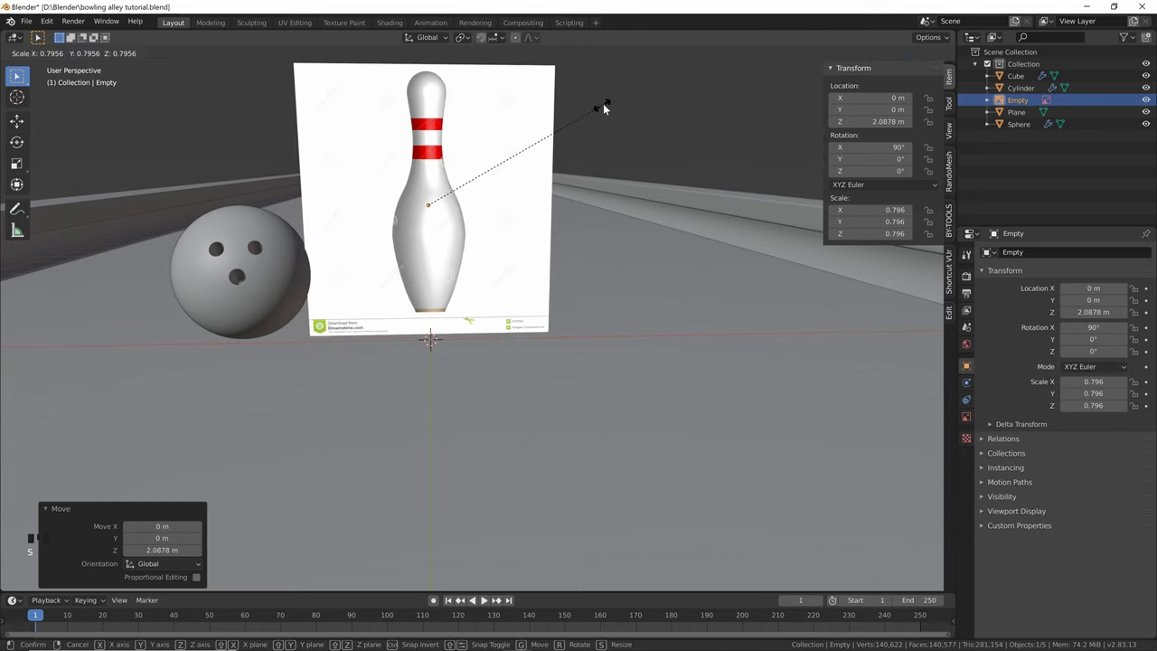
pyautogui.click(587, 107)
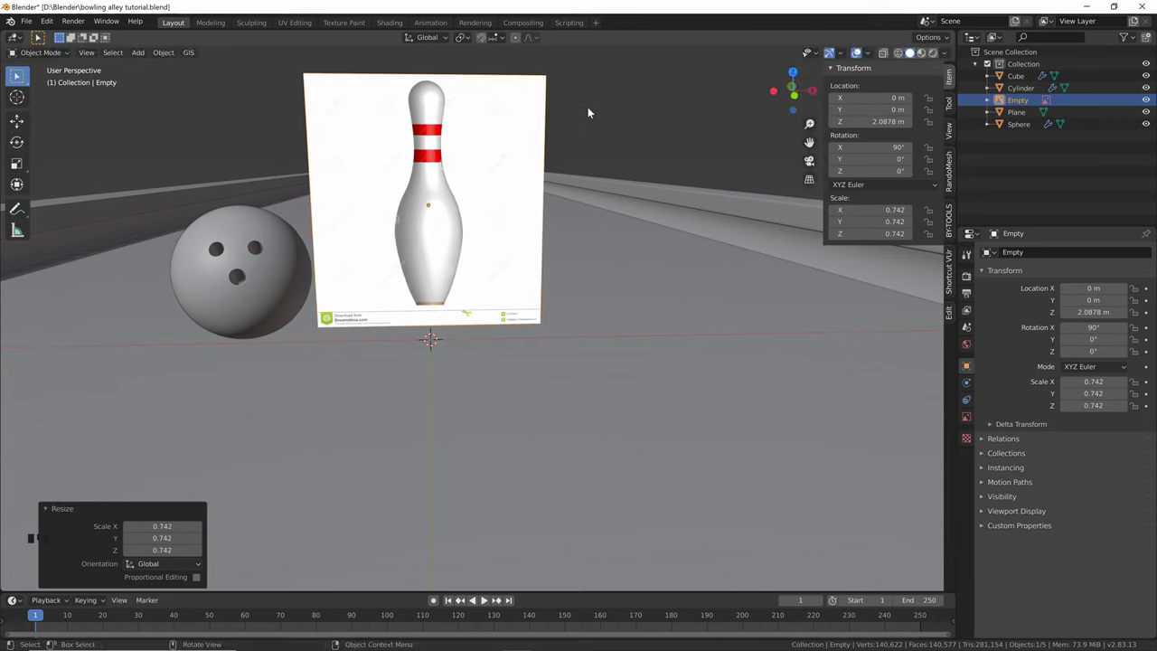
pyautogui.press('g')
pyautogui.press('z')
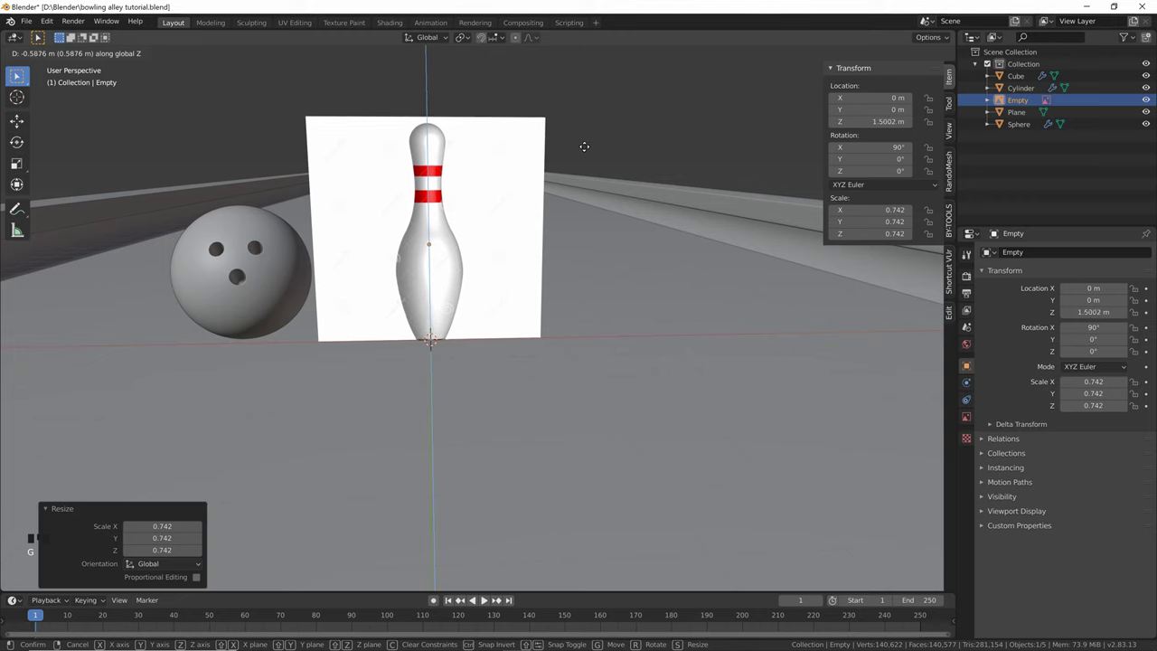
pyautogui.click(584, 143)
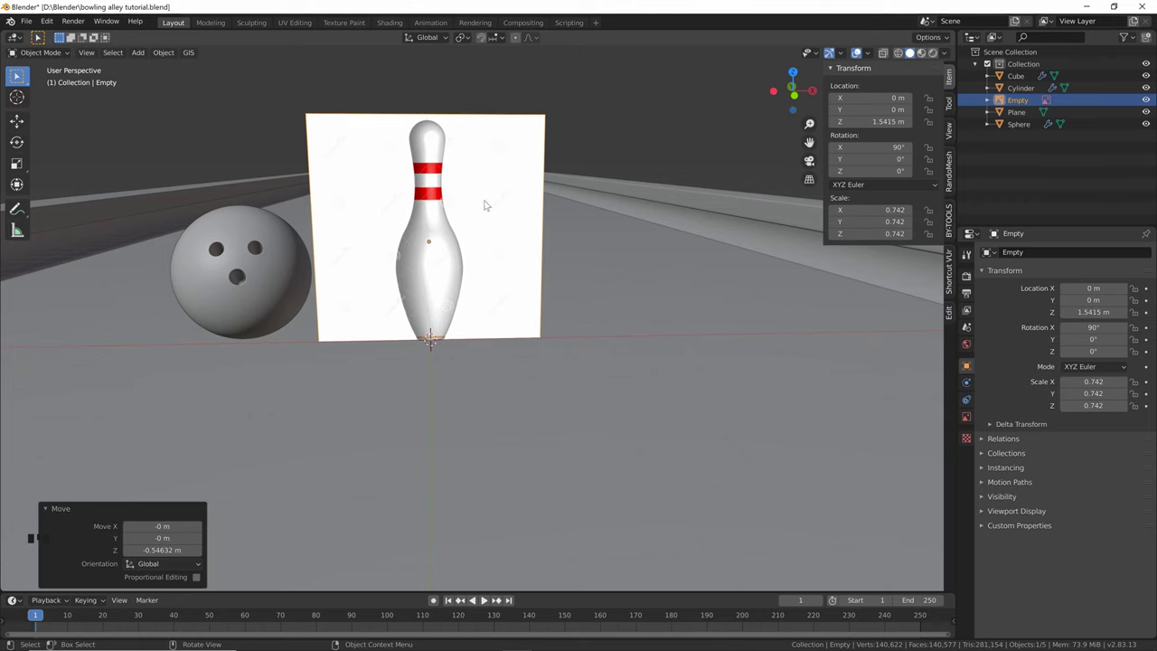
pyautogui.moveTo(483, 199); pyautogui.dragTo(483, 222, button='middle')
pyautogui.hotkey('shift', 'a')
# Add a circle mesh scaled to 0.202 and view it from the front
pyautogui.moveTo(594, 271)
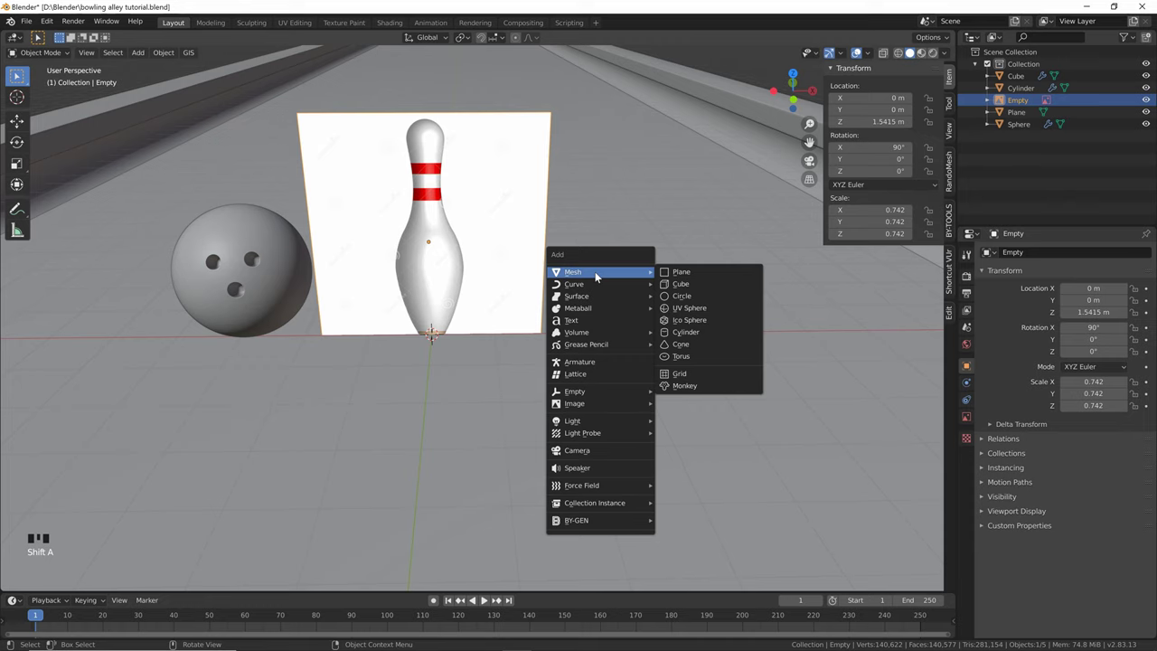
pyautogui.click(687, 296)
pyautogui.press('s')
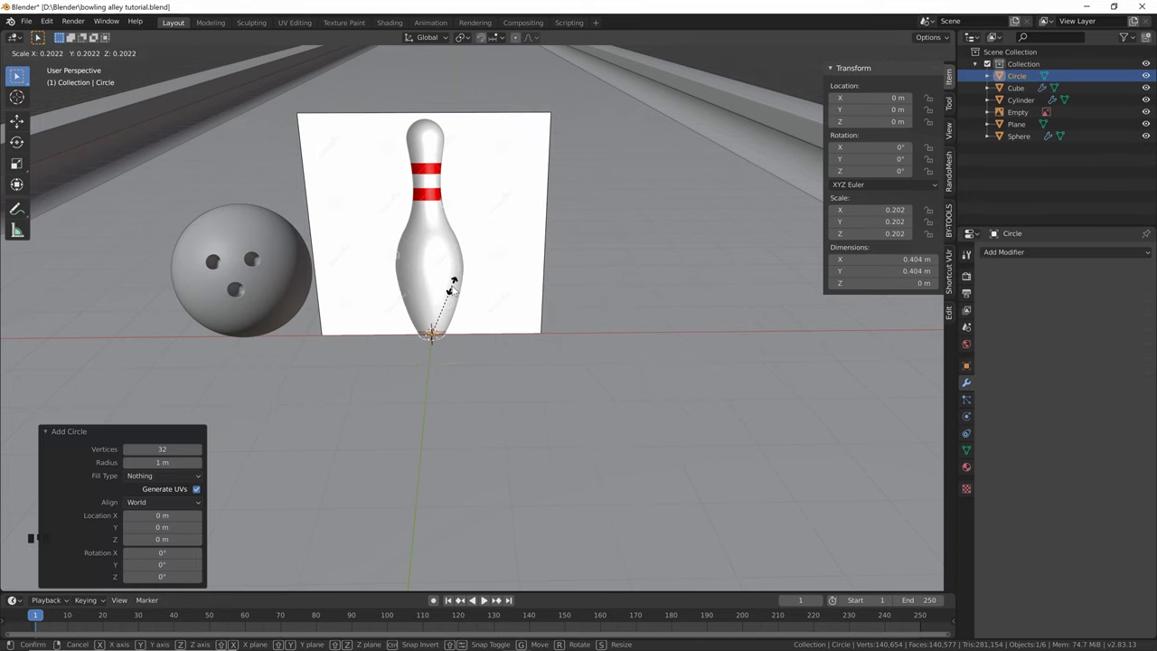
pyautogui.click(453, 287)
pyautogui.press('KP_1')
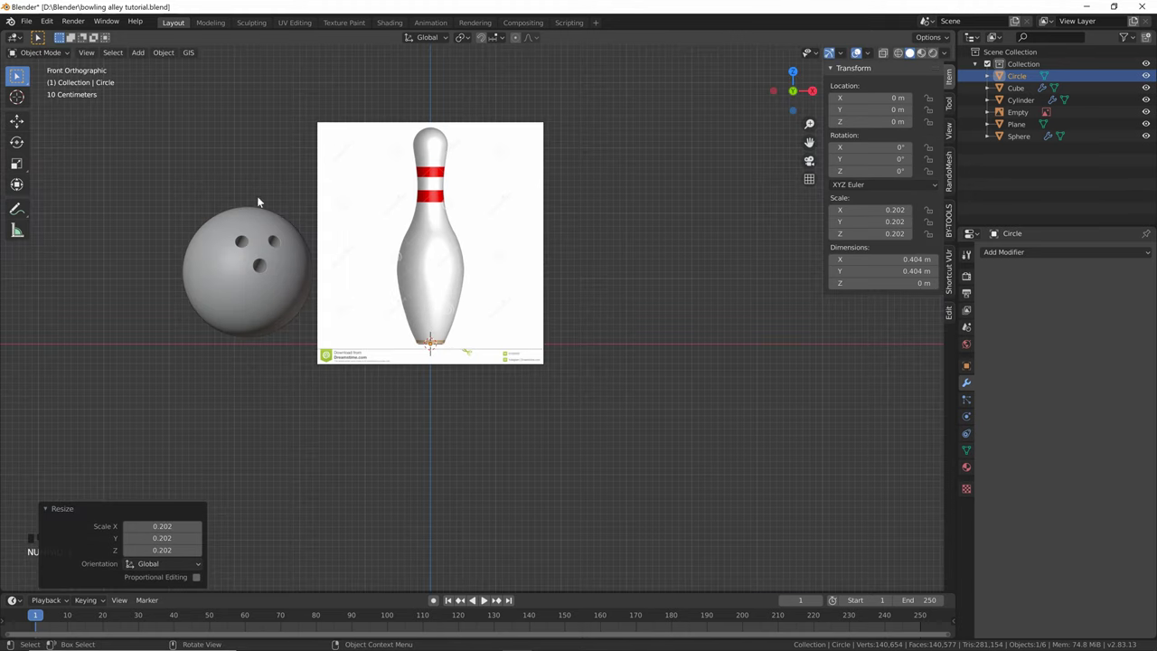
pyautogui.scroll(4, 365, 255)
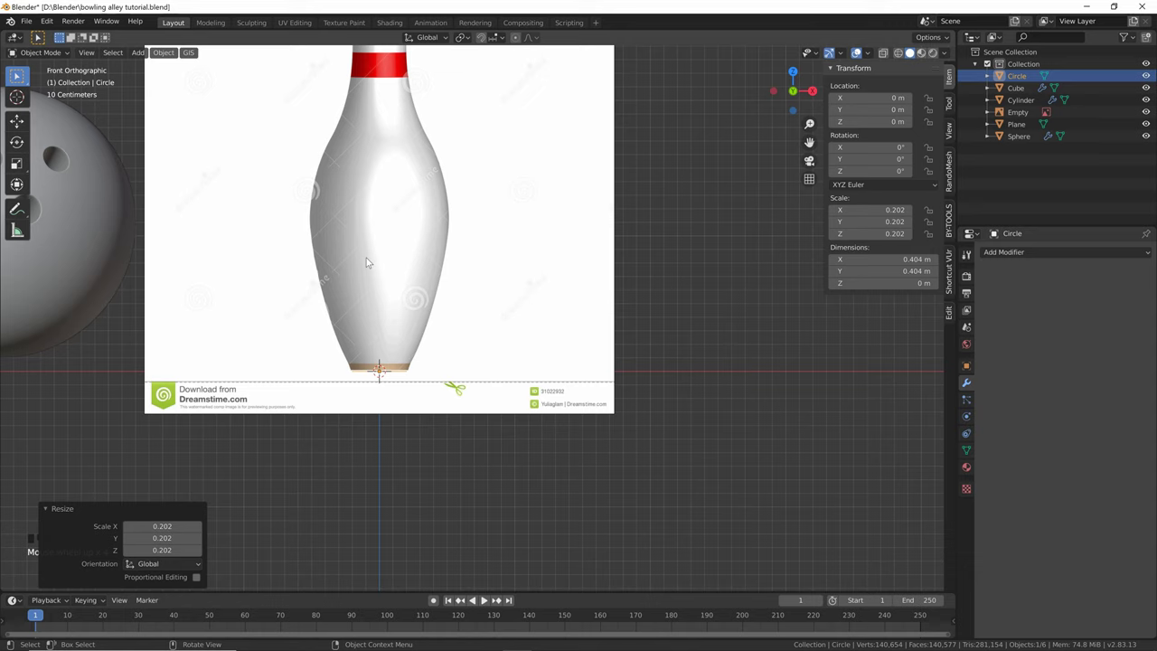
# Move the circle to the pin's base, rescale it to 0.210, and enter Edit Mode
pyautogui.press('g')
pyautogui.press('z')
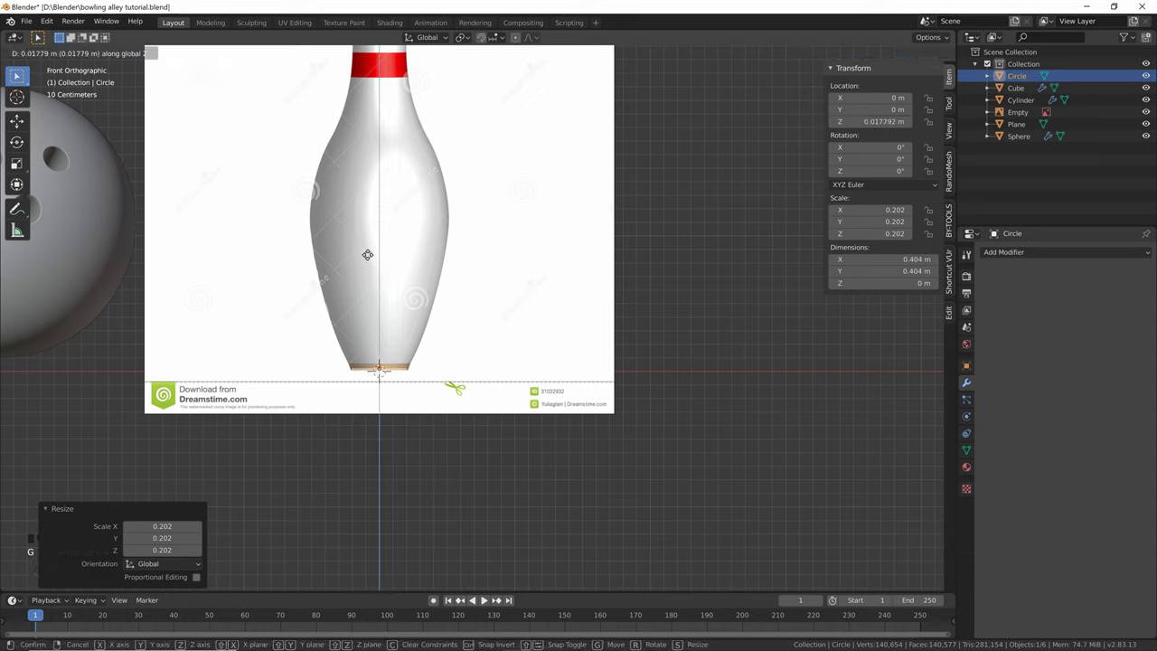
pyautogui.click(367, 256)
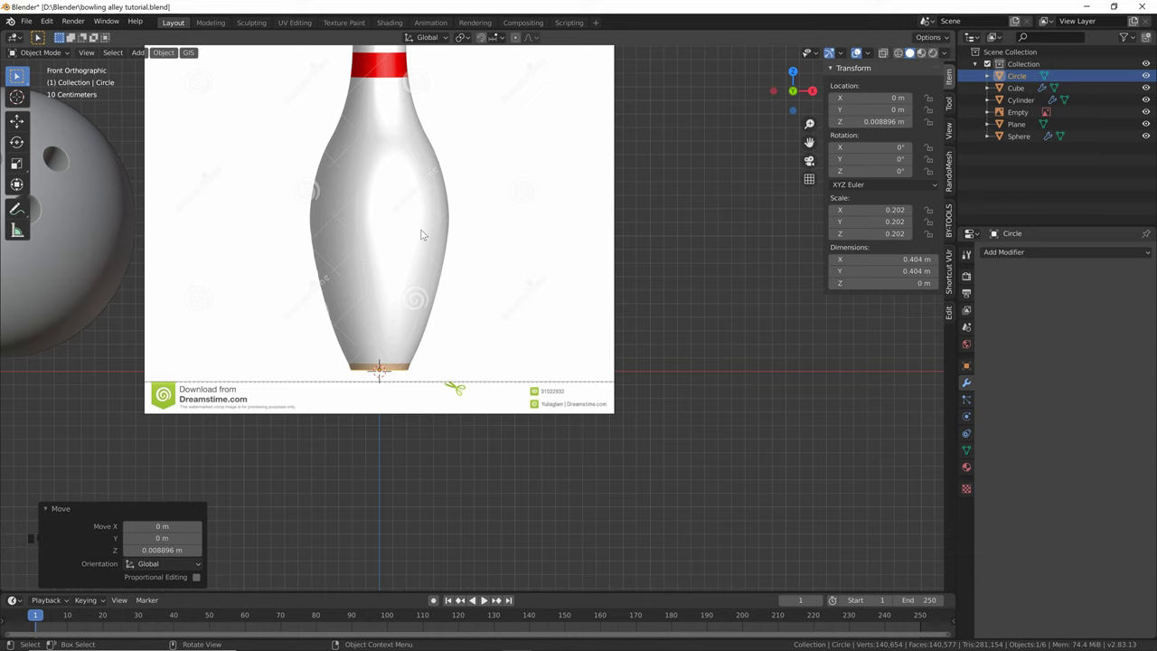
pyautogui.press('s')
pyautogui.click(421, 218)
pyautogui.press('Tab')
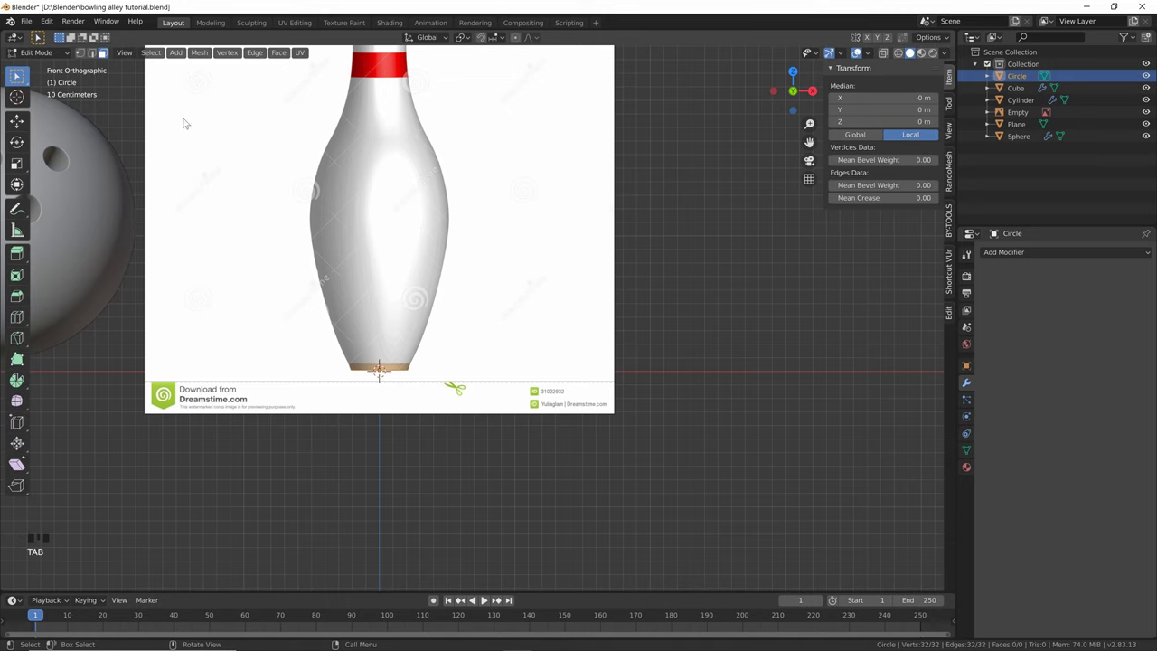
# In edge mode, extrude the circle upward ring by ring, scaling each to the pin's body outline
pyautogui.press('2')
pyautogui.keyDown('shift'); pyautogui.moveTo(452, 285); pyautogui.dragTo(530, 335, button='middle'); pyautogui.keyUp('shift')
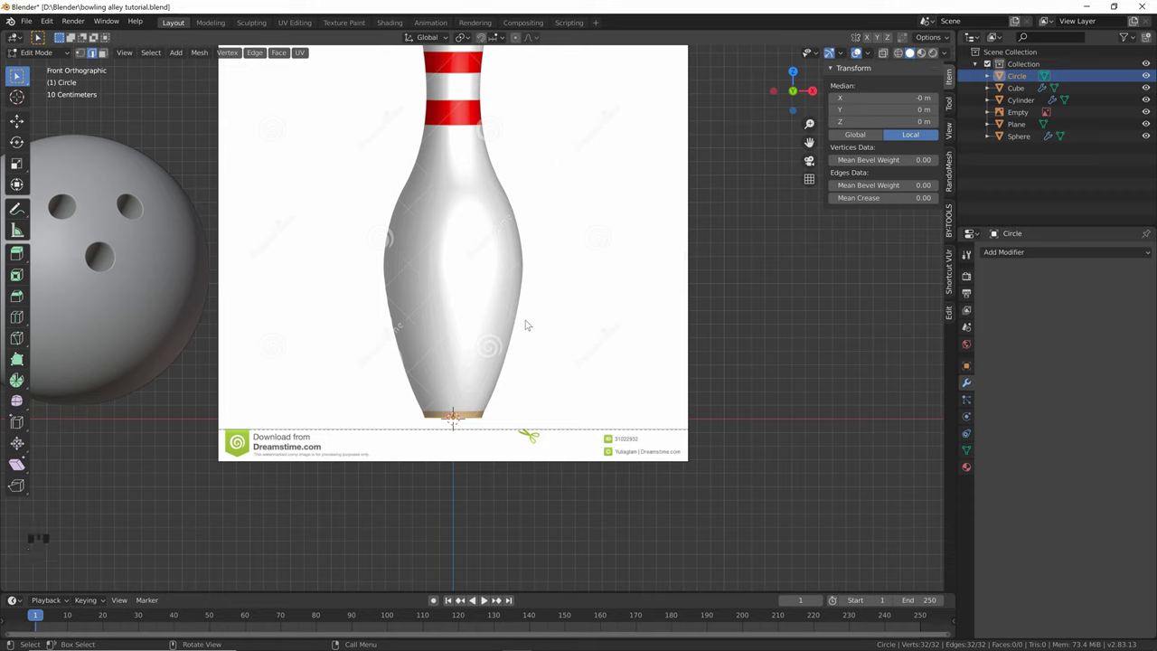
pyautogui.press('e')
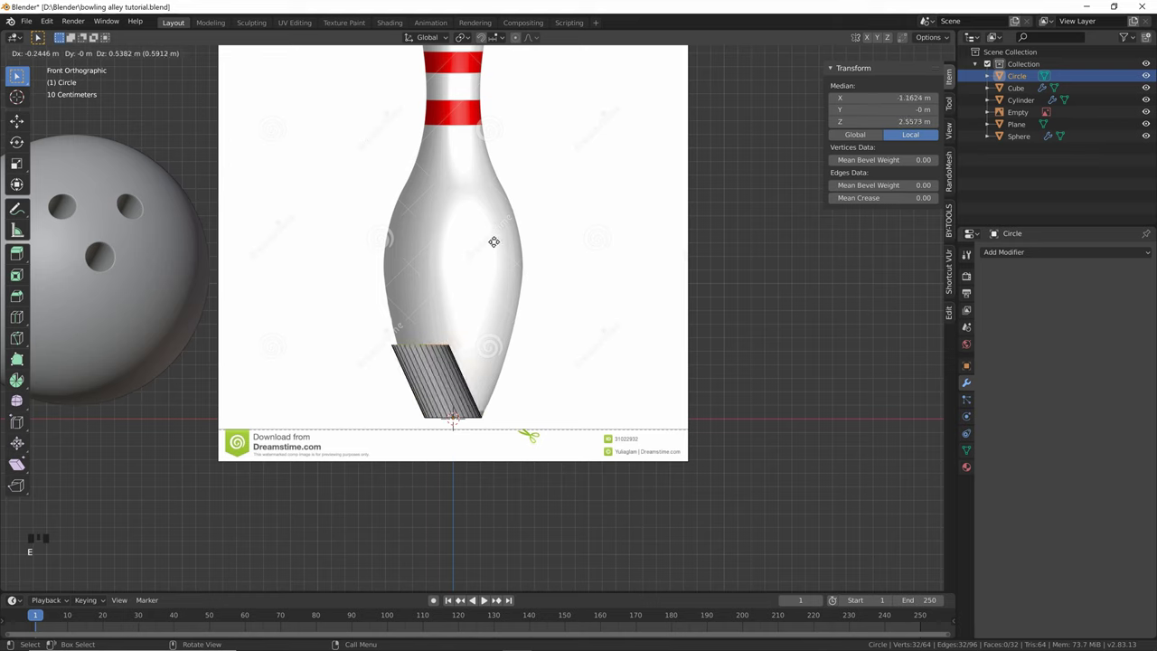
pyautogui.press('z')
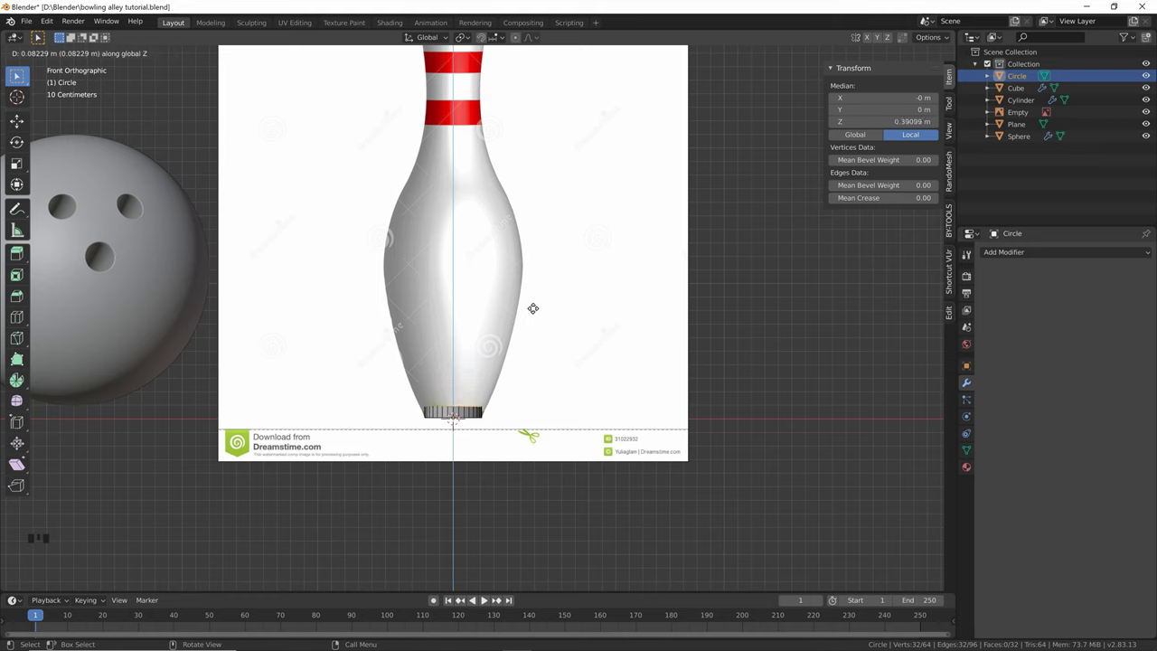
pyautogui.click(532, 313)
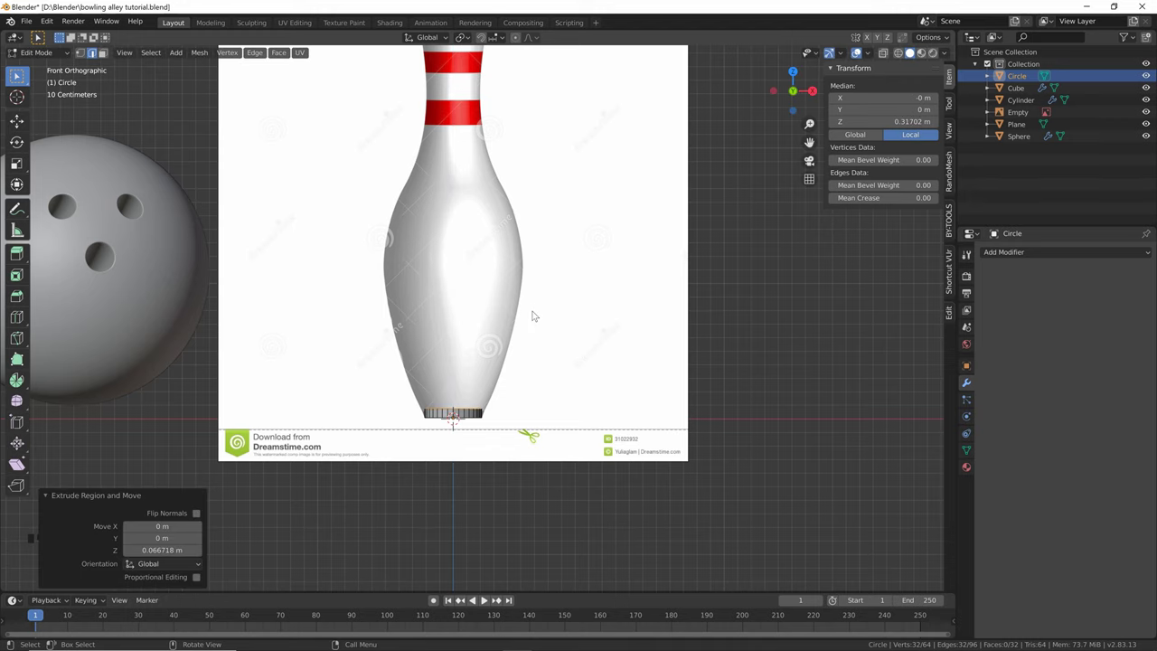
pyautogui.press('s')
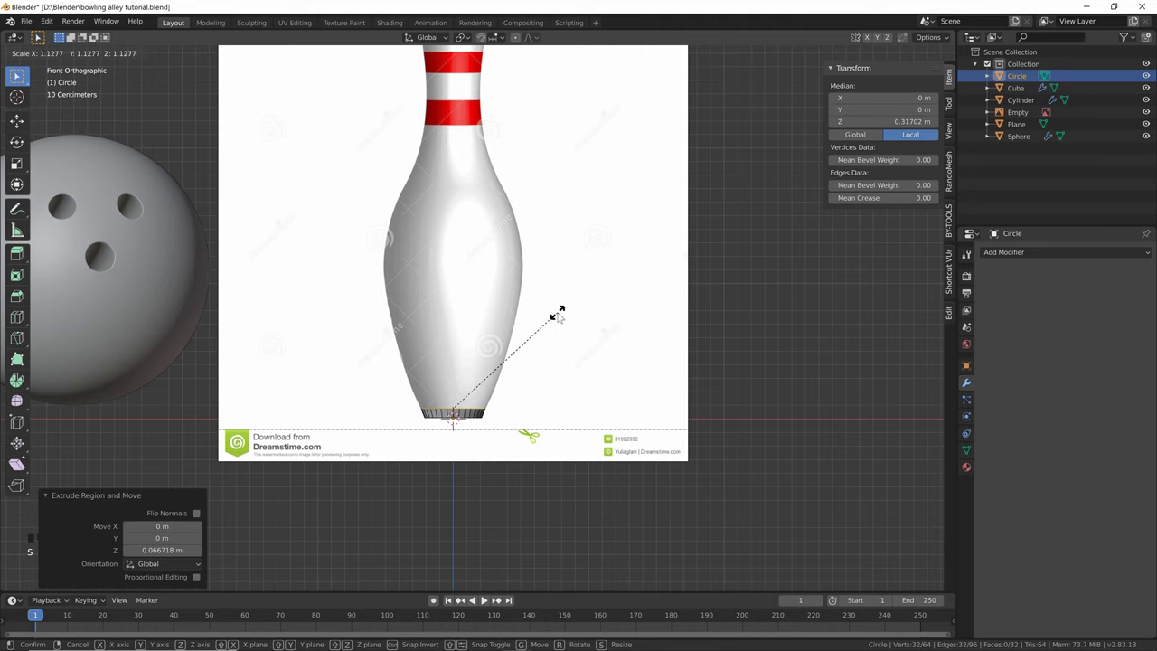
pyautogui.click(558, 316)
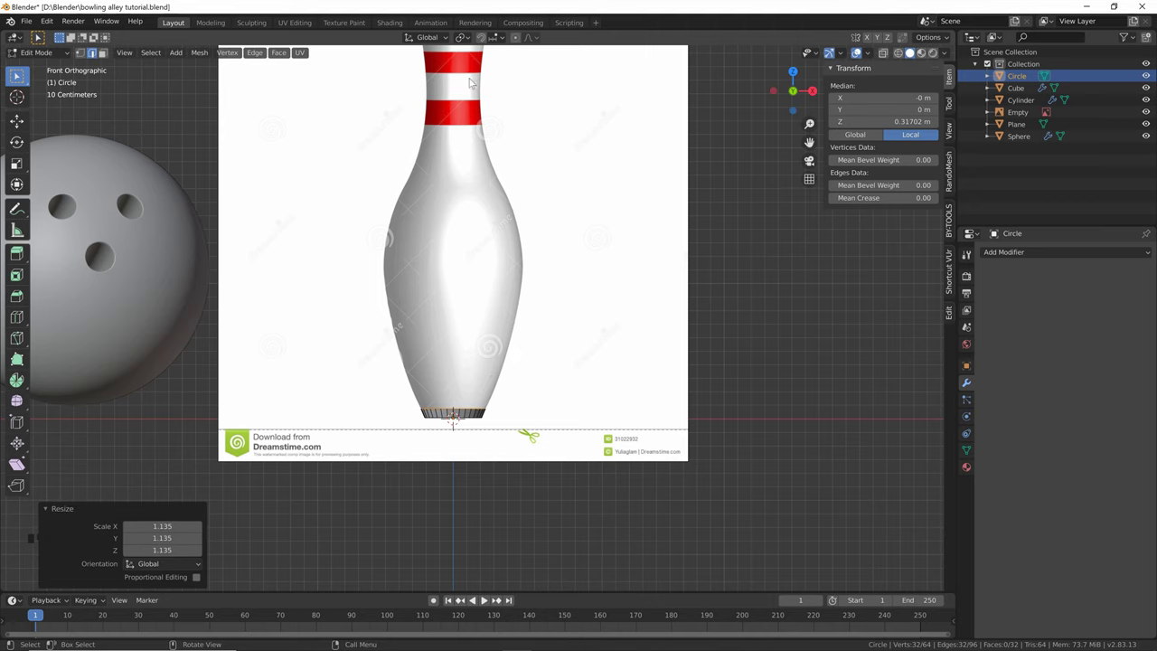
pyautogui.press('e')
pyautogui.press('s')
pyautogui.click(605, 233)
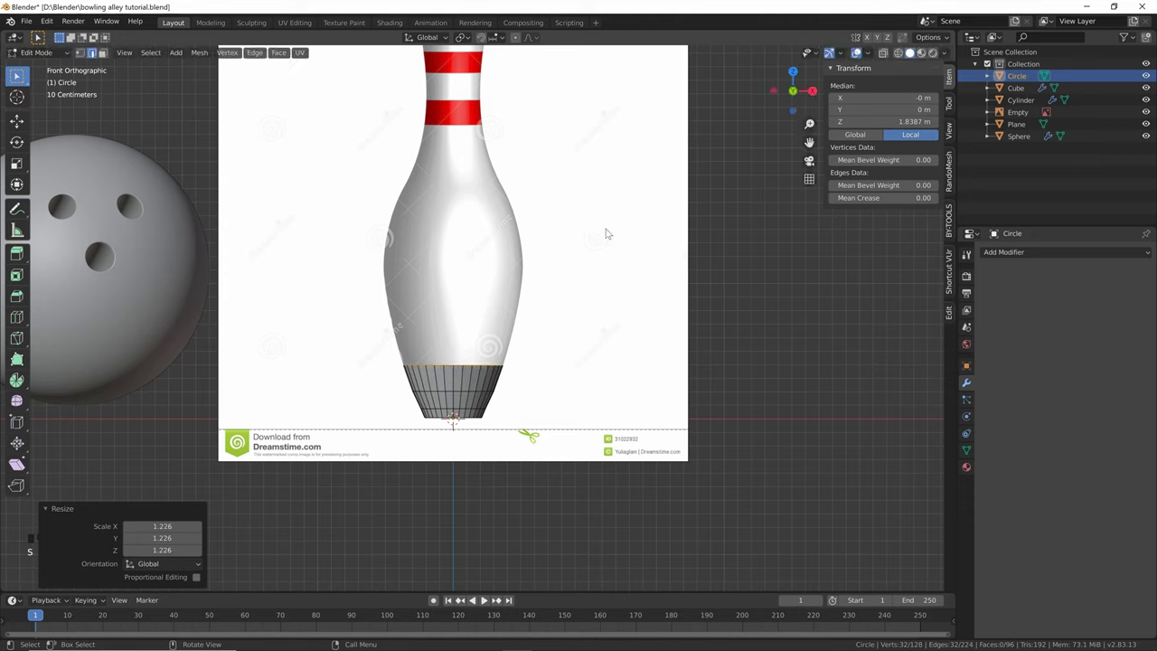
pyautogui.press('e')
pyautogui.press('z')
pyautogui.click(643, 183)
pyautogui.press('s')
pyautogui.click(666, 160)
pyautogui.press('e')
pyautogui.press('z')
pyautogui.click(669, 136)
pyautogui.press('s')
pyautogui.click(678, 118)
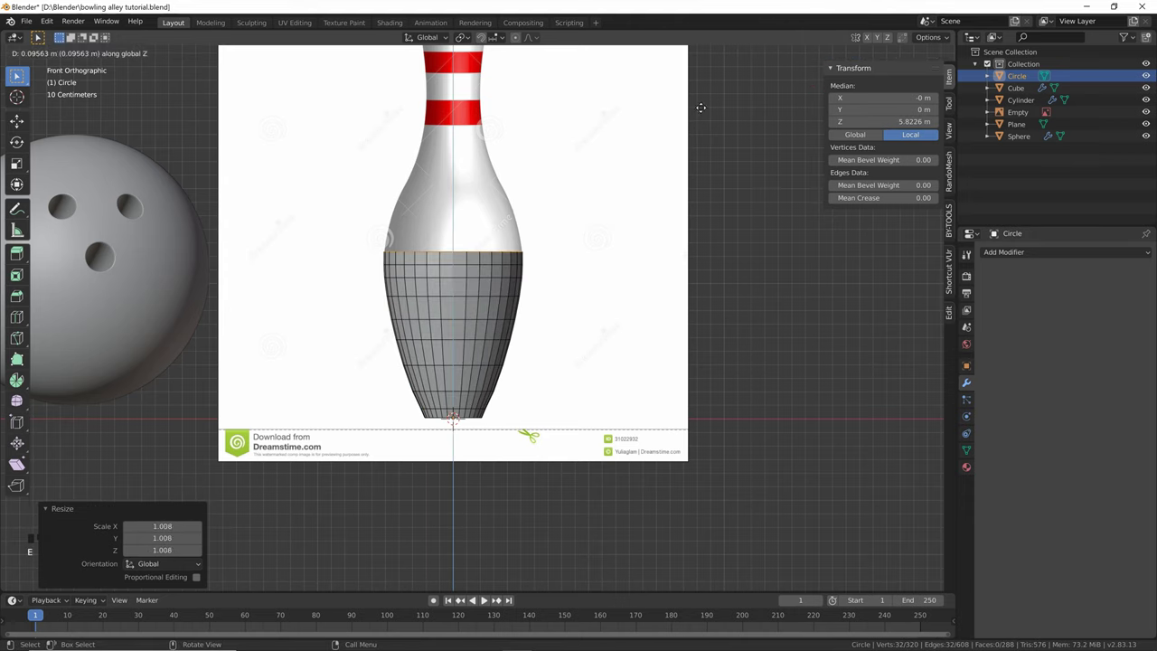
pyautogui.press('e')
pyautogui.press('z')
pyautogui.click(687, 96)
pyautogui.press('s')
pyautogui.click(550, 163)
# Keep extruding and scaling rings upward, narrowing the pin to 0.889 toward its neck
pyautogui.press('e')
pyautogui.press('z')
pyautogui.click(540, 143)
pyautogui.press('s')
pyautogui.click(542, 119)
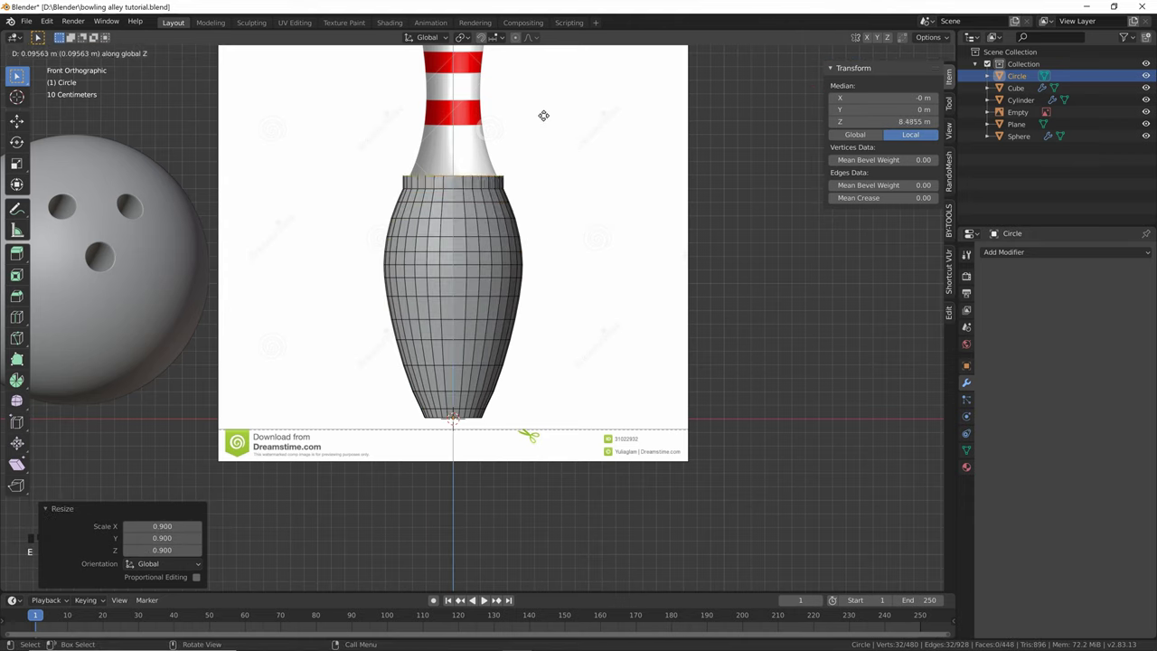
pyautogui.press('e')
pyautogui.press('z')
pyautogui.click(523, 105)
pyautogui.press('s')
pyautogui.click(543, 127)
pyautogui.press('e')
pyautogui.press('z')
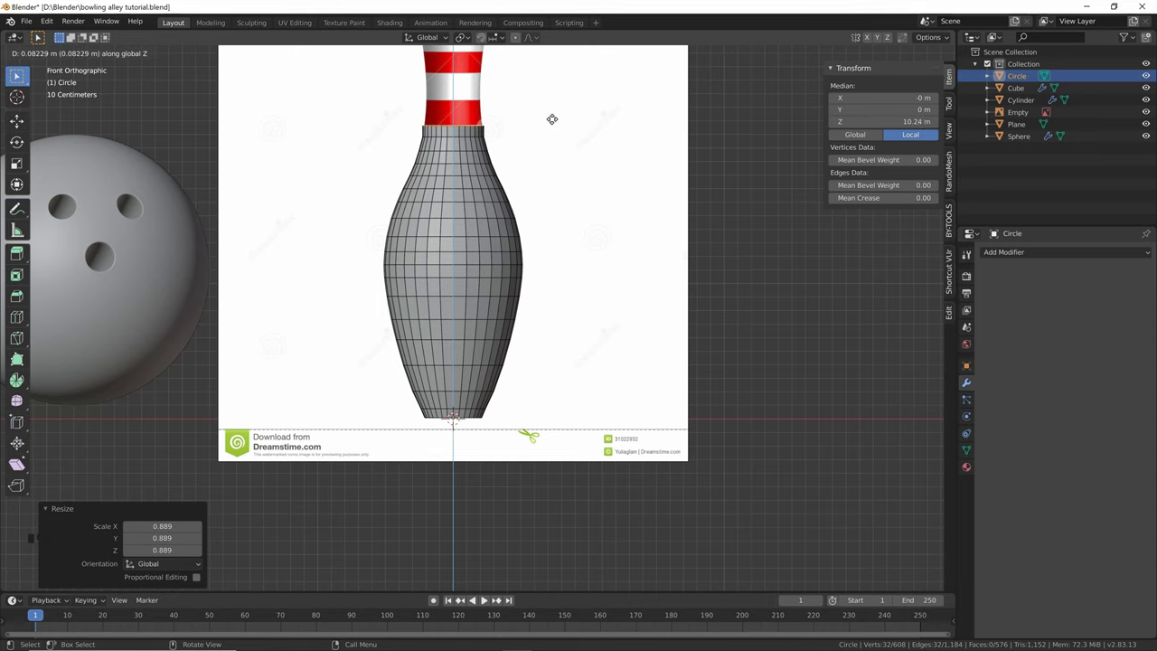
pyautogui.click(552, 118)
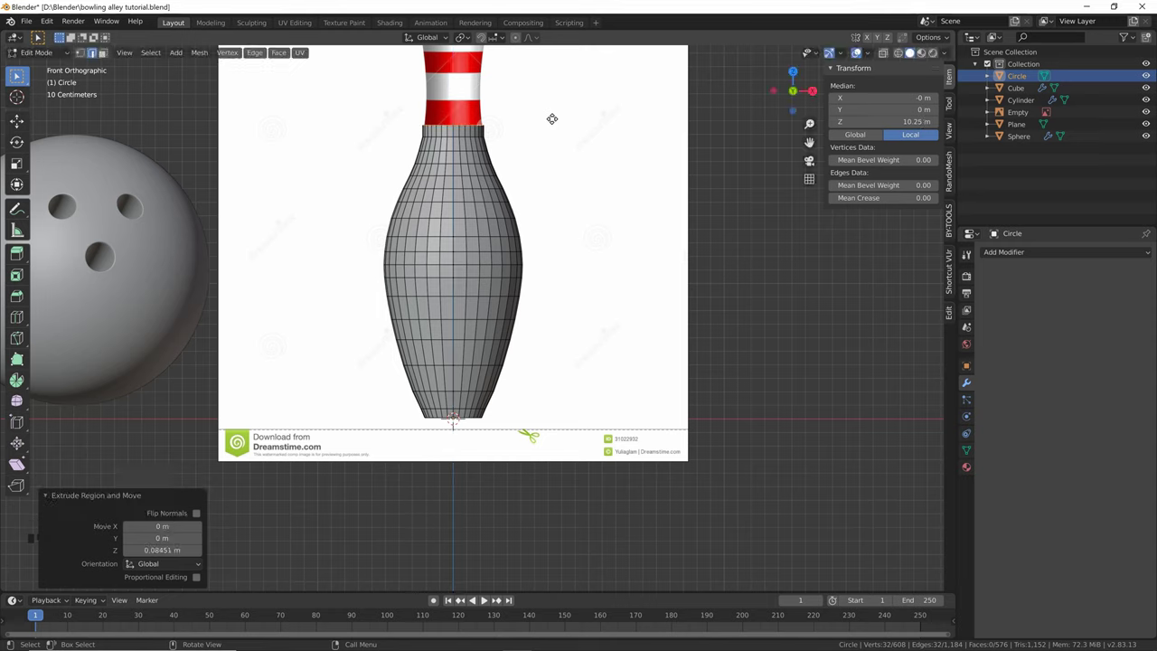
pyautogui.press('s')
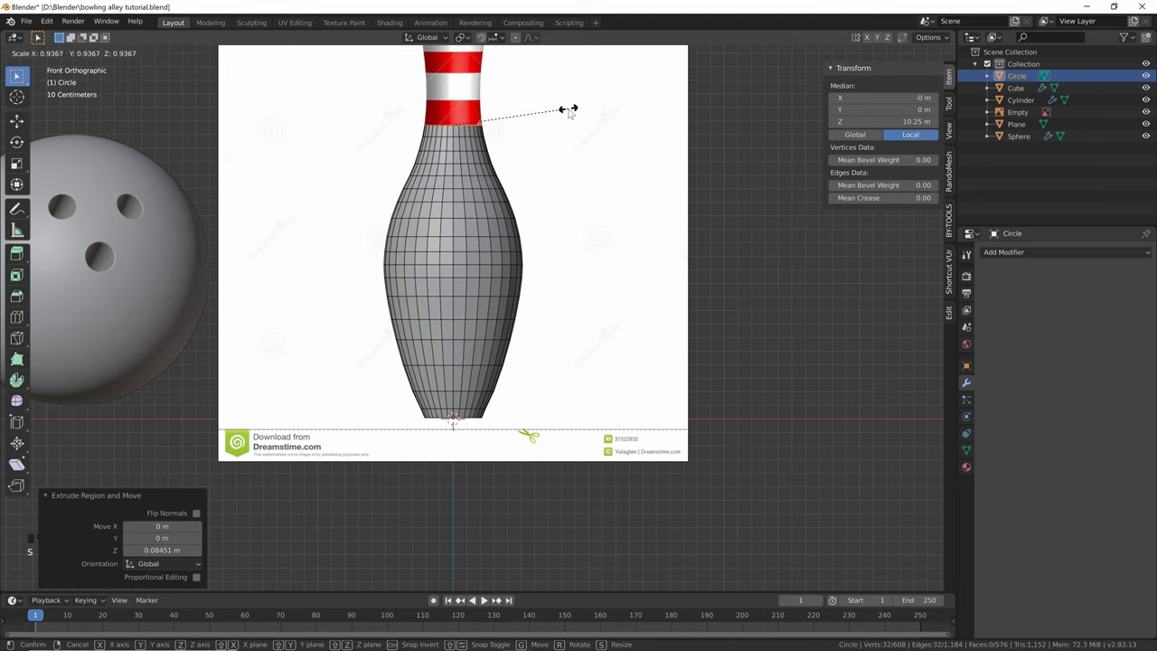
pyautogui.click(568, 109)
# Extrude and shrink the last rings inward to form the pin's rounded head dome
pyautogui.press('e')
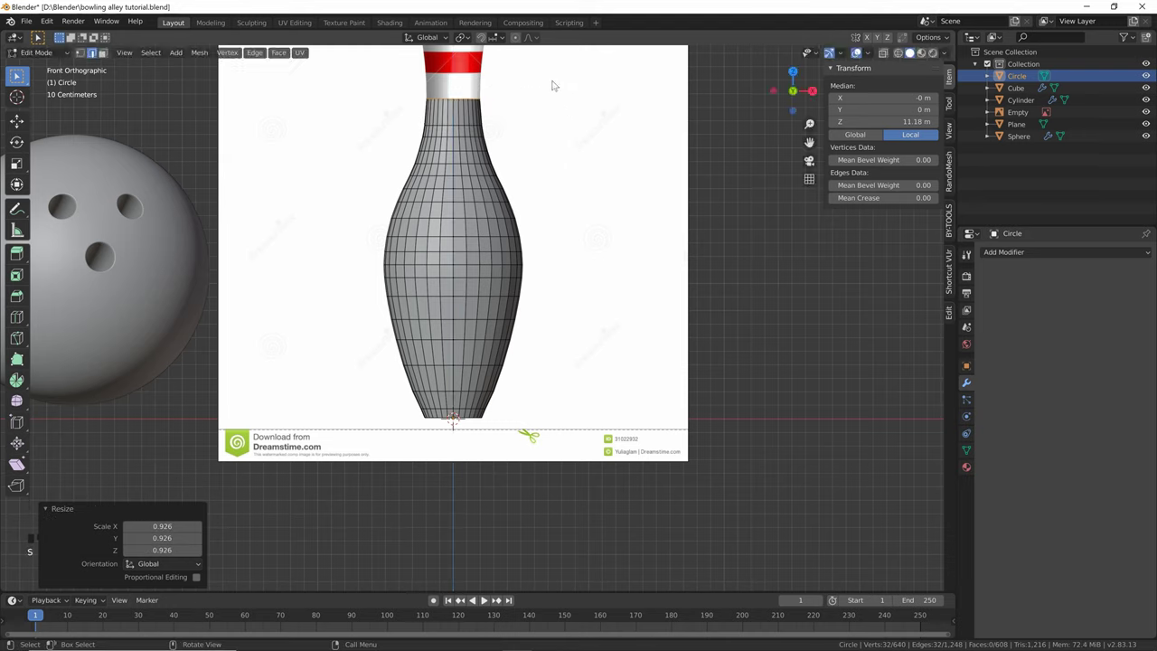
pyautogui.click(551, 583)
pyautogui.press('s')
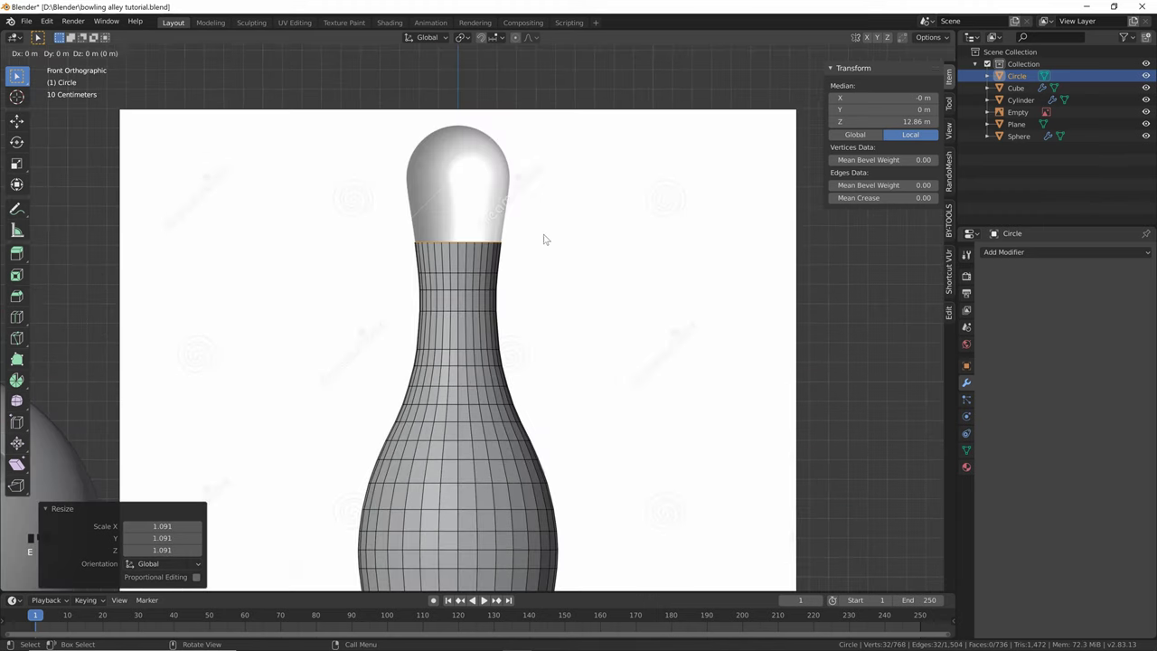
pyautogui.click(544, 208)
pyautogui.press('s')
pyautogui.click(547, 172)
pyautogui.press('e')
pyautogui.click(547, 156)
pyautogui.press('s')
pyautogui.click(530, 135)
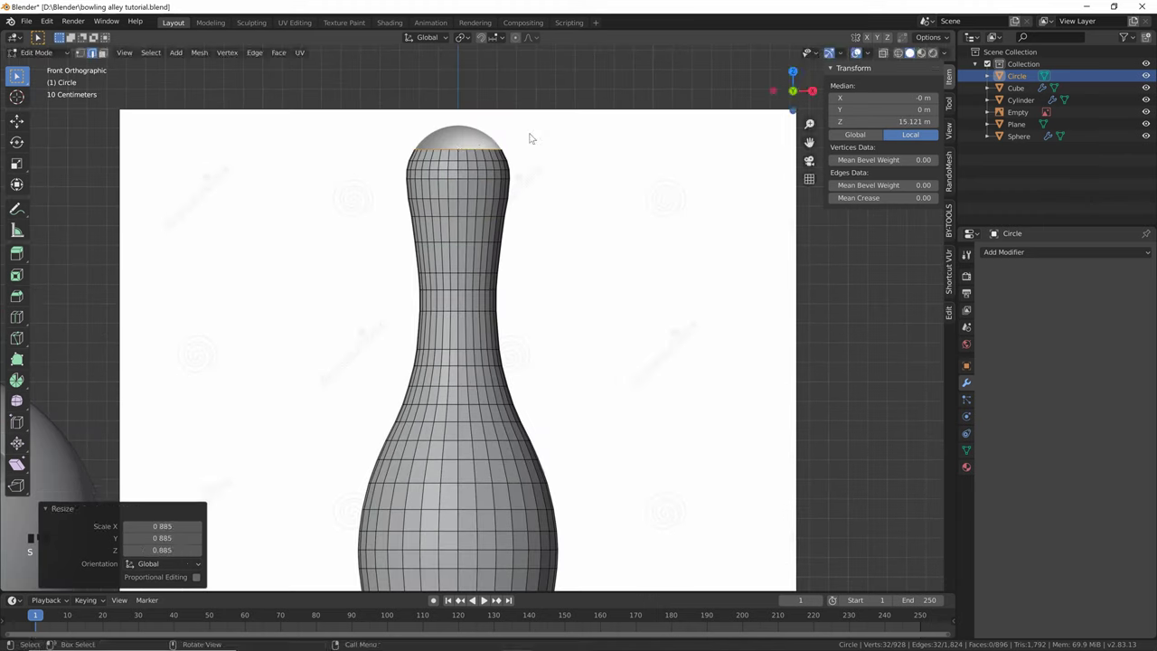
pyautogui.press('e')
pyautogui.click(482, 110)
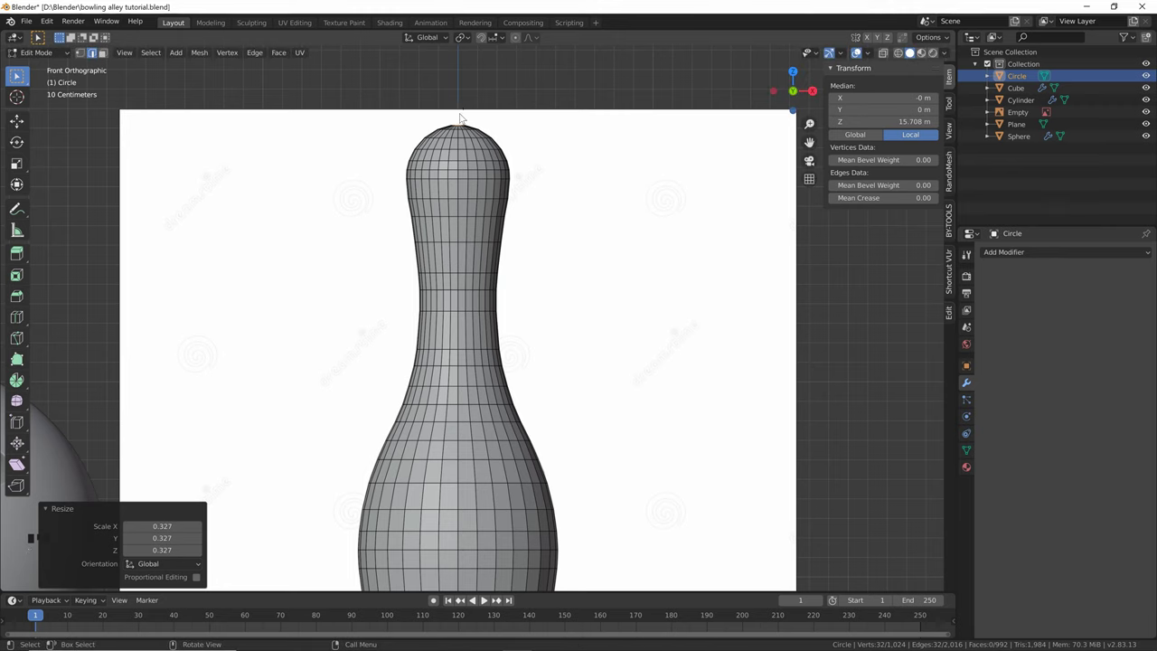
# Fill the pin's open top ring with a face
pyautogui.press('f')
pyautogui.moveTo(485, 125); pyautogui.dragTo(469, 140, button='middle')
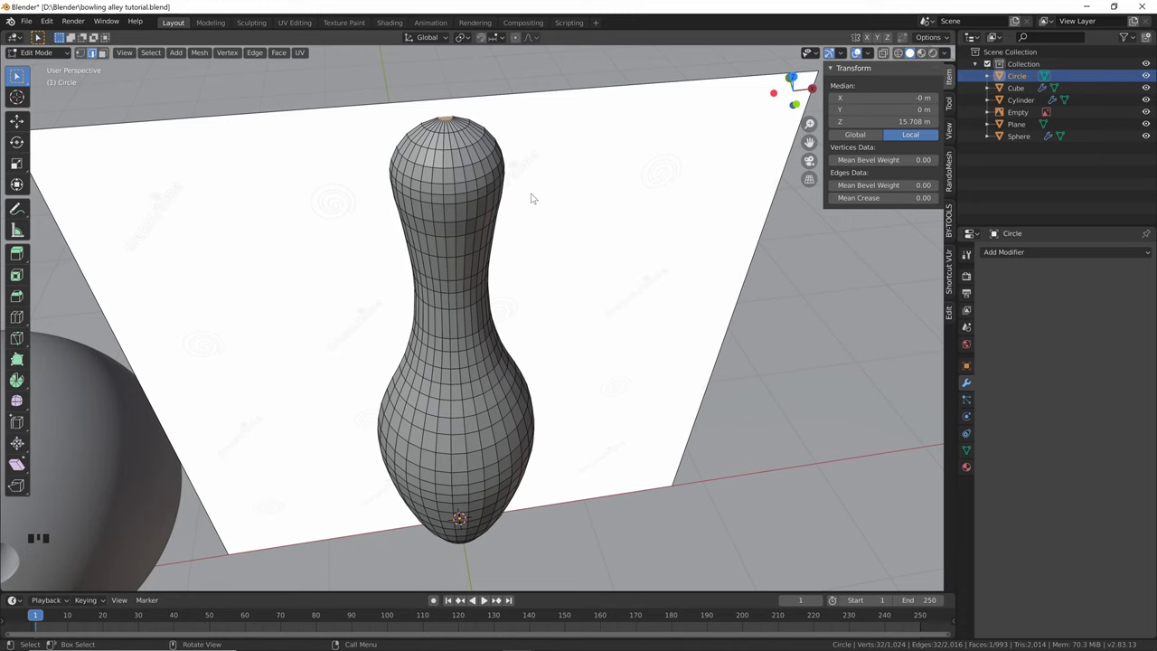
pyautogui.moveTo(532, 198)
pyautogui.mouseDown(button='middle')
pyautogui.moveTo(506, 162)
pyautogui.moveTo(549, 197)
pyautogui.moveTo(548, 186)
pyautogui.mouseUp(button='middle')
pyautogui.scroll(-3, 553, 192)
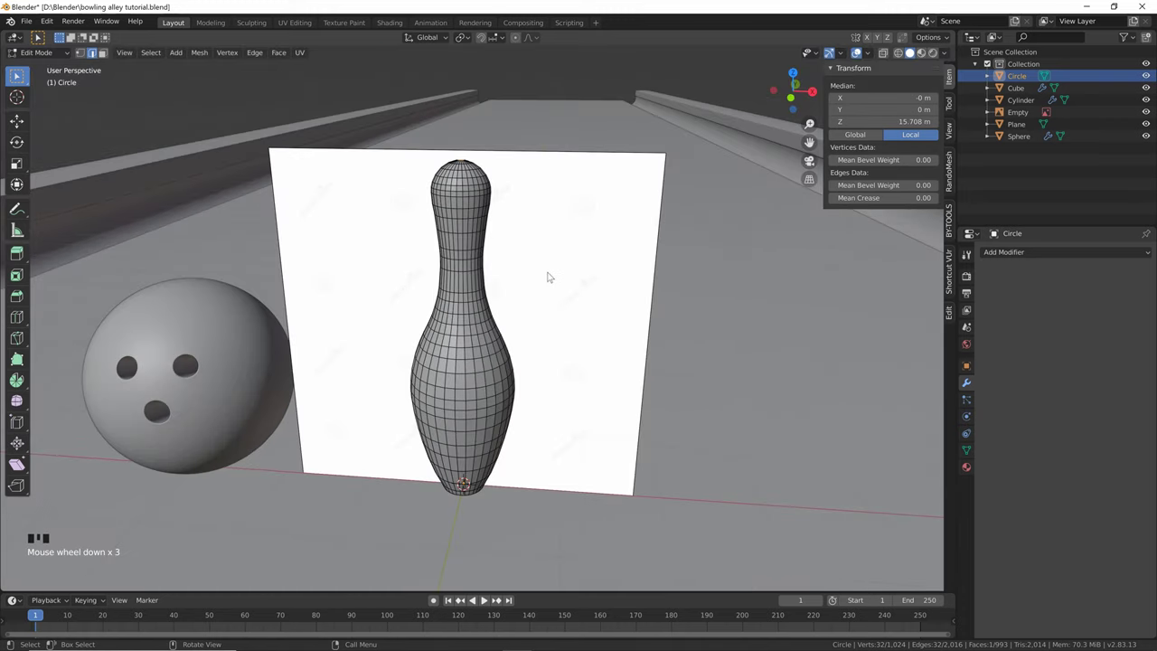
pyautogui.moveTo(547, 277); pyautogui.dragTo(560, 270, button='middle')
# In Object Mode, add a Subdivision Surface modifier with viewport and render levels 3
pyautogui.press('Tab')
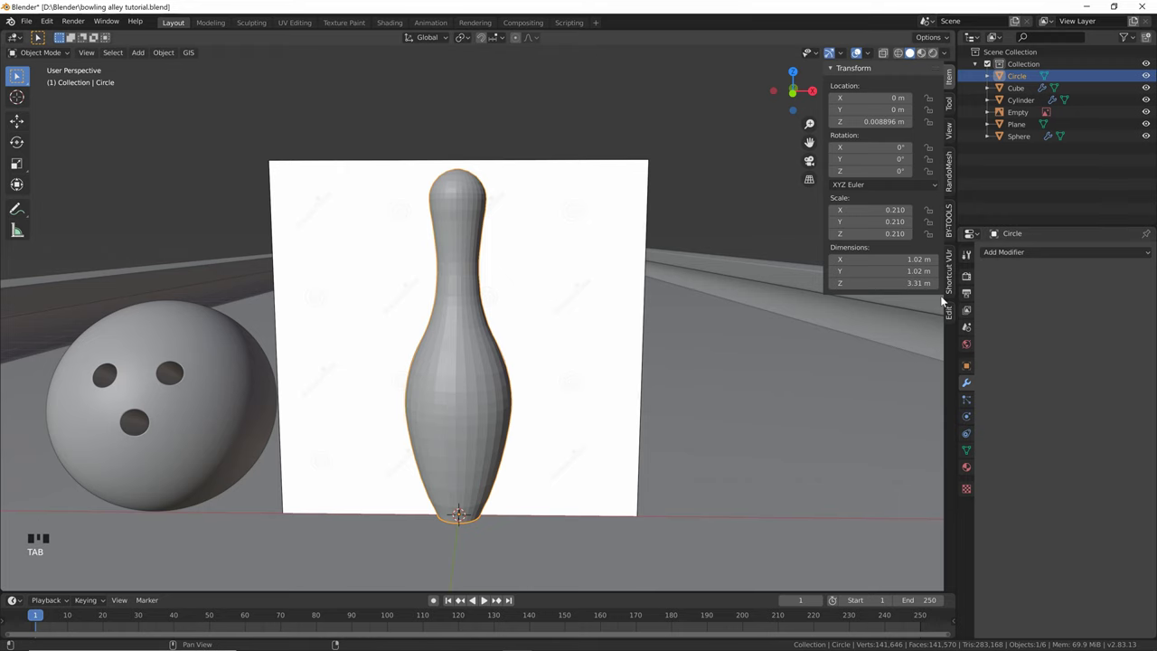
pyautogui.click(1003, 252)
pyautogui.click(908, 454)
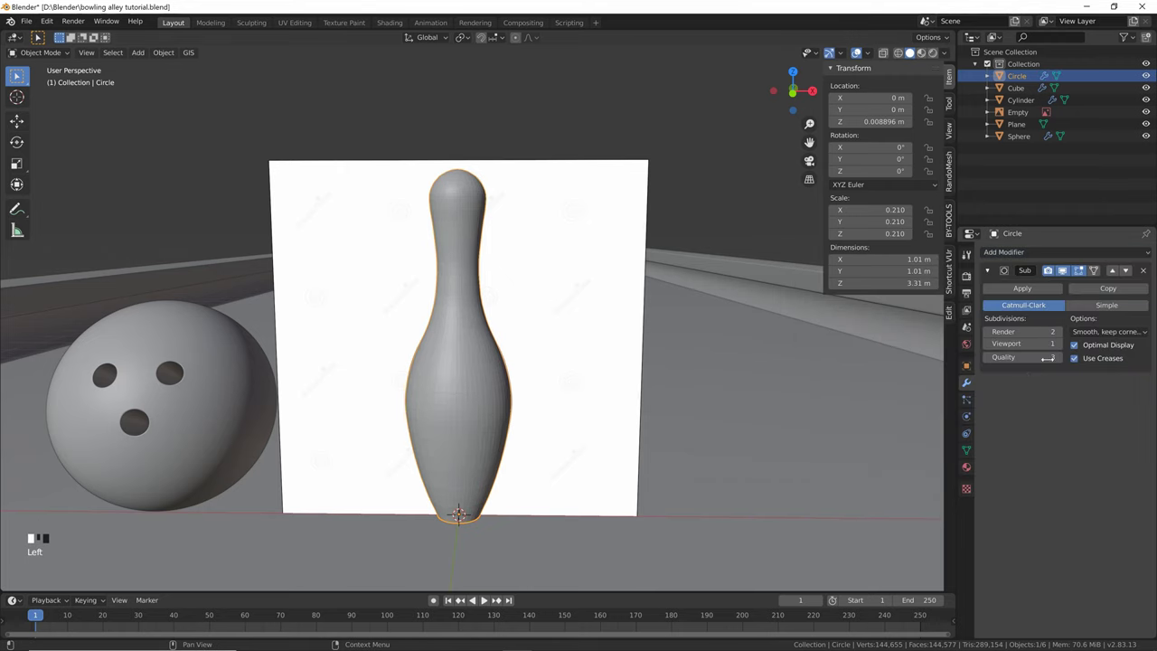
pyautogui.click(1058, 343)
pyautogui.click(1058, 343)
pyautogui.click(1058, 332)
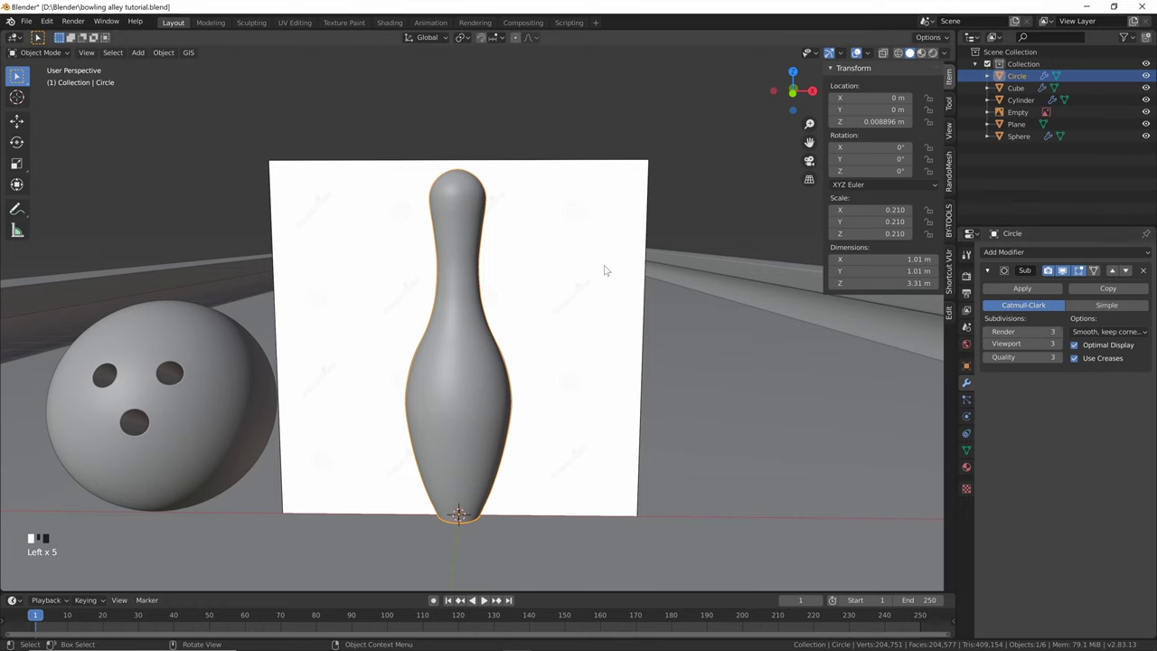
# Apply Shade Smooth to the pin
pyautogui.rightClick(452, 239)
pyautogui.click(459, 233)
pyautogui.scroll(1, 453, 215)
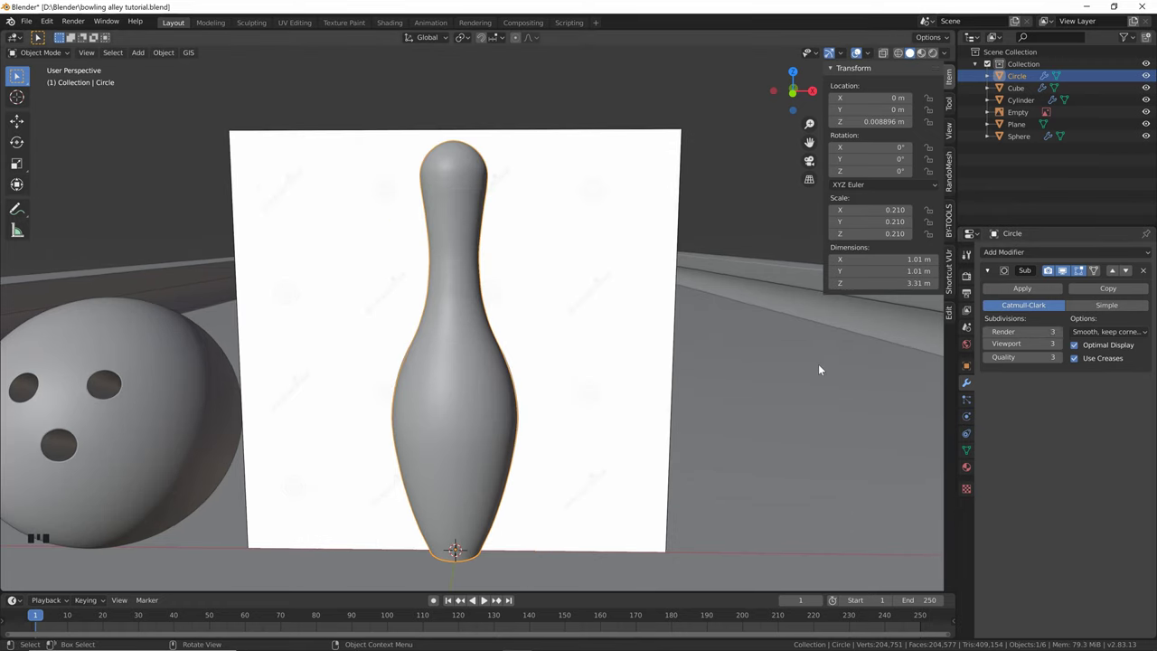
# Give the pin a new white material with roughness 0.333
pyautogui.click(966, 469)
pyautogui.click(1041, 309)
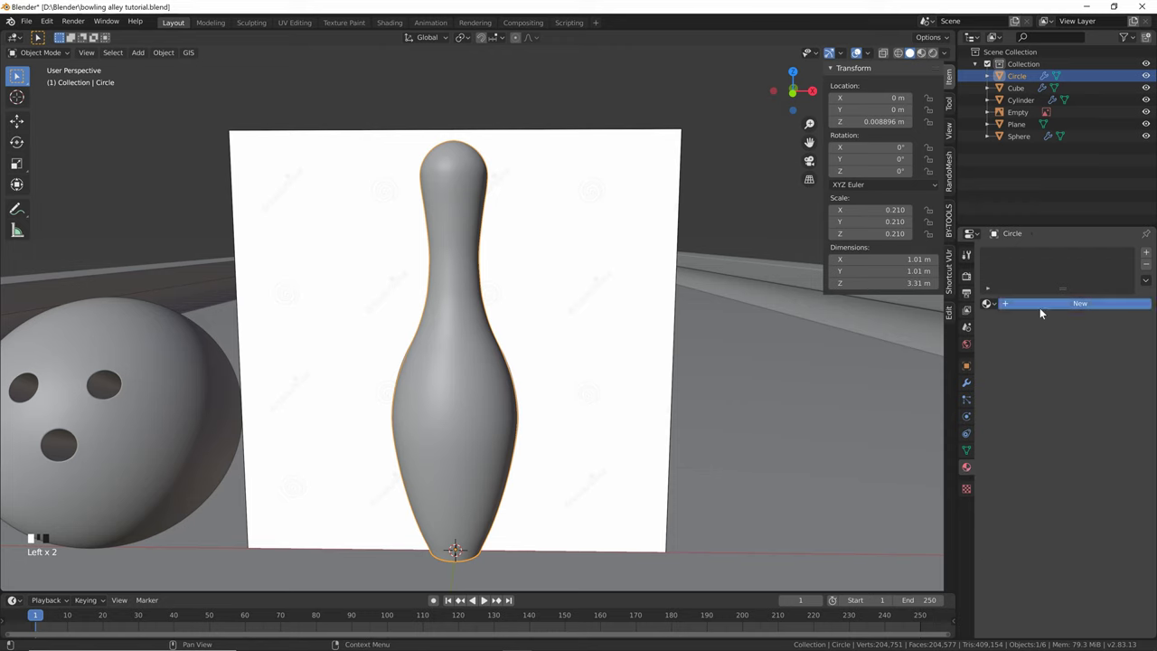
pyautogui.click(1102, 427)
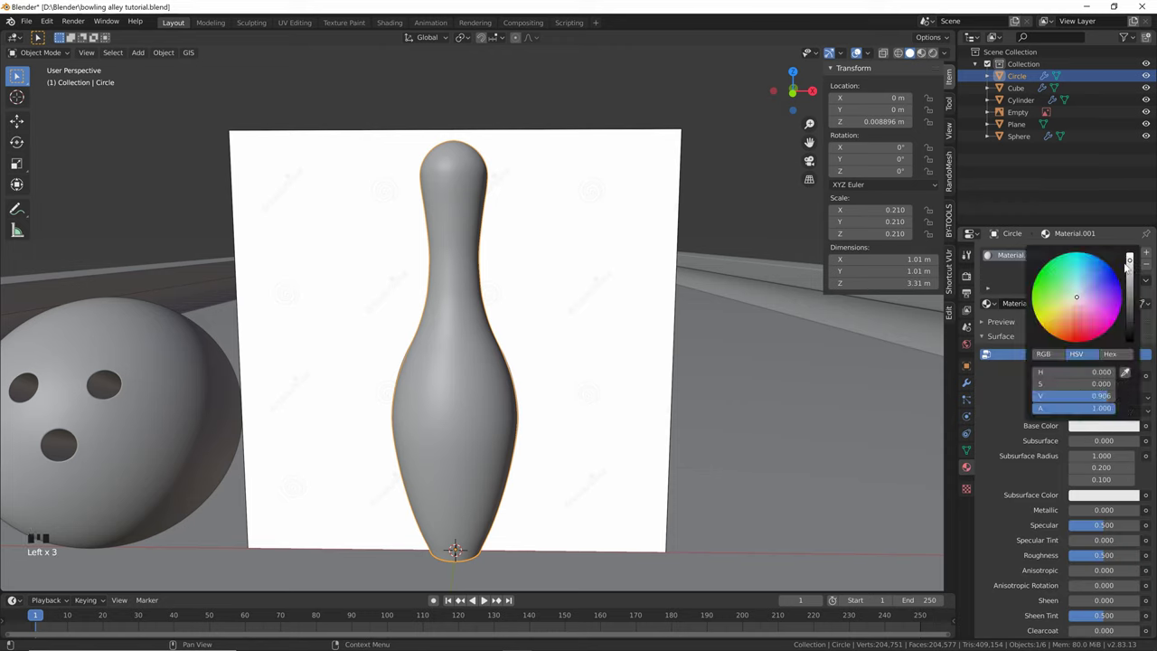
pyautogui.click(1101, 558)
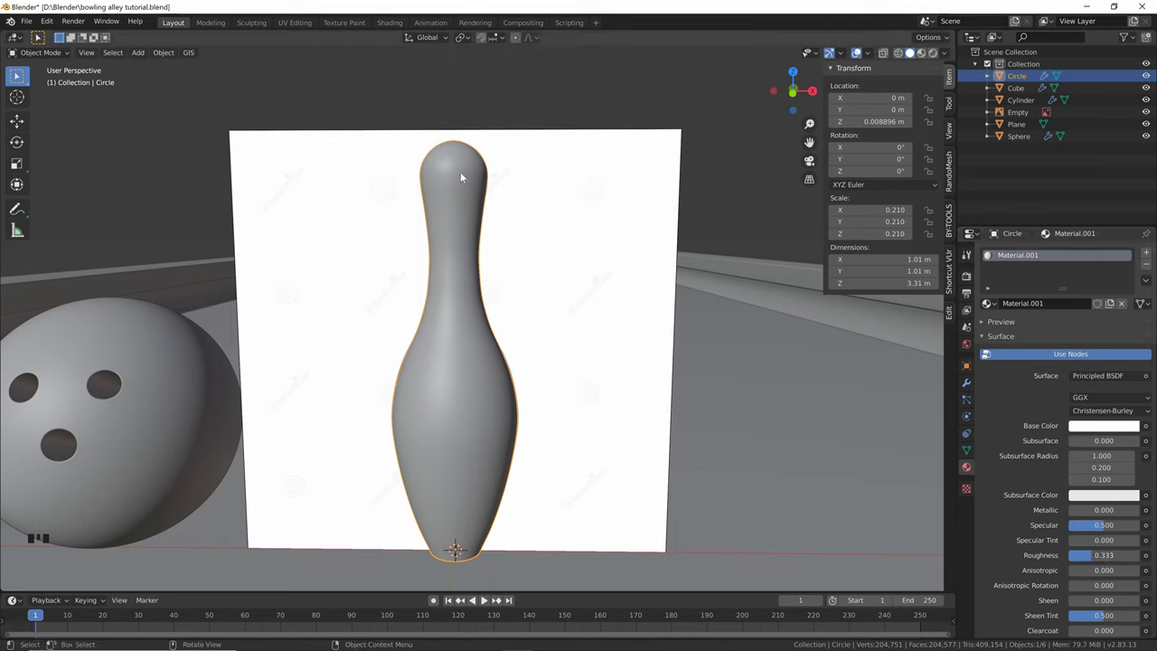
# In Edit Mode with X-ray on, select the faces of the two neck stripe bands
pyautogui.press('Tab')
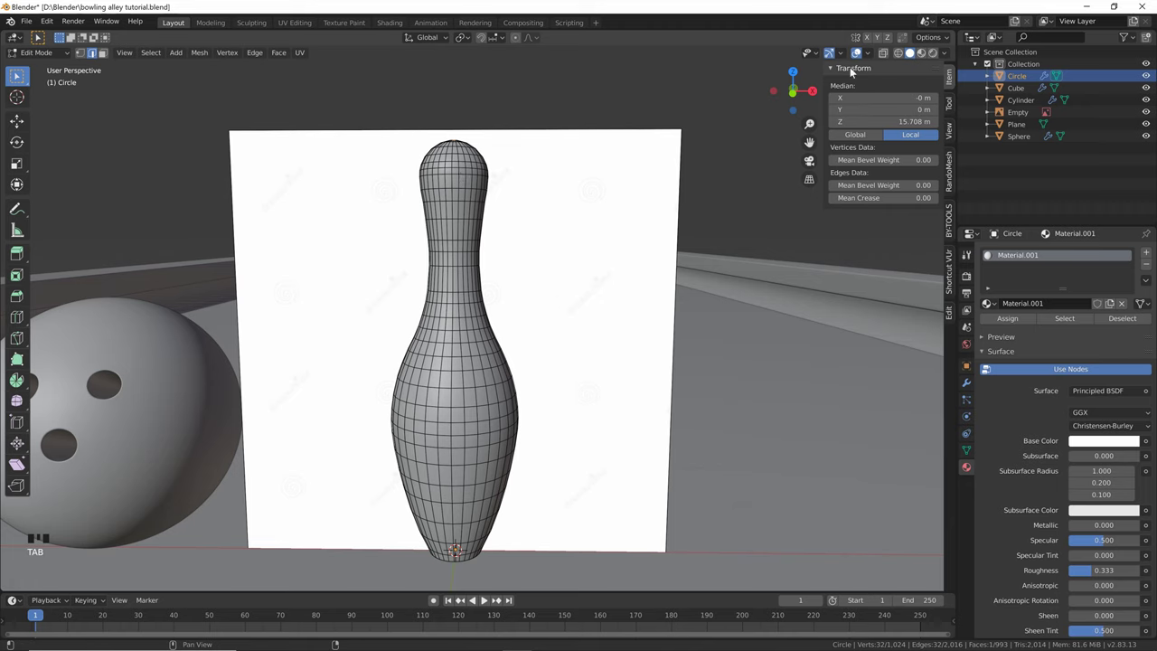
pyautogui.click(883, 54)
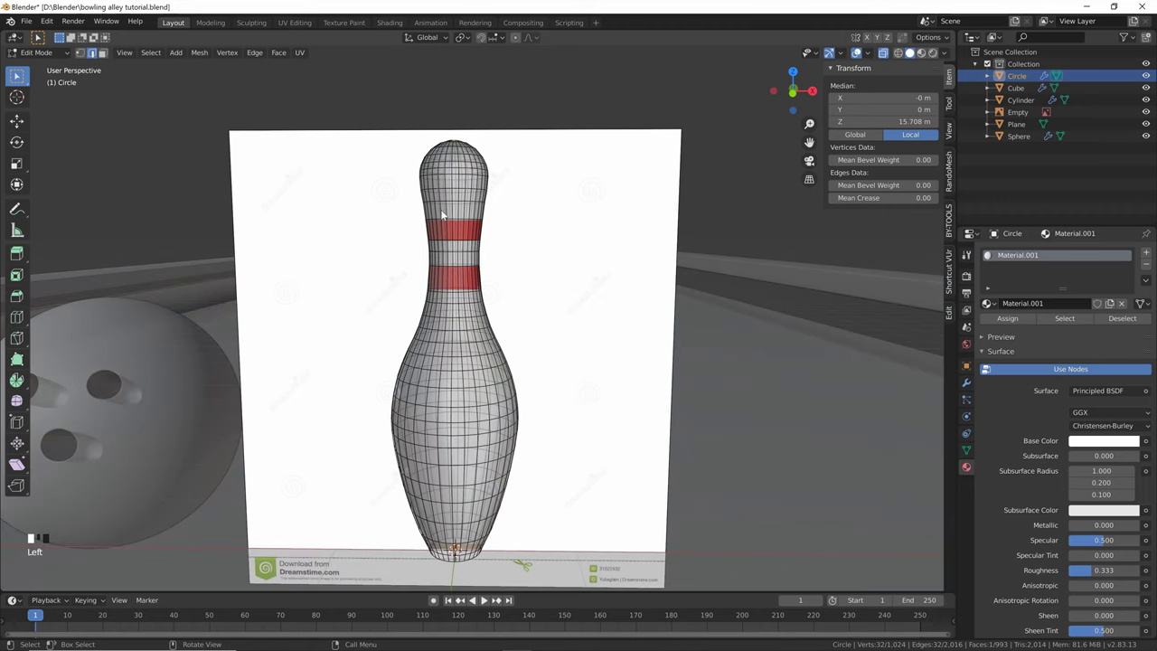
pyautogui.scroll(3, 441, 215)
pyautogui.moveTo(421, 220); pyautogui.dragTo(399, 210, button='middle')
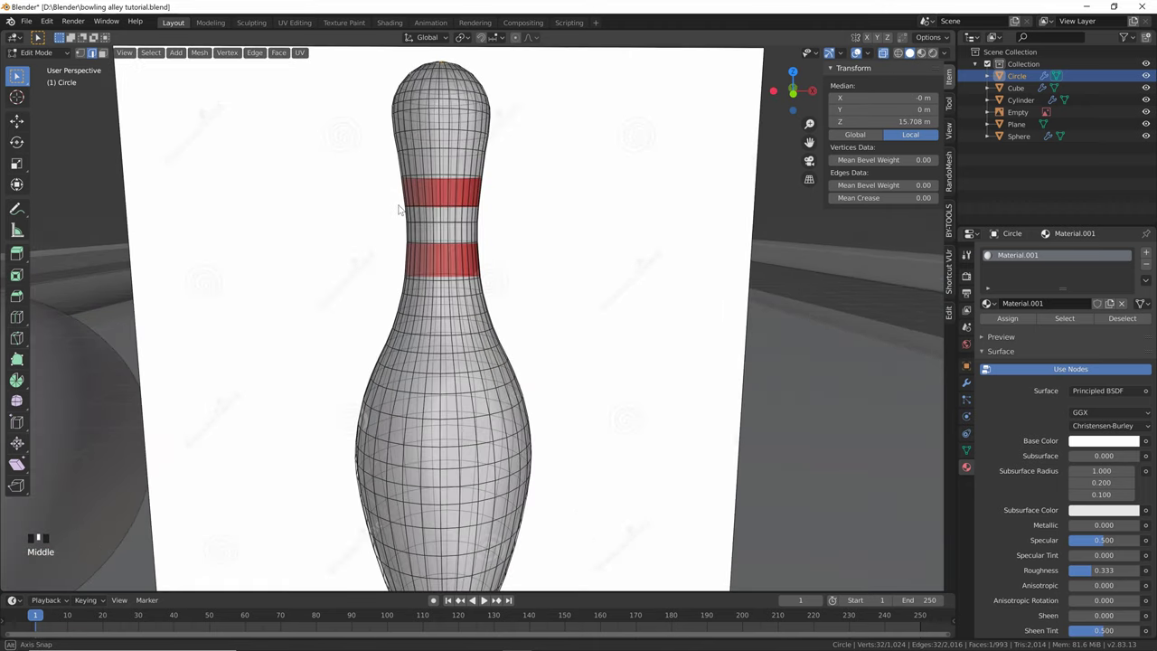
pyautogui.click(103, 53)
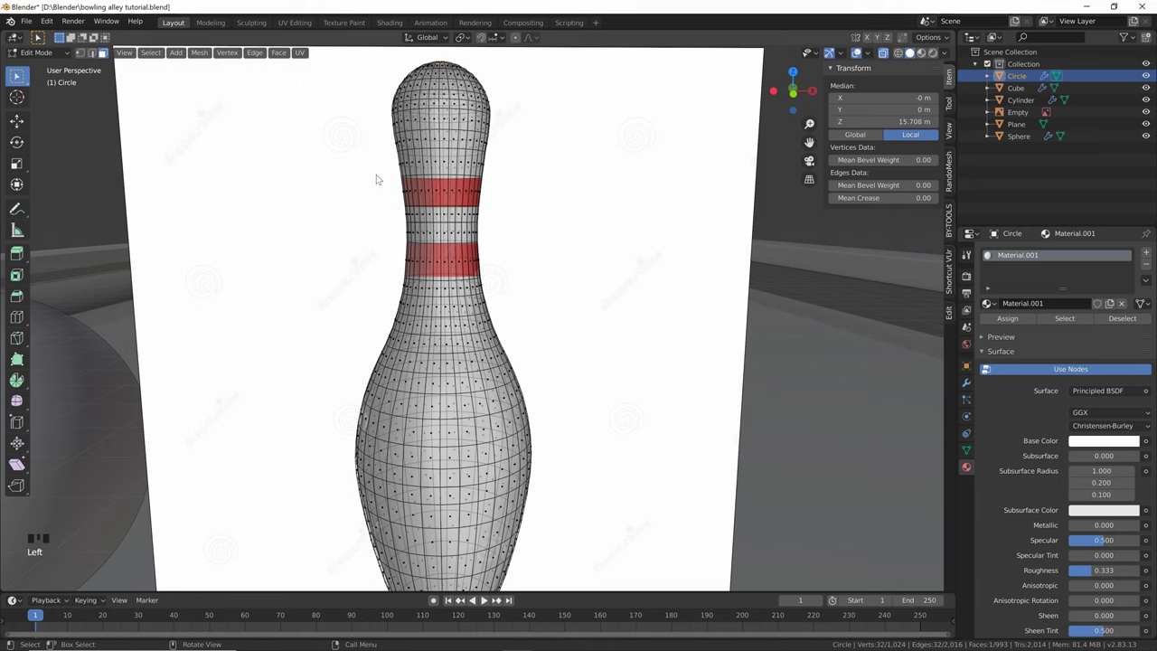
pyautogui.moveTo(382, 187); pyautogui.dragTo(382, 186, button='middle')
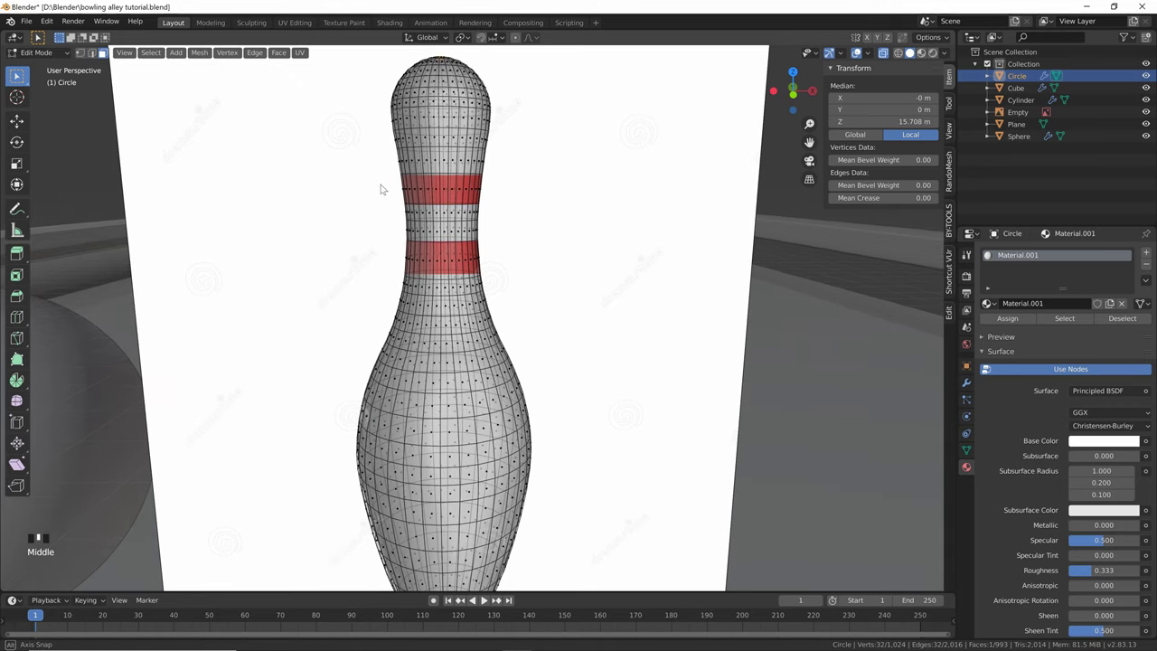
pyautogui.moveTo(371, 174); pyautogui.dragTo(516, 206)
pyautogui.keyDown('shift'); pyautogui.moveTo(375, 245); pyautogui.dragTo(514, 275); pyautogui.keyUp('shift')
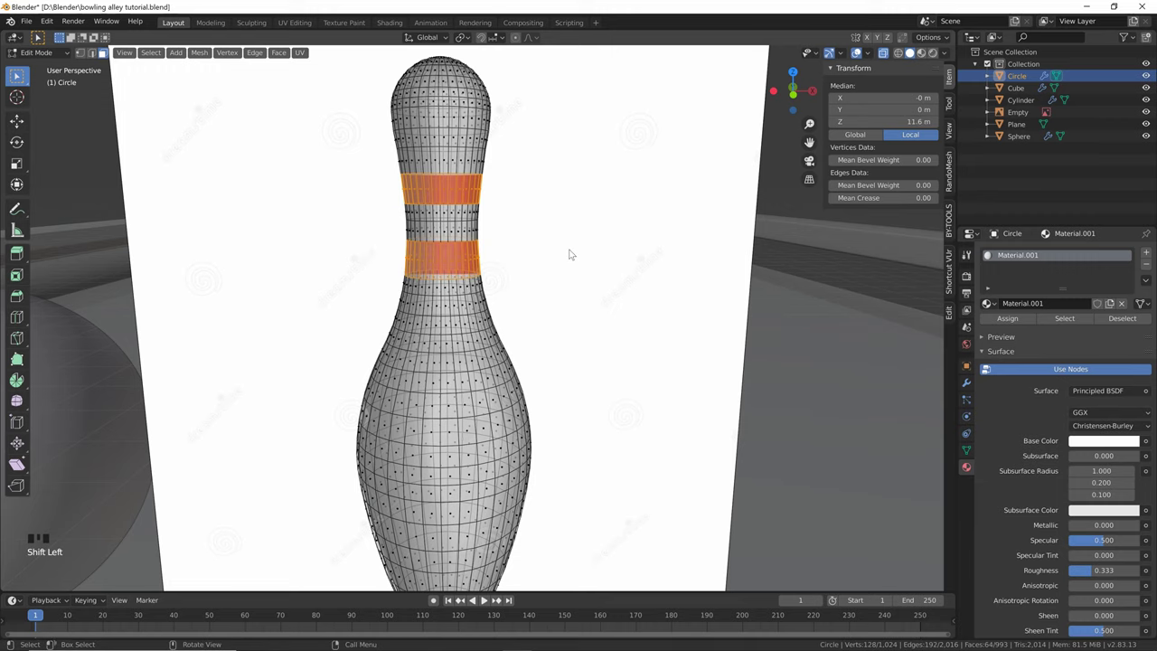
pyautogui.moveTo(570, 250); pyautogui.dragTo(547, 256, button='middle')
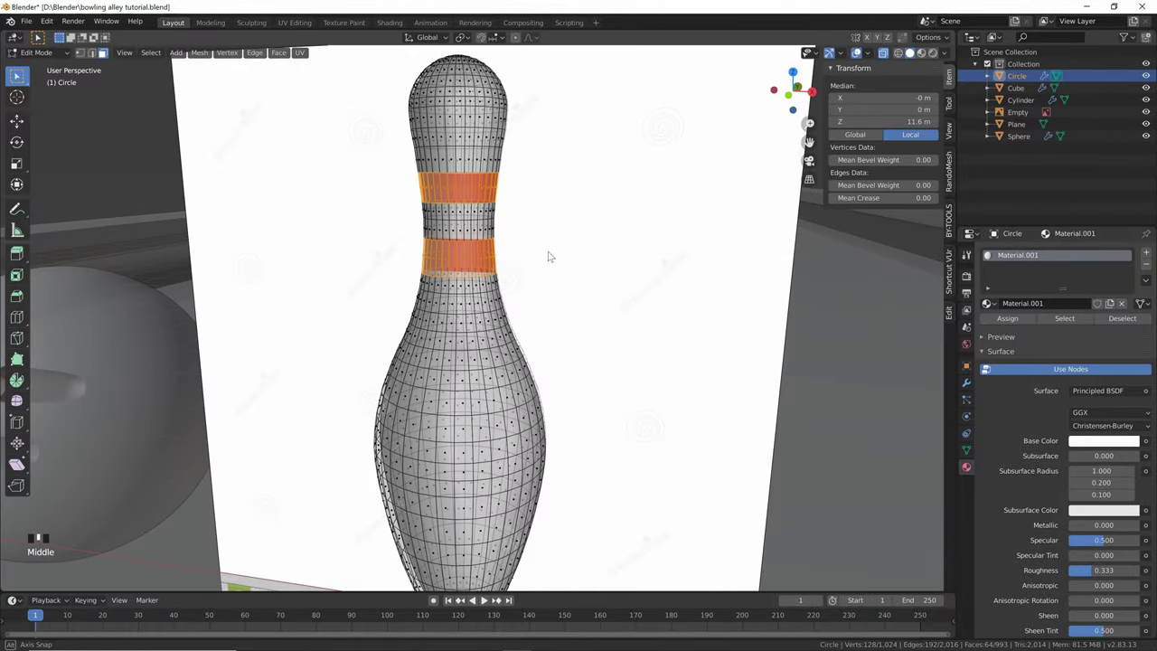
# Add a second material slot with a new red Material.002 for the stripes
pyautogui.click(1146, 253)
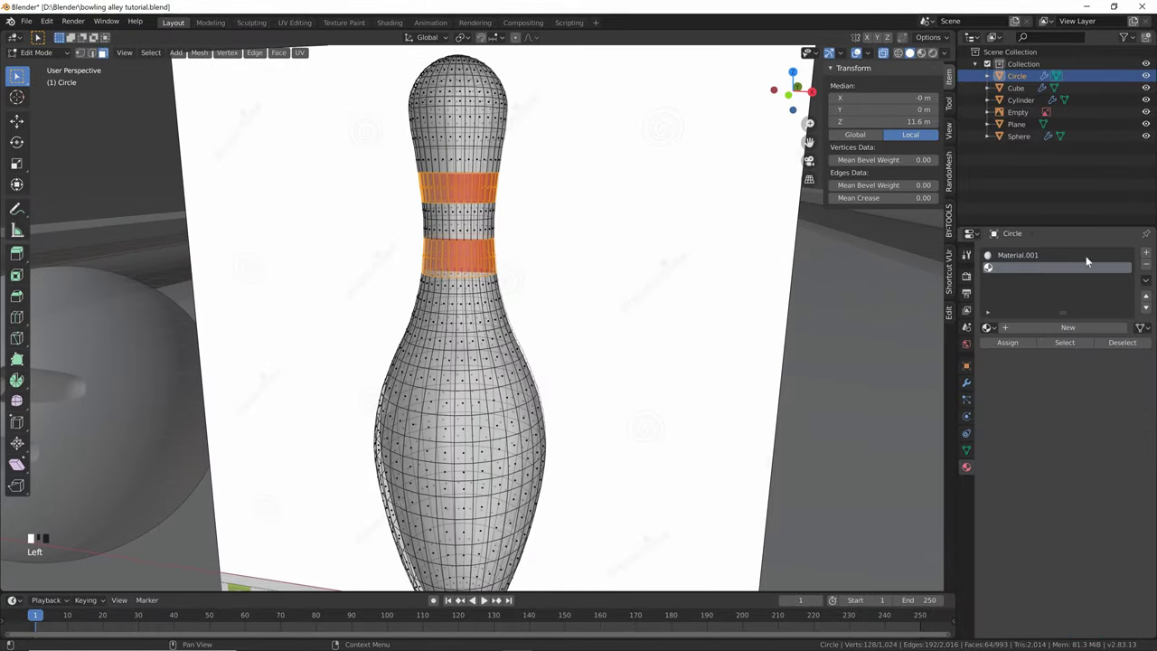
pyautogui.click(1045, 327)
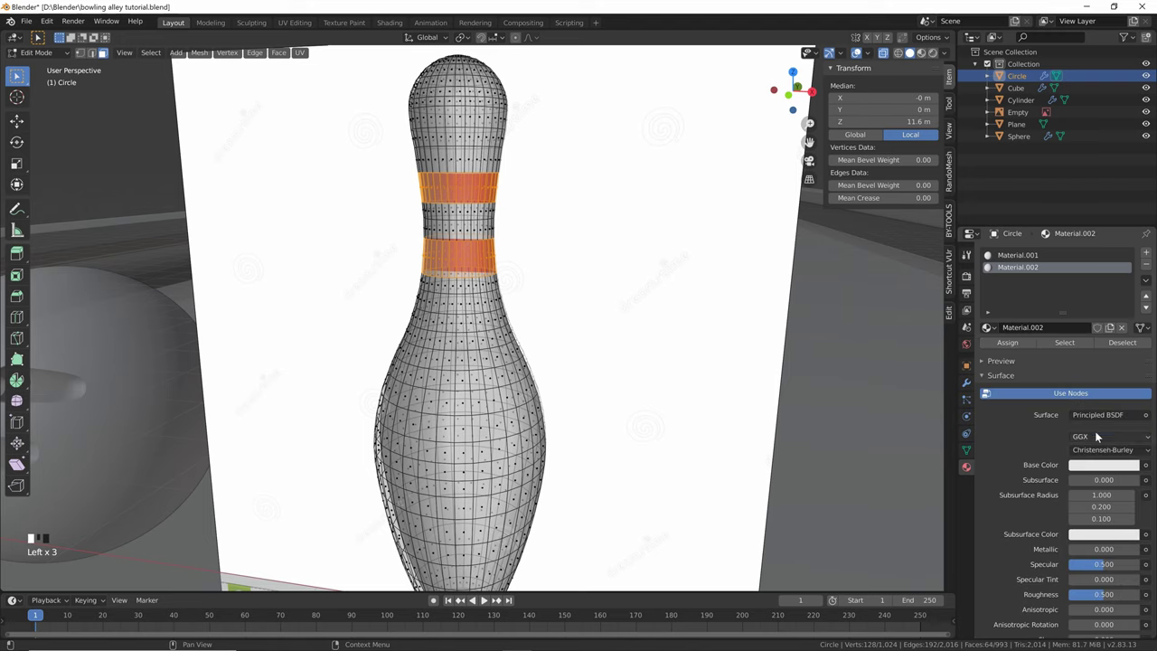
pyautogui.click(1106, 465)
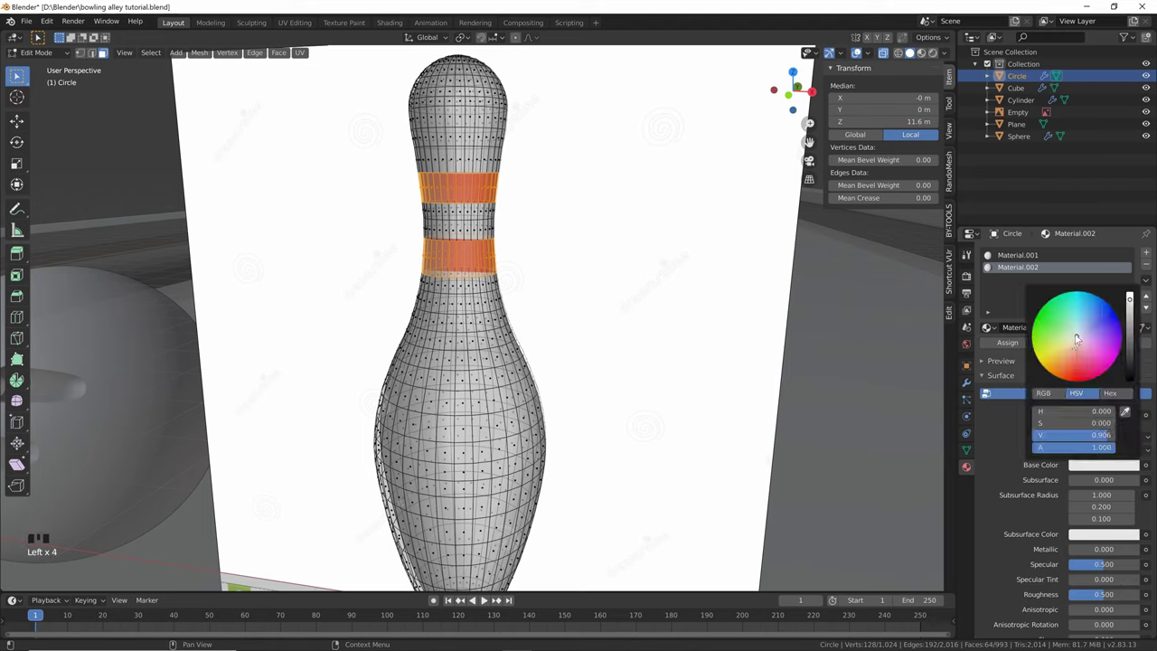
pyautogui.moveTo(1077, 339); pyautogui.dragTo(1066, 385)
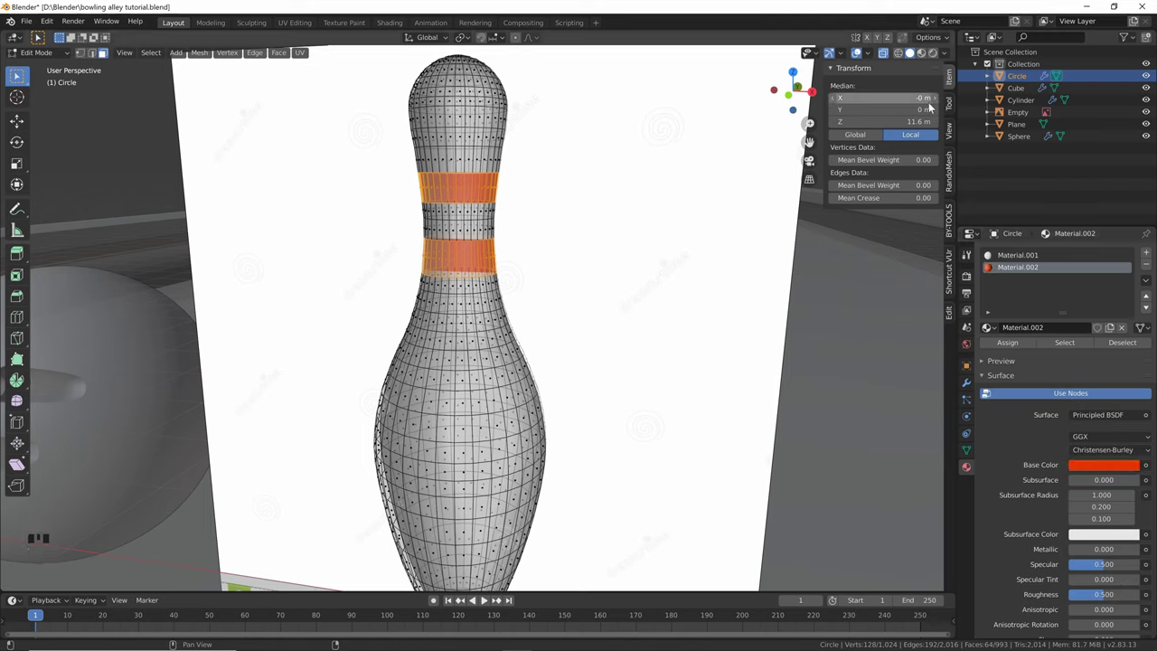
pyautogui.click(921, 53)
pyautogui.press('Tab')
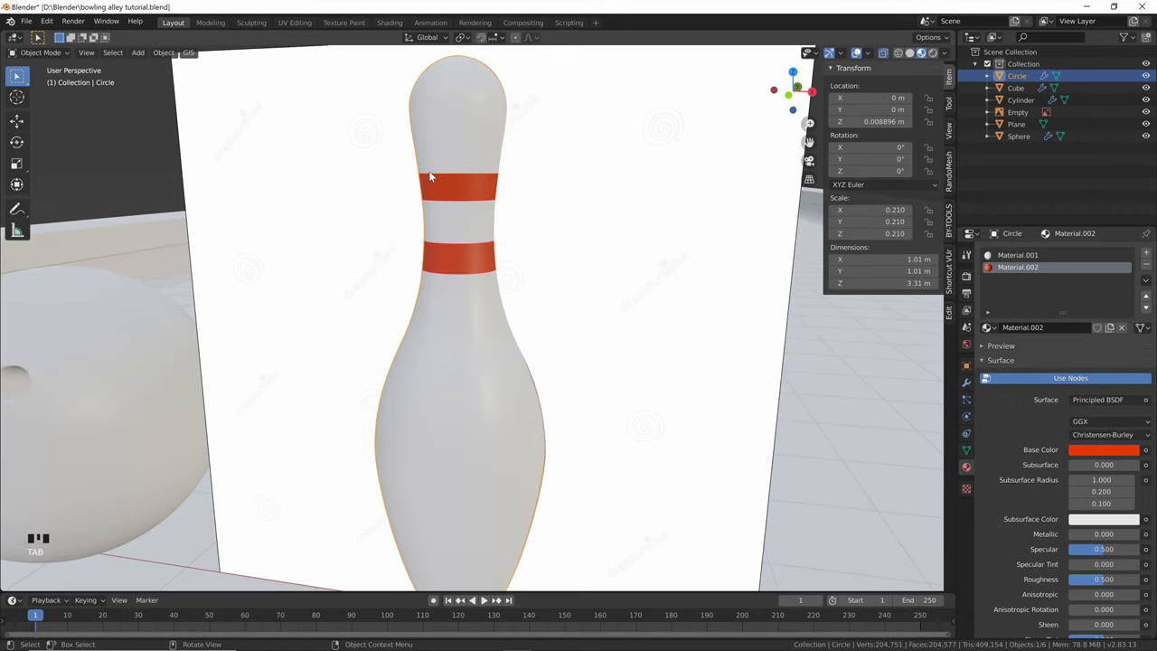
# Set the white Material.001 to Clearcoat 1.000 and Roughness 0.174
pyautogui.moveTo(432, 177); pyautogui.dragTo(488, 320, button='middle')
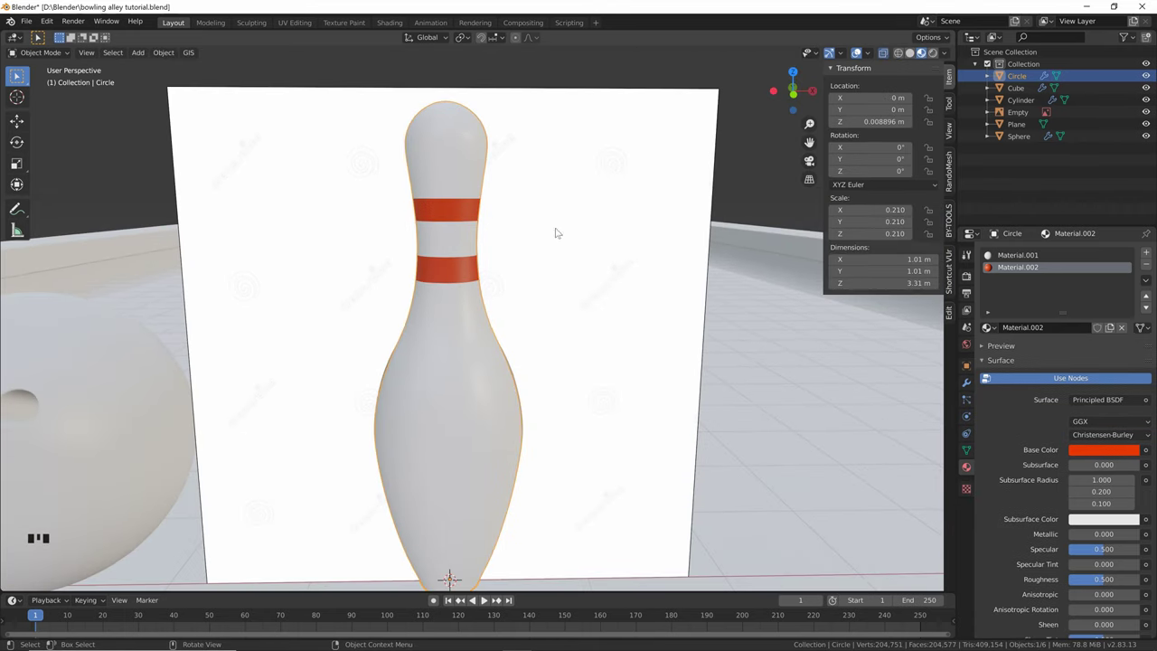
pyautogui.click(1040, 255)
pyautogui.scroll(-17, 1075, 492)
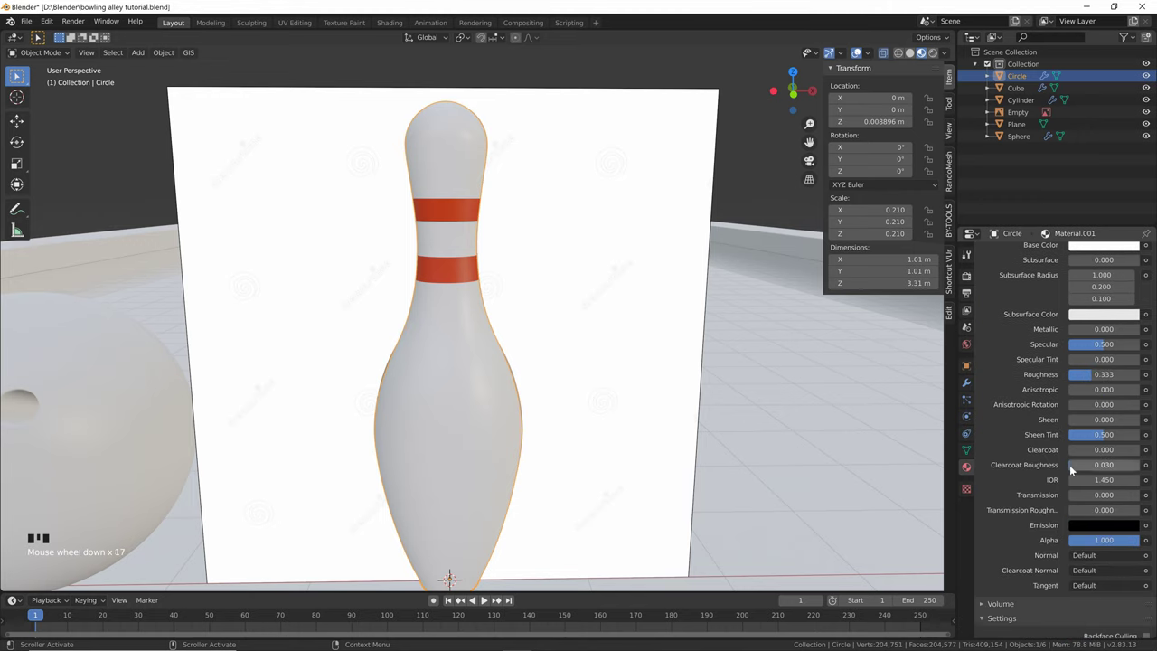
pyautogui.moveTo(1073, 449); pyautogui.dragTo(1129, 452)
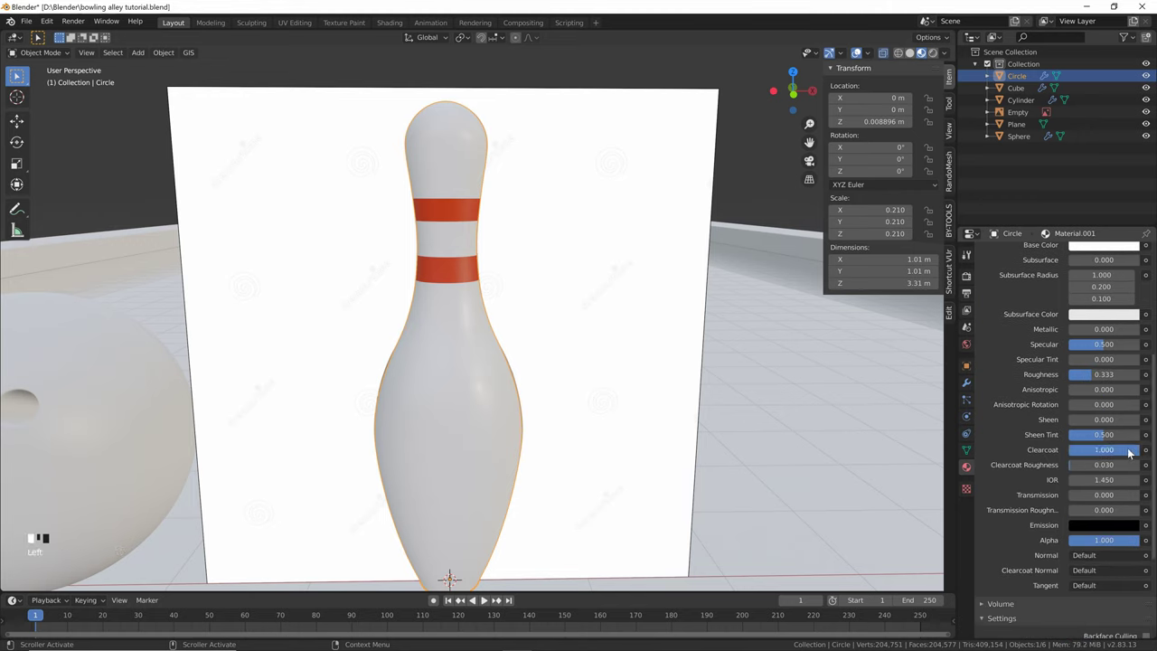
pyautogui.moveTo(1098, 372); pyautogui.dragTo(1074, 377)
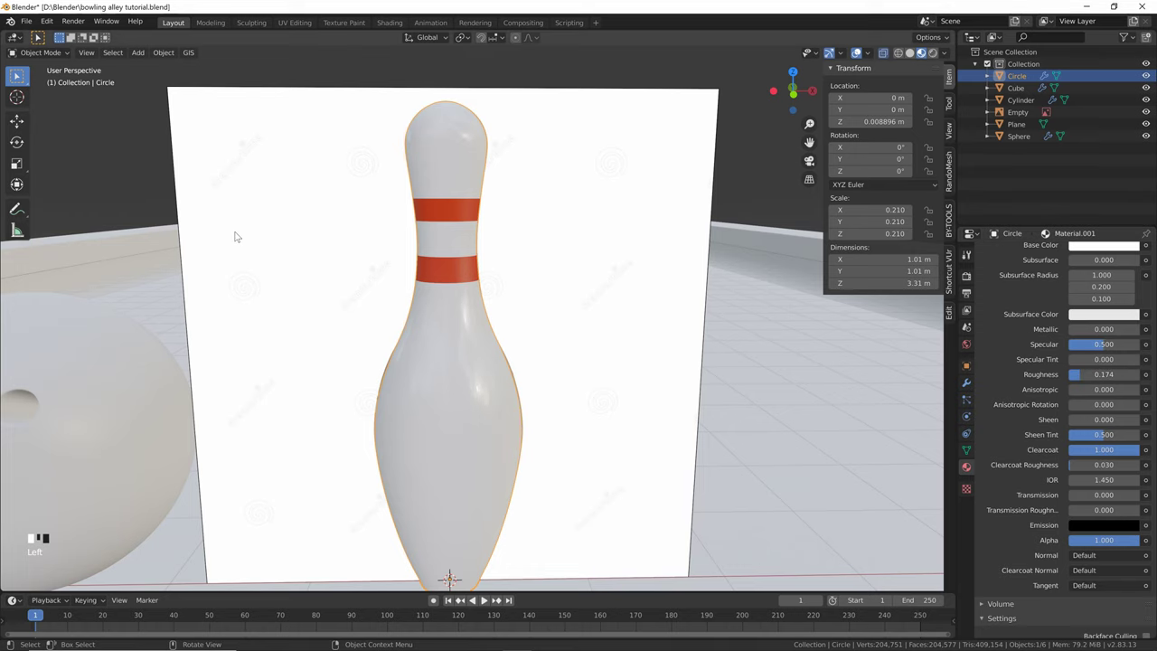
pyautogui.click(634, 176)
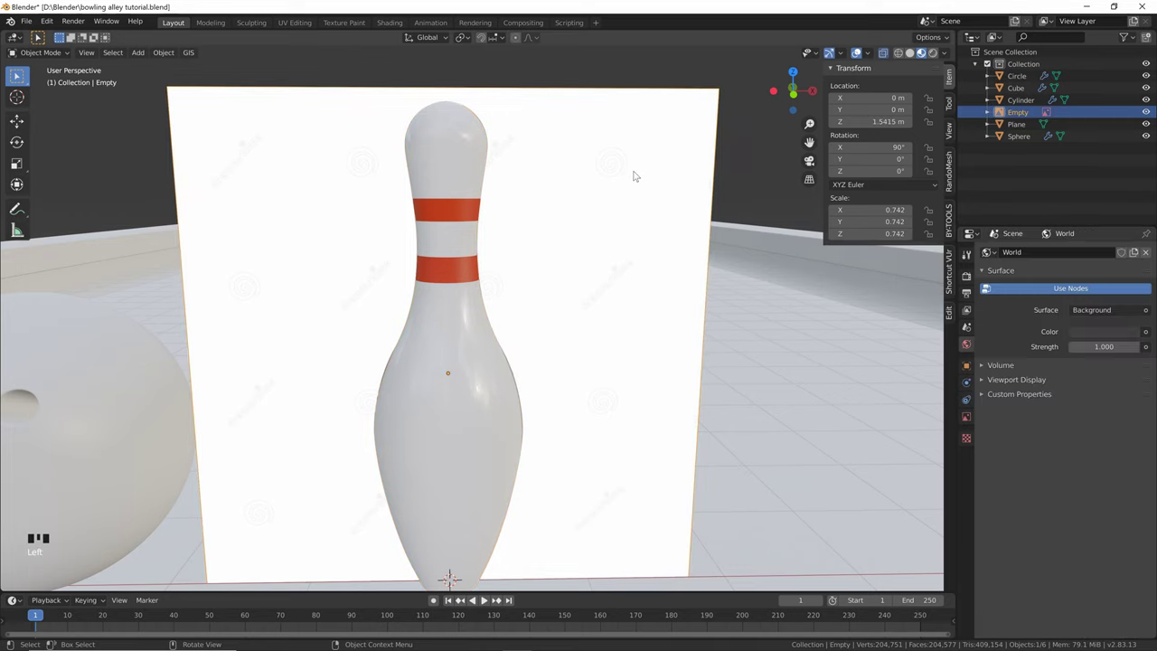
# Delete the background reference image object
pyautogui.press('Delete')
pyautogui.scroll(-4, 542, 199)
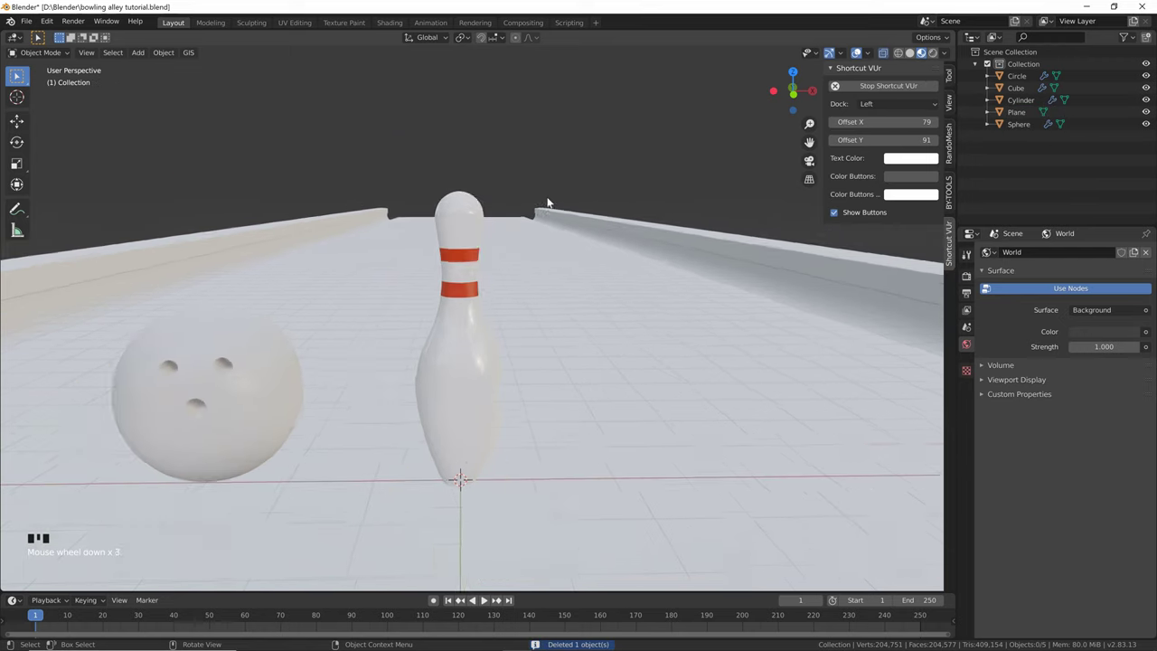
pyautogui.moveTo(523, 250); pyautogui.dragTo(459, 266, button='middle')
pyautogui.scroll(-3, 479, 256)
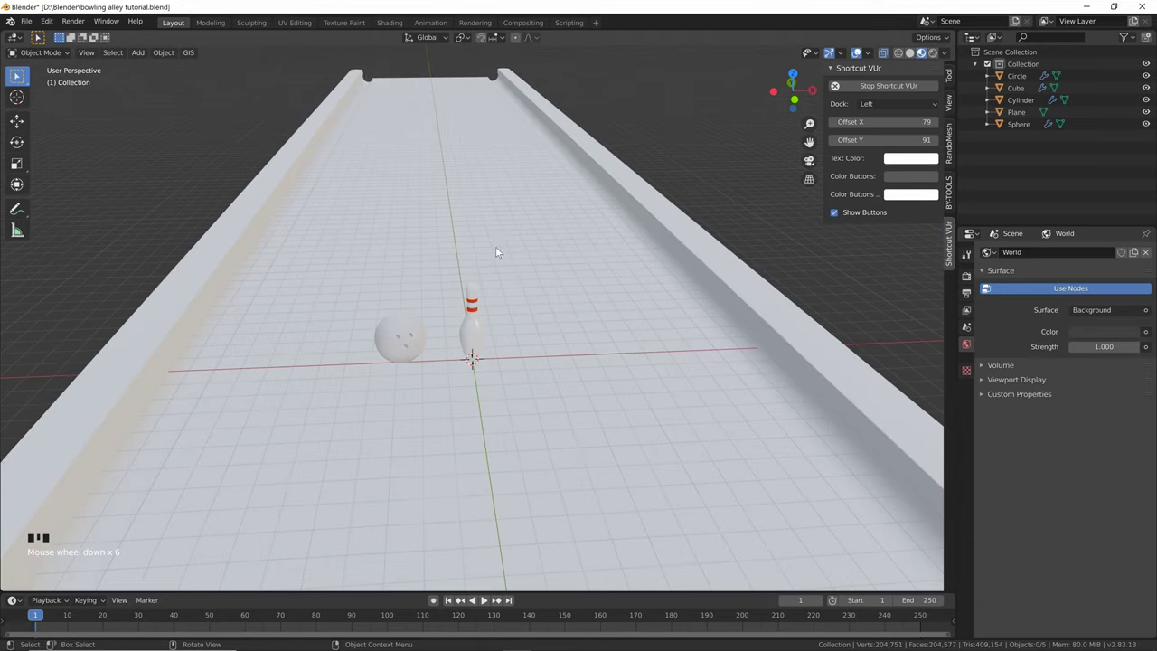
pyautogui.scroll(-3, 298, 181)
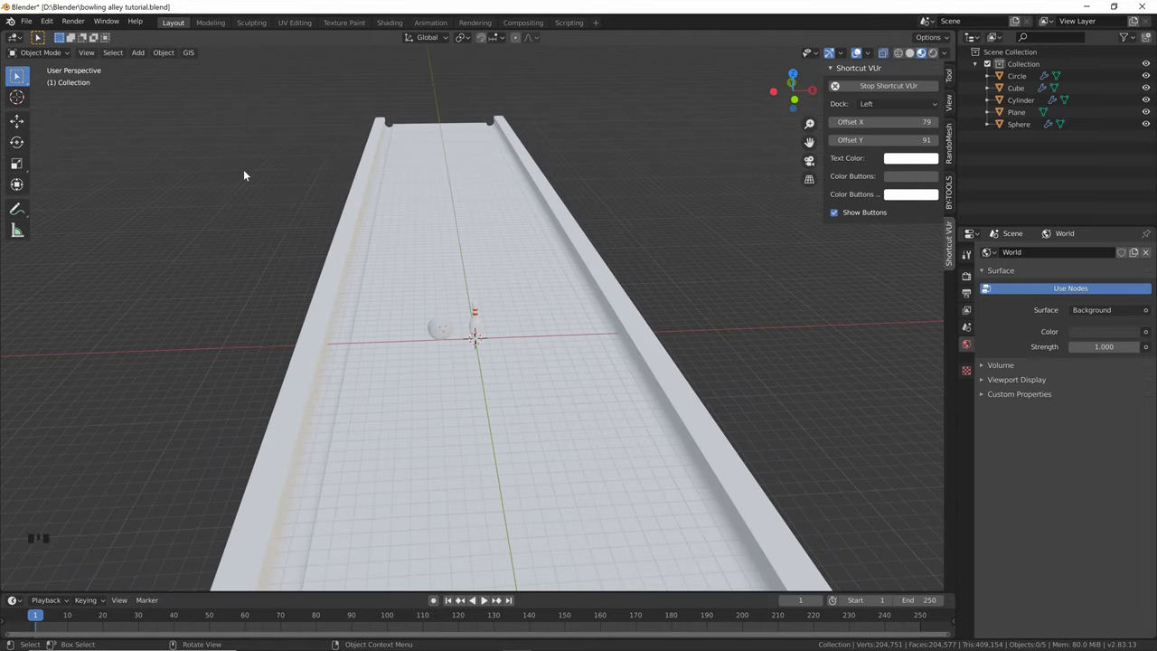
# Move the lane, gutters and plane together −34.563 m along Y
pyautogui.moveTo(243, 171); pyautogui.dragTo(625, 219)
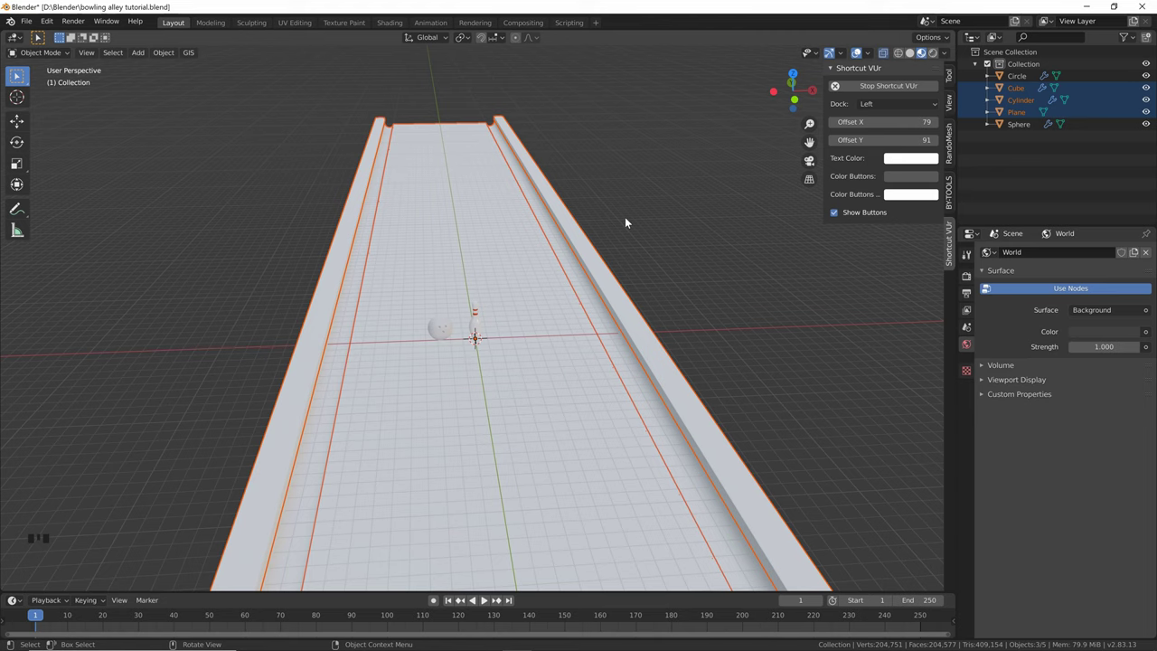
pyautogui.press('g')
pyautogui.press('y')
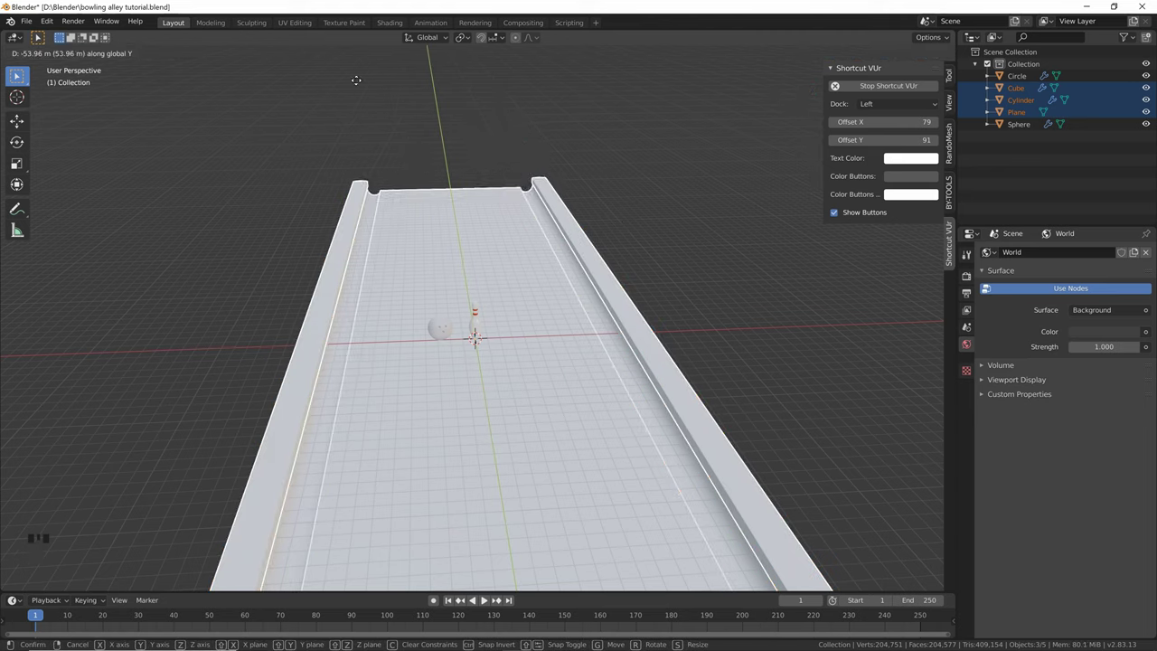
pyautogui.click(243, 230)
pyautogui.moveTo(499, 300); pyautogui.dragTo(601, 220, button='middle')
pyautogui.press('g')
pyautogui.press('y')
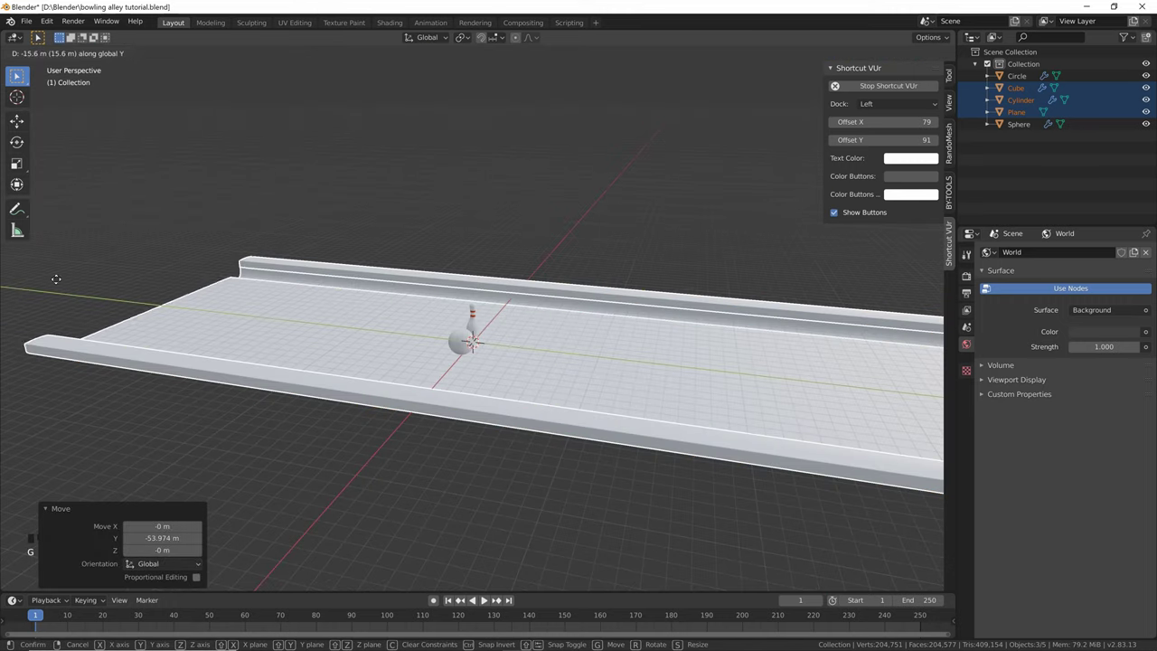
pyautogui.click(743, 405)
# In top view, move the bowling ball −7.078 m along Y, back down the lane
pyautogui.press('KP_7')
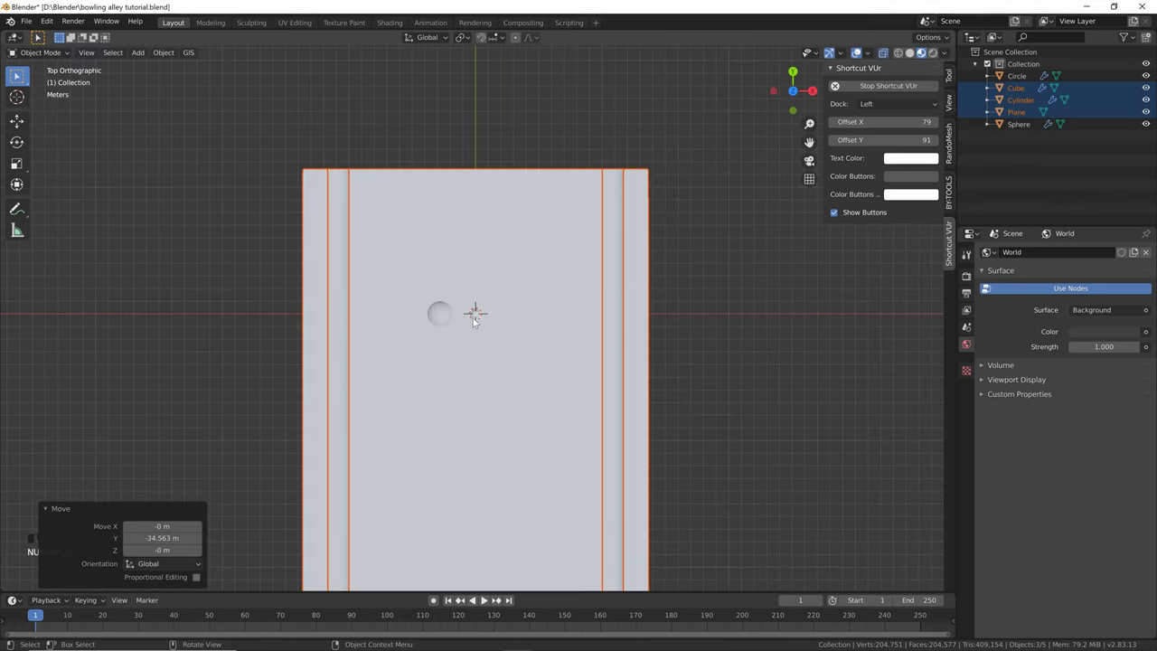
pyautogui.scroll(3, 474, 314)
pyautogui.keyDown('shift'); pyautogui.moveTo(472, 310); pyautogui.dragTo(483, 268, button='middle'); pyautogui.keyUp('shift')
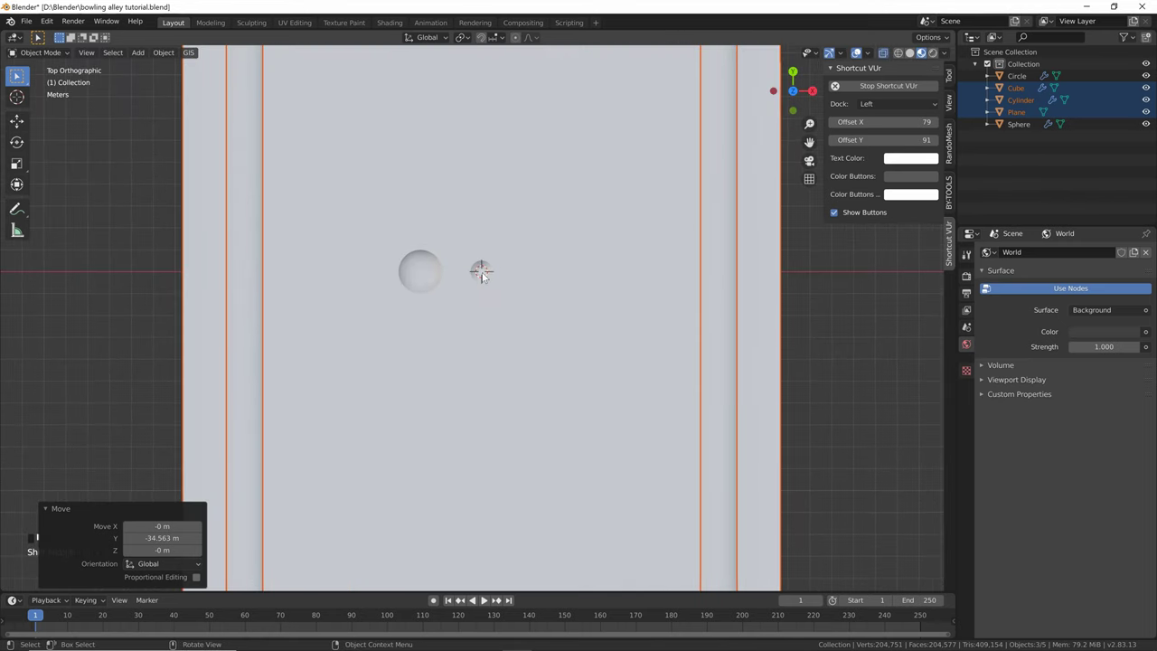
pyautogui.click(481, 272)
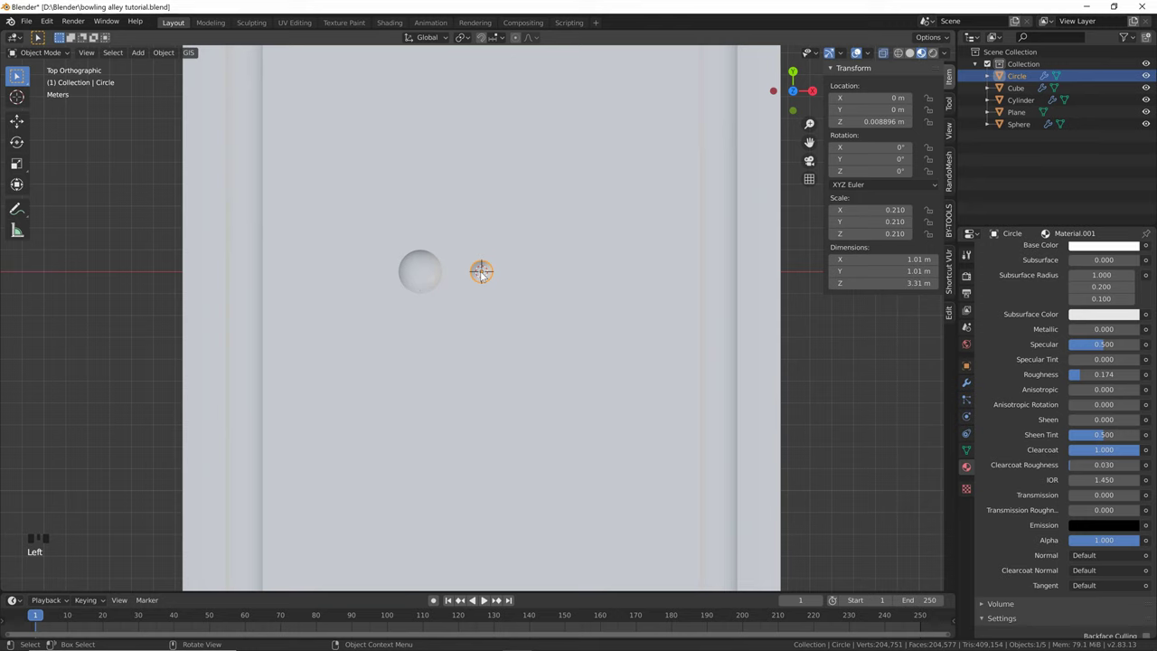
pyautogui.click(409, 277)
pyautogui.press('g')
pyautogui.press('y')
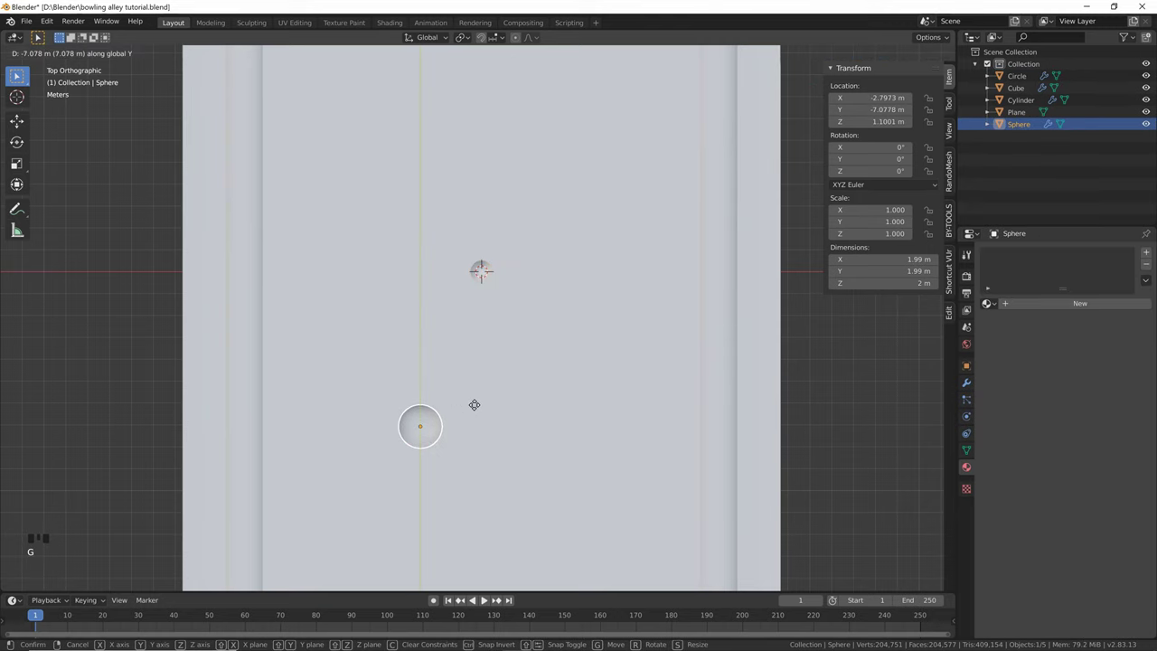
pyautogui.click(475, 405)
# Duplicate the head pin twice to form the two-pin second row
pyautogui.click(481, 271)
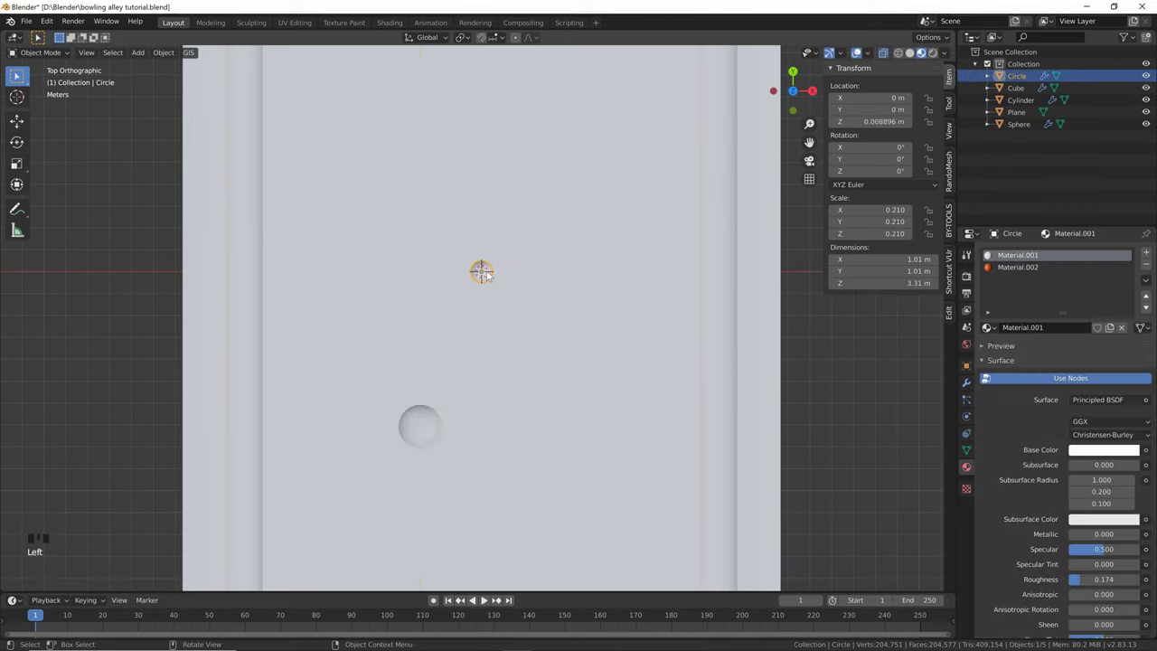
pyautogui.hotkey('shift', 'd')
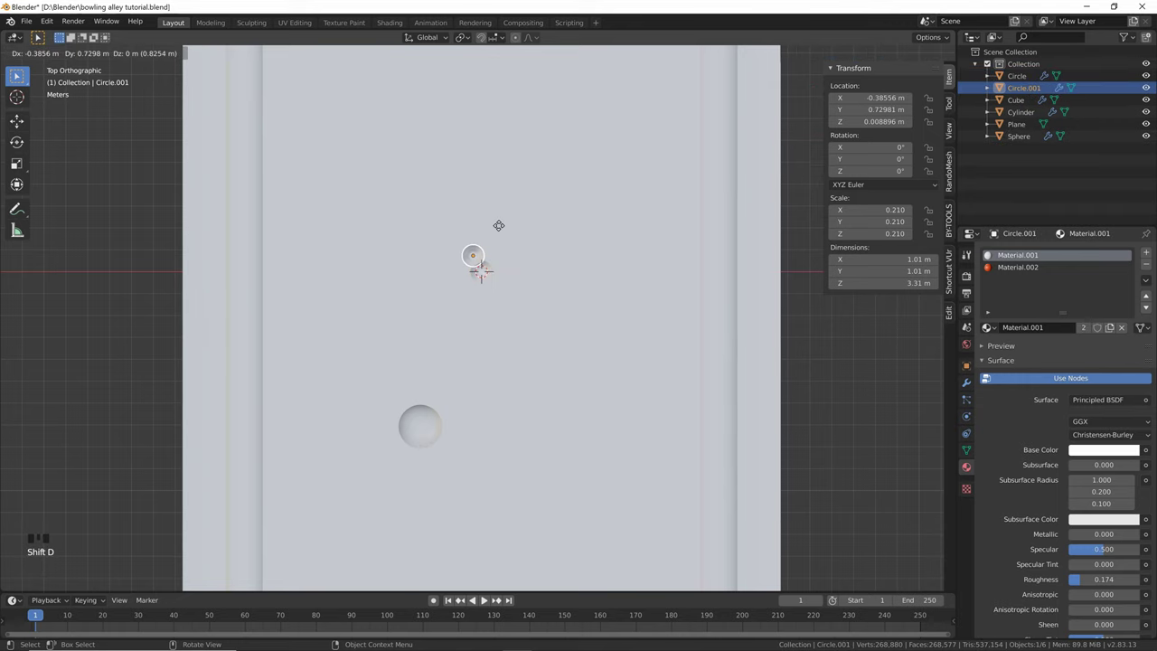
pyautogui.click(489, 221)
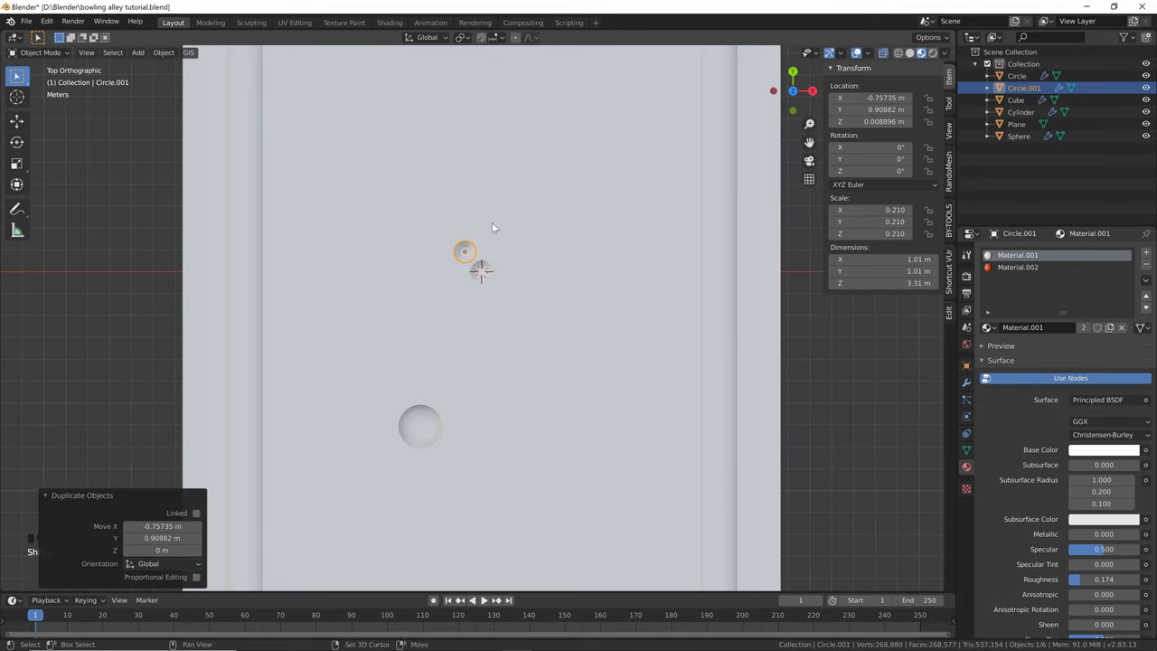
pyautogui.hotkey('shift', 'd')
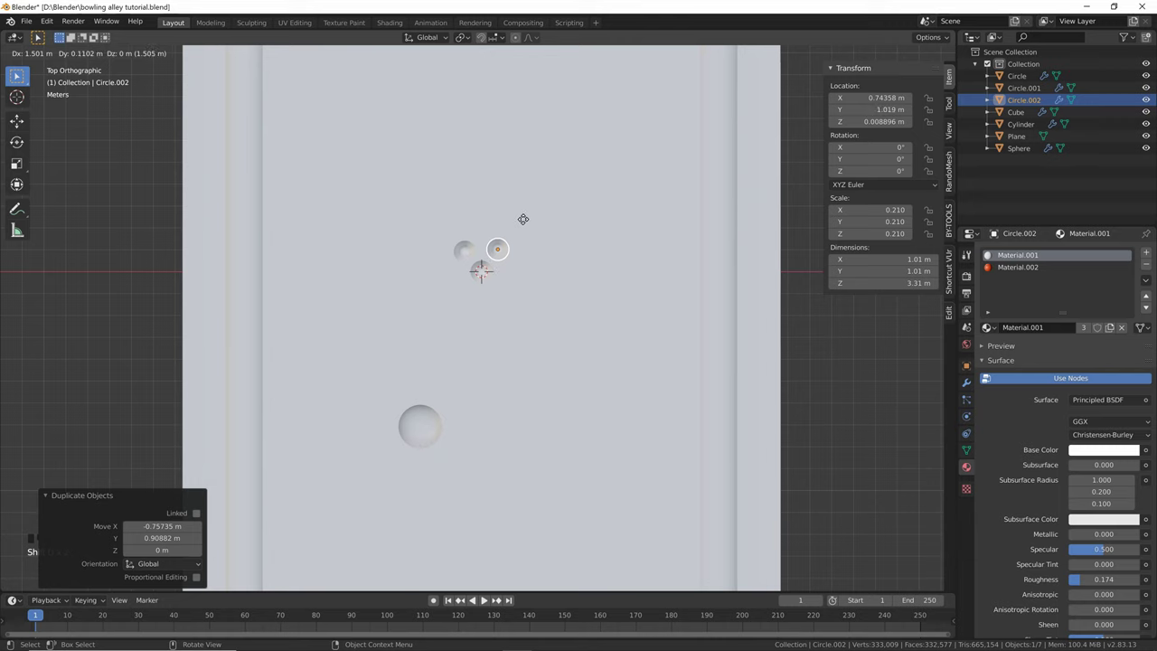
pyautogui.click(523, 221)
# Duplicate second-row pins to build the three-pin third row
pyautogui.keyDown('shift'); pyautogui.click(470, 245); pyautogui.keyUp('shift')
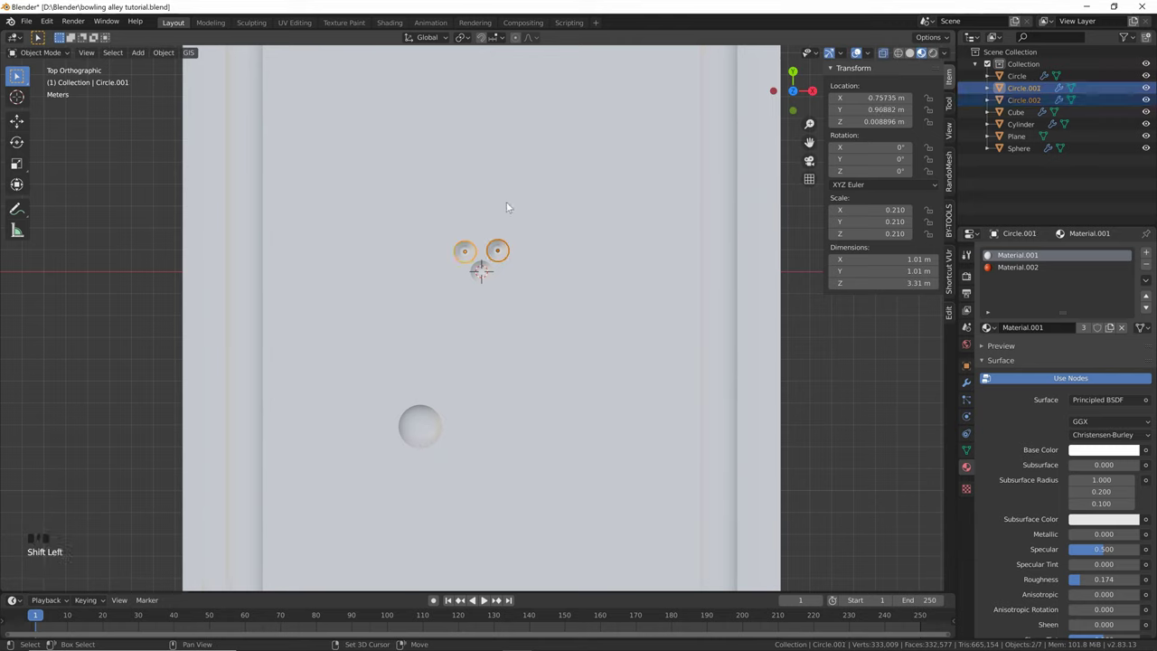
pyautogui.hotkey('shift', 'd')
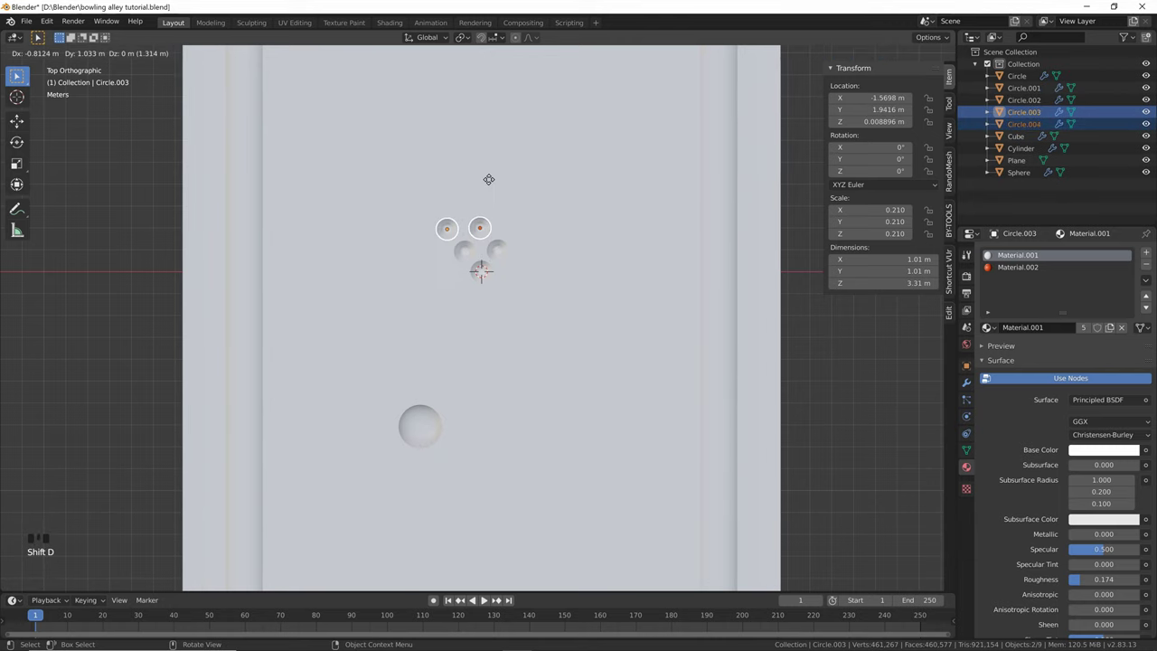
pyautogui.click(488, 179)
pyautogui.click(497, 251)
pyautogui.hotkey('shift', 'd')
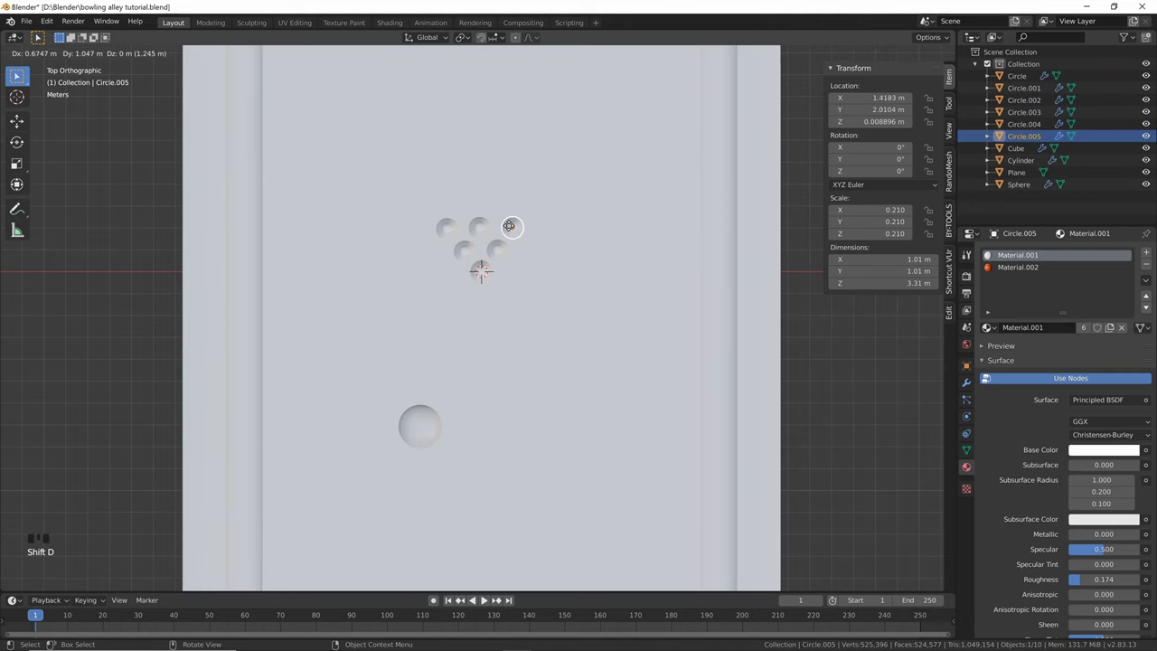
pyautogui.click(508, 226)
# Duplicate third-row pins to complete the four-pin back row, making ten pins
pyautogui.keyDown('shift'); pyautogui.click(479, 227); pyautogui.keyUp('shift')
pyautogui.keyDown('shift'); pyautogui.click(446, 228); pyautogui.keyUp('shift')
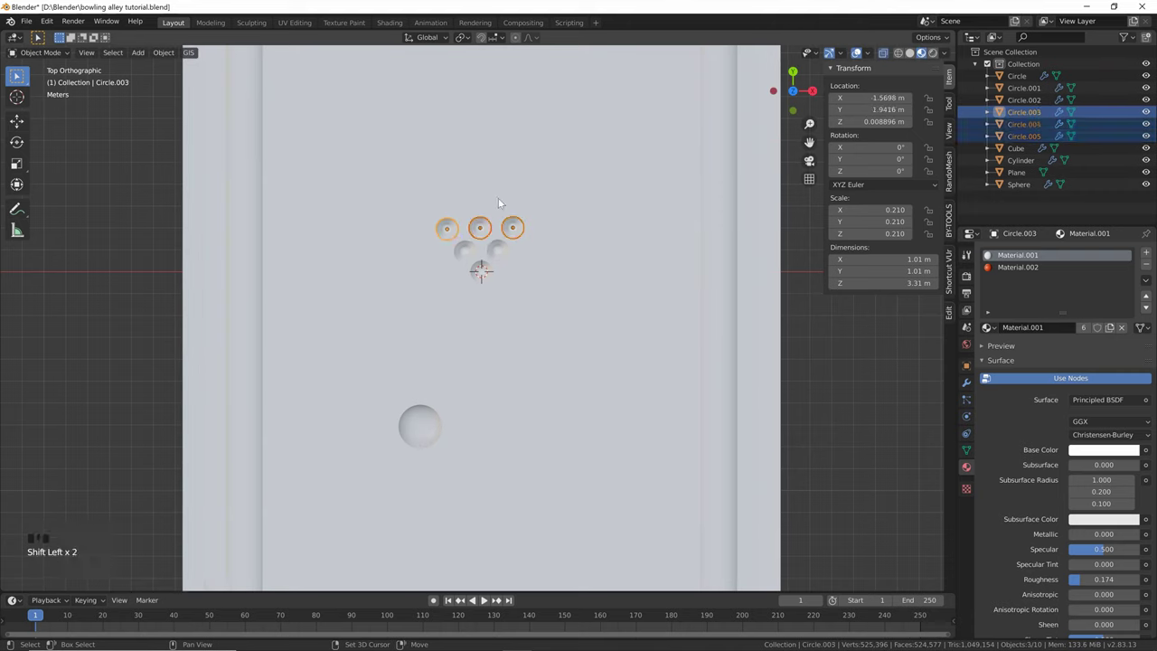
pyautogui.hotkey('shift', 'd')
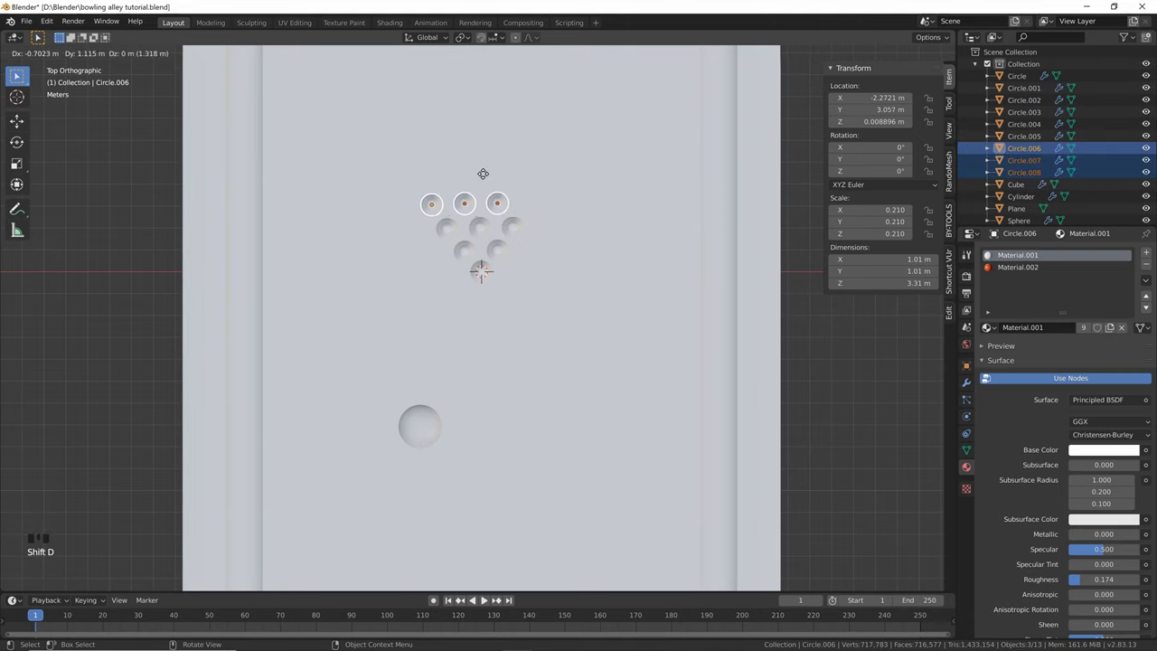
pyautogui.click(491, 183)
pyautogui.click(510, 224)
pyautogui.hotkey('shift', 'd')
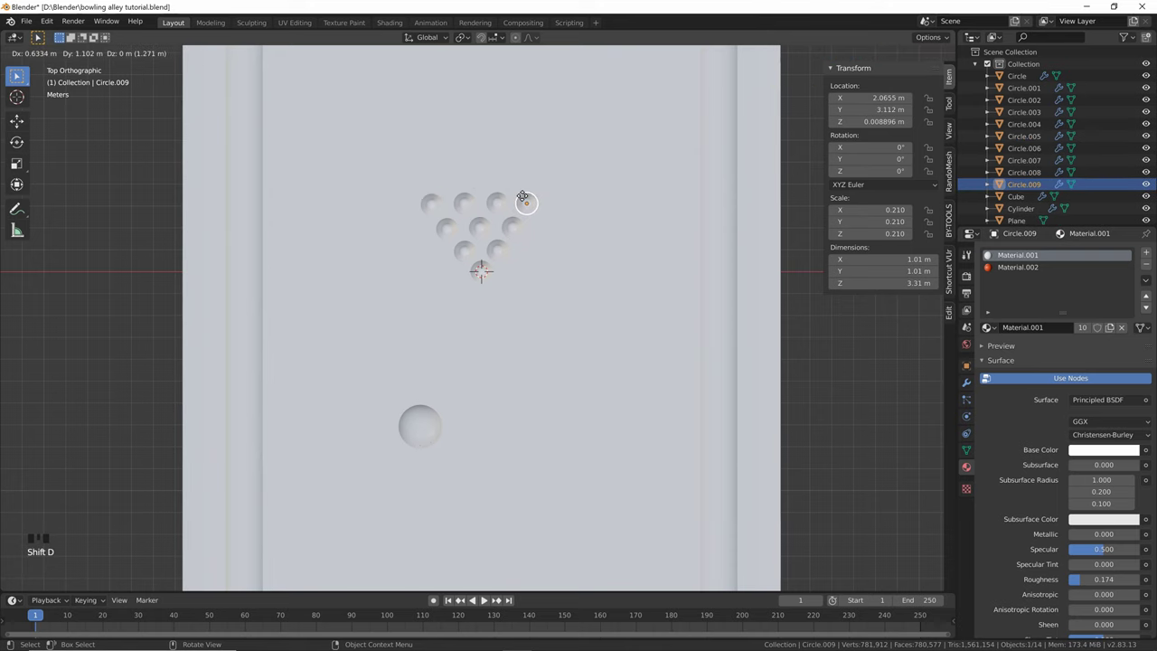
pyautogui.click(516, 194)
pyautogui.moveTo(514, 193); pyautogui.dragTo(559, 147, button='middle')
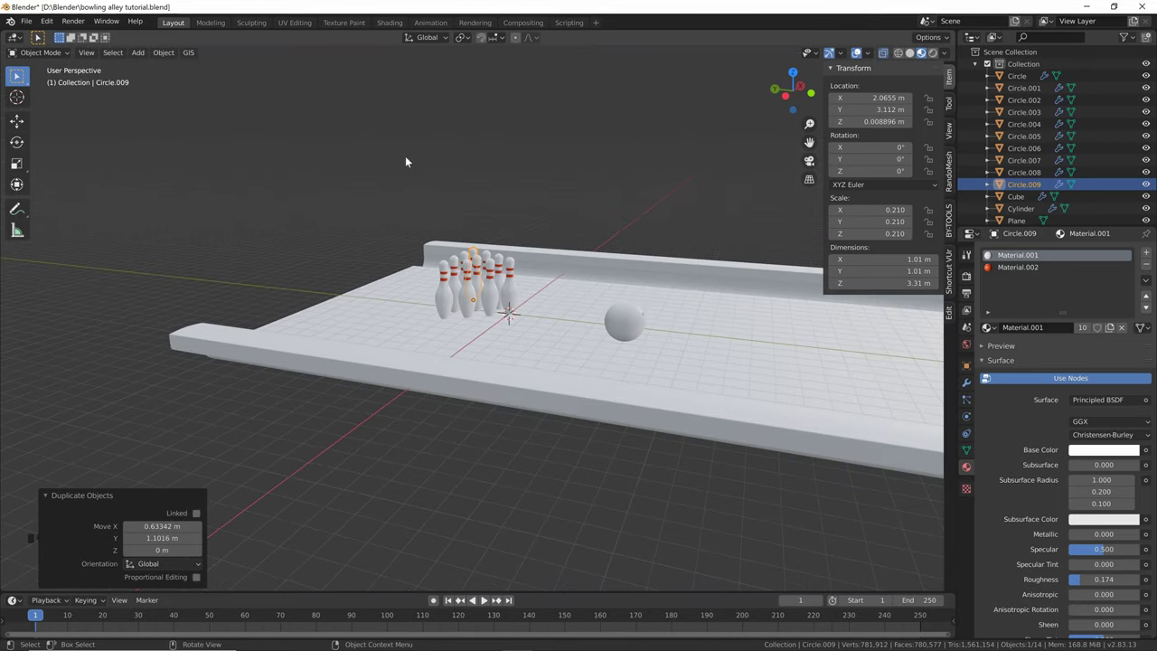
# Add a cube and raise it about 10.9 m above the lane
pyautogui.hotkey('shift', 'a')
pyautogui.moveTo(491, 168)
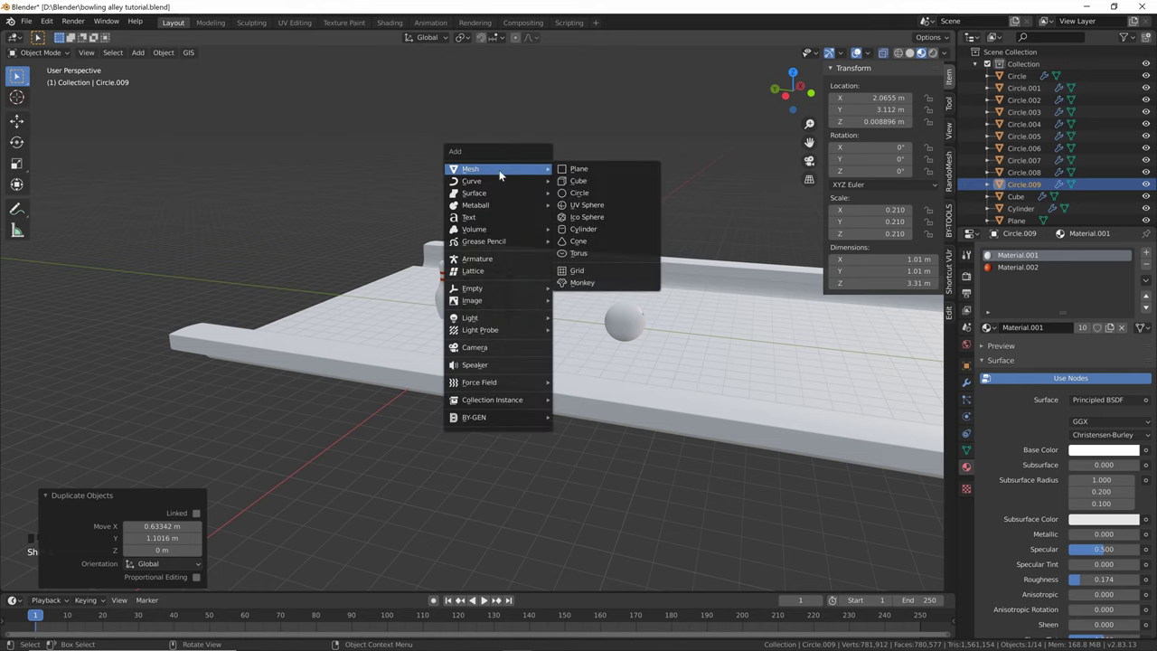
pyautogui.click(600, 181)
pyautogui.press('g')
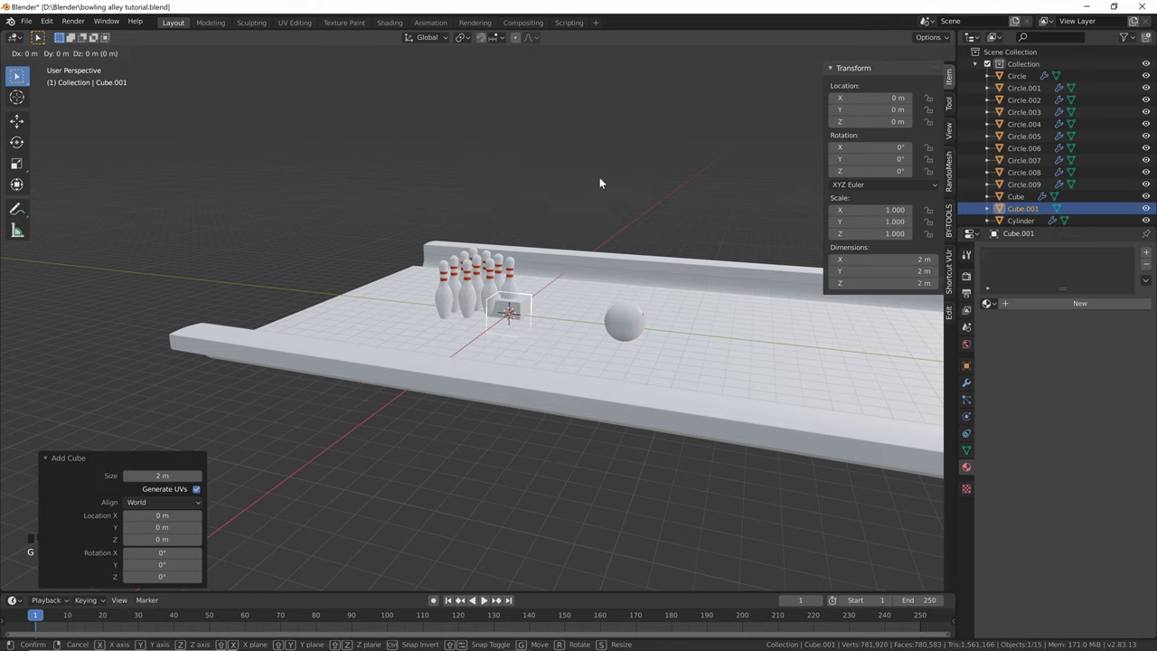
pyautogui.press('z')
pyautogui.click(585, 525)
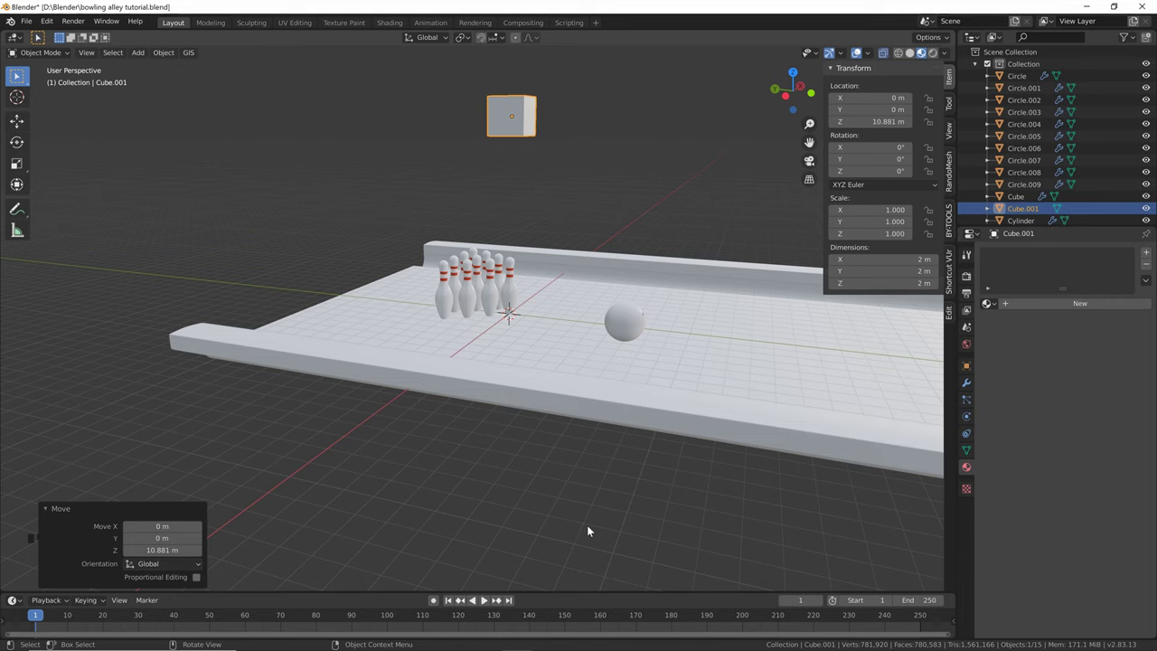
# Scale the cube by 15 along X, 10 along Y and 5 along Z
pyautogui.write('sx15')
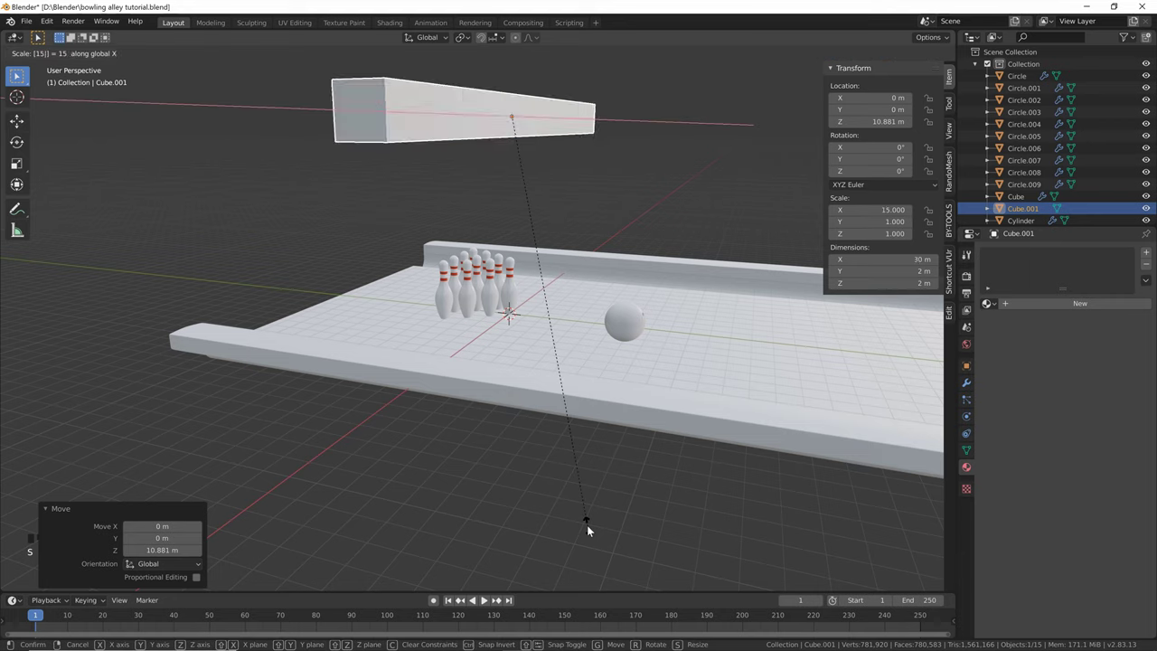
pyautogui.press('Return')
pyautogui.write('sy')
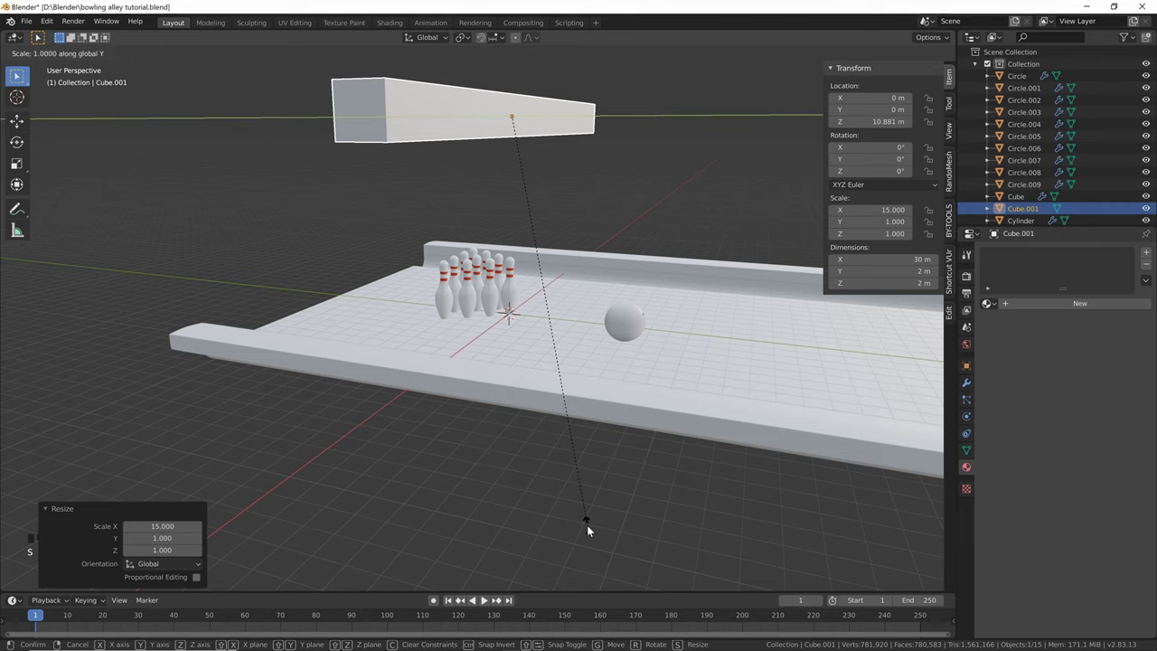
pyautogui.write('10')
pyautogui.press('Return')
pyautogui.write('sz')
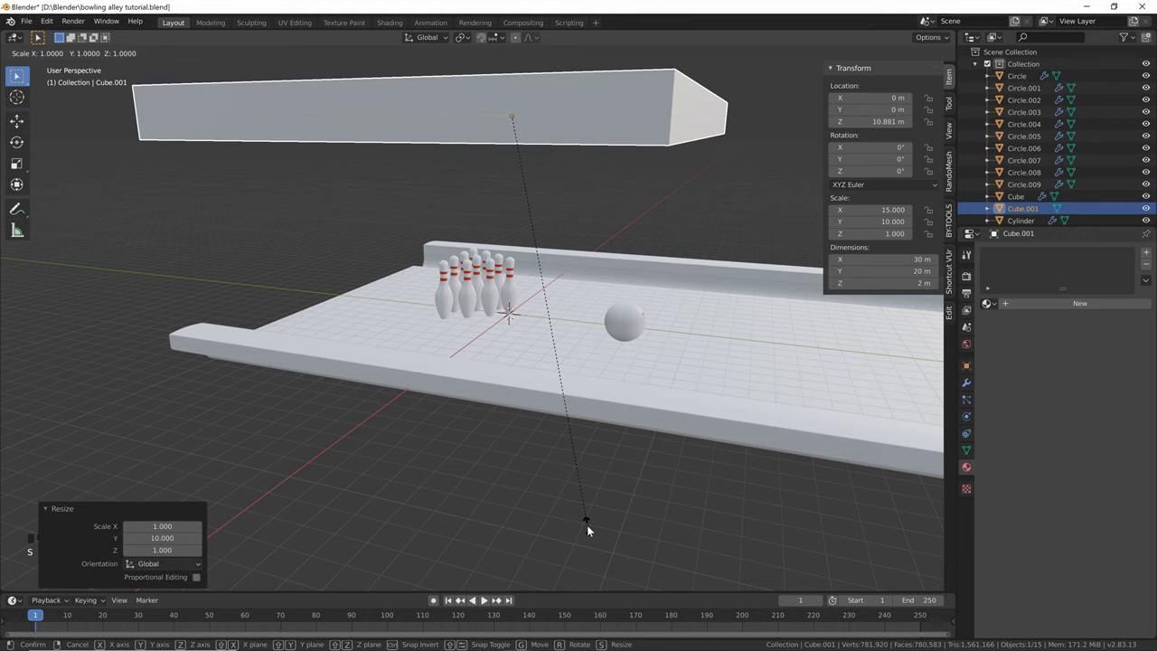
pyautogui.write('5')
pyautogui.press('Return')
pyautogui.moveTo(586, 524); pyautogui.dragTo(648, 526, button='middle')
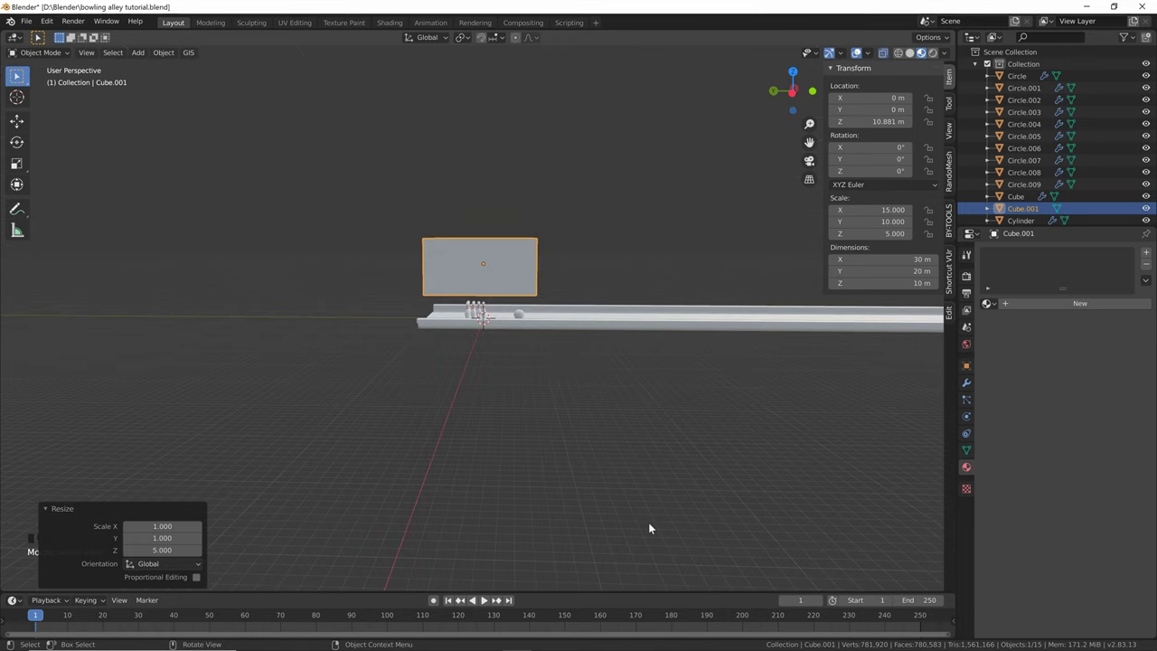
# Move the box about 12 m along Y so it hangs over the pins
pyautogui.press('g')
pyautogui.press('x')
pyautogui.press('Escape')
pyautogui.press('g')
pyautogui.press('y')
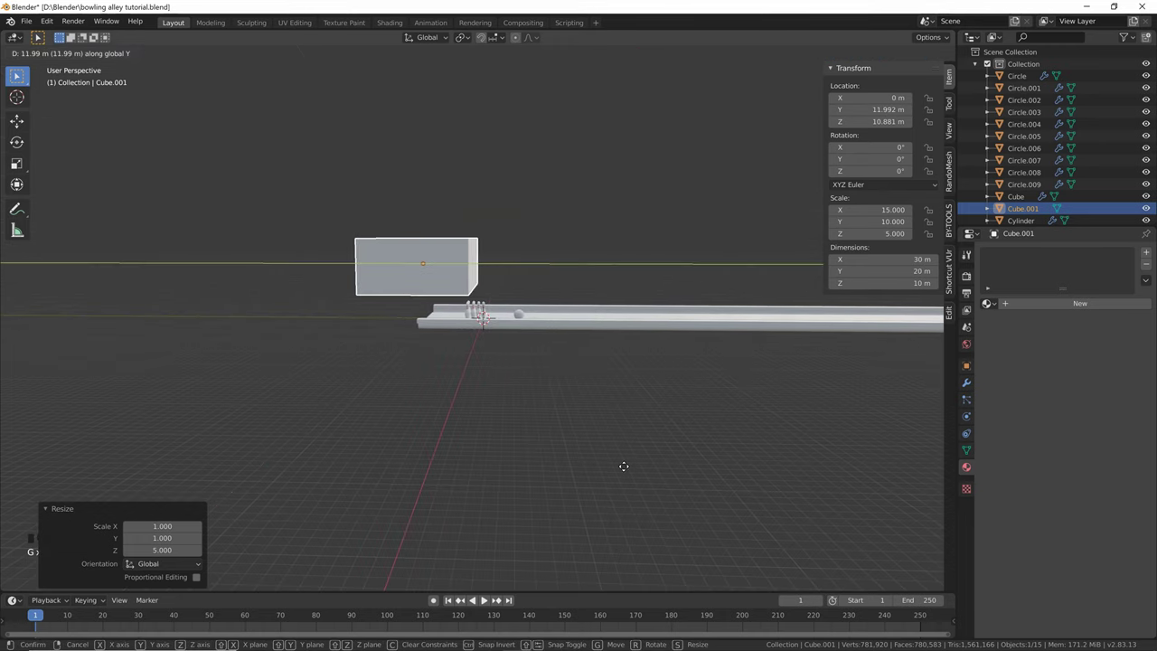
pyautogui.click(624, 471)
pyautogui.click(623, 318)
pyautogui.moveTo(622, 319); pyautogui.dragTo(535, 288, button='middle')
# In Edit Mode on the lane, select the vertices at its far end
pyautogui.click(504, 308)
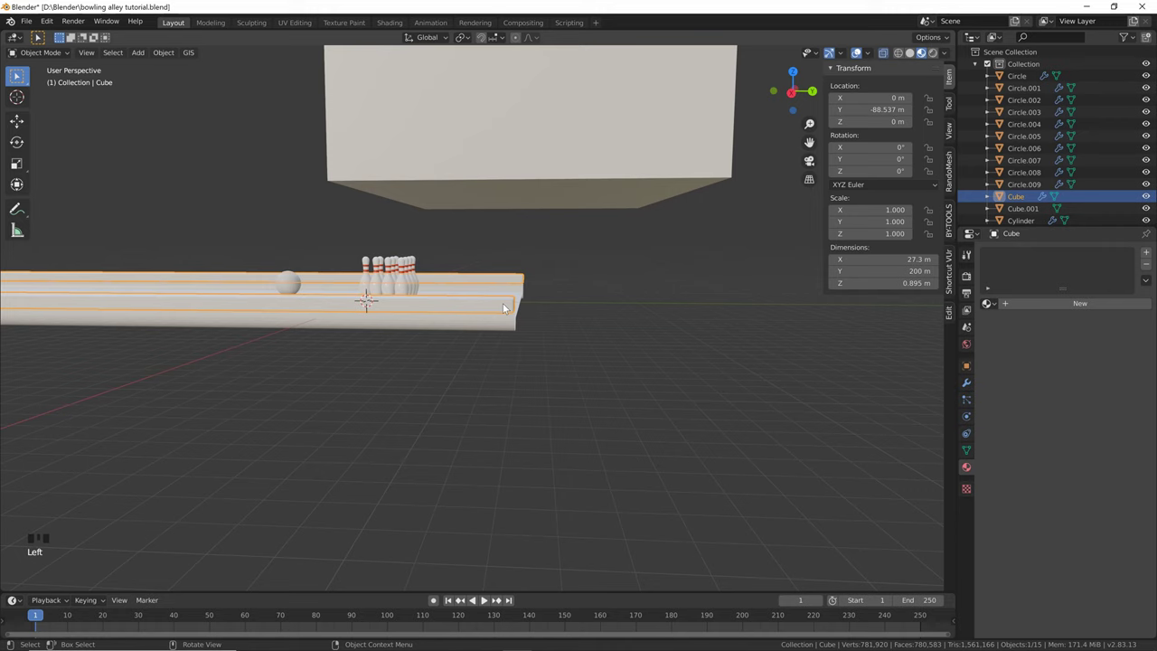
pyautogui.press('Tab')
pyautogui.scroll(2, 531, 304)
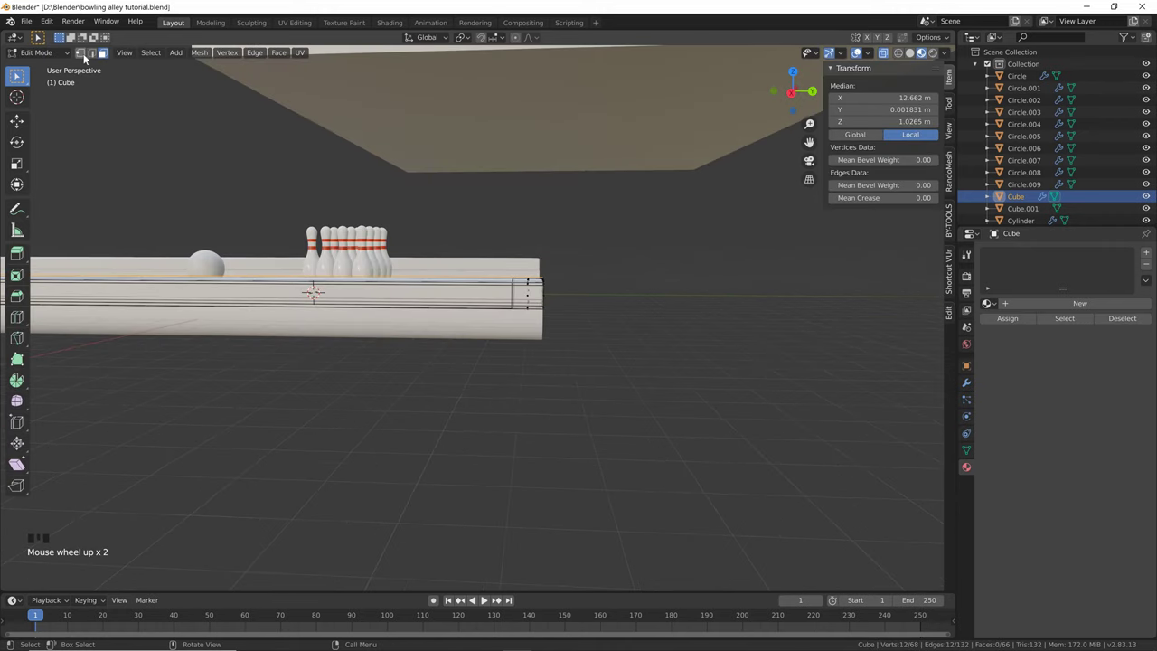
pyautogui.click(613, 289)
pyautogui.moveTo(624, 240); pyautogui.dragTo(534, 342)
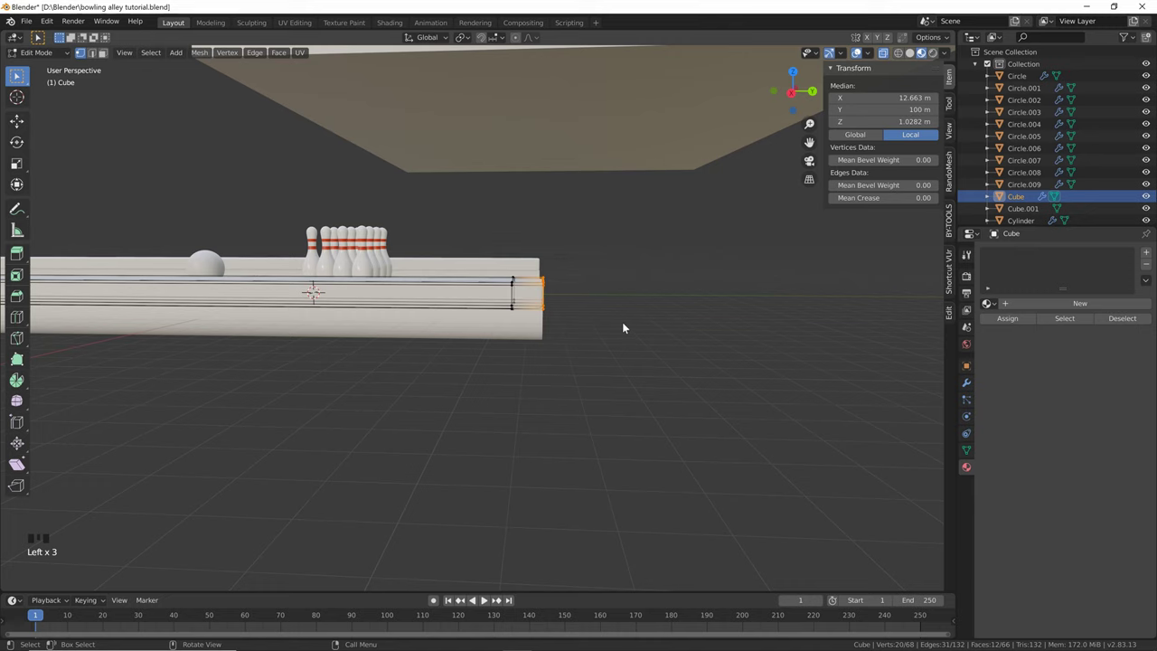
# Extrude the lane's end face and raise the new section vertically
pyautogui.press('e')
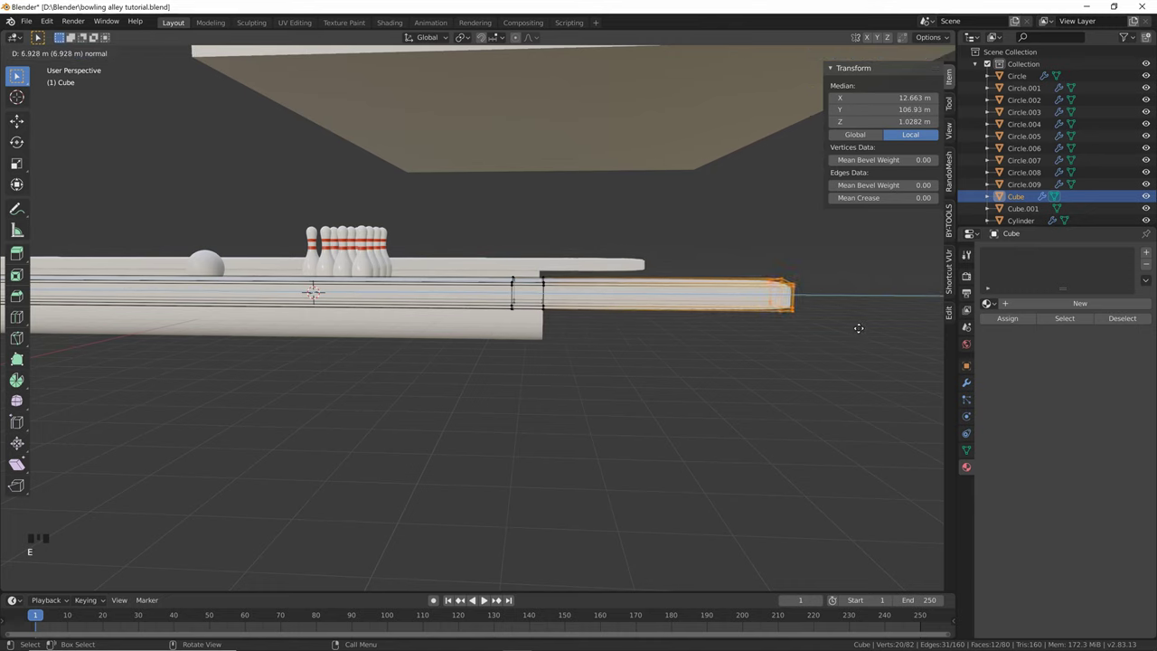
pyautogui.click(865, 327)
pyautogui.press('g')
pyautogui.press('z')
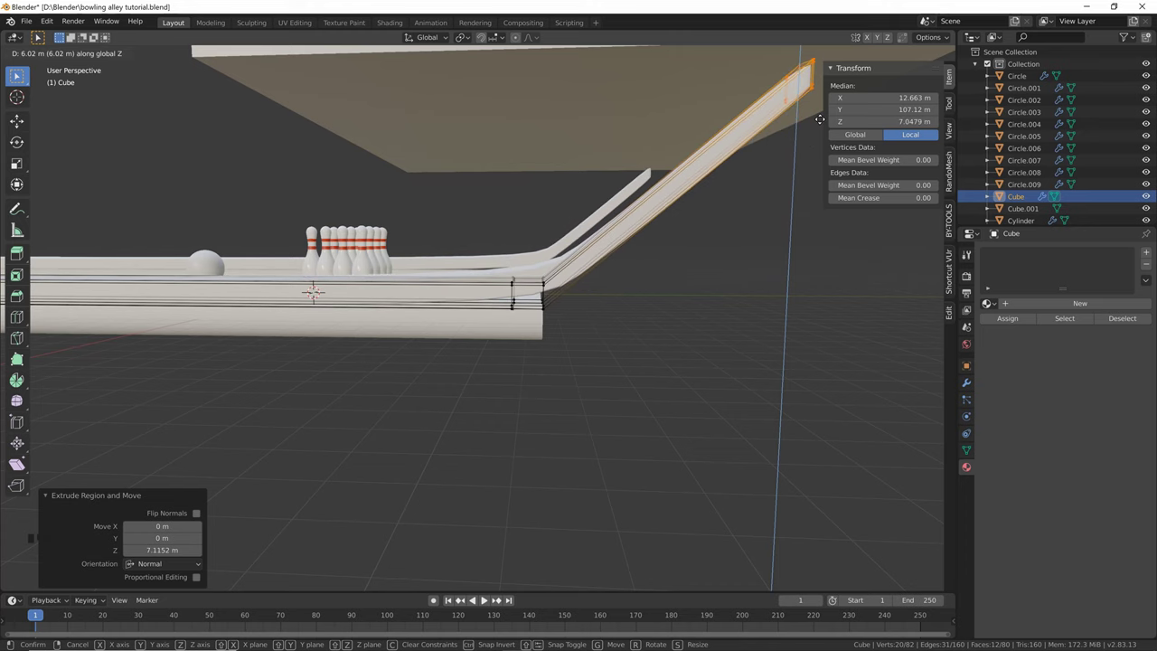
pyautogui.click(796, 96)
pyautogui.moveTo(798, 95); pyautogui.dragTo(688, 201, button='middle')
# Rotate the raised end 91° about X and lift it about 0.57 m
pyautogui.press('r')
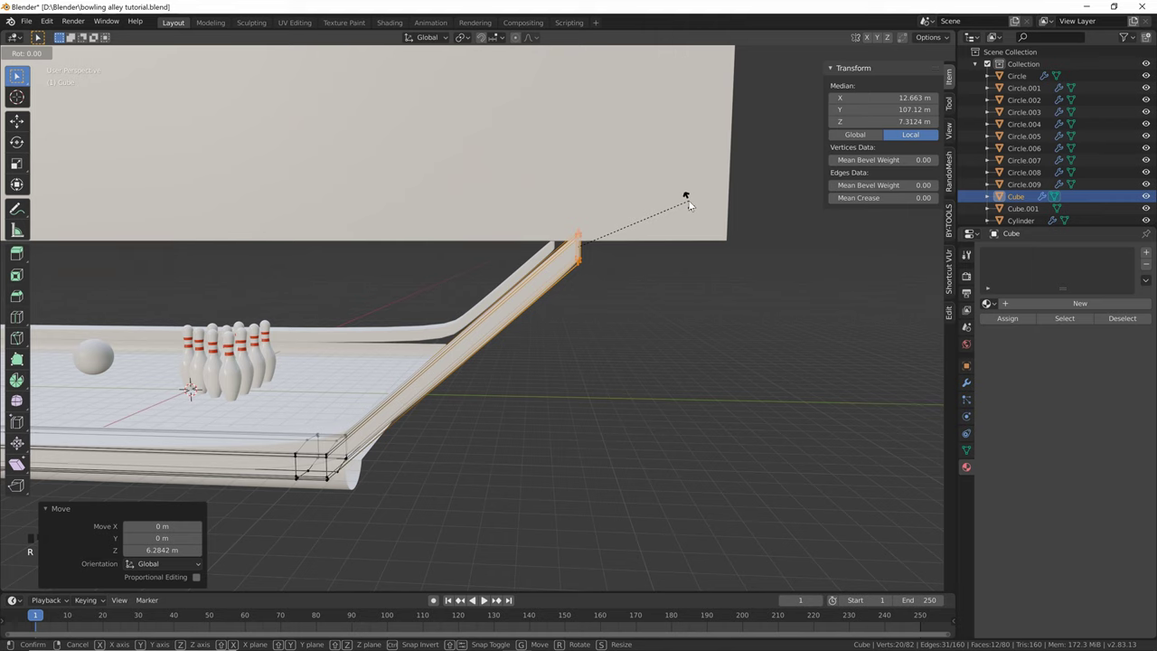
pyautogui.press('x')
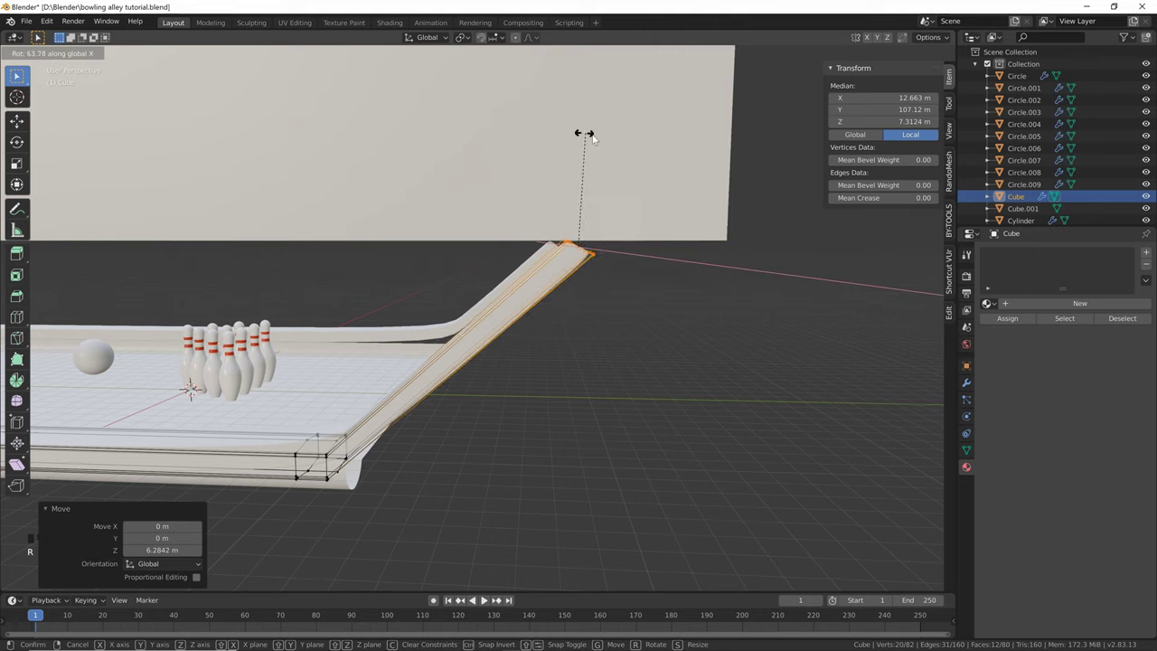
pyautogui.click(527, 130)
pyautogui.press('g')
pyautogui.press('z')
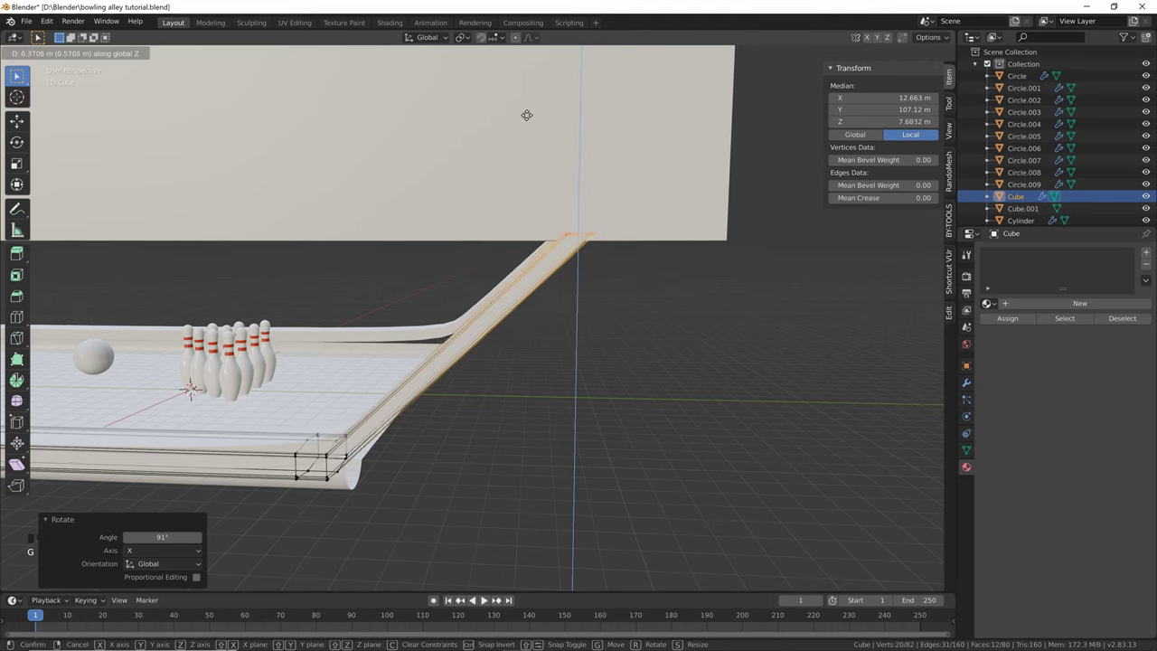
pyautogui.click(527, 110)
pyautogui.keyDown('shift'); pyautogui.moveTo(348, 432); pyautogui.dragTo(487, 412, button='middle'); pyautogui.keyUp('shift')
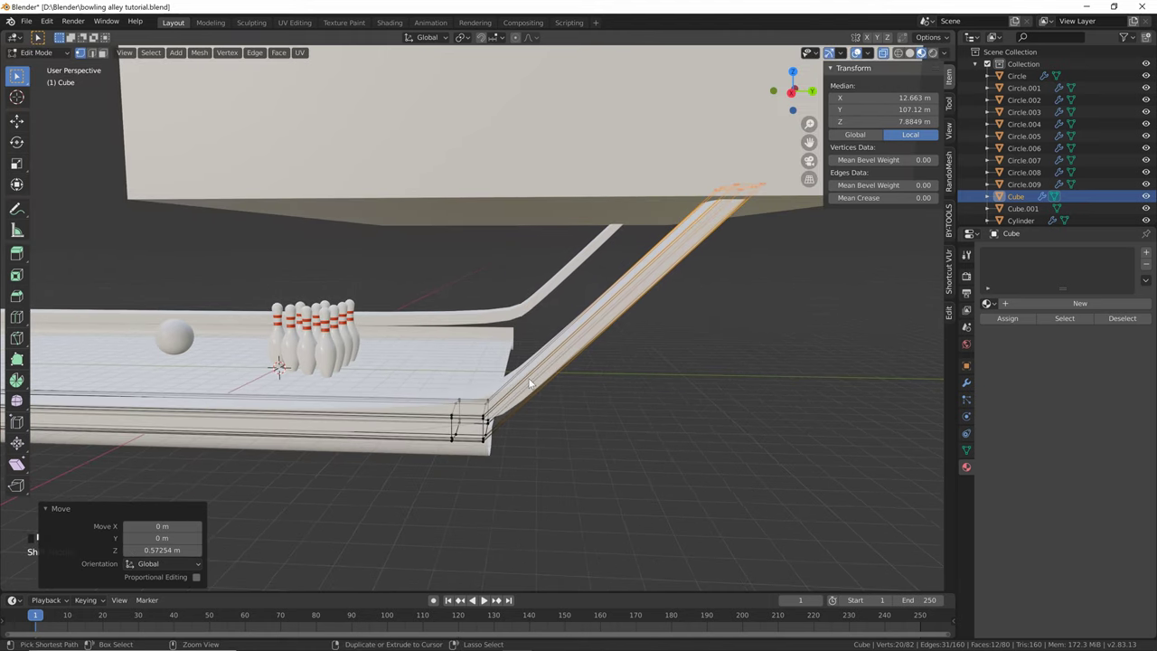
# Add an edge loop across the ramp, tilt it 16.9° about X and scale it to 0.8
pyautogui.hotkey('ctrl', 'r')
pyautogui.click(581, 329)
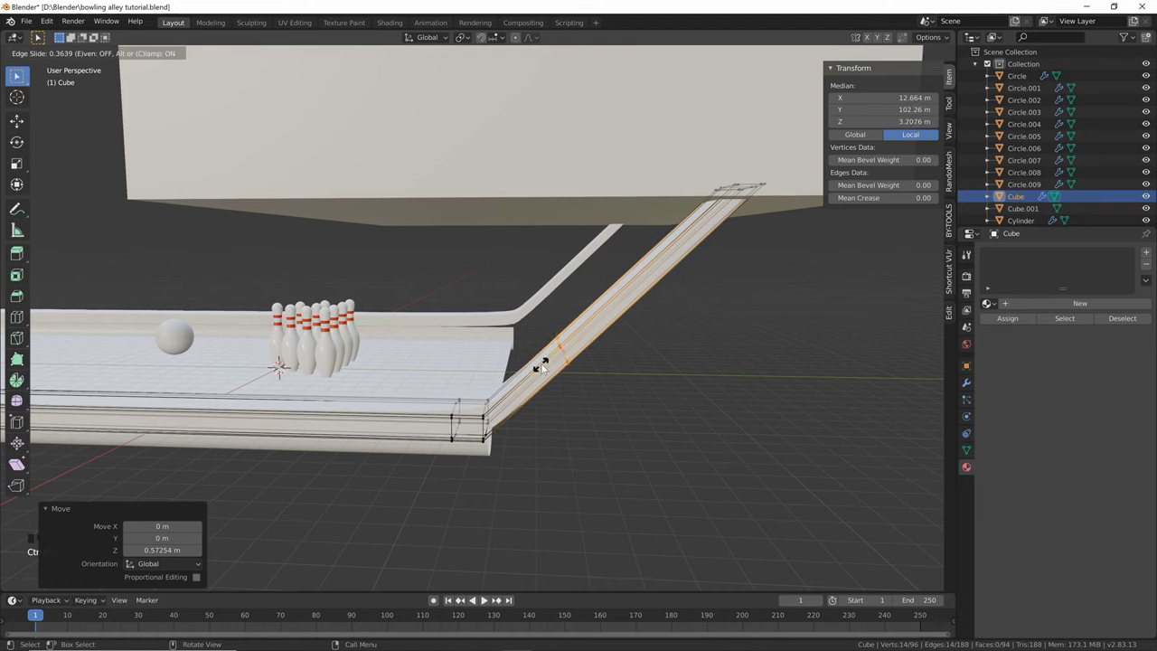
pyautogui.click(480, 415)
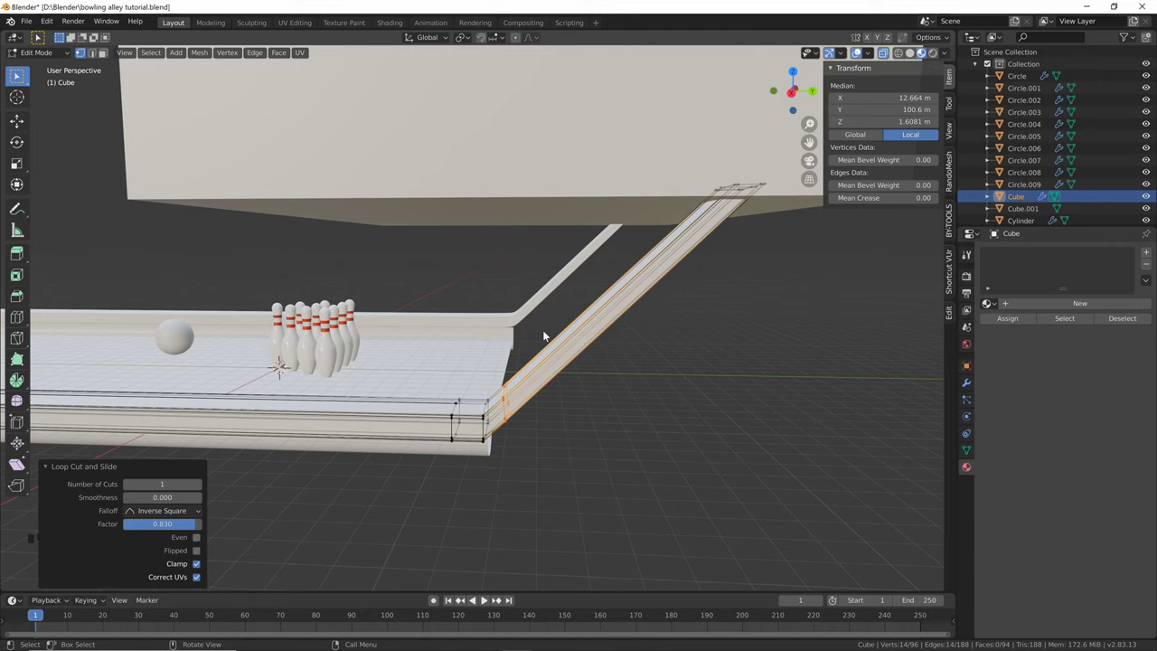
pyautogui.press('r')
pyautogui.press('x')
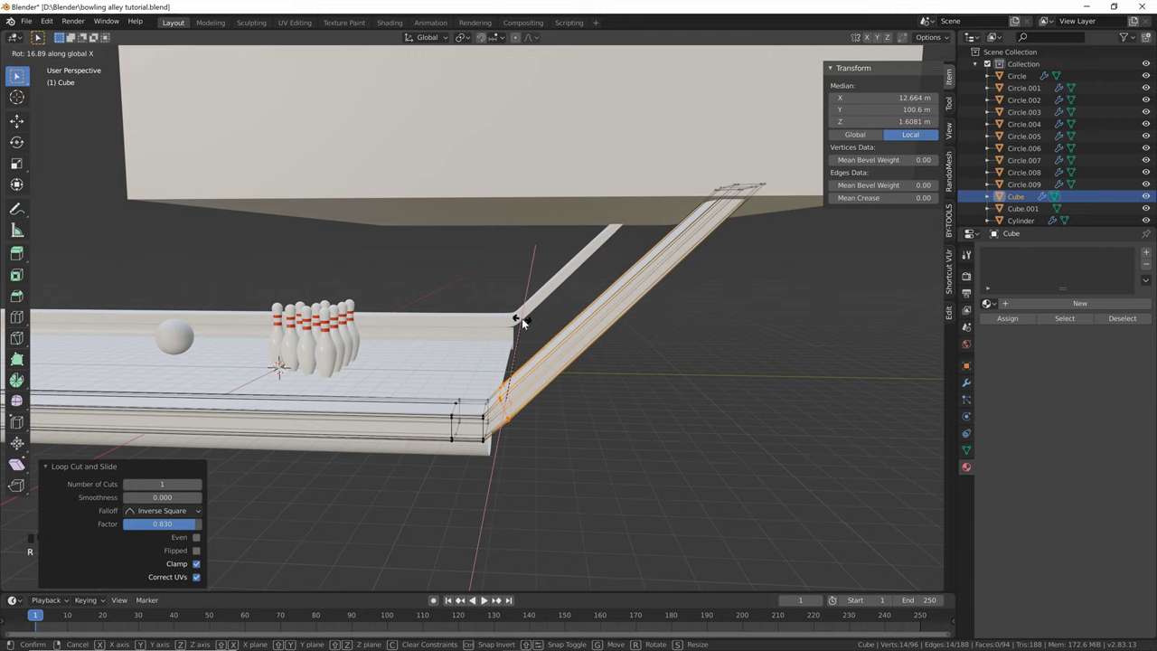
pyautogui.click(522, 318)
pyautogui.press('s')
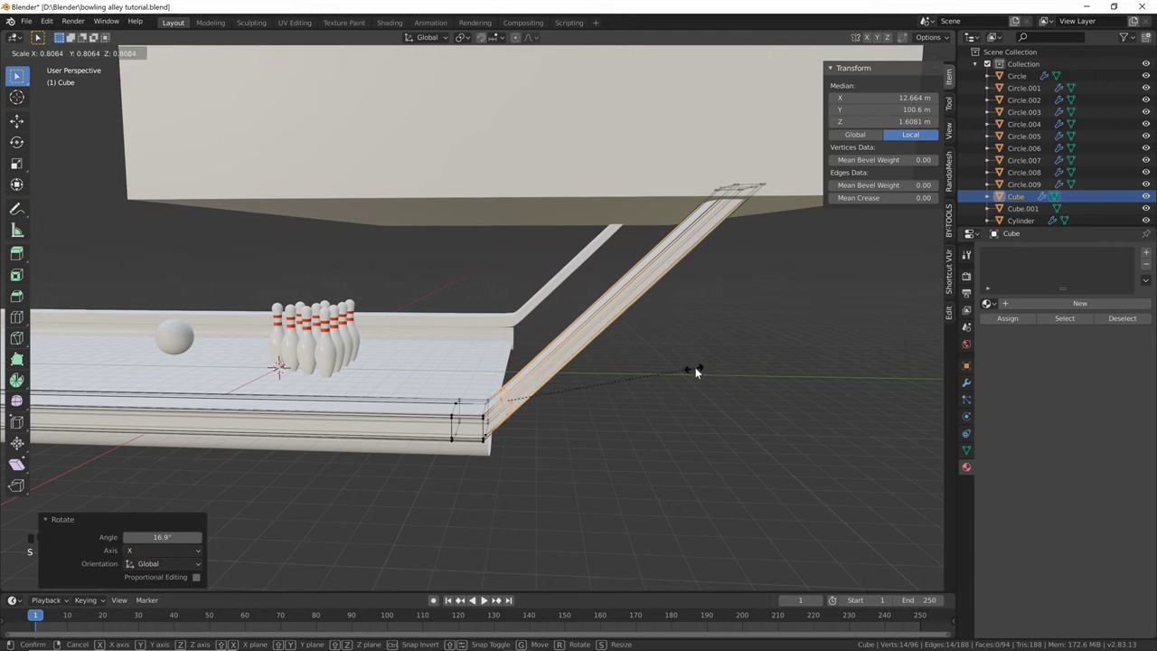
pyautogui.click(691, 367)
pyautogui.moveTo(678, 366); pyautogui.dragTo(434, 352, button='middle')
# Widen the ramp section to 1.149 along X and return to Object Mode
pyautogui.press('s')
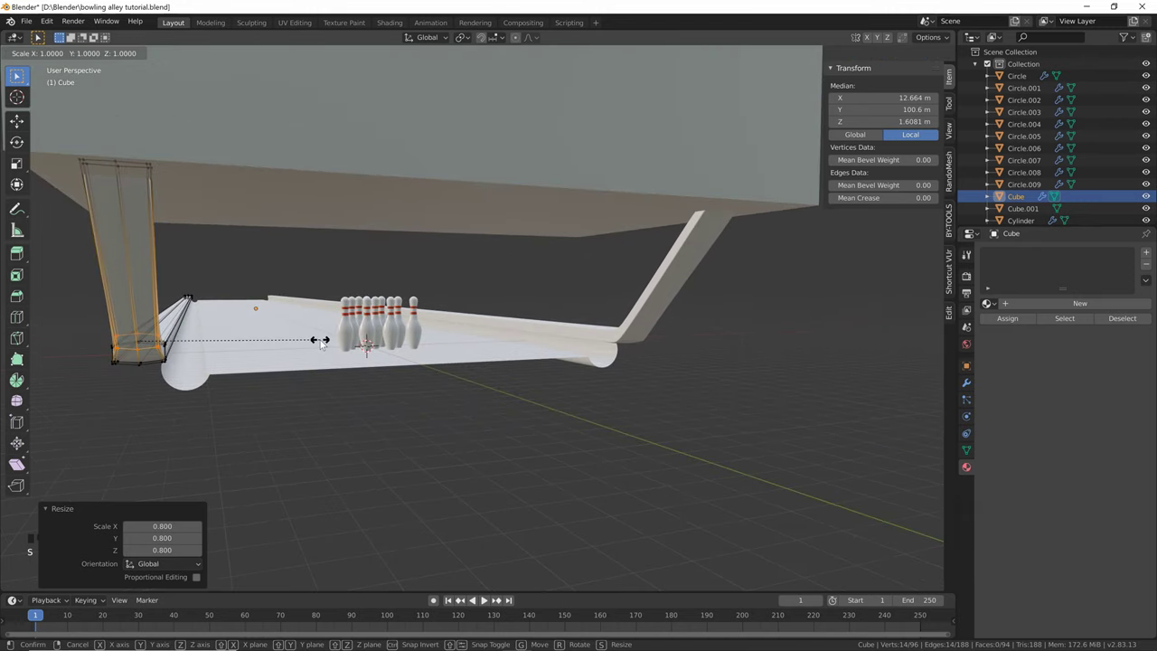
pyautogui.press('x')
pyautogui.click(343, 336)
pyautogui.moveTo(343, 336); pyautogui.dragTo(434, 352, button='middle')
pyautogui.scroll(-3, 434, 352)
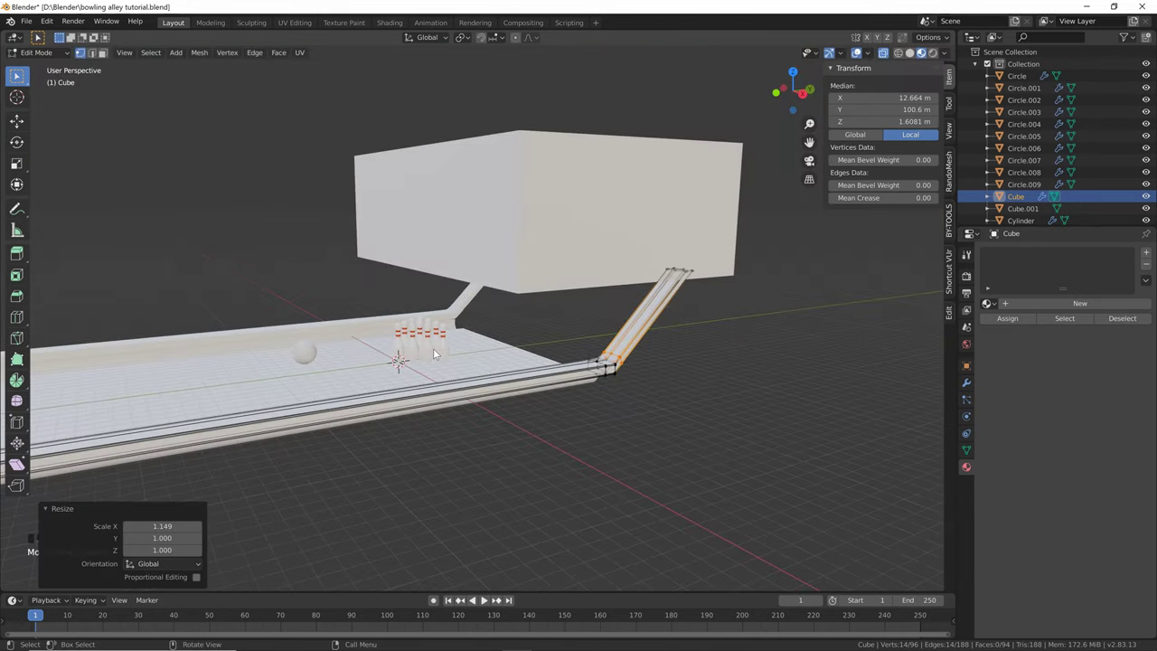
pyautogui.press('Tab')
pyautogui.moveTo(519, 309); pyautogui.dragTo(484, 323, button='middle')
pyautogui.scroll(-6, 472, 306)
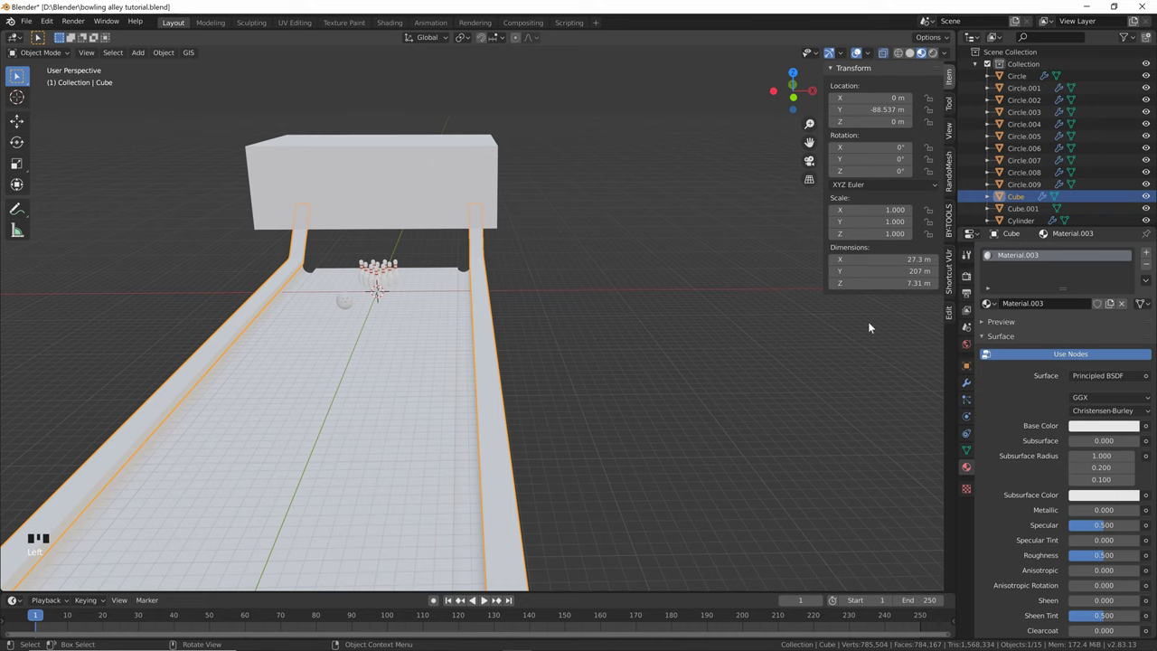
# Replace Material.003 with a new material, darken its base colour and lower roughness to 0.270
pyautogui.click(1121, 303)
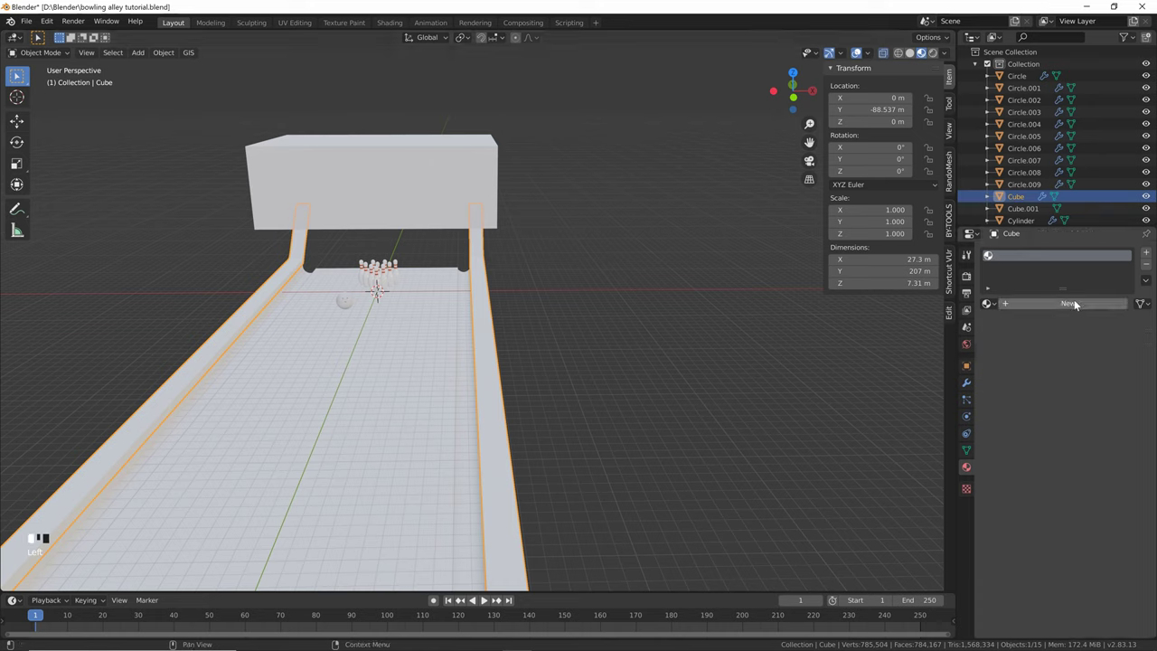
pyautogui.click(1074, 303)
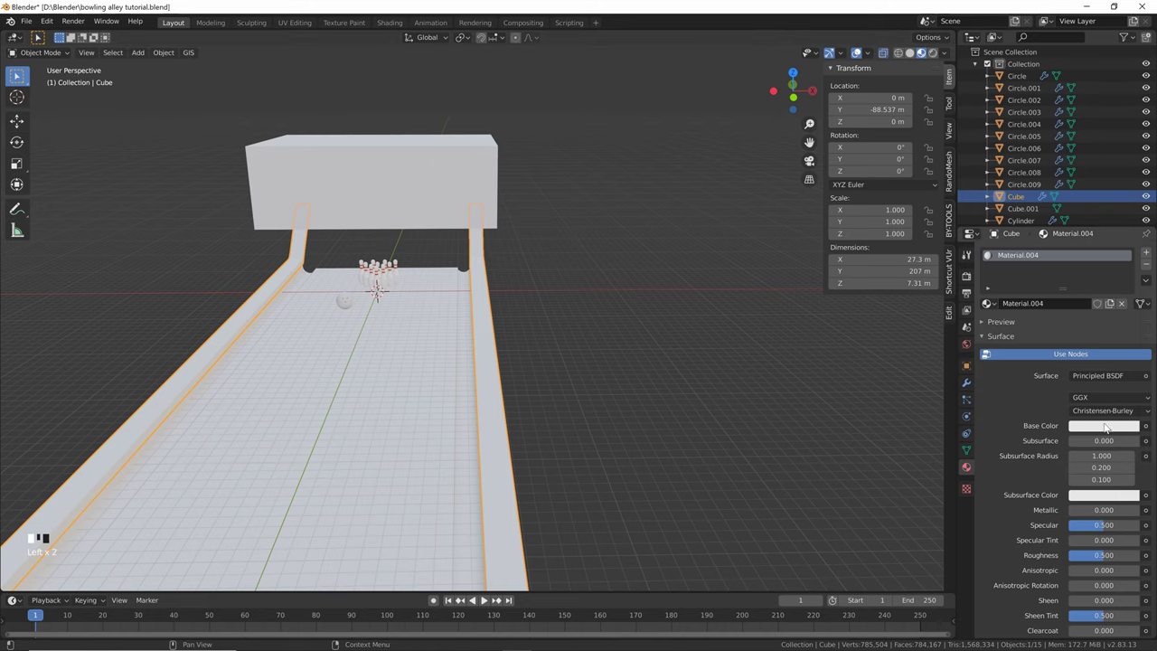
pyautogui.click(1105, 427)
pyautogui.moveTo(1129, 288); pyautogui.dragTo(1135, 274)
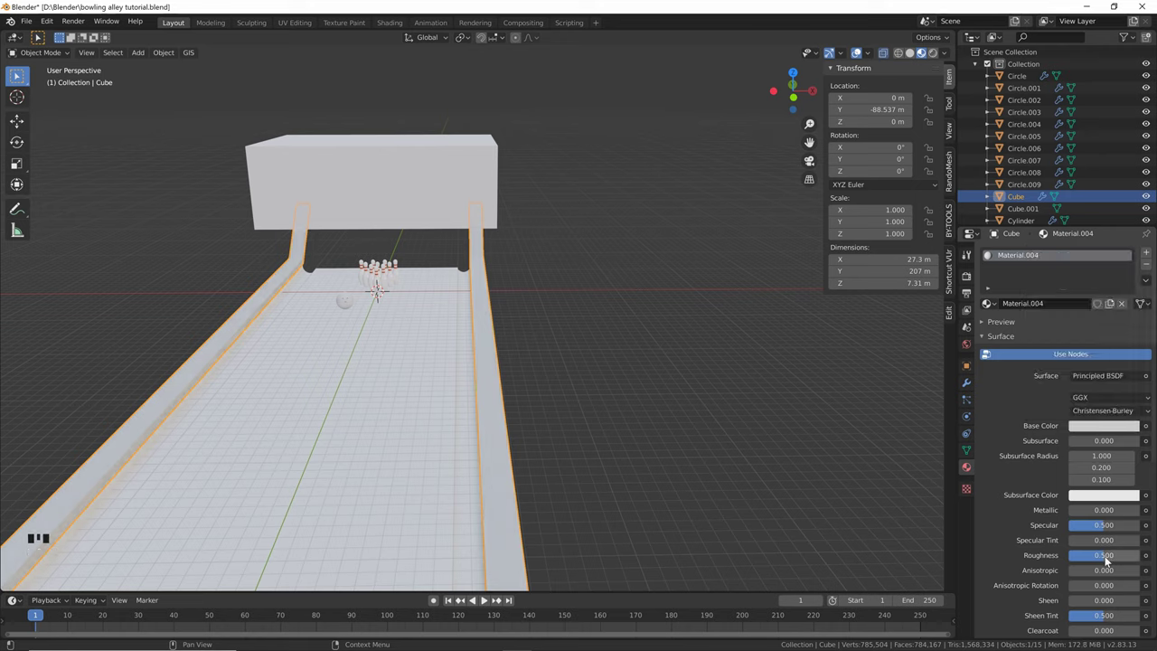
pyautogui.moveTo(1102, 560); pyautogui.dragTo(1144, 549)
pyautogui.scroll(-3, 994, 551)
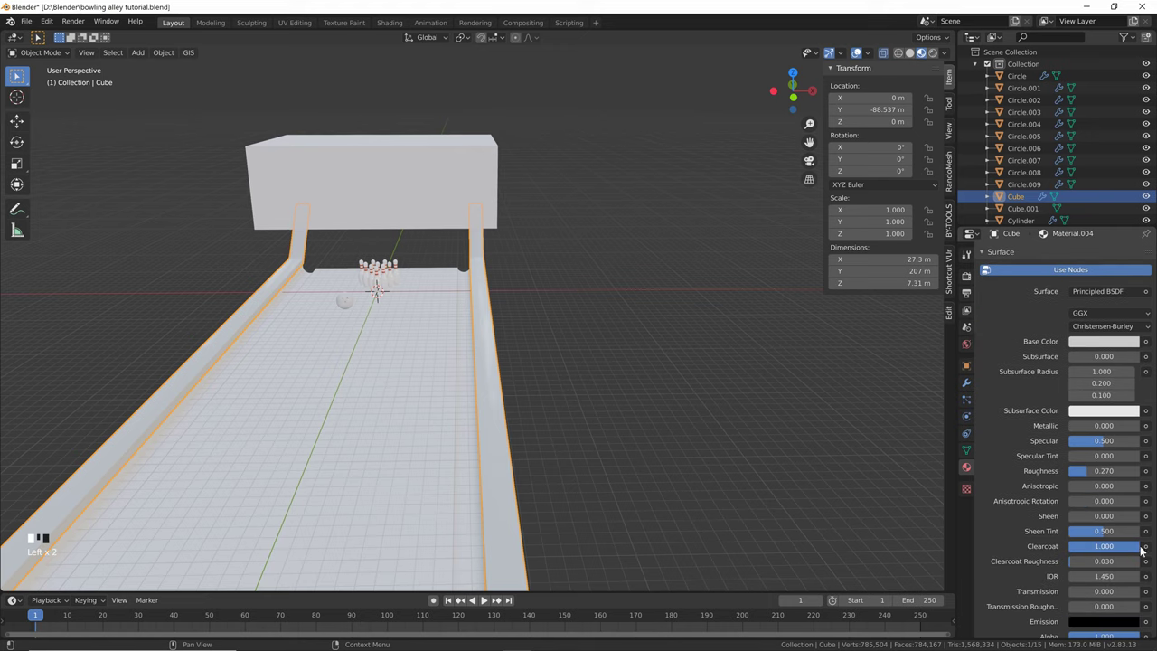
pyautogui.click(463, 369)
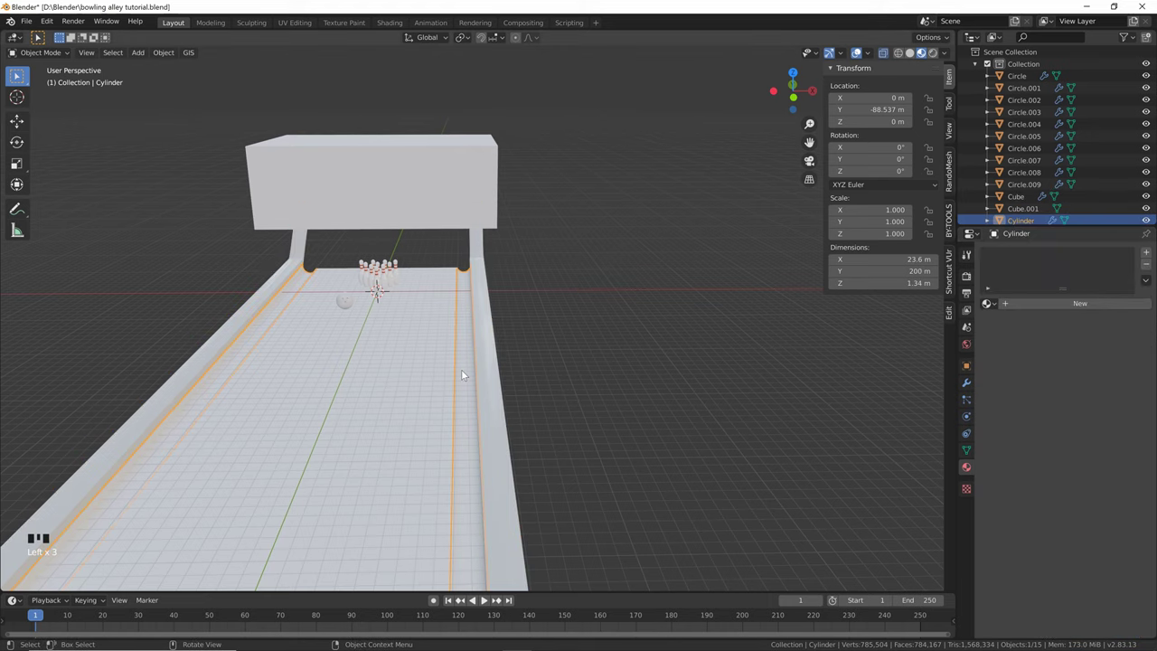
# Give the gutter Cylinder a new material with a darkened base colour and roughness 0.115
pyautogui.click(1034, 304)
pyautogui.click(1104, 424)
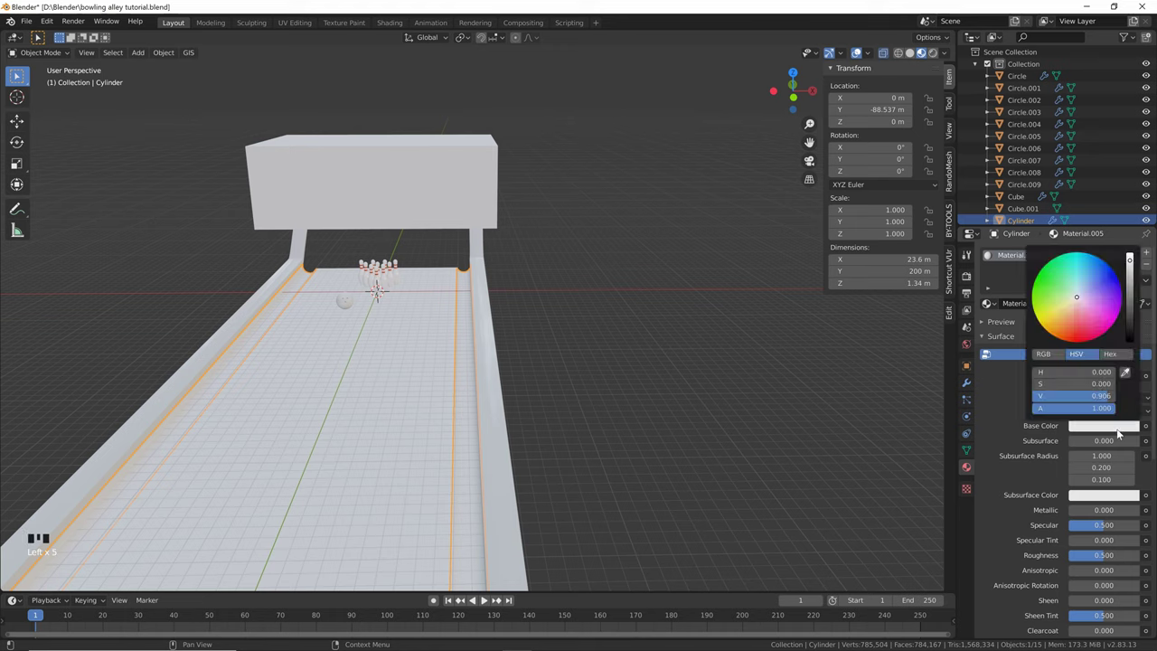
pyautogui.moveTo(1128, 304); pyautogui.dragTo(1131, 327)
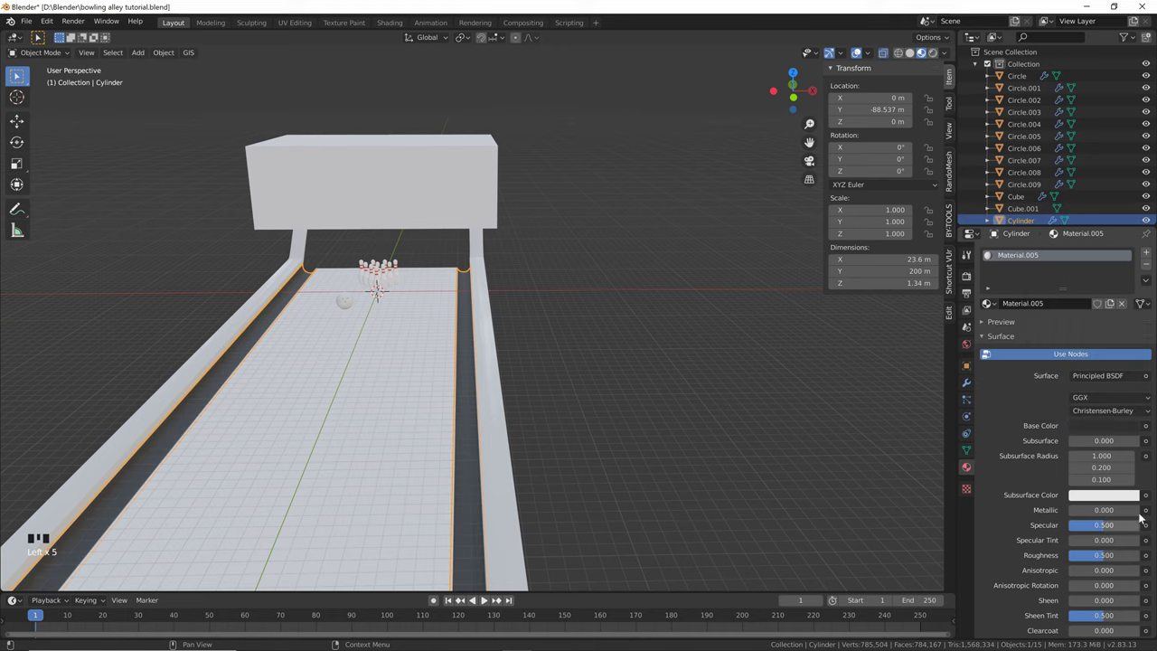
pyautogui.moveTo(1101, 560); pyautogui.dragTo(1065, 552)
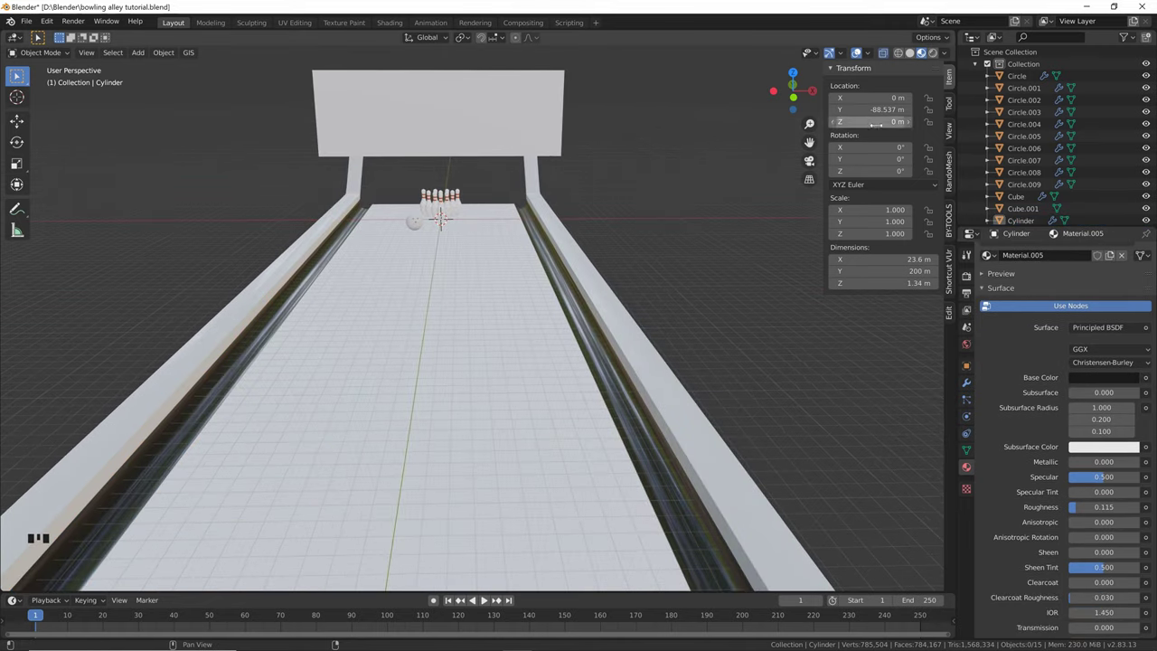
# Look through the viewport shading lighting environments without changing anything
pyautogui.click(945, 53)
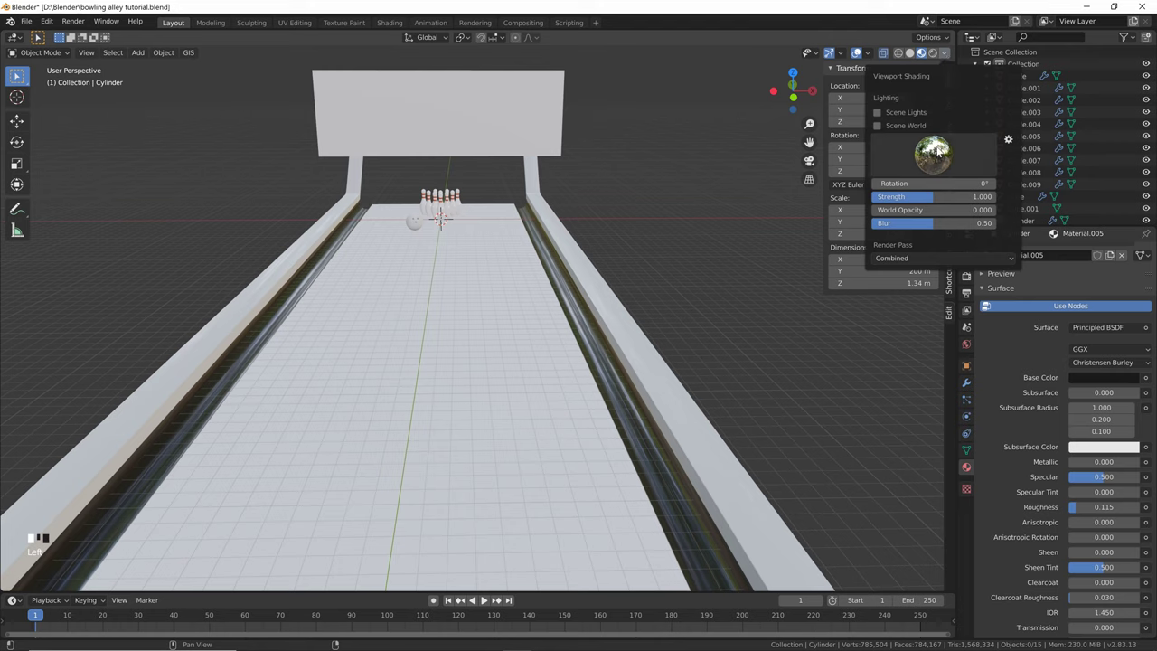
pyautogui.click(937, 154)
pyautogui.click(933, 153)
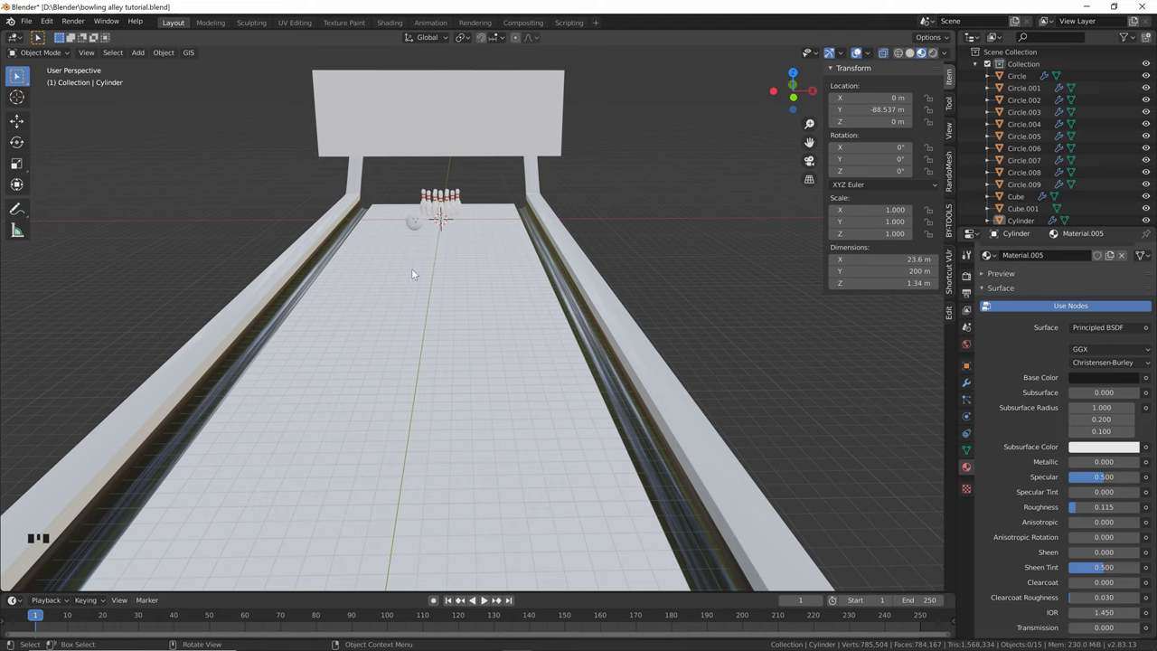
# Edit Cube.001 and add vertical loop cuts slid close to its right and left edges
pyautogui.click(383, 80)
pyautogui.keyDown('shift'); pyautogui.moveTo(315, 81); pyautogui.dragTo(473, 217, button='middle'); pyautogui.keyUp('shift')
pyautogui.scroll(2, 496, 190)
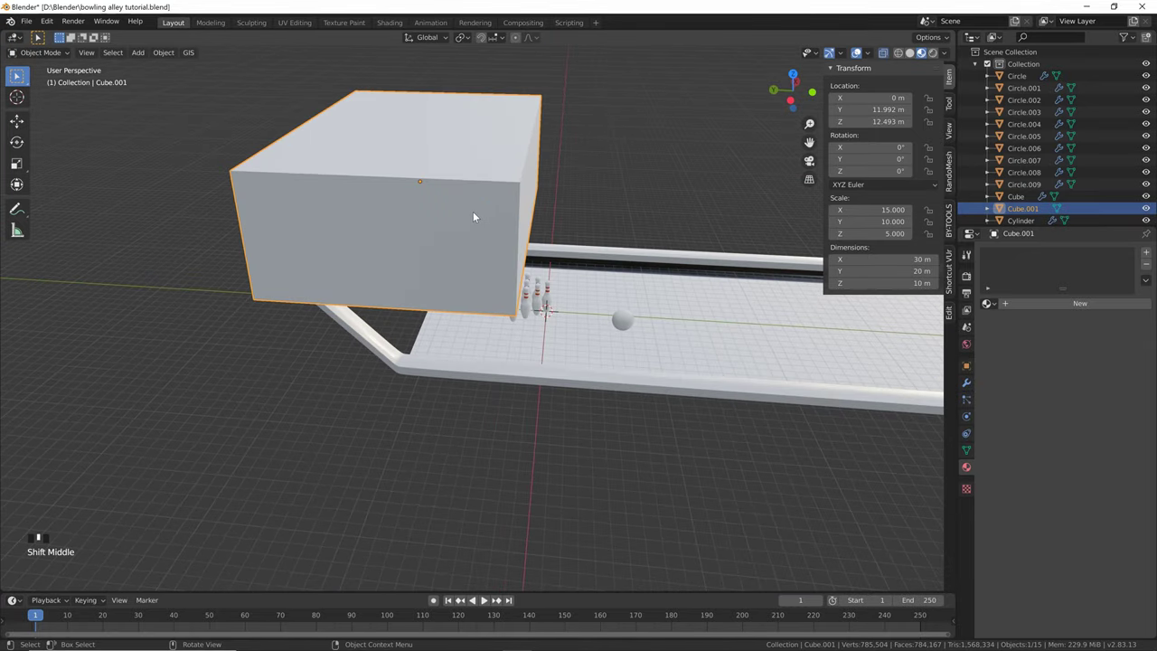
pyautogui.press('Tab')
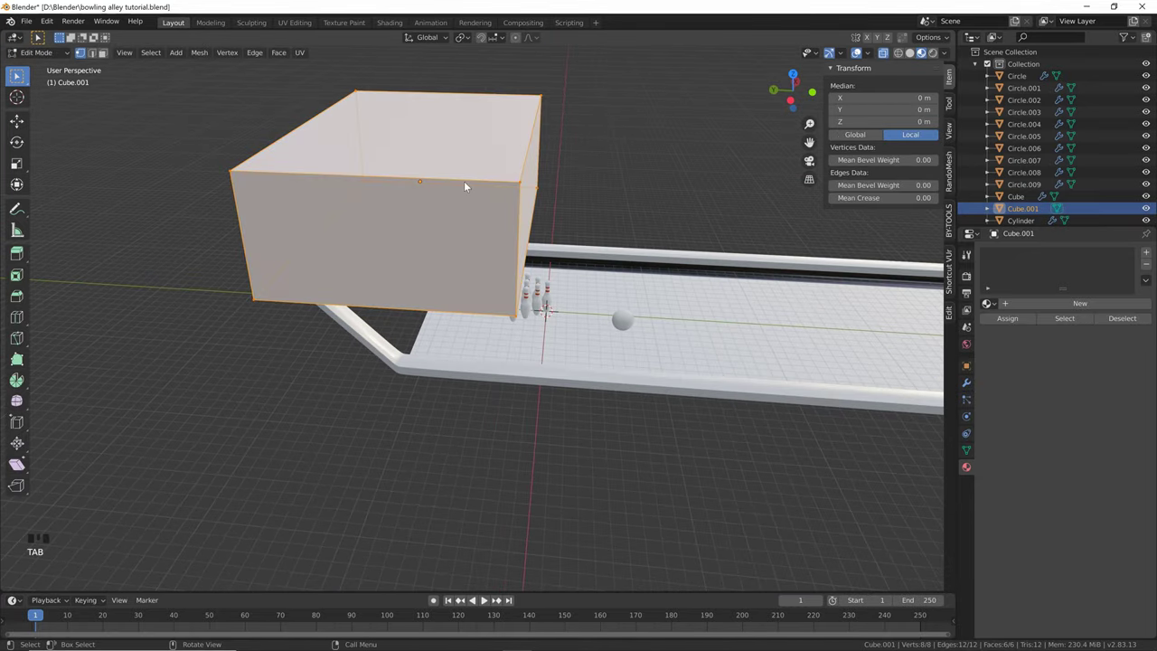
pyautogui.hotkey('ctrl', 'r')
pyautogui.click(463, 179)
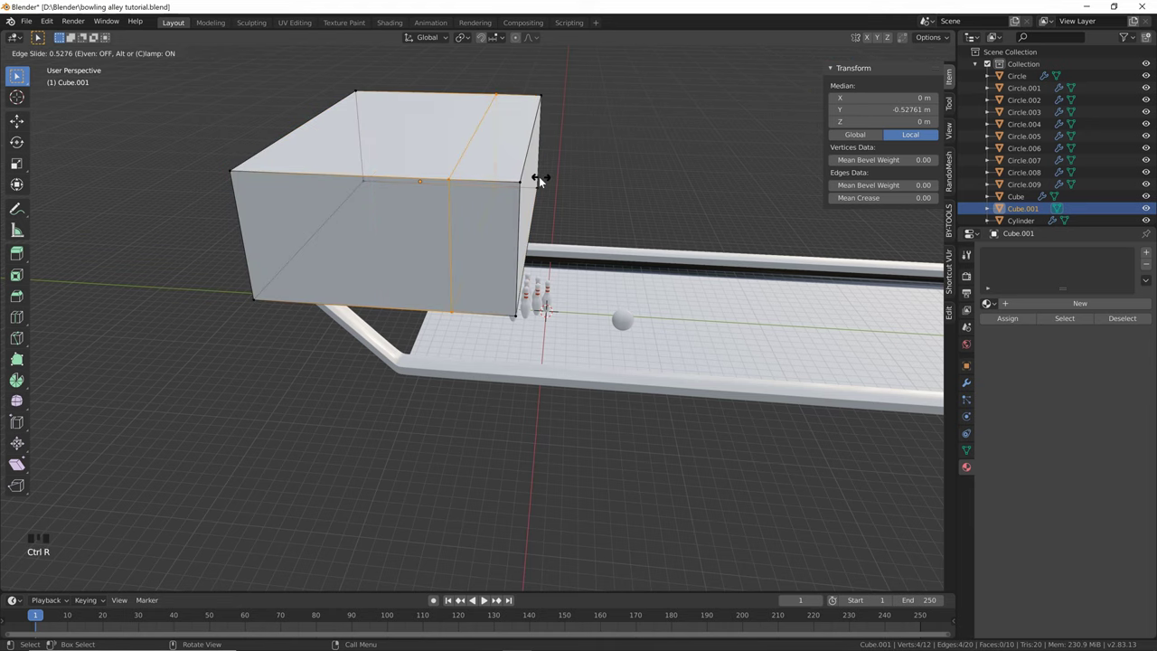
pyautogui.click(605, 178)
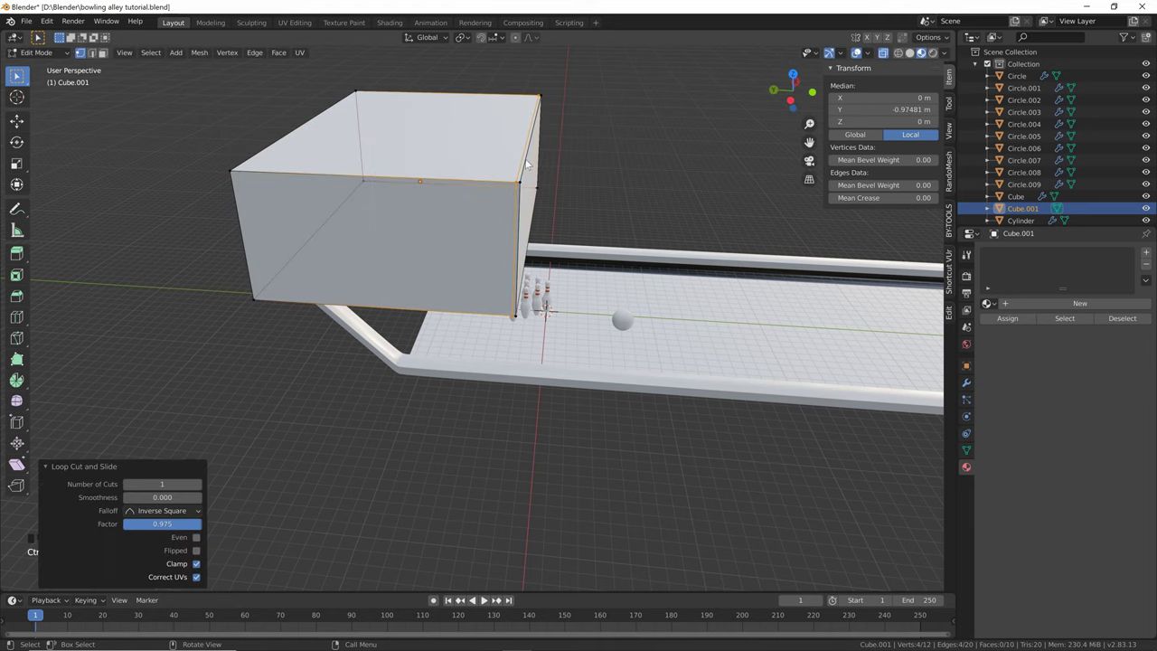
pyautogui.hotkey('ctrl', 'r')
pyautogui.click(394, 173)
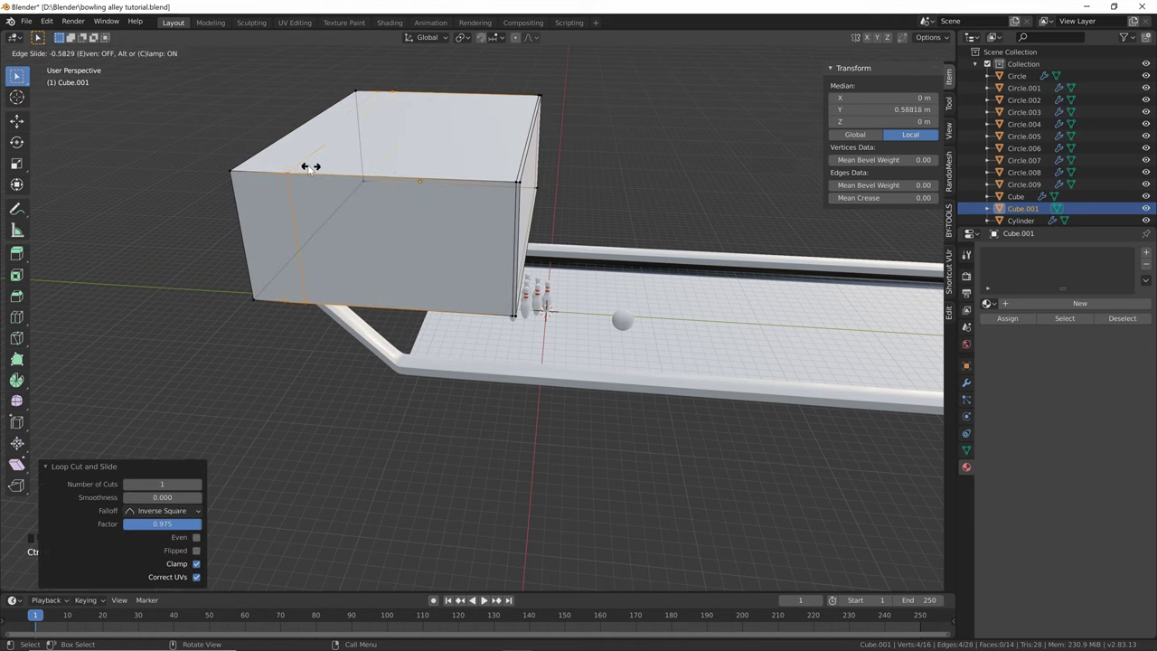
pyautogui.click(260, 165)
# Add horizontal loop cuts slid close to the box's top and bottom edges
pyautogui.hotkey('ctrl', 'r')
pyautogui.click(254, 205)
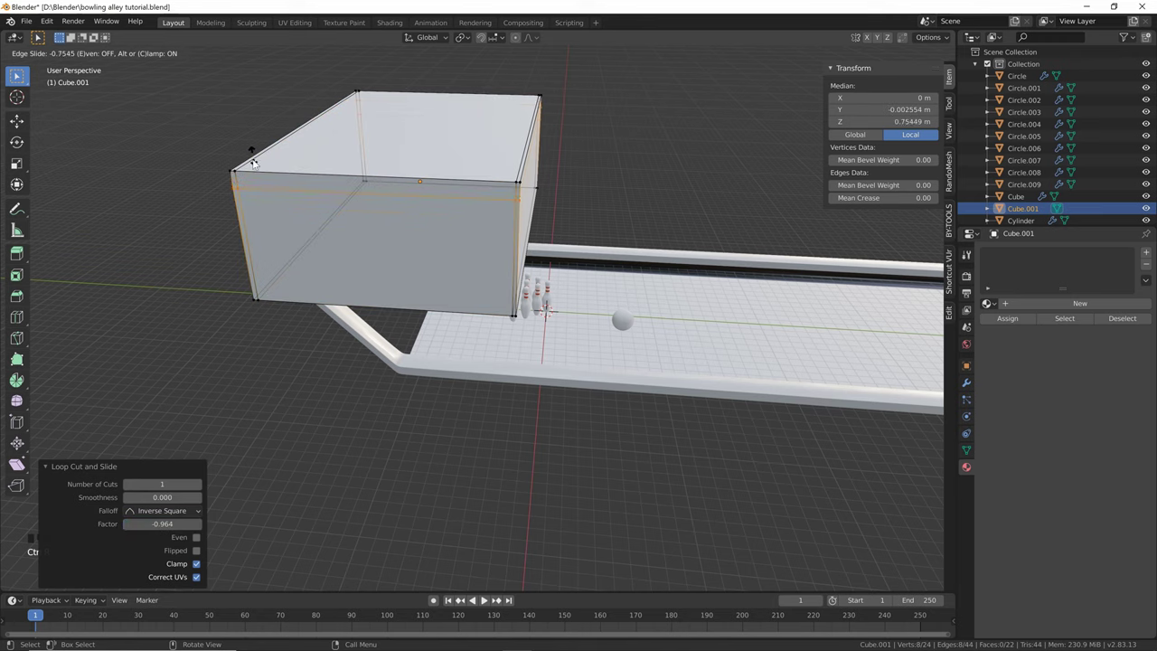
pyautogui.click(253, 155)
pyautogui.hotkey('ctrl', 'r')
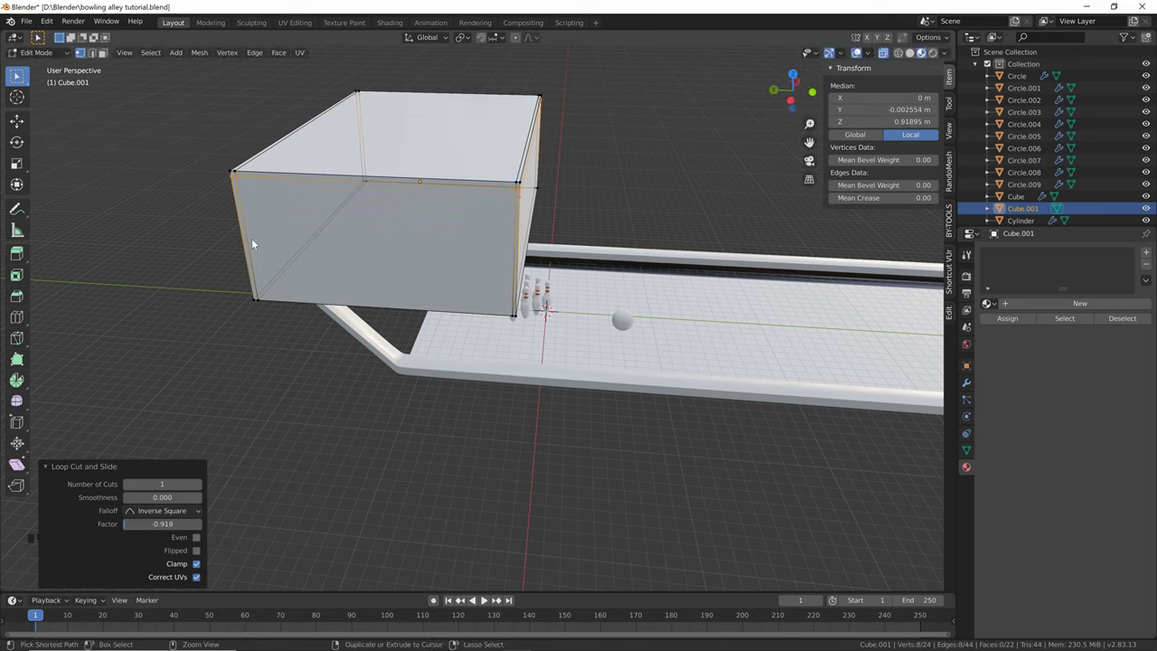
pyautogui.click(252, 241)
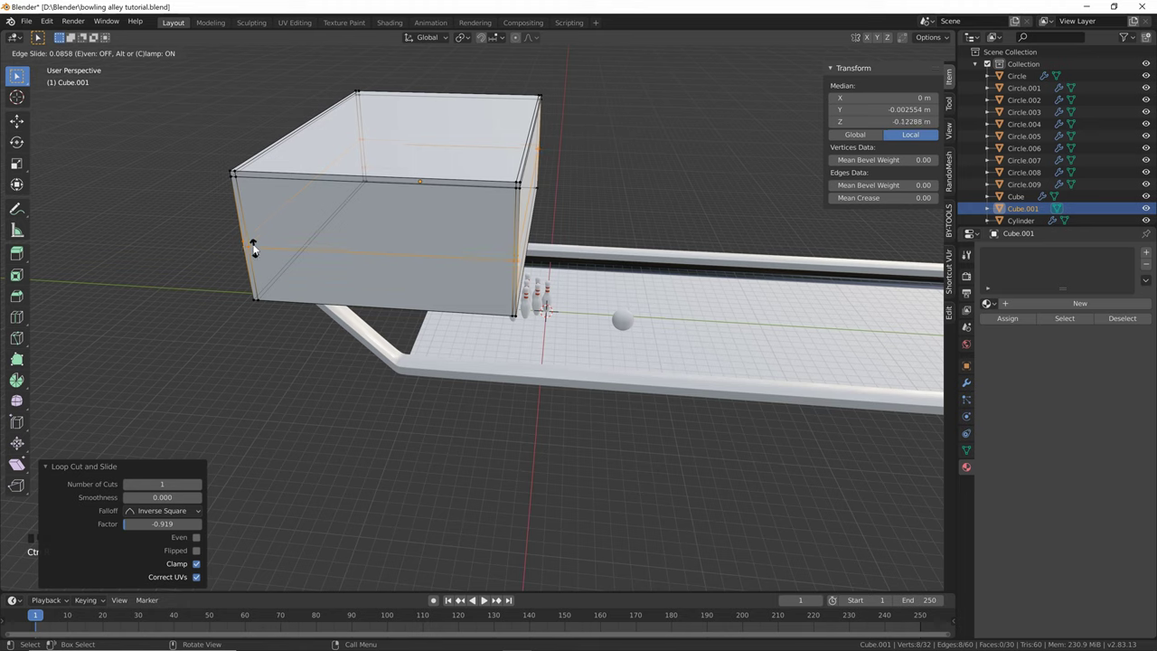
pyautogui.click(261, 297)
# Add two more loops near the box's top rim edges, then return to Object Mode
pyautogui.moveTo(460, 253); pyautogui.dragTo(386, 261, button='middle')
pyautogui.hotkey('ctrl', 'r')
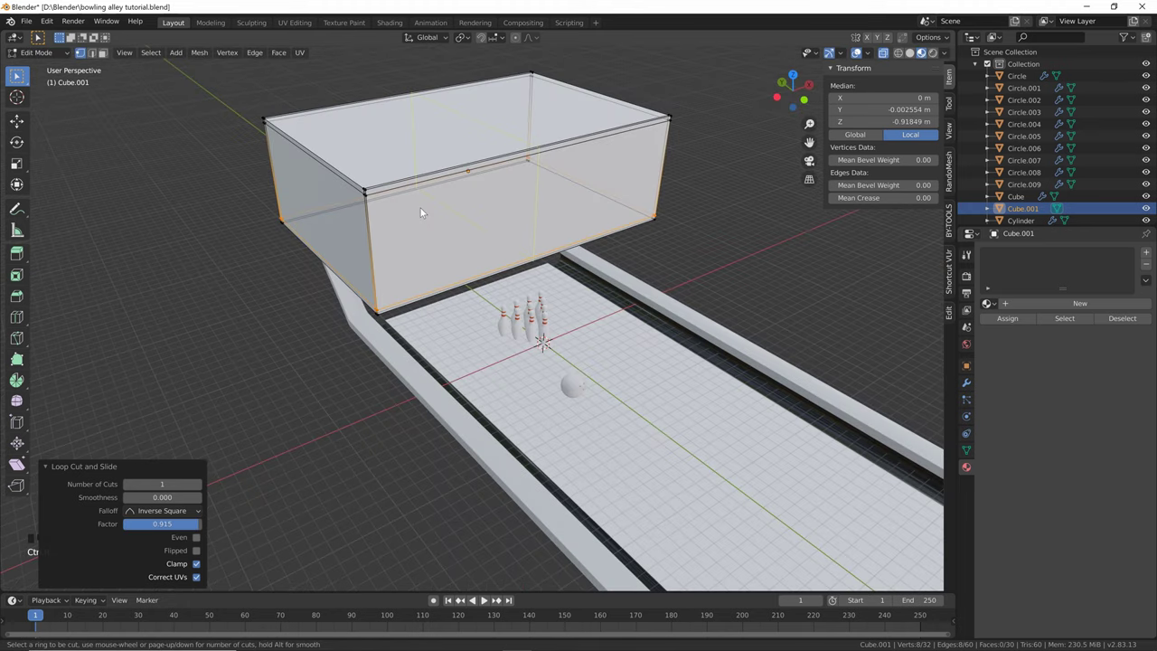
pyautogui.click(402, 203)
pyautogui.click(536, 160)
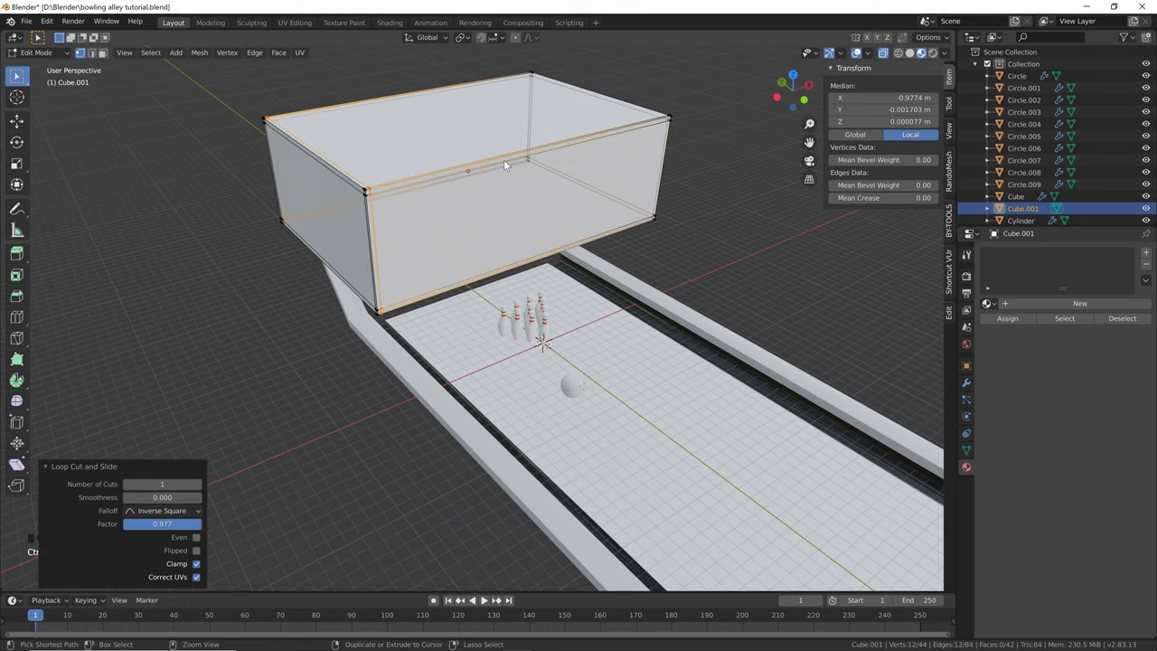
pyautogui.hotkey('ctrl', 'r')
pyautogui.click(502, 160)
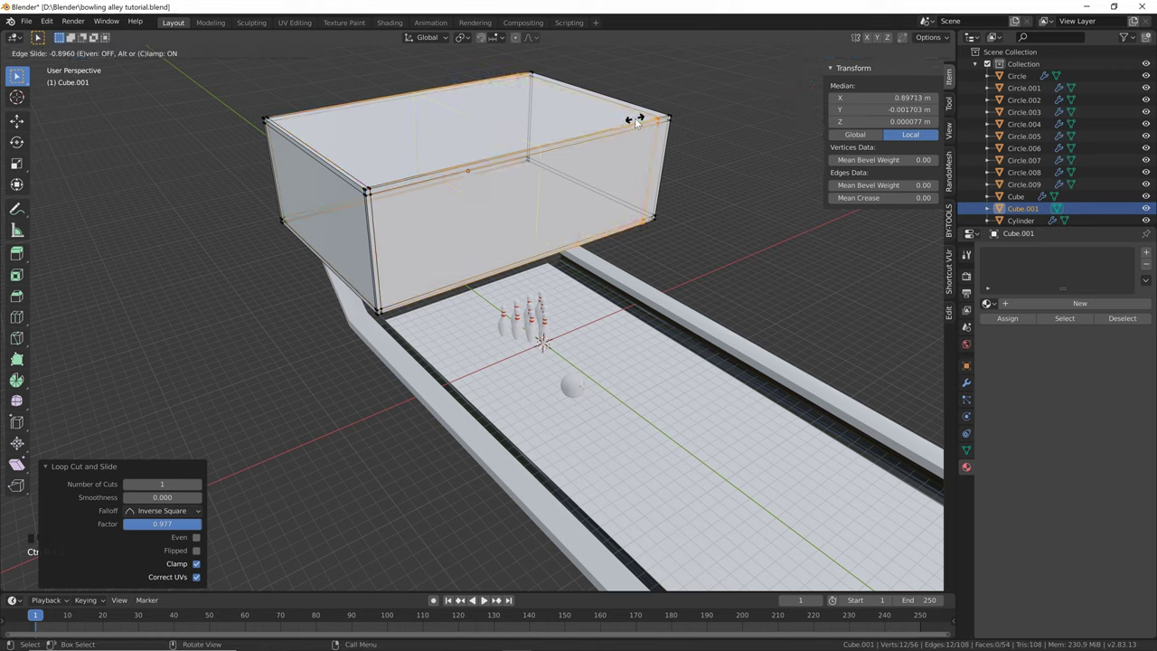
pyautogui.click(637, 119)
pyautogui.press('Tab')
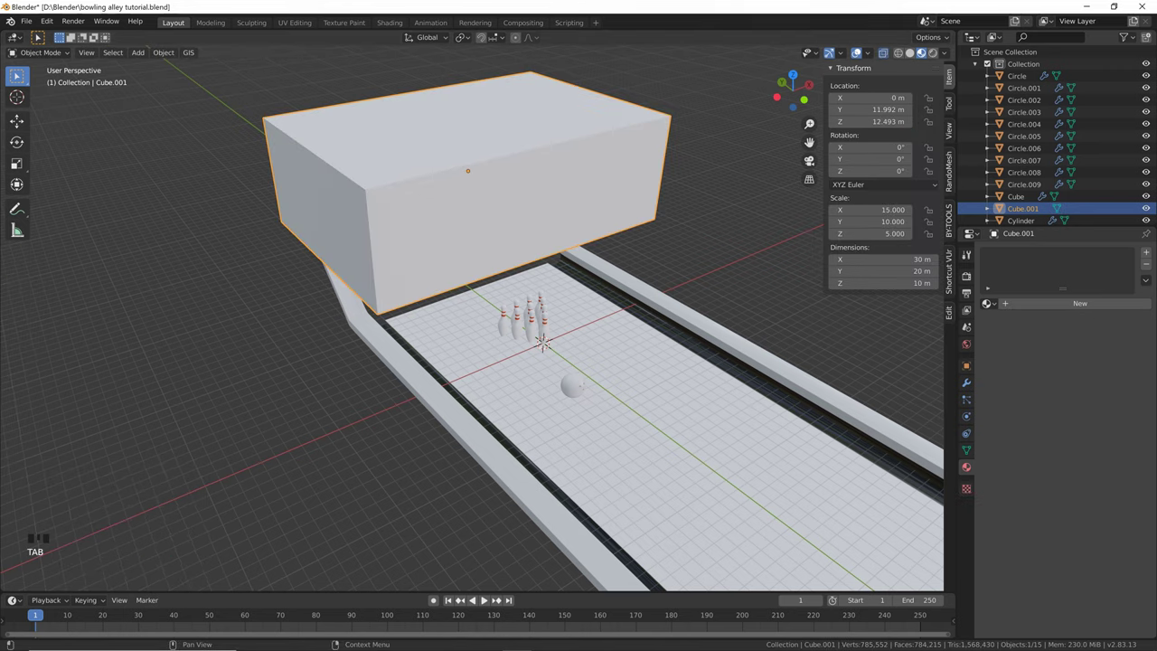
# Add a Subdivision Surface modifier to Cube.001 at viewport level 3
pyautogui.click(966, 383)
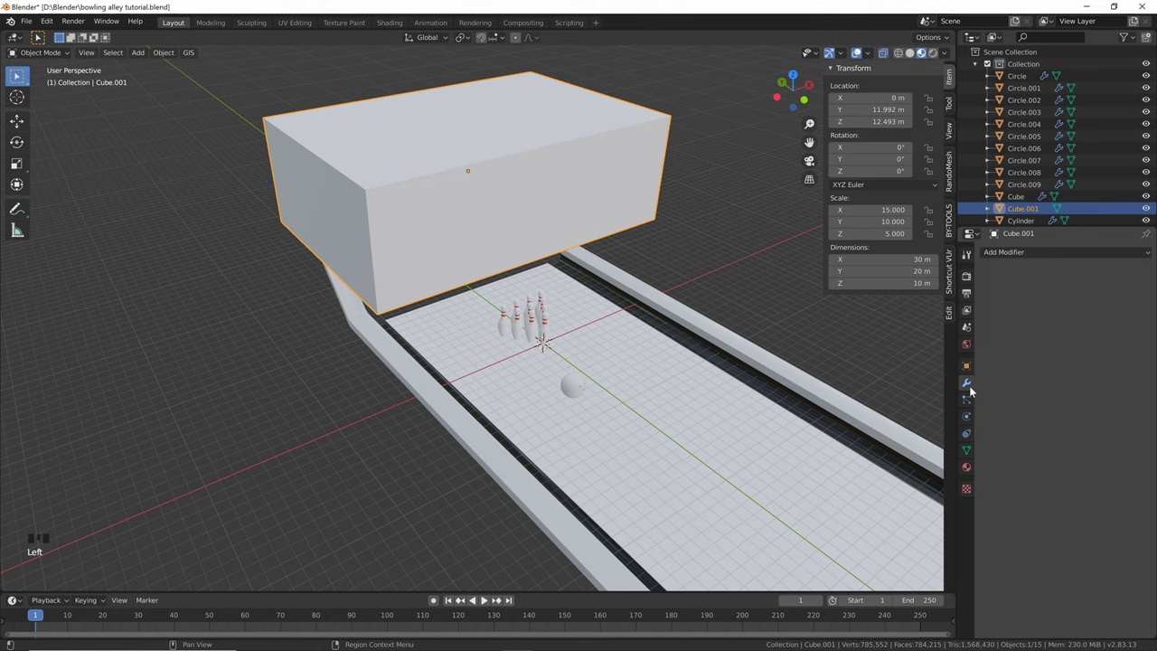
pyautogui.click(1002, 257)
pyautogui.click(888, 445)
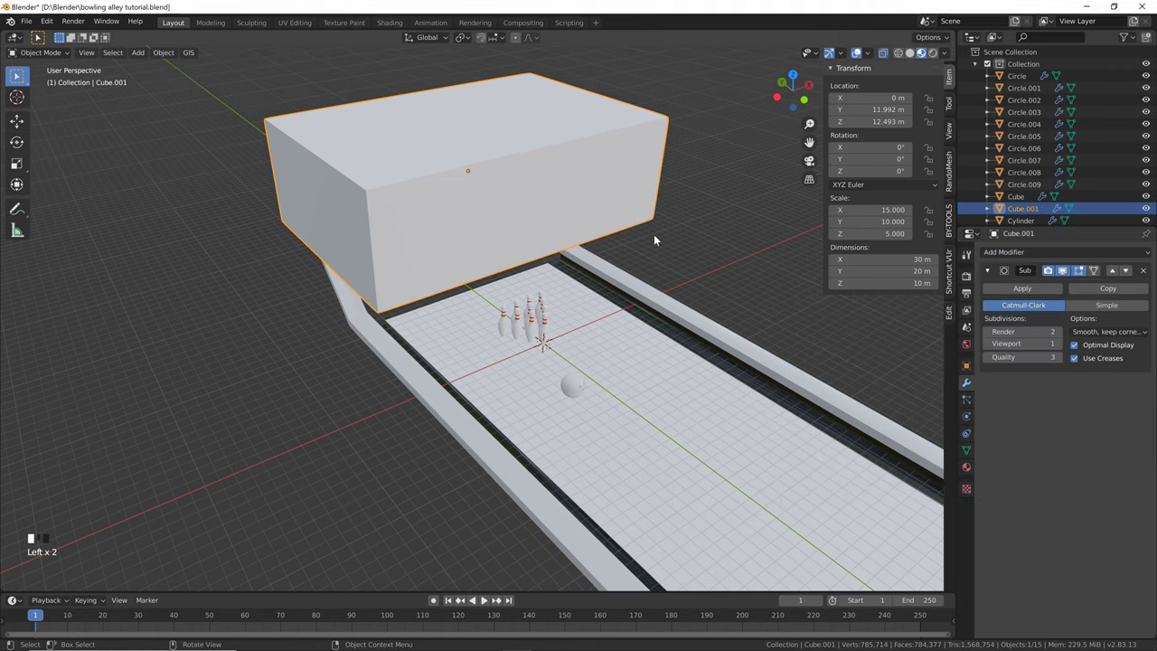
pyautogui.click(1057, 344)
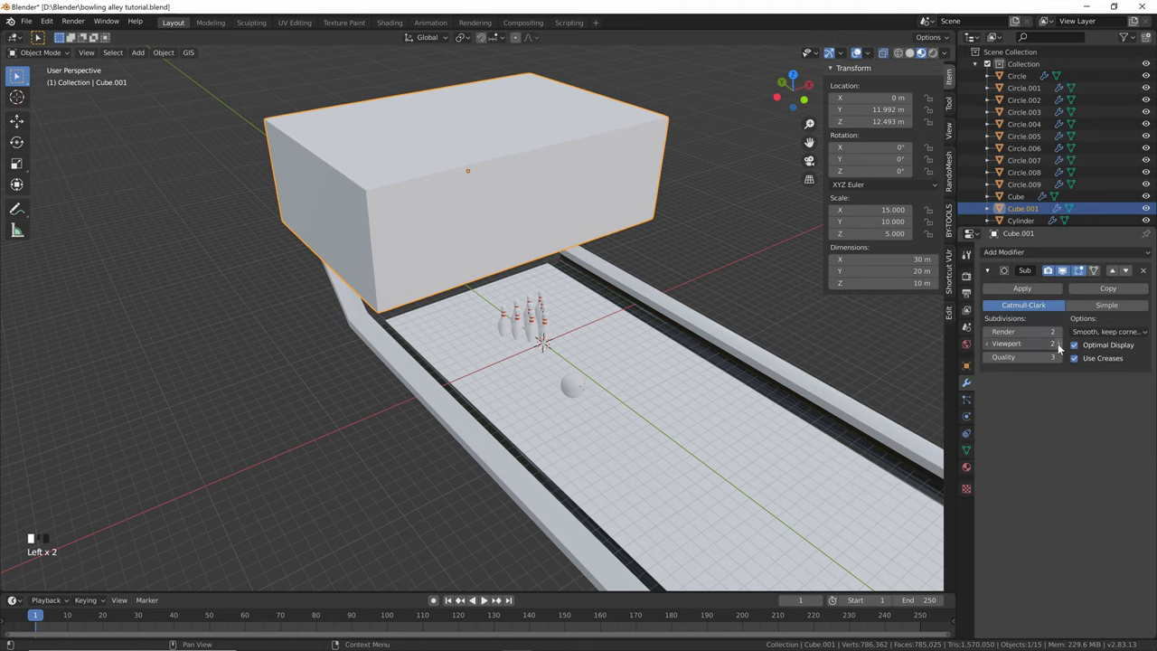
pyautogui.click(1057, 344)
pyautogui.rightClick(492, 134)
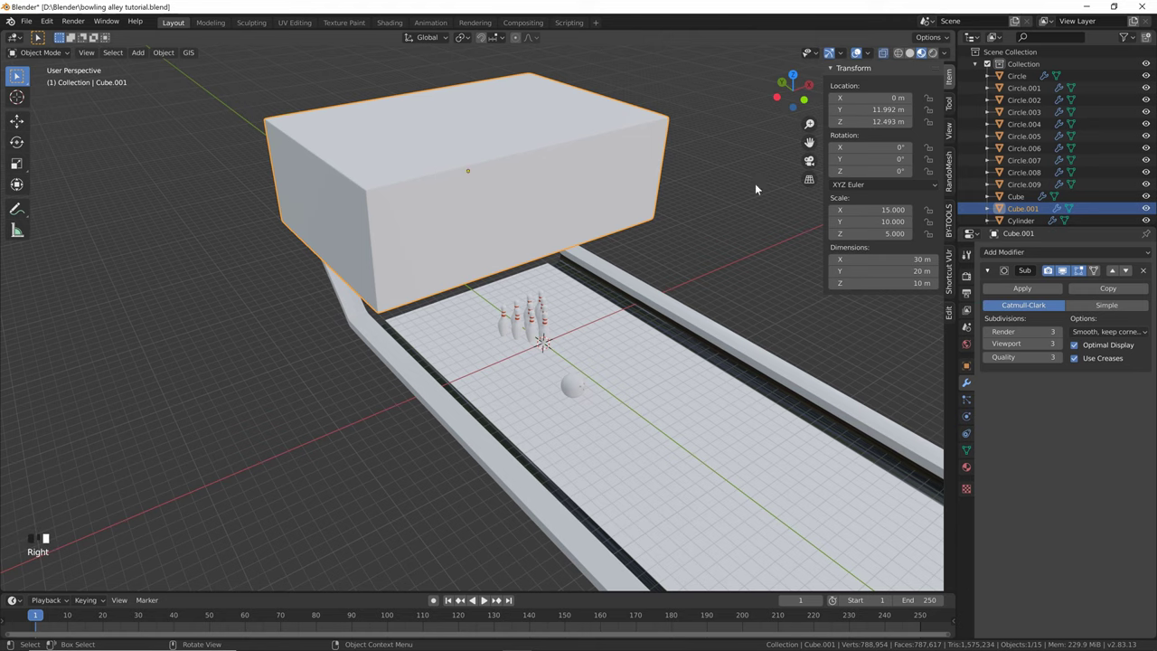
# Give the box a new black material, Material.006, with roughness 0.889
pyautogui.click(966, 467)
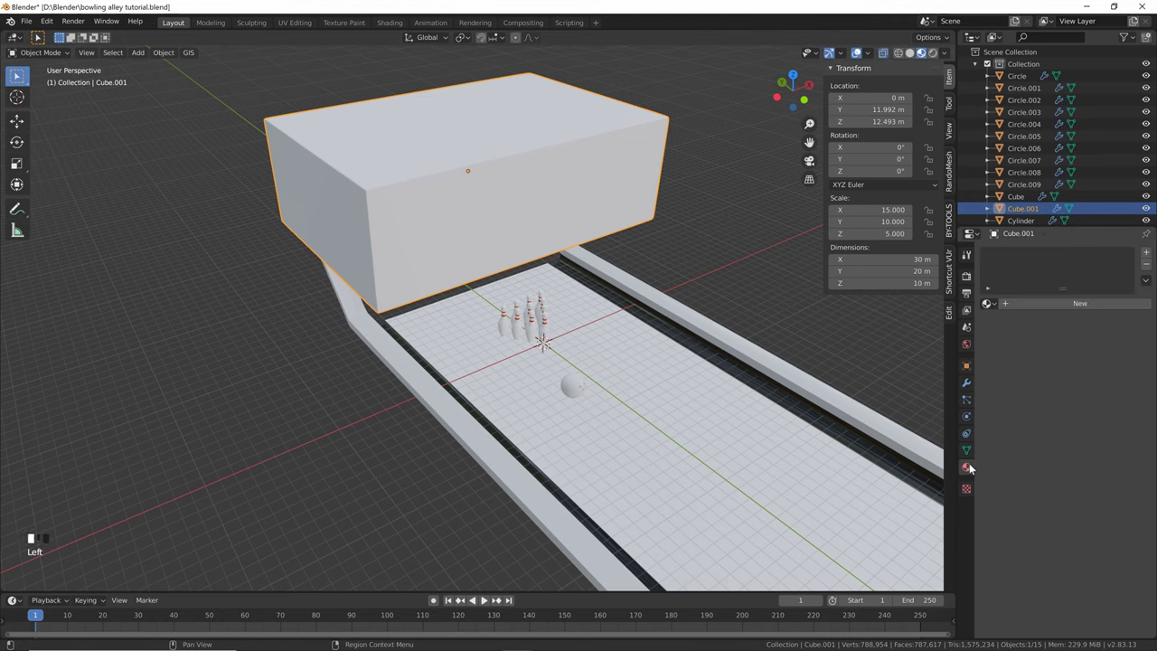
pyautogui.click(1079, 302)
pyautogui.click(1099, 424)
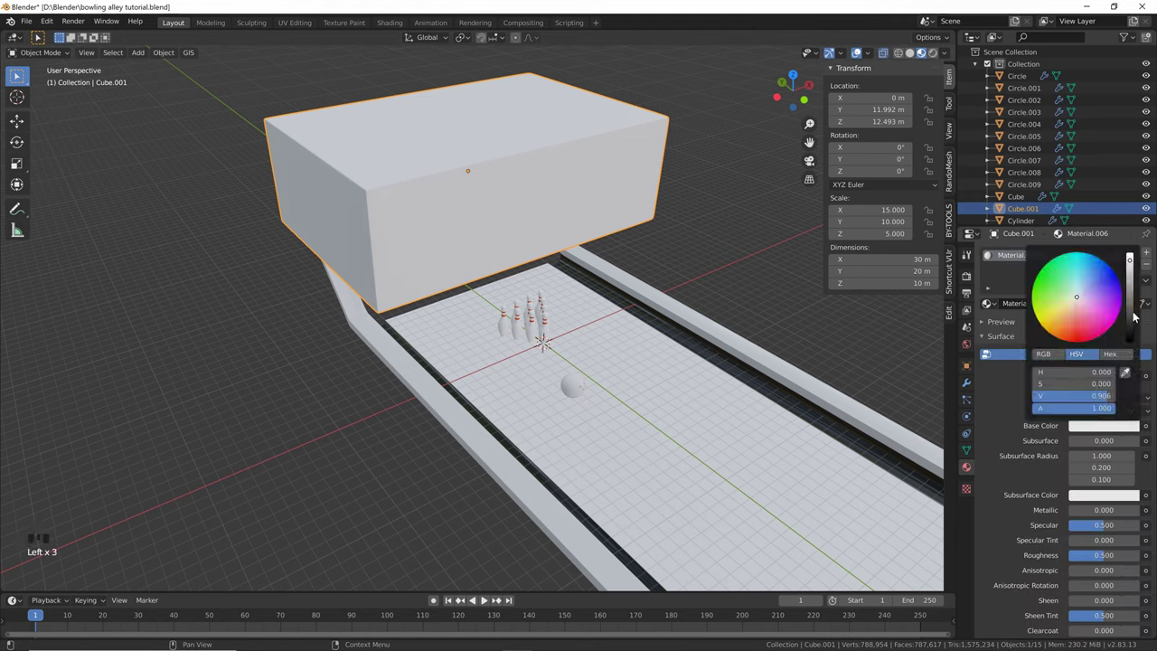
pyautogui.moveTo(1135, 317); pyautogui.dragTo(1135, 346)
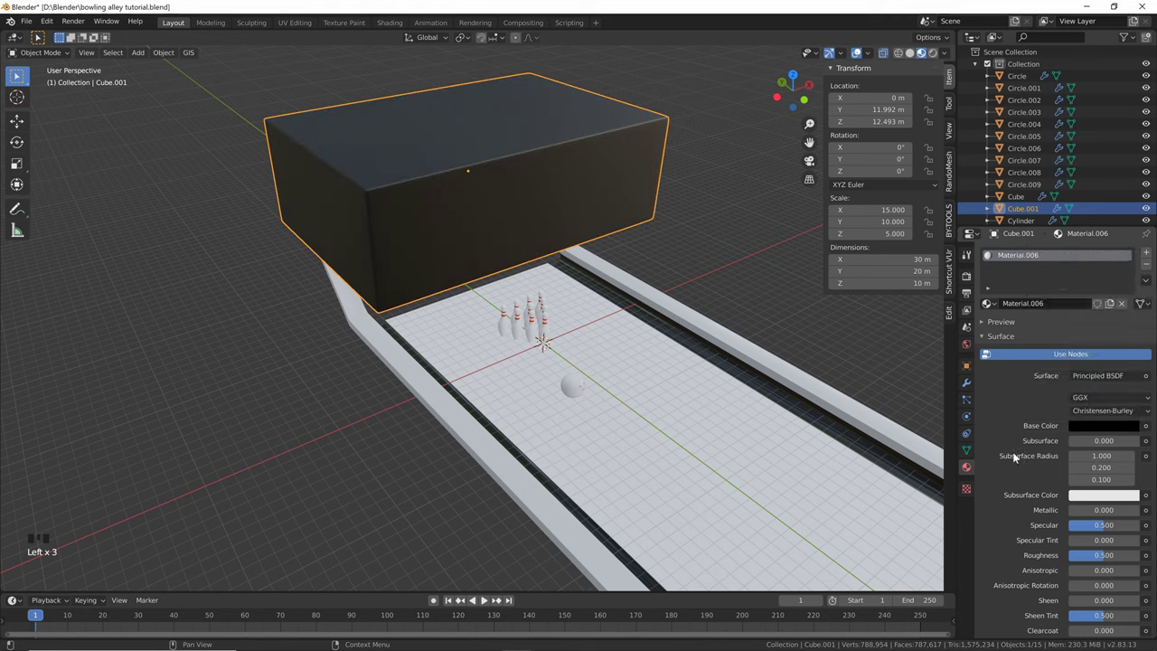
pyautogui.moveTo(1101, 555); pyautogui.dragTo(1134, 560)
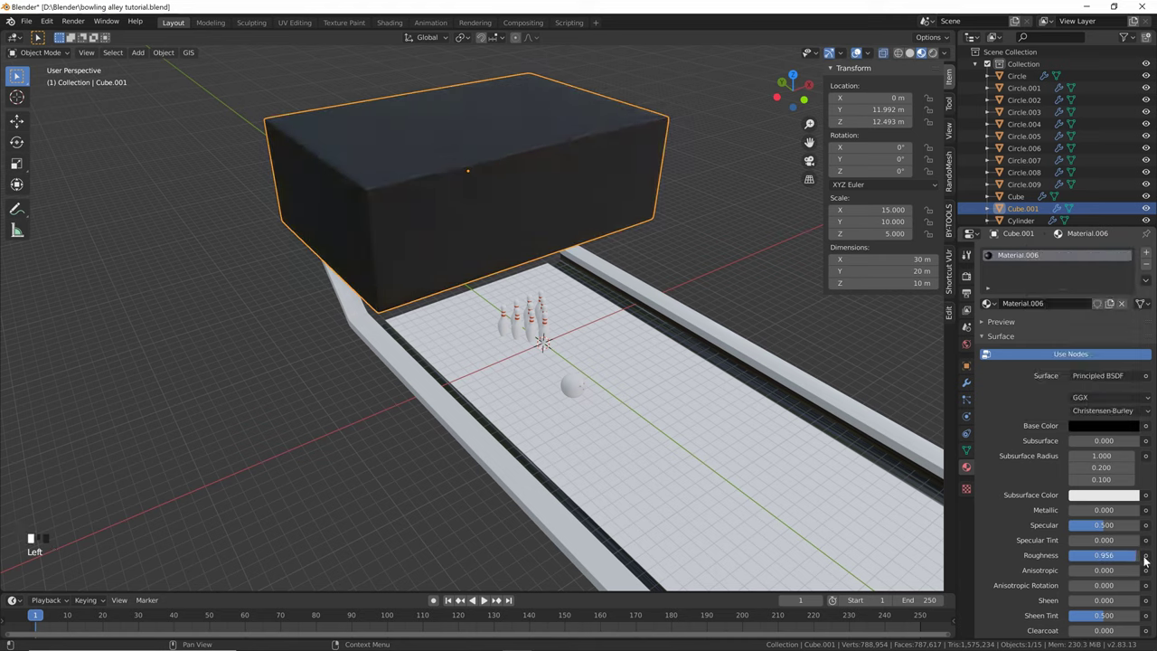
pyautogui.click(758, 283)
pyautogui.moveTo(758, 283); pyautogui.dragTo(652, 155, button='middle')
pyautogui.scroll(-5, 648, 153)
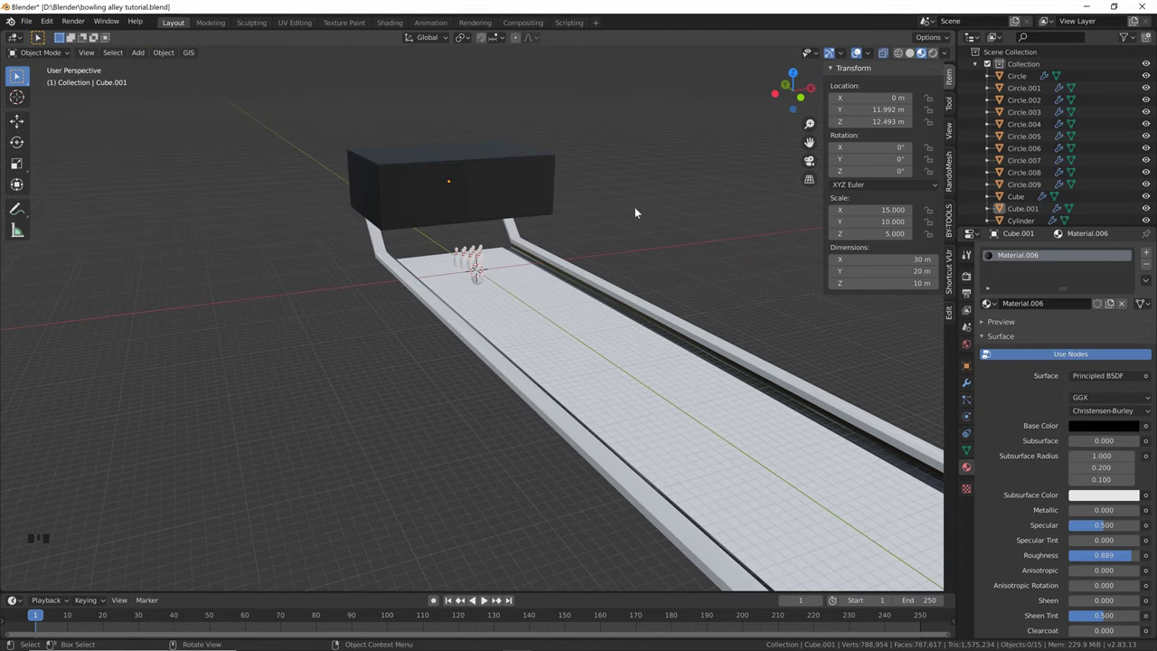
# In the Shading workspace, create node material Material.007 for the lane floor, then switch to the browser
pyautogui.click(389, 23)
pyautogui.scroll(-9, 462, 254)
pyautogui.moveTo(461, 250); pyautogui.dragTo(575, 207, button='middle')
pyautogui.scroll(-2, 561, 258)
pyautogui.click(577, 207)
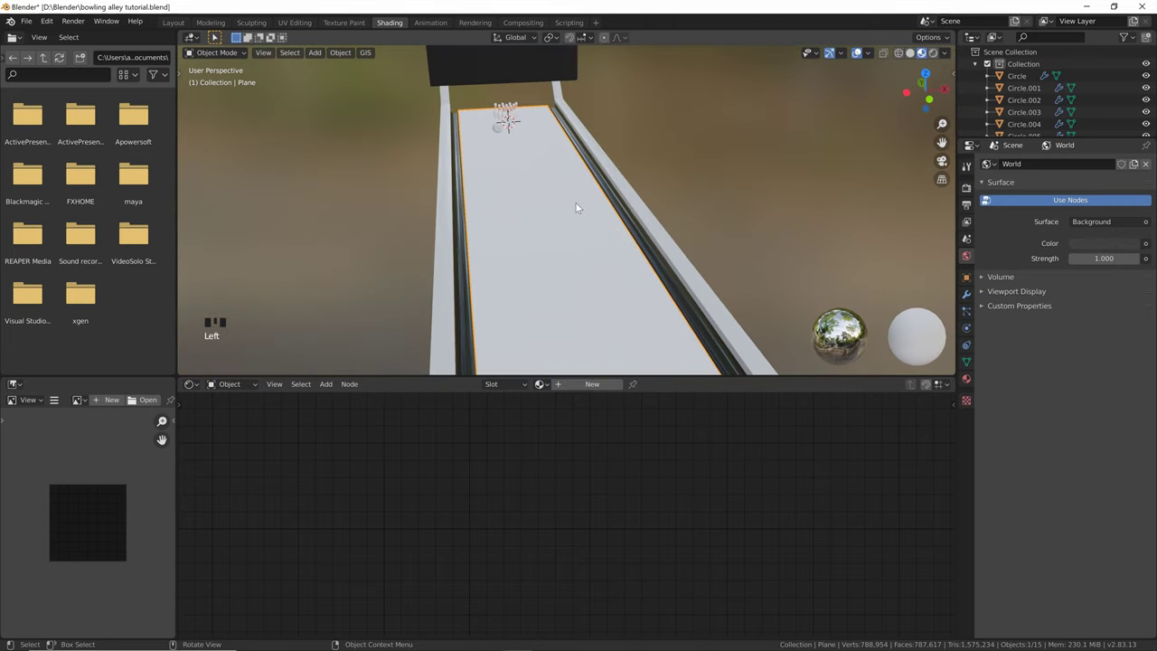
pyautogui.click(567, 383)
pyautogui.scroll(-3, 419, 466)
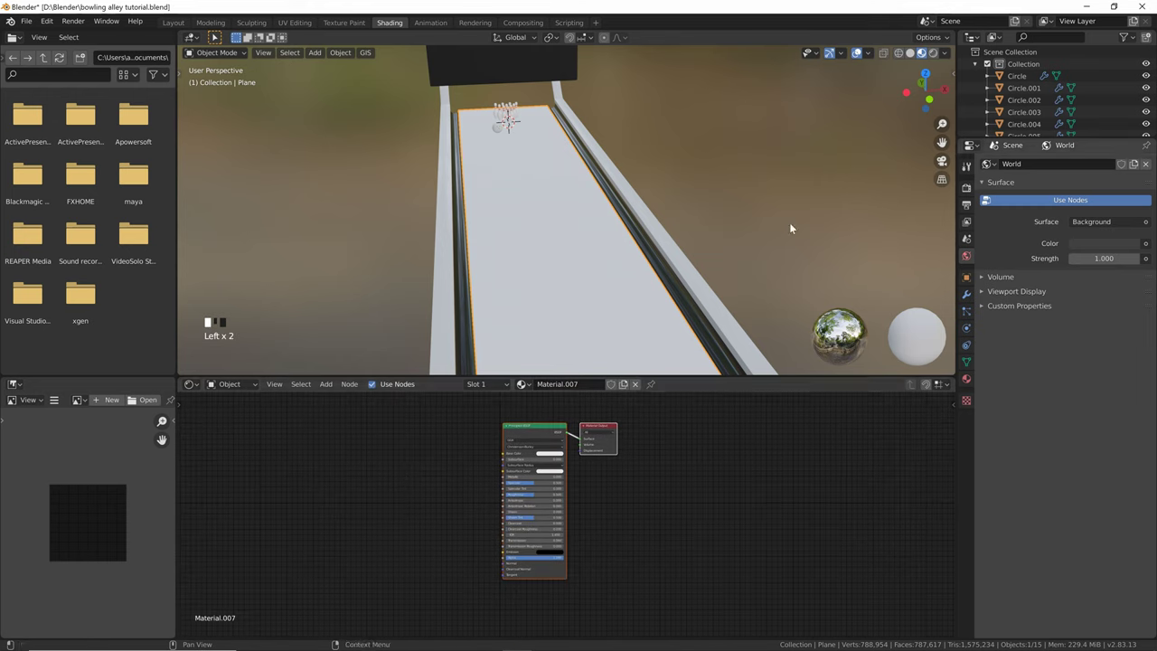
pyautogui.hotkey('alt', 'Tab')
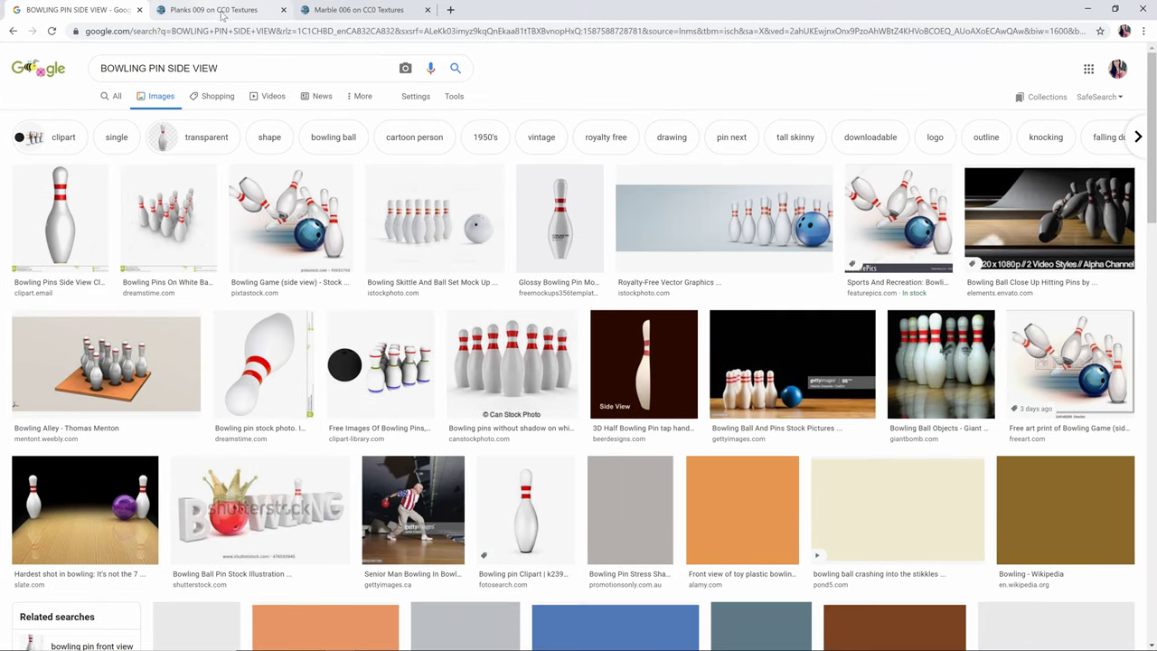
# View the Planks 009 texture page, then bring up the Planks009_4K-JPG folder
pyautogui.click(218, 7)
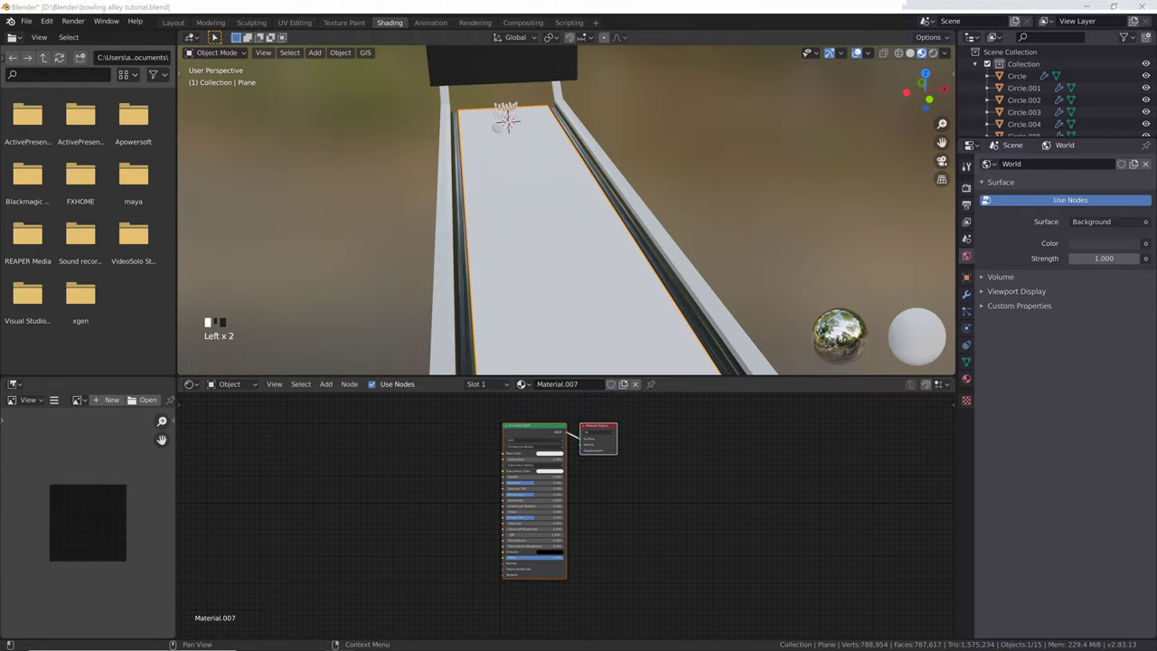
pyautogui.hotkey('alt', 'Tab')
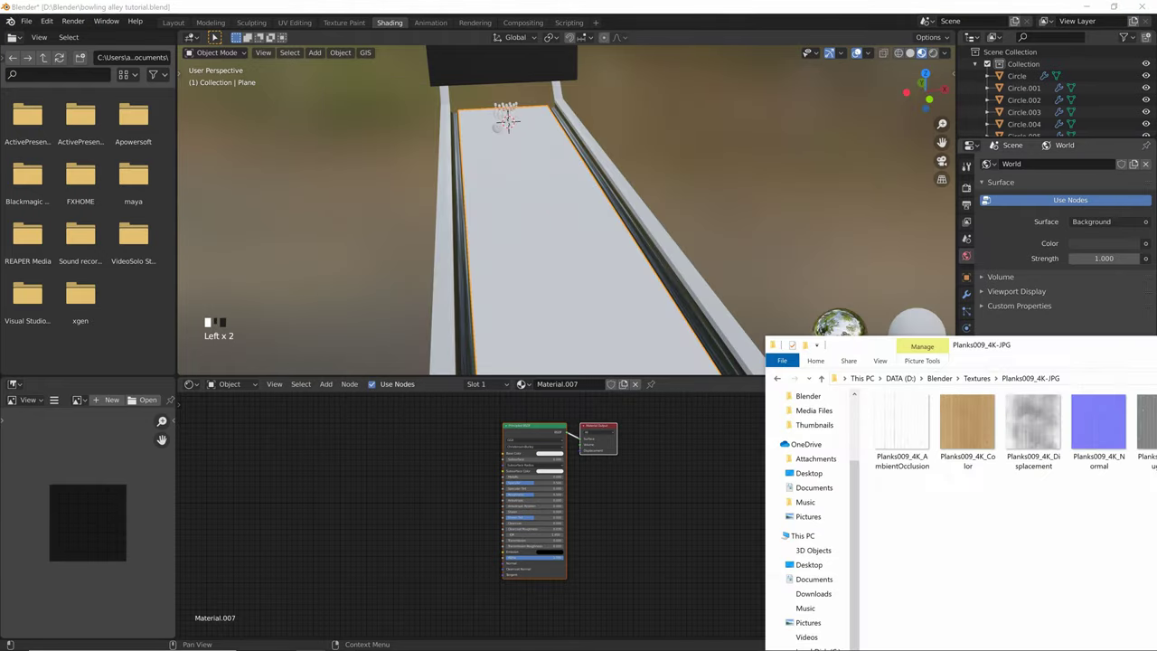
# Drag the Planks009 colour, normal and roughness JPGs into Material.007 as image nodes
pyautogui.moveTo(949, 441); pyautogui.dragTo(754, 50)
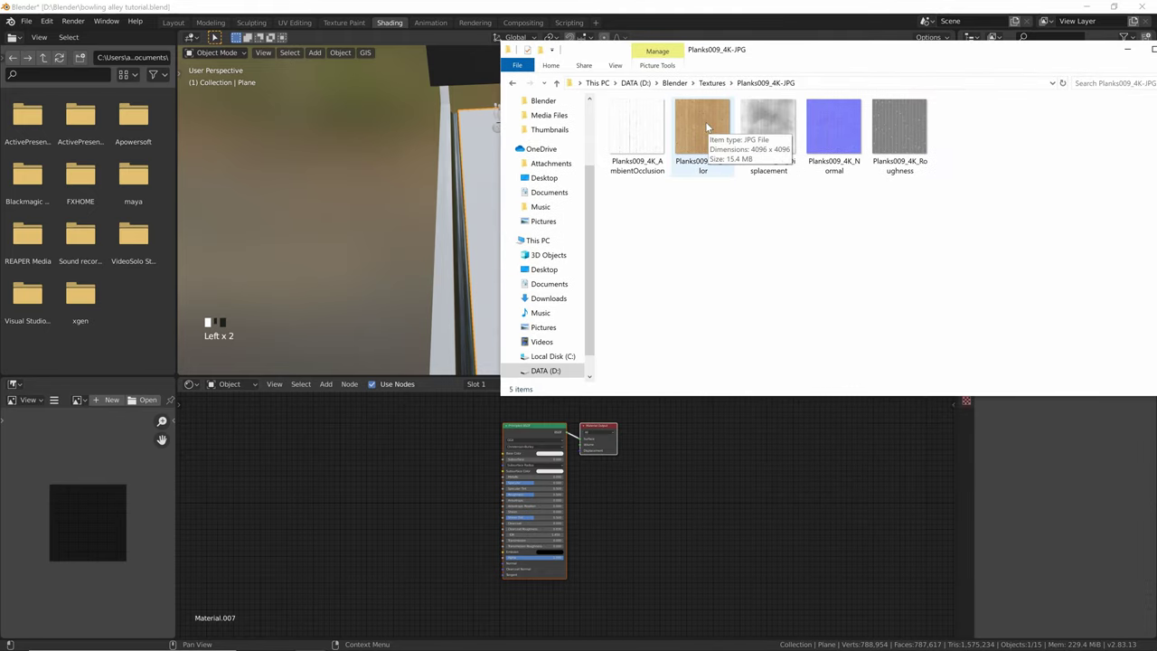
pyautogui.moveTo(702, 123); pyautogui.dragTo(370, 432)
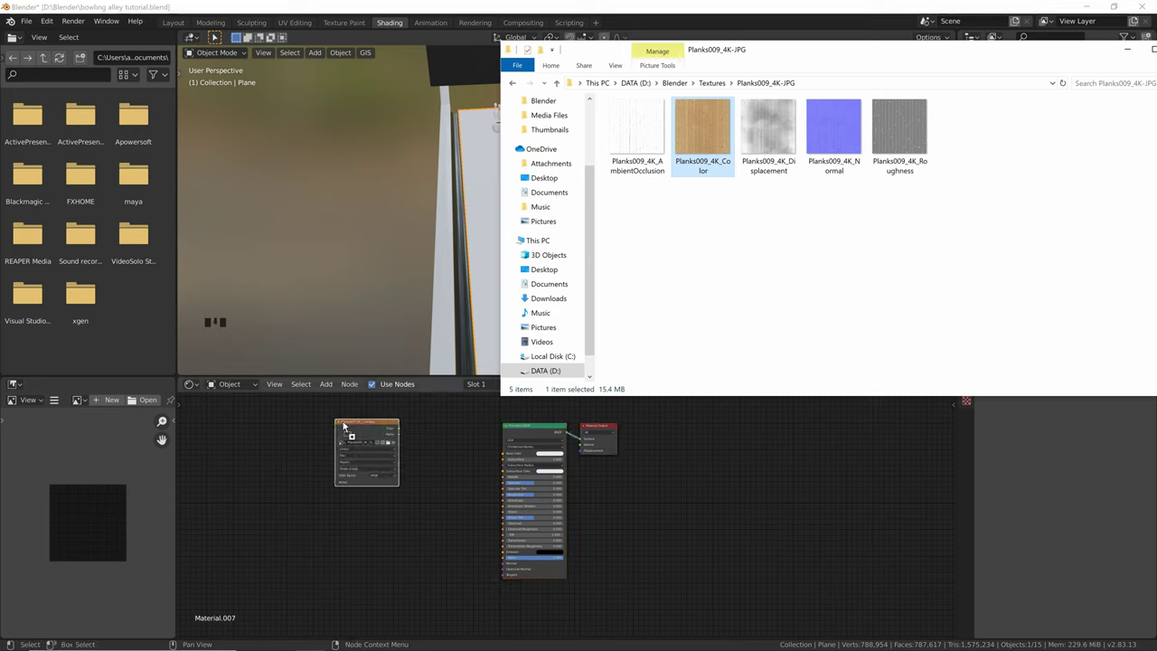
pyautogui.moveTo(833, 131); pyautogui.dragTo(371, 615)
pyautogui.moveTo(900, 131); pyautogui.dragTo(321, 489)
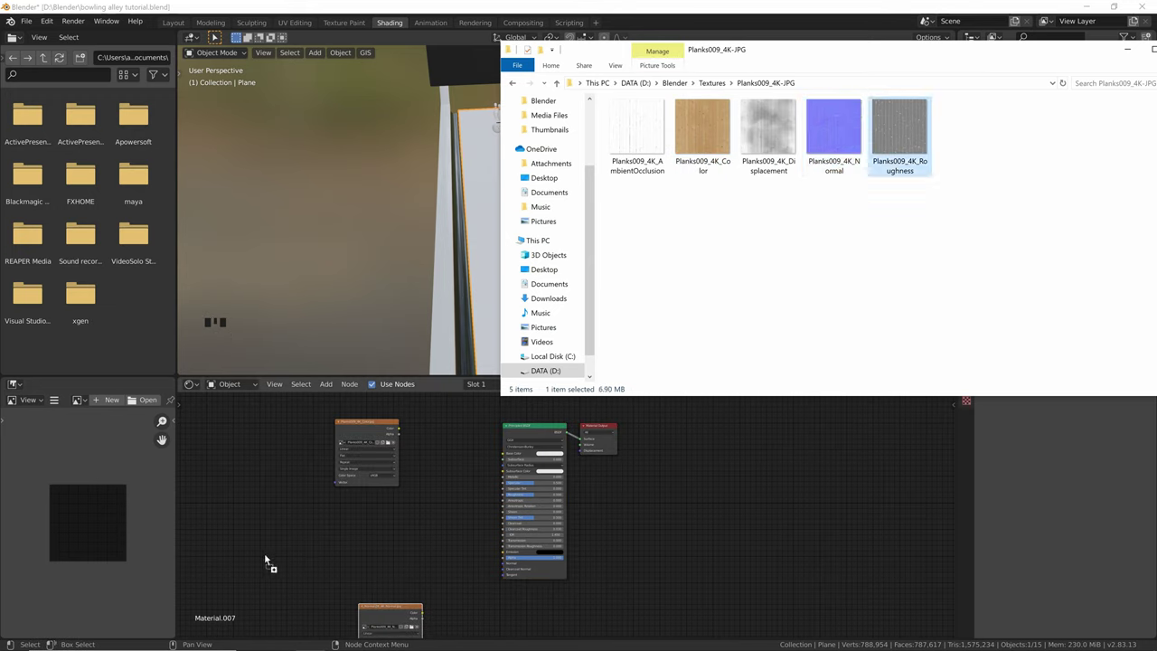
pyautogui.moveTo(264, 552); pyautogui.dragTo(265, 553)
pyautogui.click(428, 510)
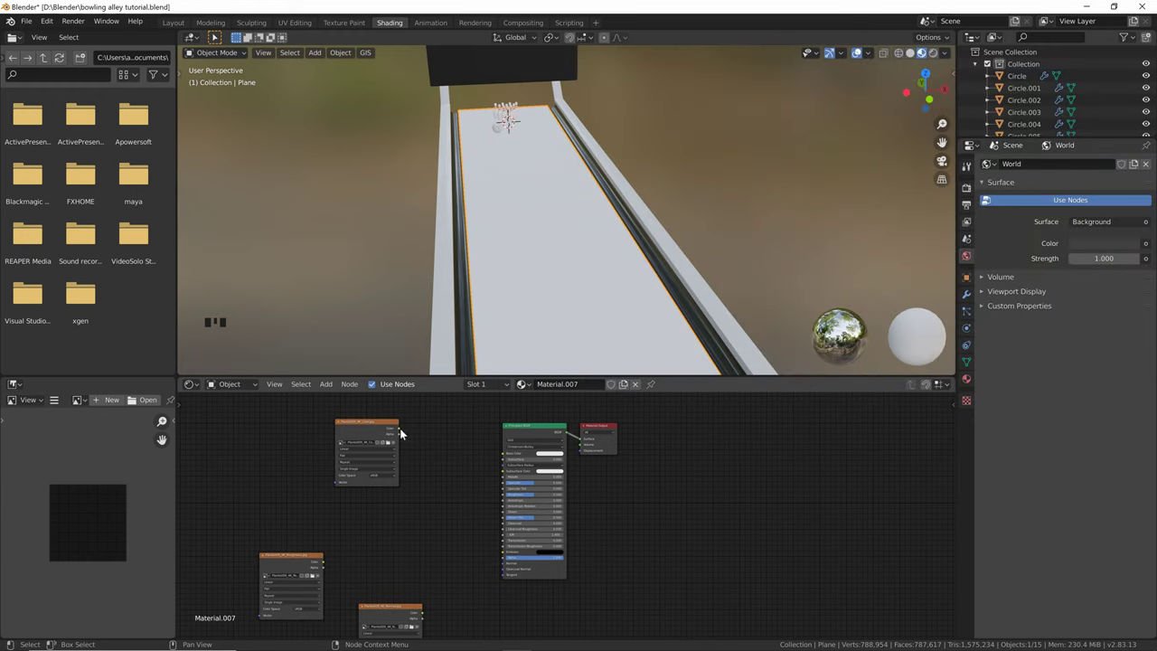
# Link the plank colour texture to Base Color and the second texture to Roughness
pyautogui.moveTo(399, 428); pyautogui.dragTo(506, 454)
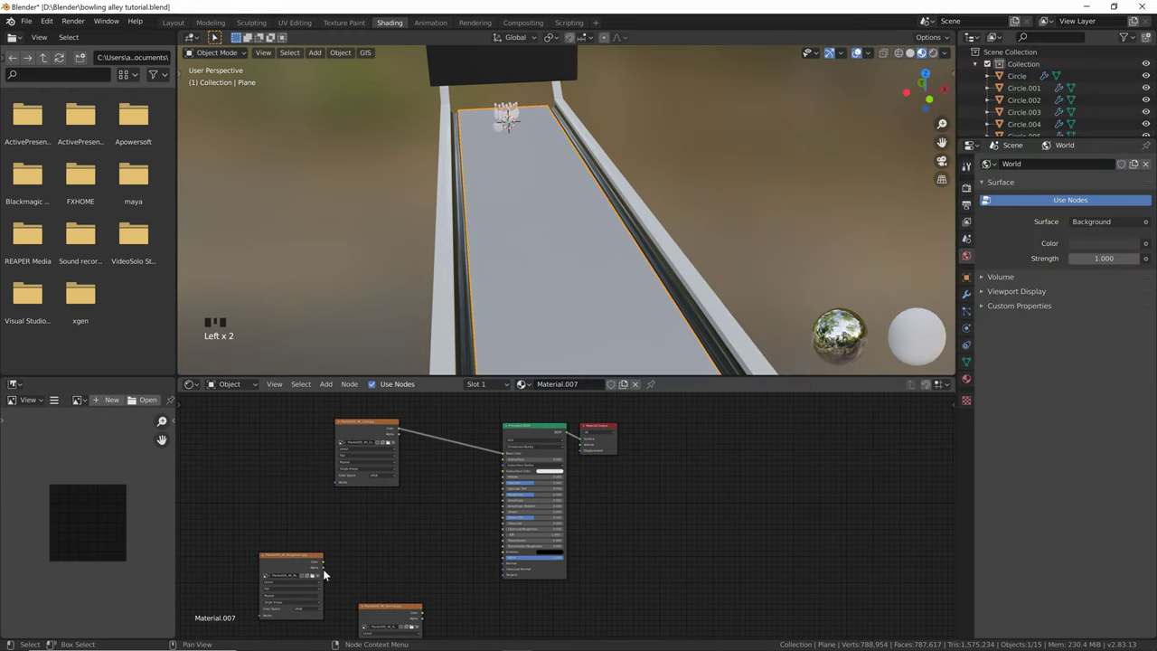
pyautogui.moveTo(321, 562); pyautogui.dragTo(504, 494)
pyautogui.middleClick(326, 523)
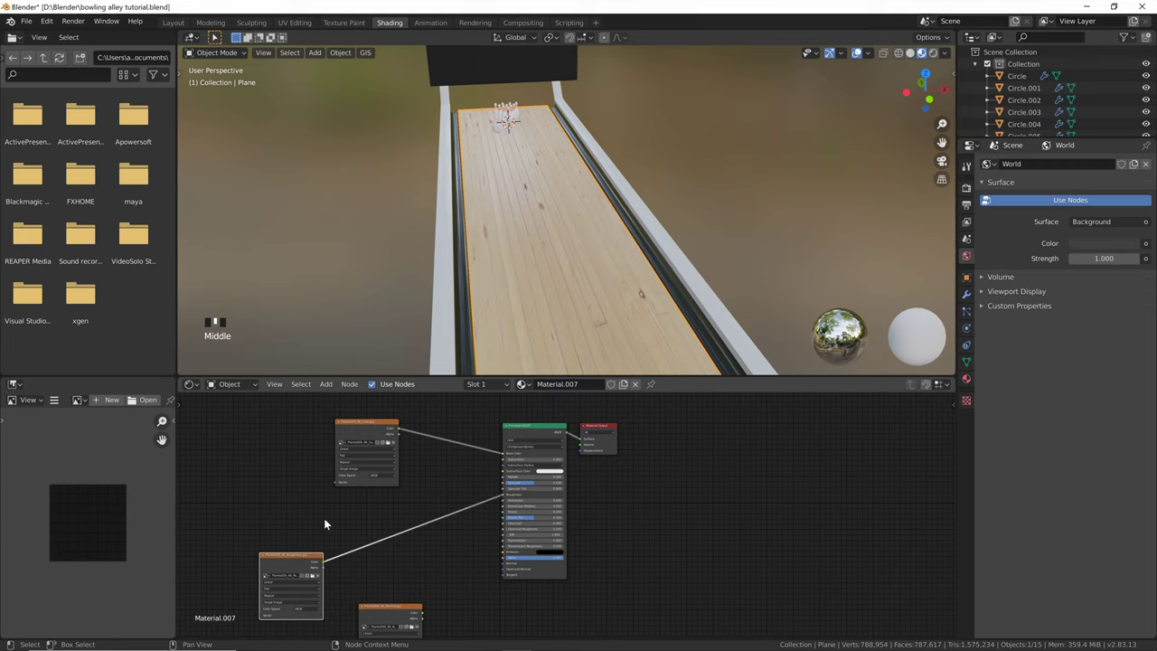
pyautogui.moveTo(306, 555); pyautogui.dragTo(291, 494)
pyautogui.moveTo(381, 600); pyautogui.dragTo(368, 503, button='middle')
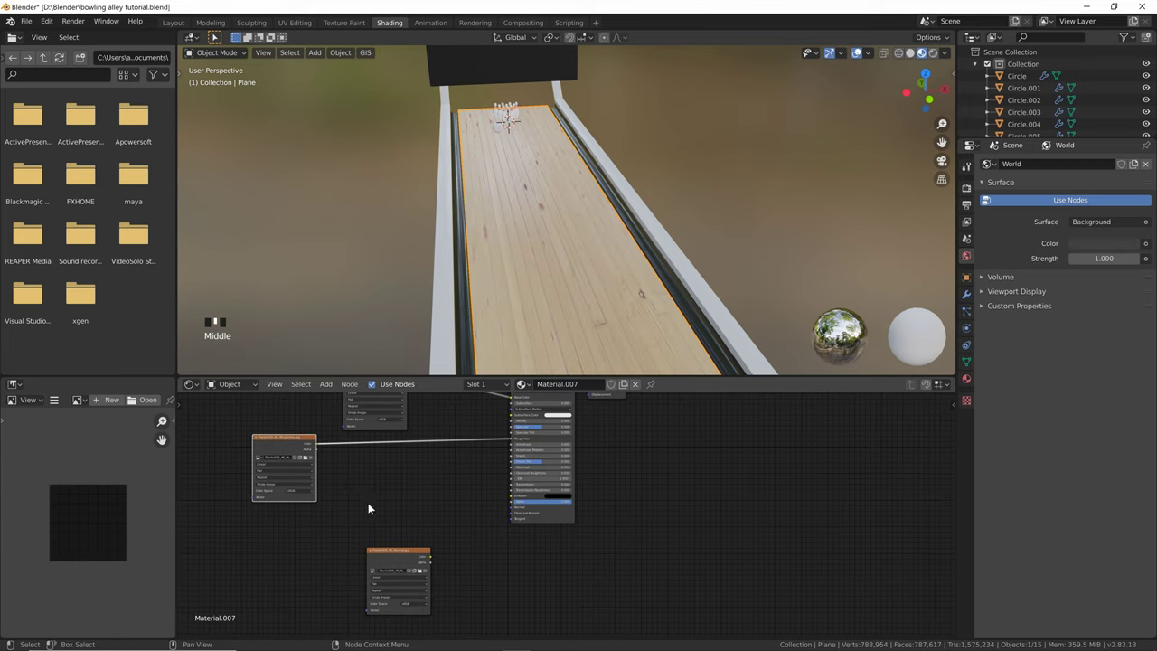
pyautogui.moveTo(373, 508); pyautogui.dragTo(312, 496)
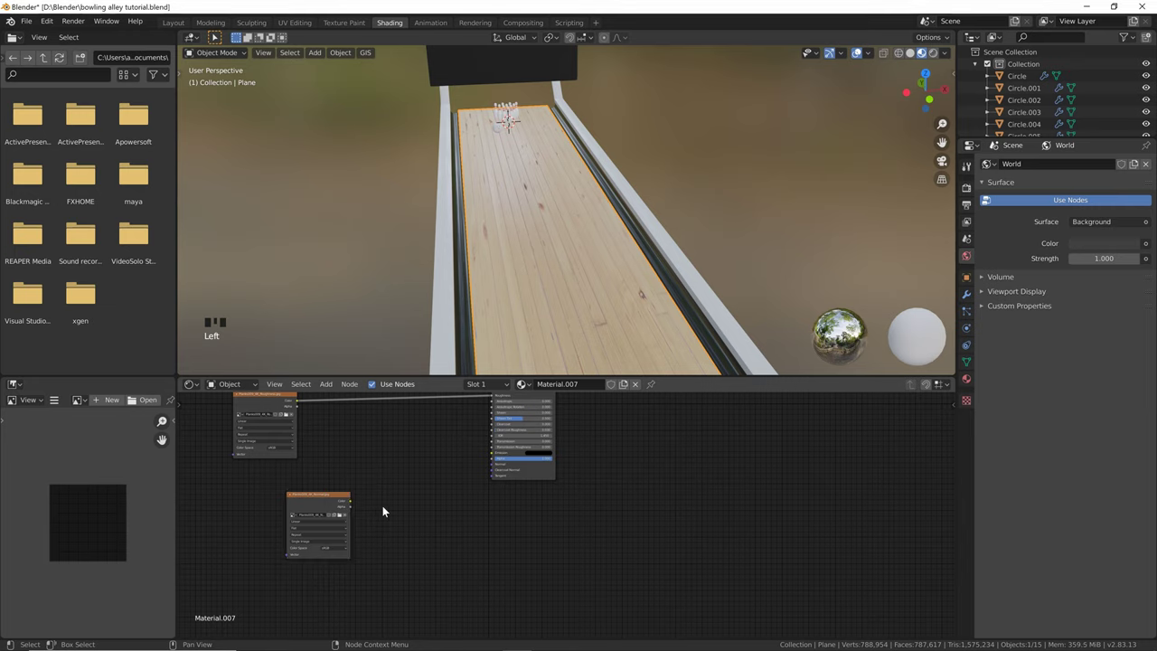
# Add a Bump node and route the plank normal texture through it into the shader
pyautogui.hotkey('shift', 'a')
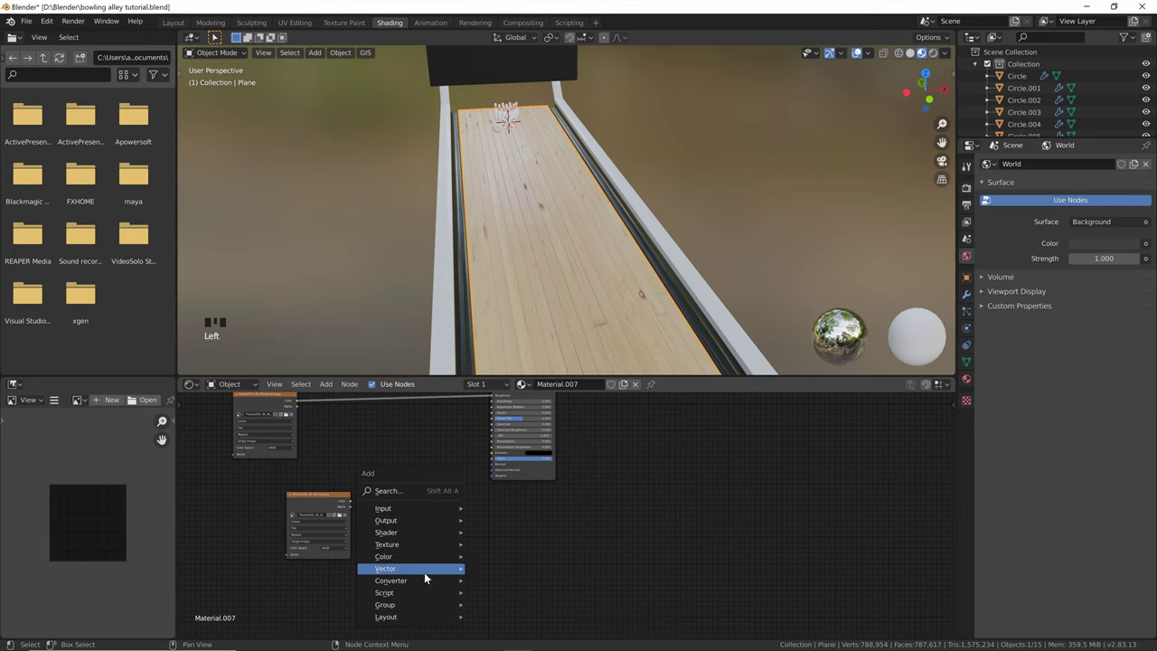
pyautogui.moveTo(442, 569)
pyautogui.click(495, 463)
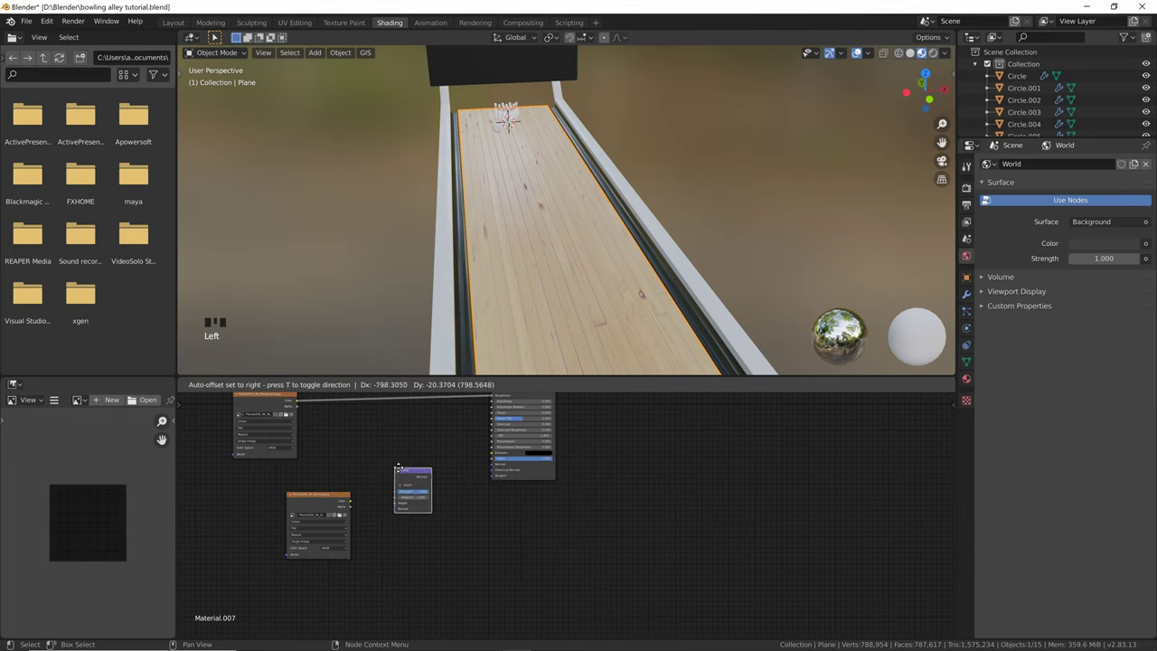
pyautogui.click(395, 476)
pyautogui.moveTo(349, 501)
pyautogui.mouseDown()
pyautogui.moveTo(391, 504)
pyautogui.moveTo(494, 467)
pyautogui.mouseUp()
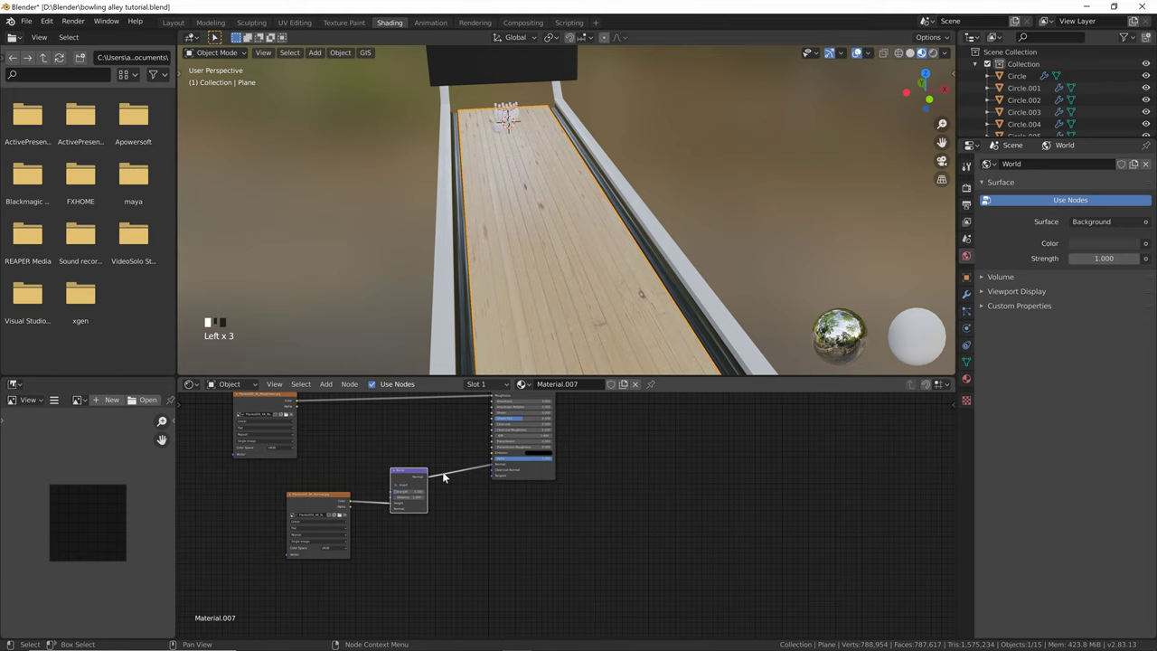
pyautogui.scroll(1, 434, 444)
pyautogui.scroll(4, 430, 439)
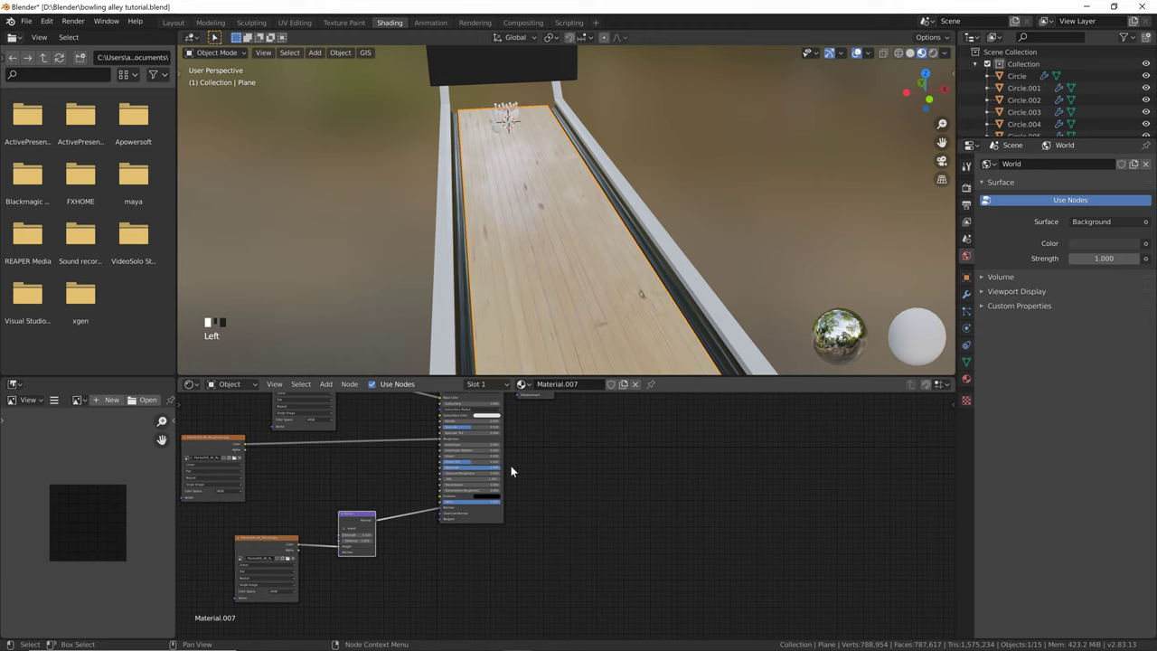
pyautogui.moveTo(488, 316); pyautogui.dragTo(536, 244, button='middle')
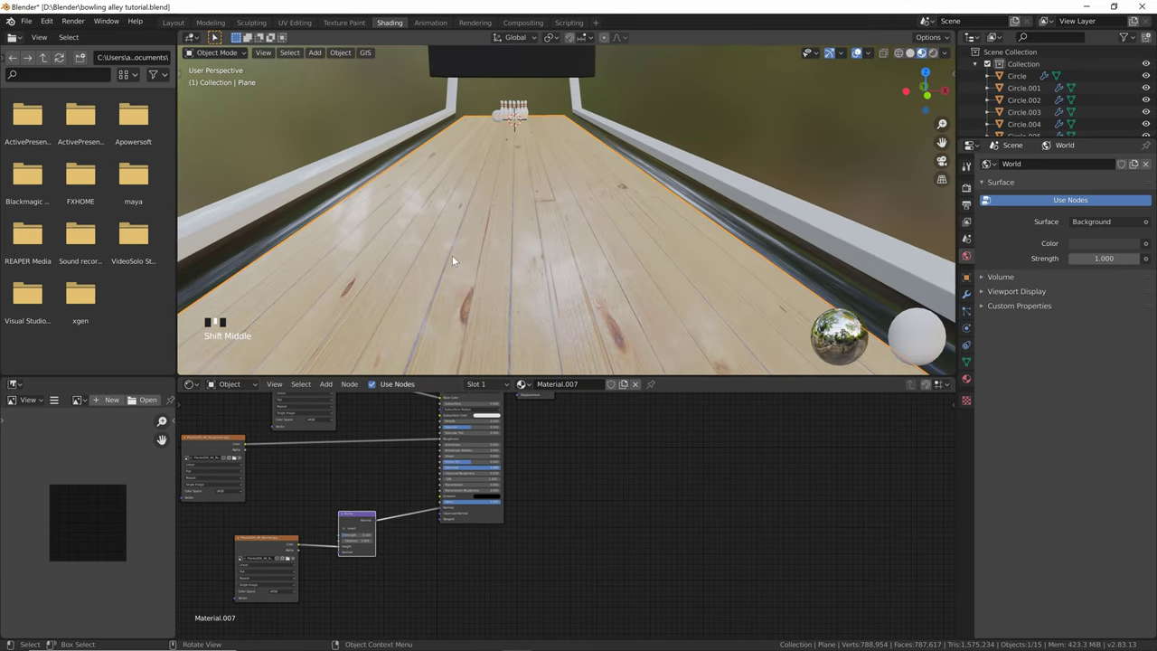
pyautogui.moveTo(259, 482); pyautogui.dragTo(512, 502, button='middle')
pyautogui.scroll(-1, 513, 502)
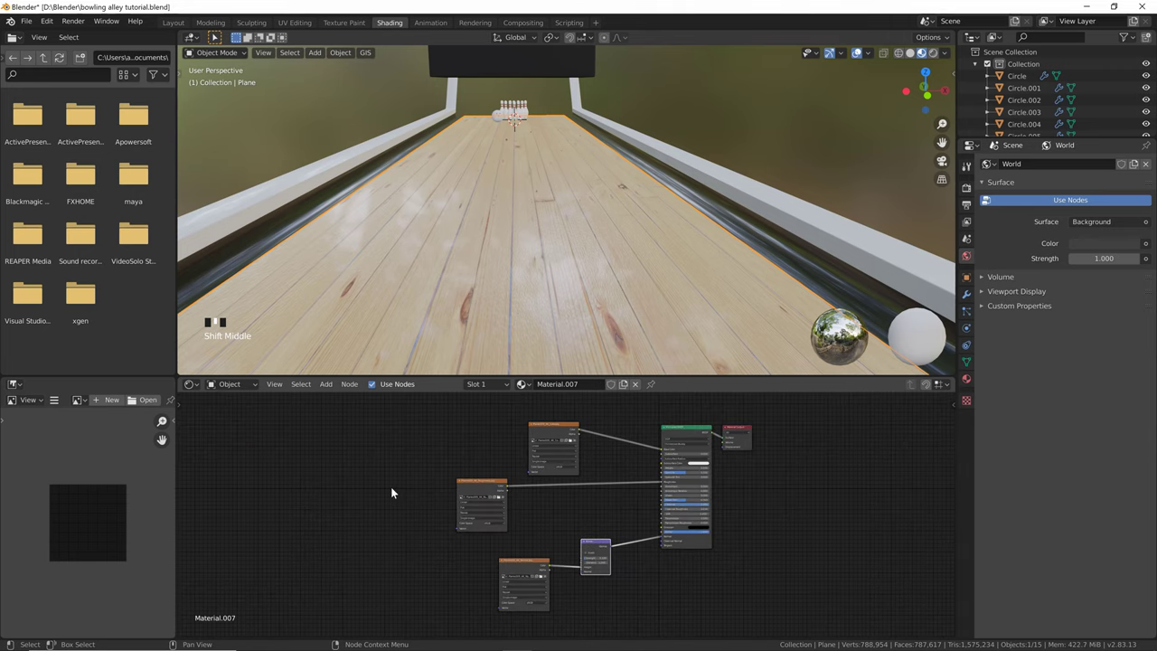
pyautogui.click(46, 21)
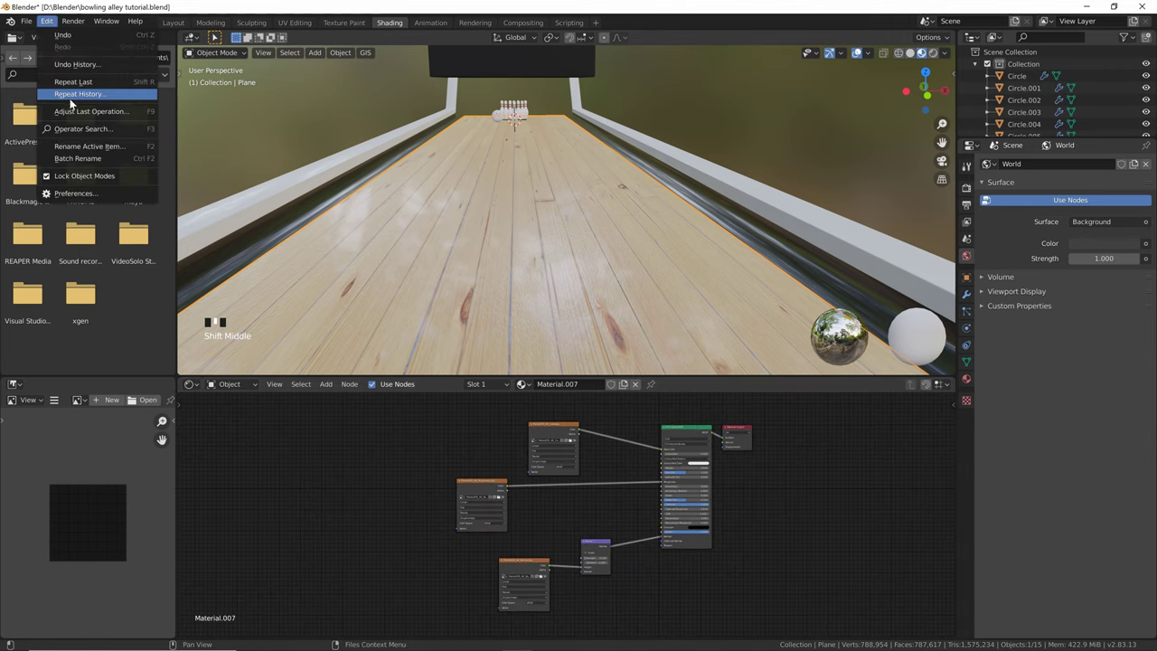
pyautogui.click(74, 193)
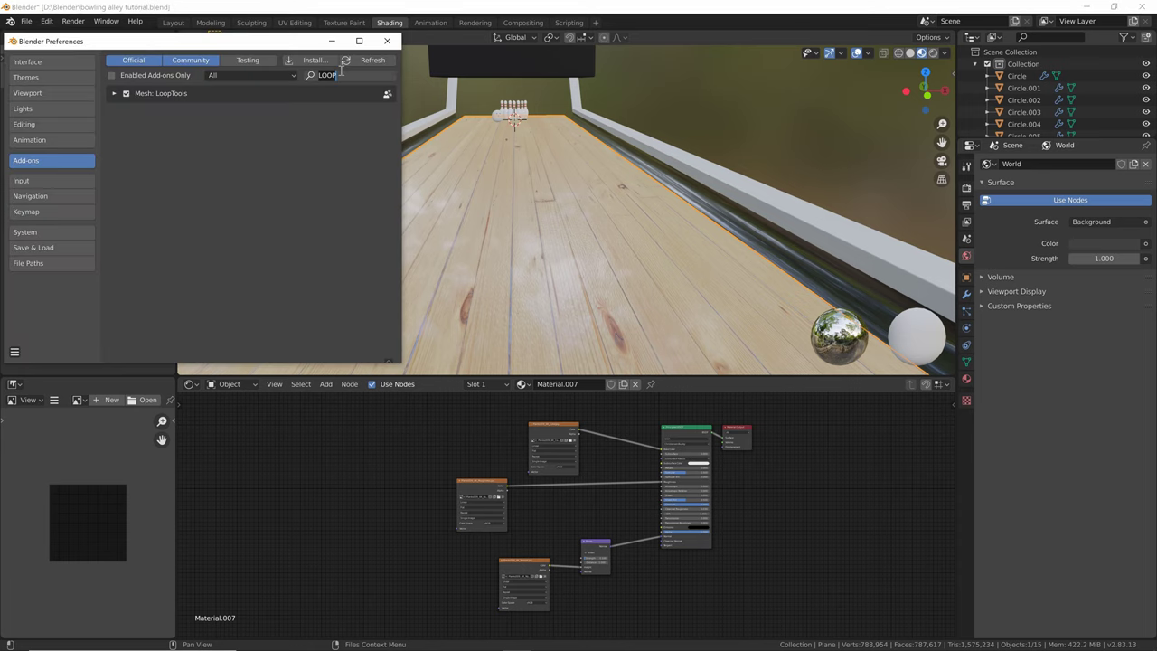
pyautogui.press('BackSpace')
pyautogui.press('BackSpace')
pyautogui.press('BackSpace')
pyautogui.press('BackSpace')
pyautogui.write('NODE')
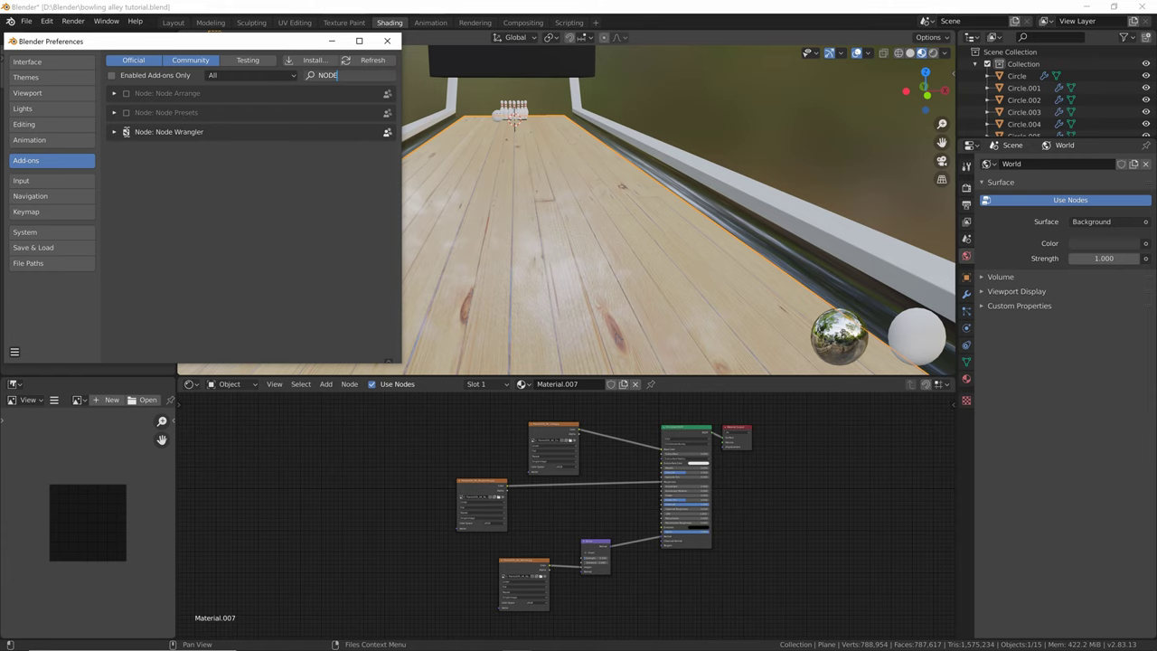
pyautogui.click(387, 40)
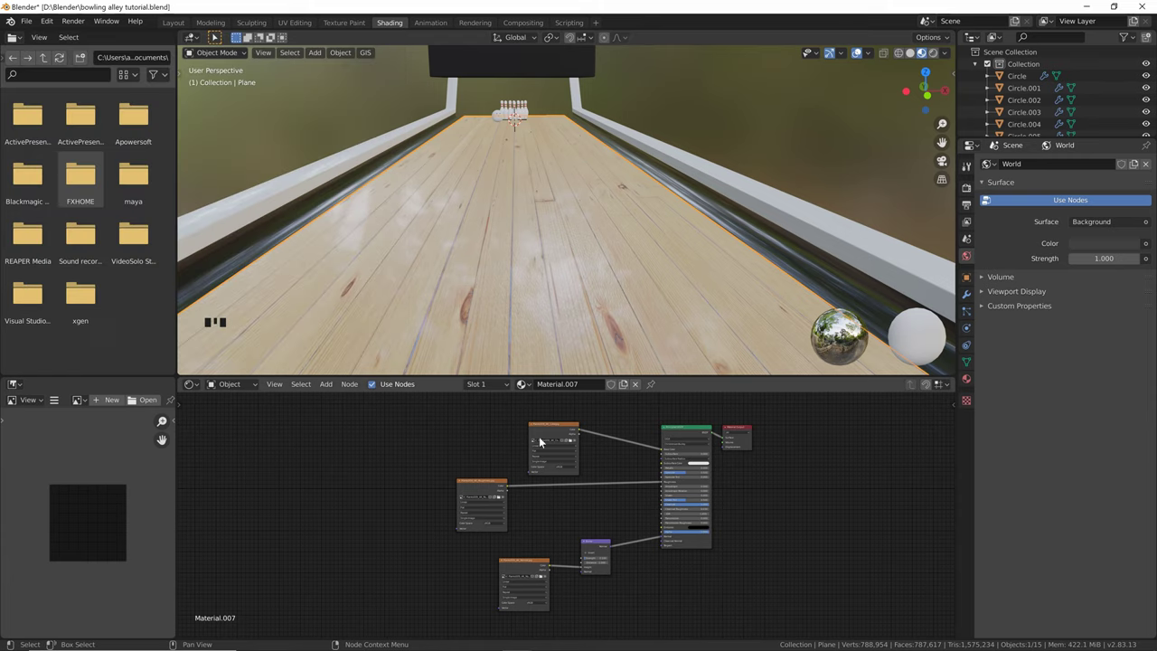
pyautogui.click(469, 483)
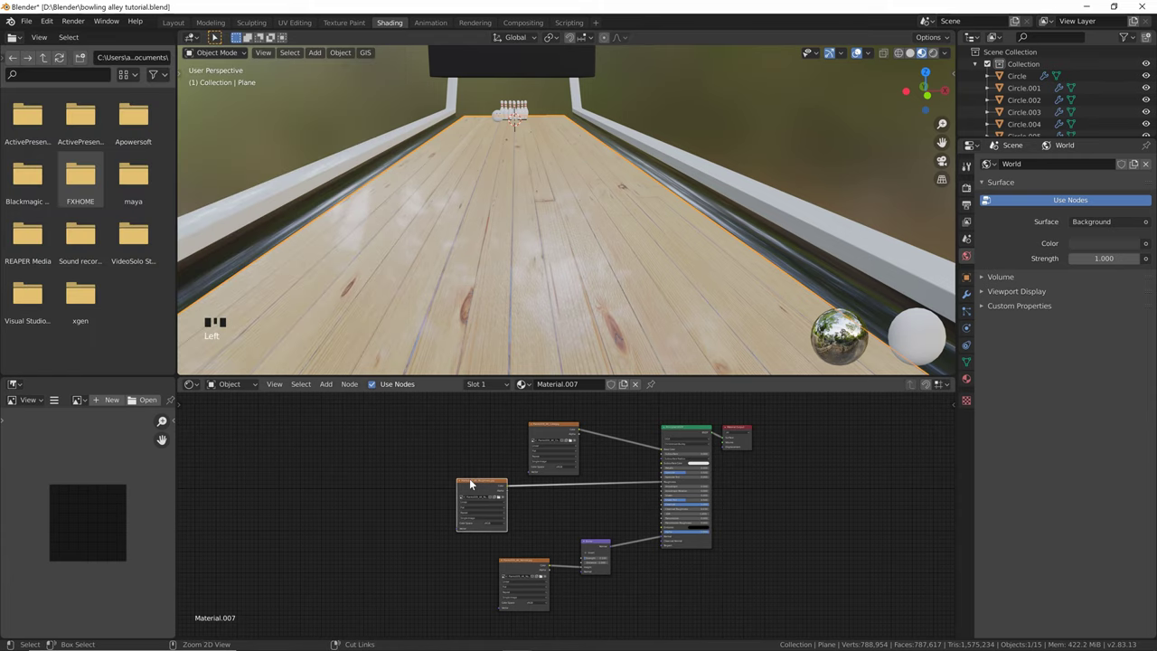
pyautogui.hotkey('ctrl', 't')
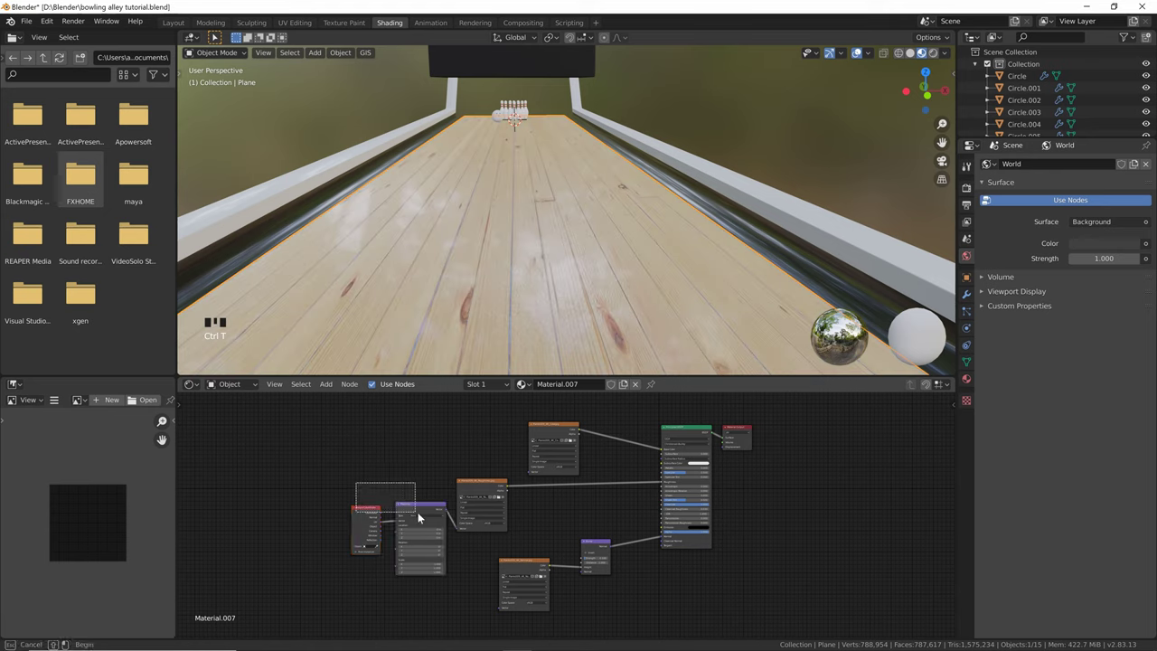
pyautogui.moveTo(416, 508)
pyautogui.mouseDown()
pyautogui.moveTo(356, 457)
pyautogui.moveTo(520, 450)
pyautogui.moveTo(515, 471)
pyautogui.moveTo(531, 474)
pyautogui.mouseUp()
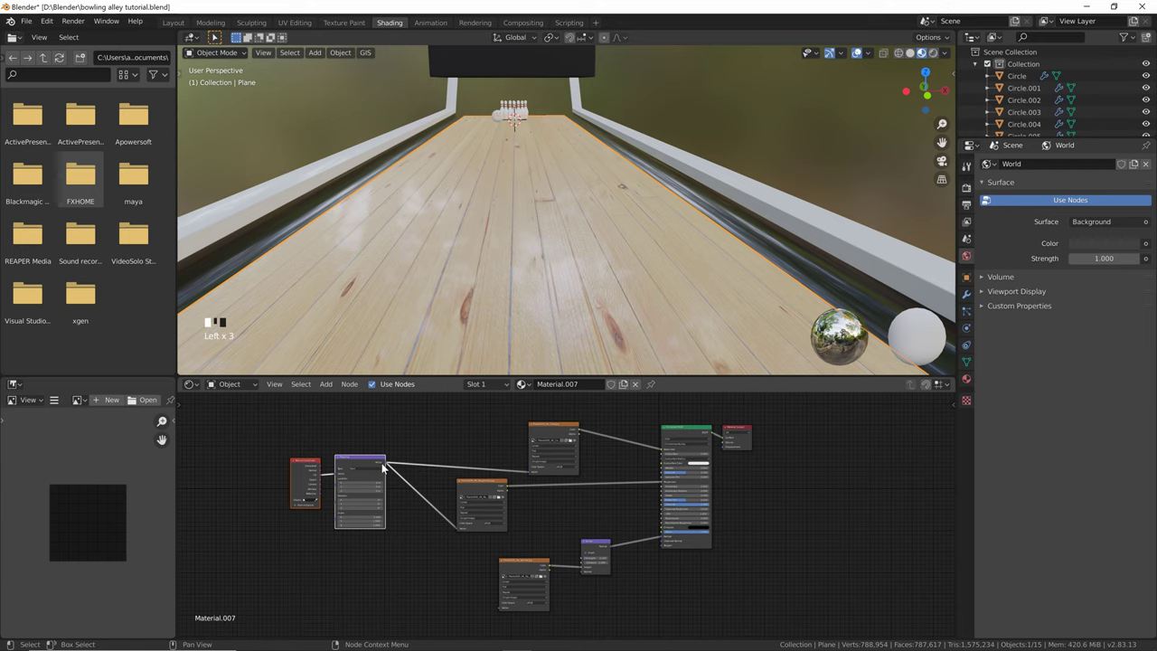
pyautogui.moveTo(389, 467); pyautogui.dragTo(500, 606)
pyautogui.click(381, 511)
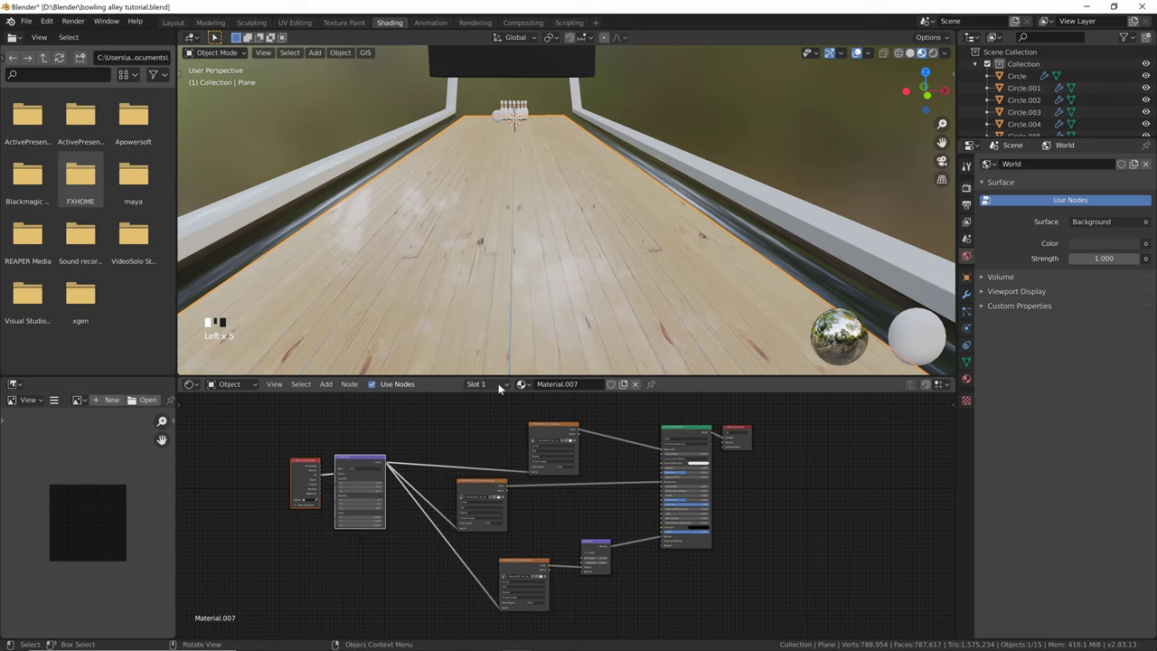
pyautogui.moveTo(274, 428); pyautogui.dragTo(367, 530)
pyautogui.press('Delete')
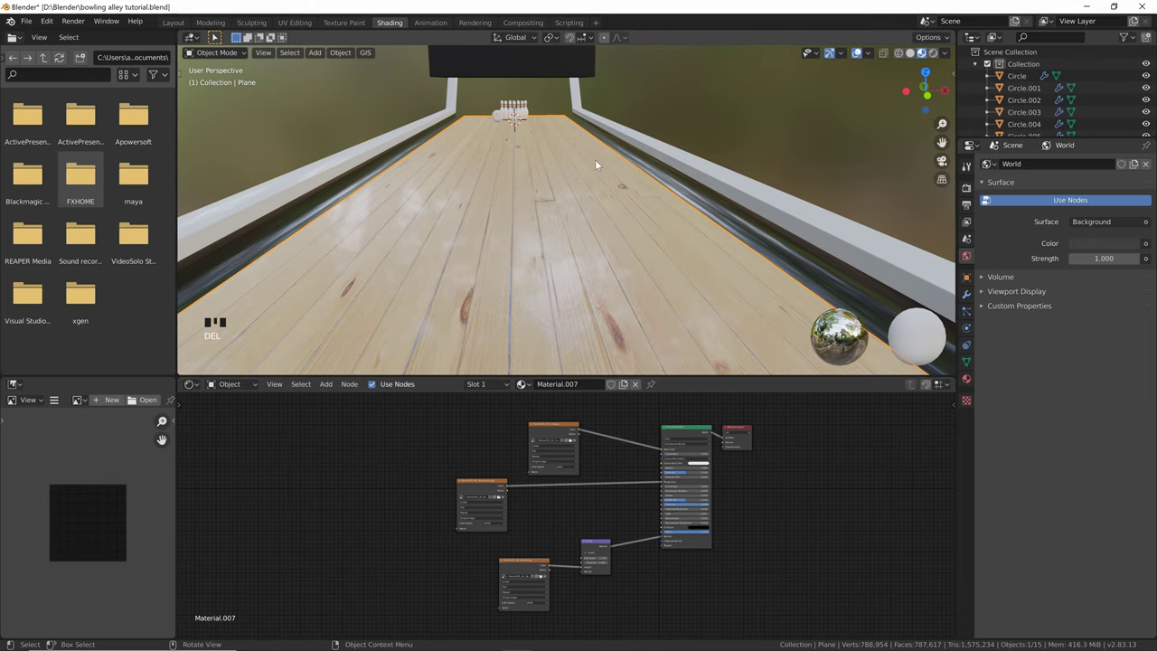
# In UV Editing, scale up the lane plane's UVs with textures shown in the viewport
pyautogui.click(295, 22)
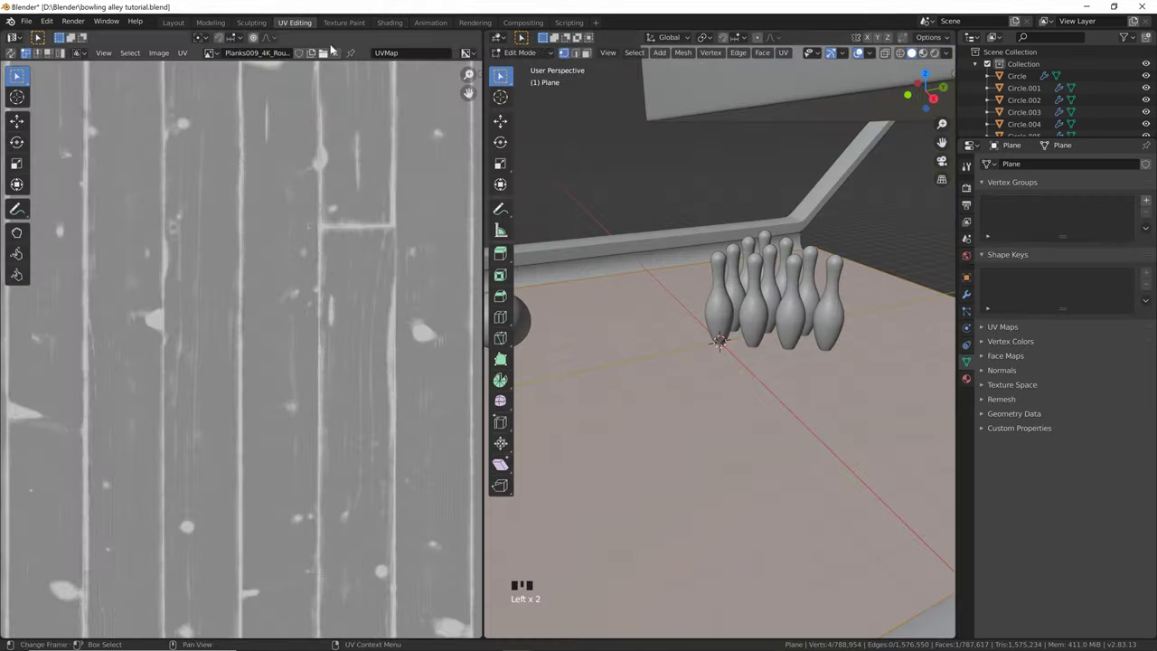
pyautogui.scroll(-10, 361, 271)
pyautogui.scroll(3, 317, 289)
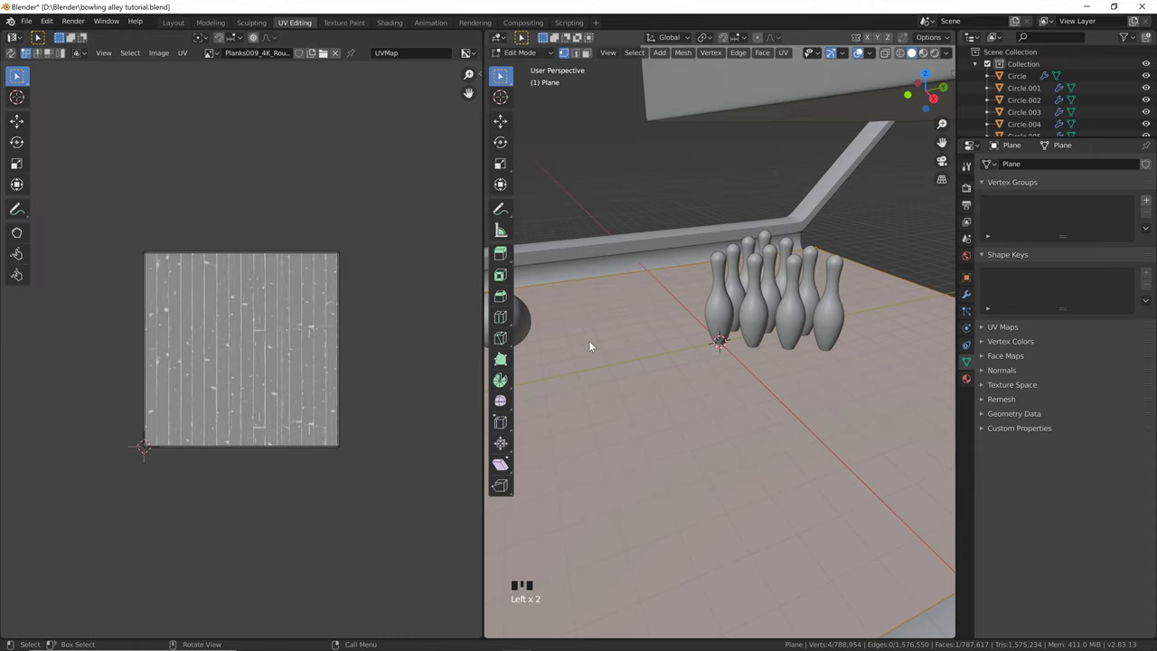
pyautogui.click(654, 254)
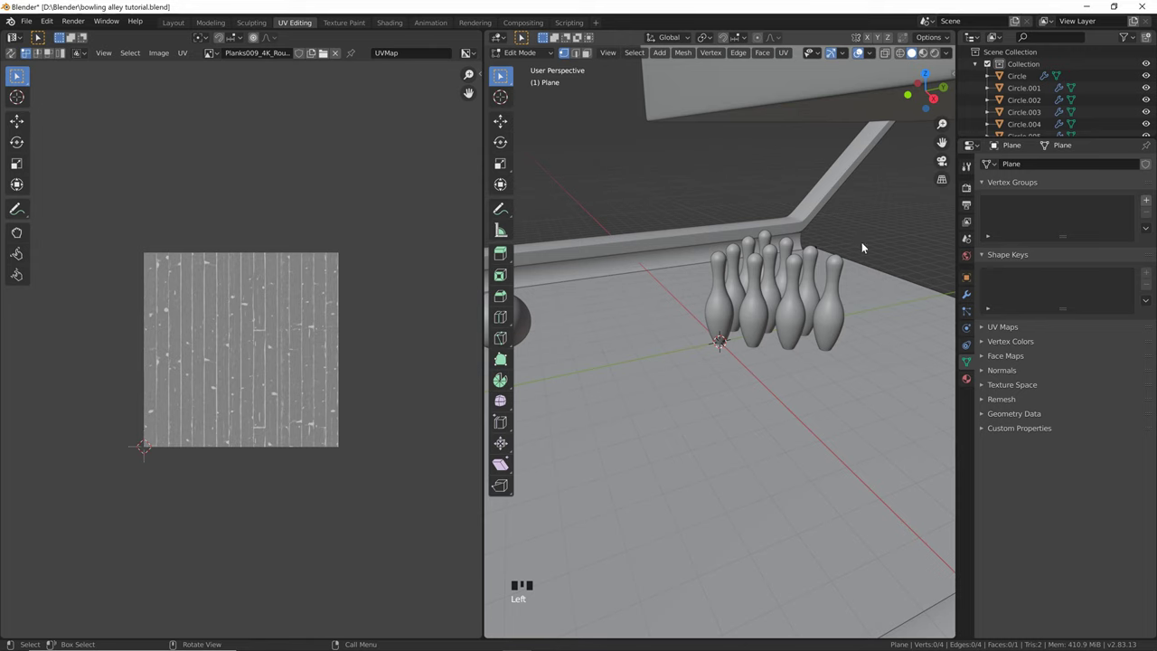
pyautogui.press('a')
pyautogui.moveTo(108, 196); pyautogui.dragTo(361, 470)
pyautogui.click(923, 53)
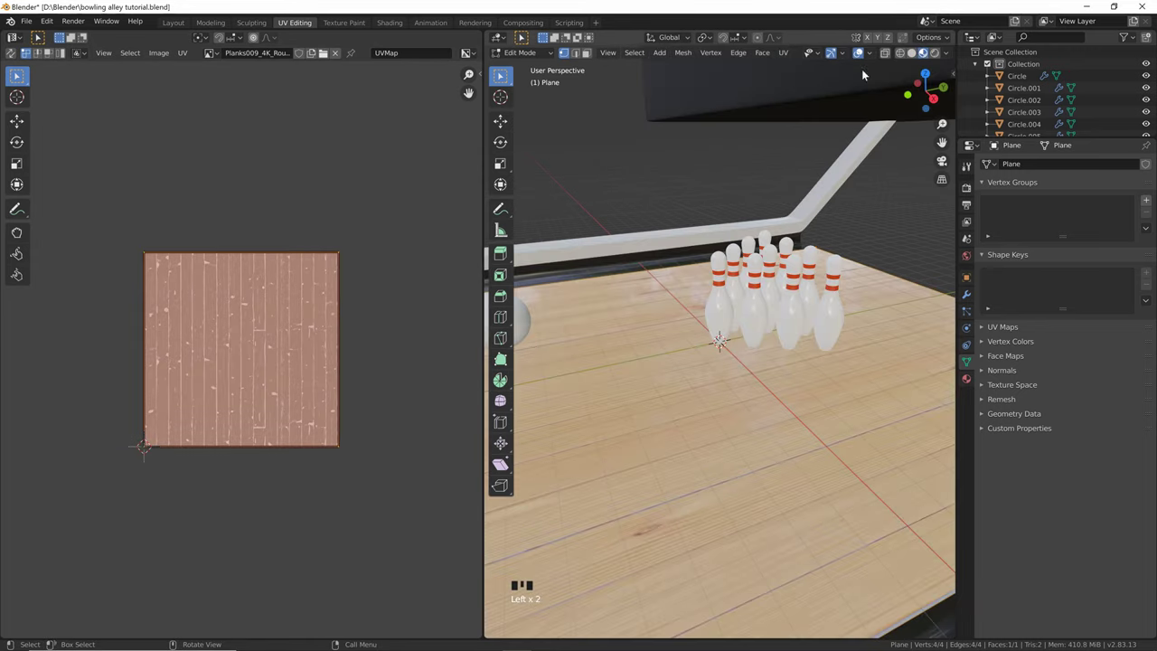
pyautogui.press('s')
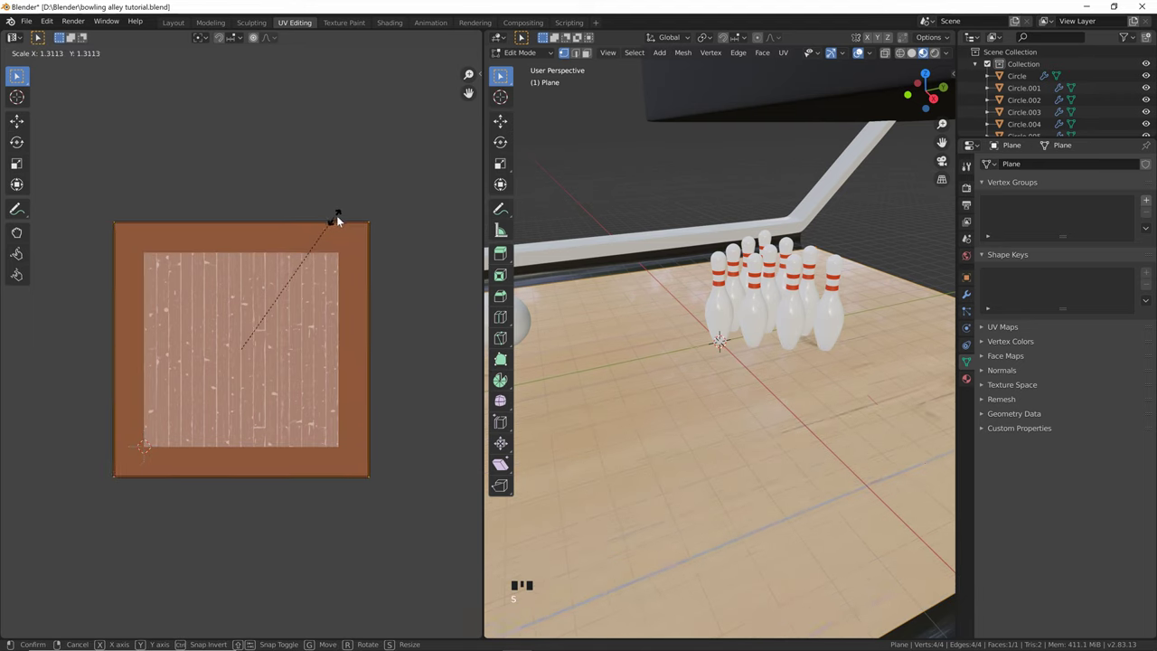
pyautogui.click(398, 200)
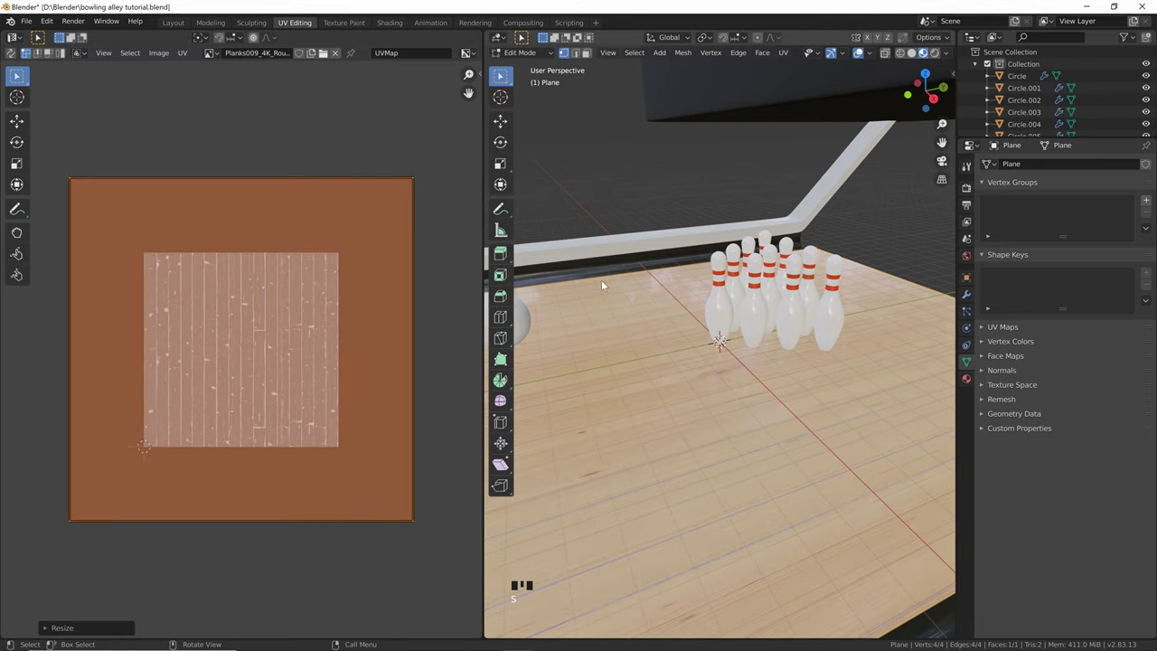
pyautogui.moveTo(601, 280); pyautogui.dragTo(714, 302, button='middle')
pyautogui.scroll(-2, 669, 280)
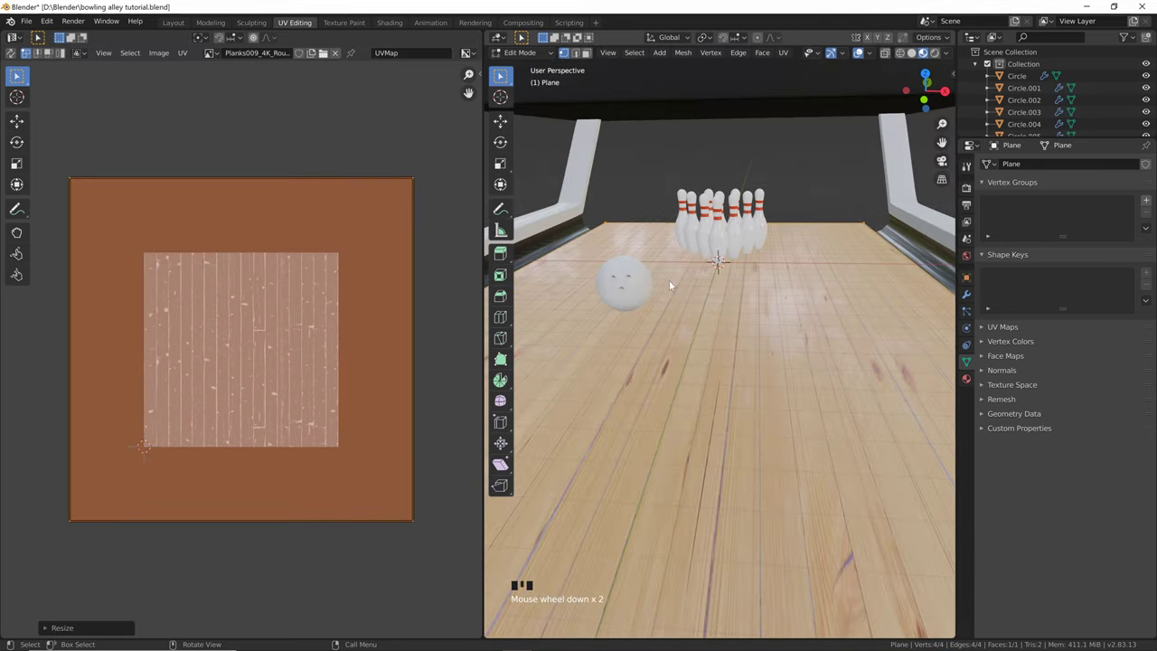
pyautogui.scroll(-1, 762, 371)
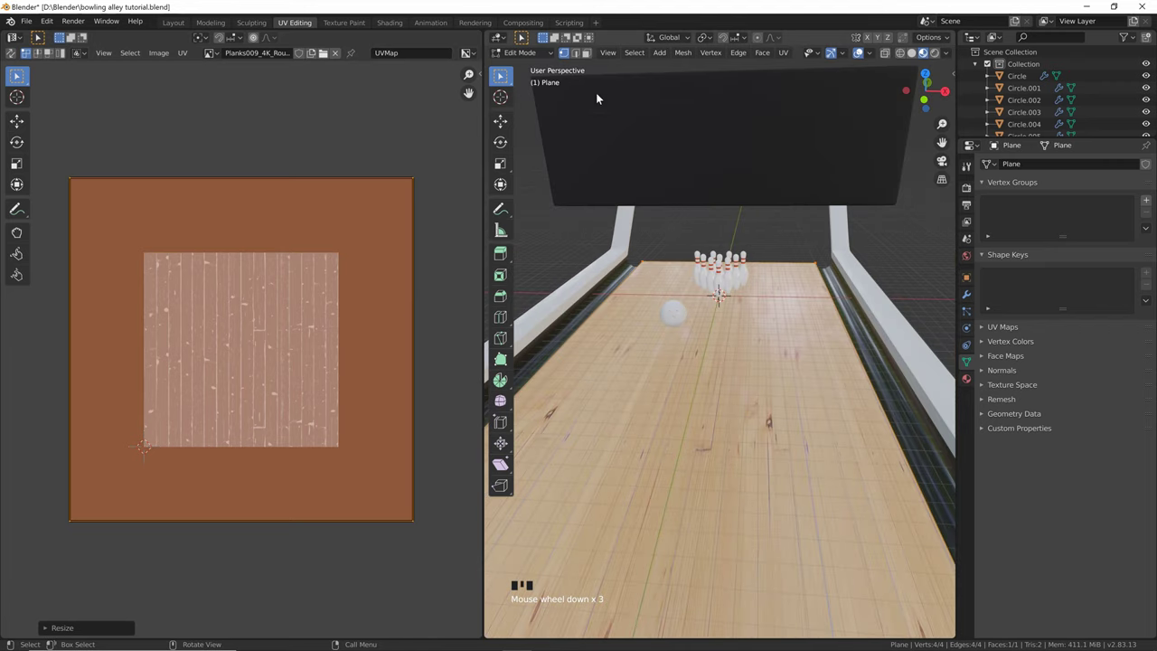
# Move the bowling ball to the near end of the lane
pyautogui.click(389, 23)
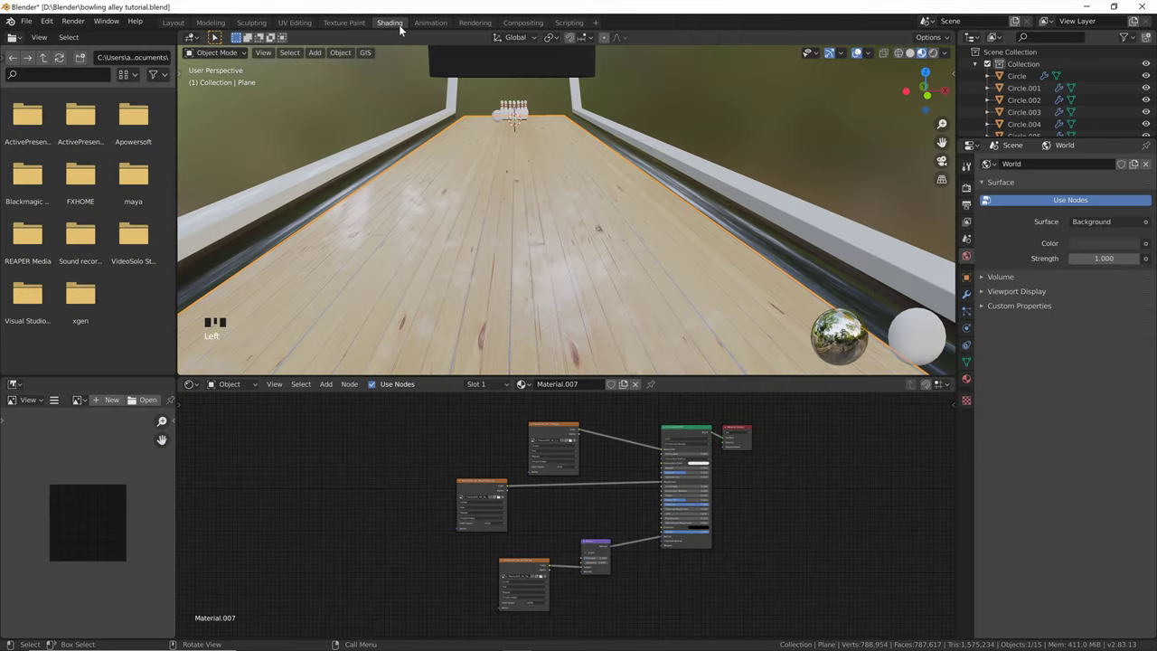
pyautogui.click(496, 116)
pyautogui.keyDown('shift'); pyautogui.moveTo(497, 115); pyautogui.dragTo(553, 135, button='middle'); pyautogui.keyUp('shift')
pyautogui.press('g')
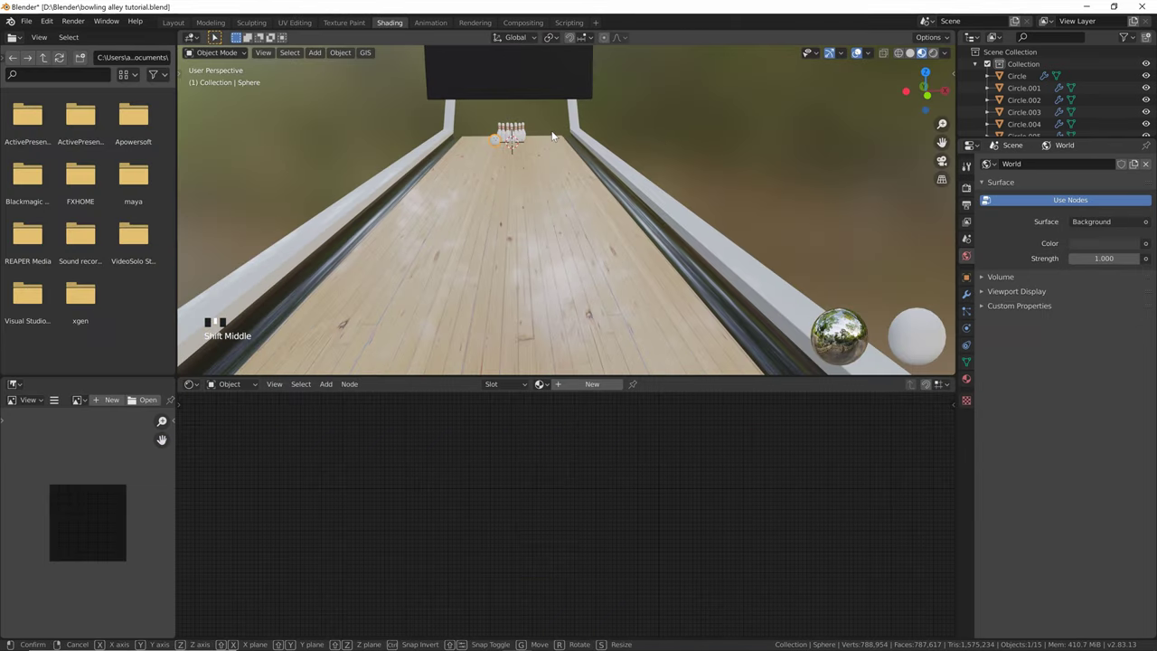
pyautogui.click(531, 283)
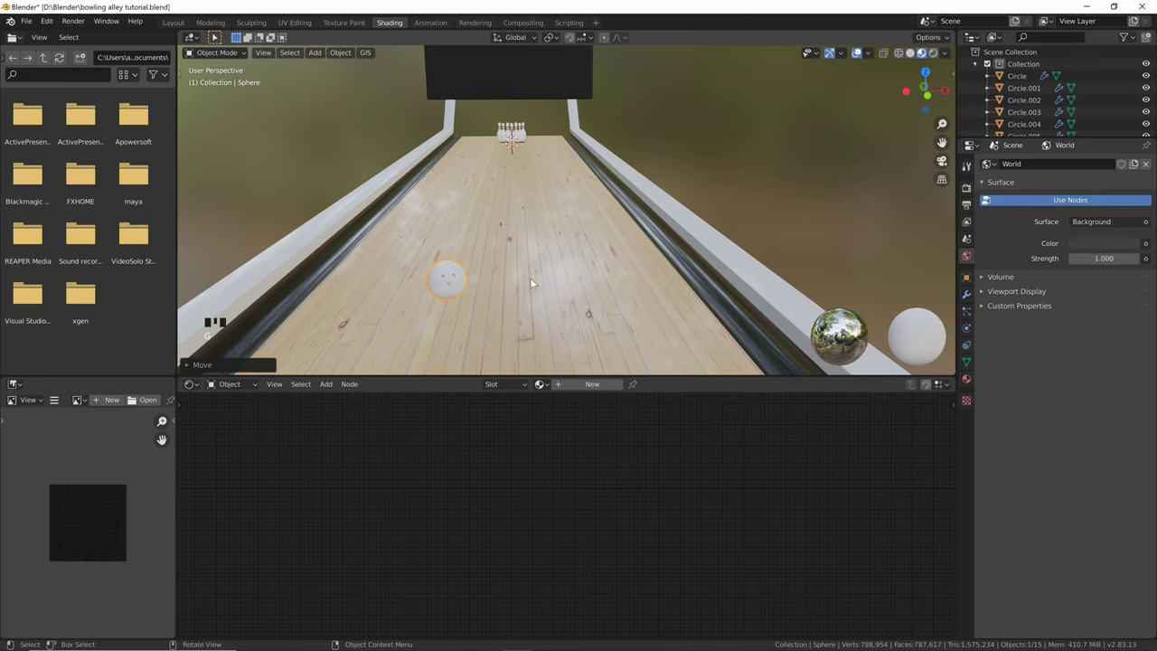
# Create Material.008 for the ball and check the Marble 006 page in the browser
pyautogui.click(591, 384)
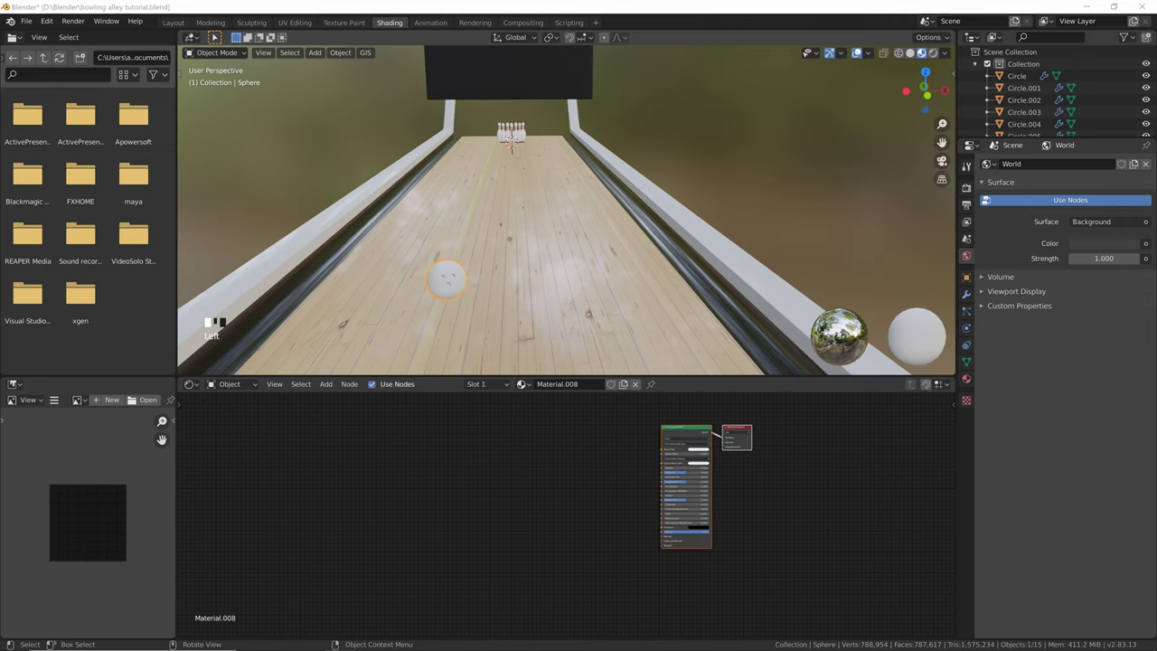
pyautogui.hotkey('alt', 'Tab')
pyautogui.moveTo(761, 121); pyautogui.dragTo(722, 97)
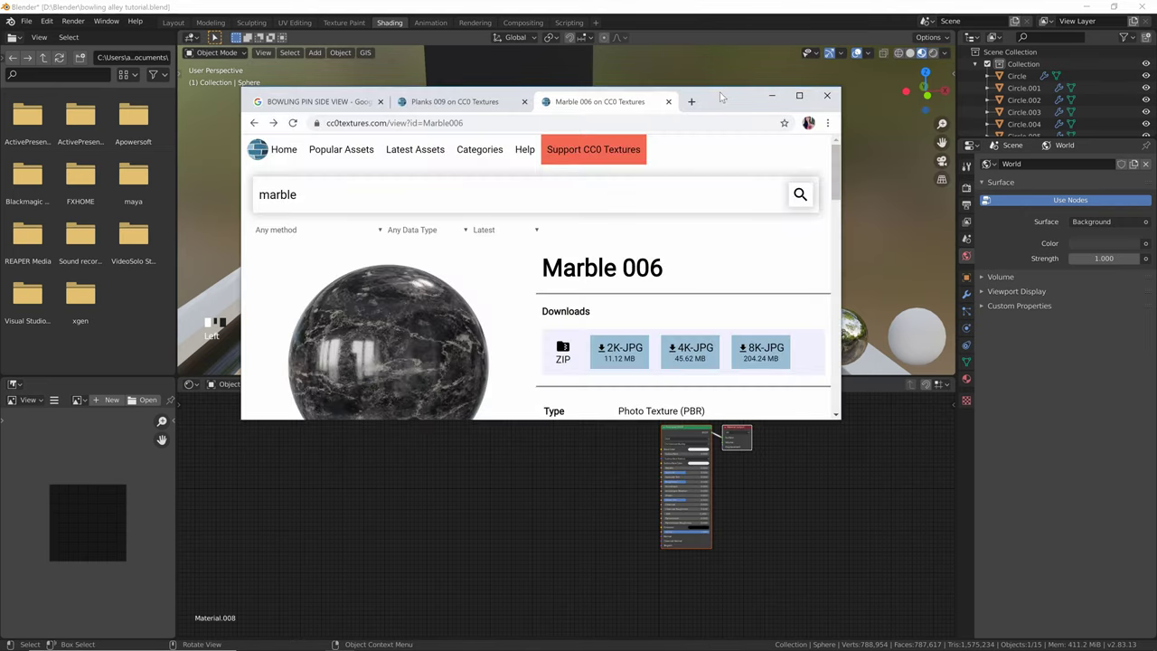
pyautogui.doubleClick(721, 98)
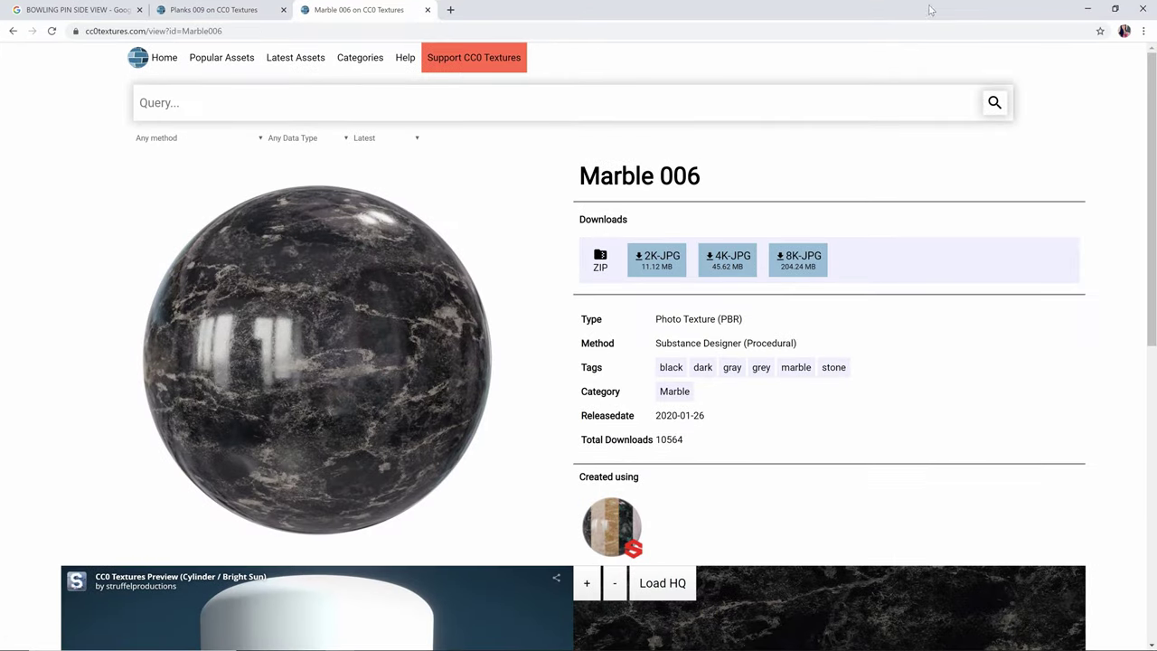
pyautogui.click(1087, 8)
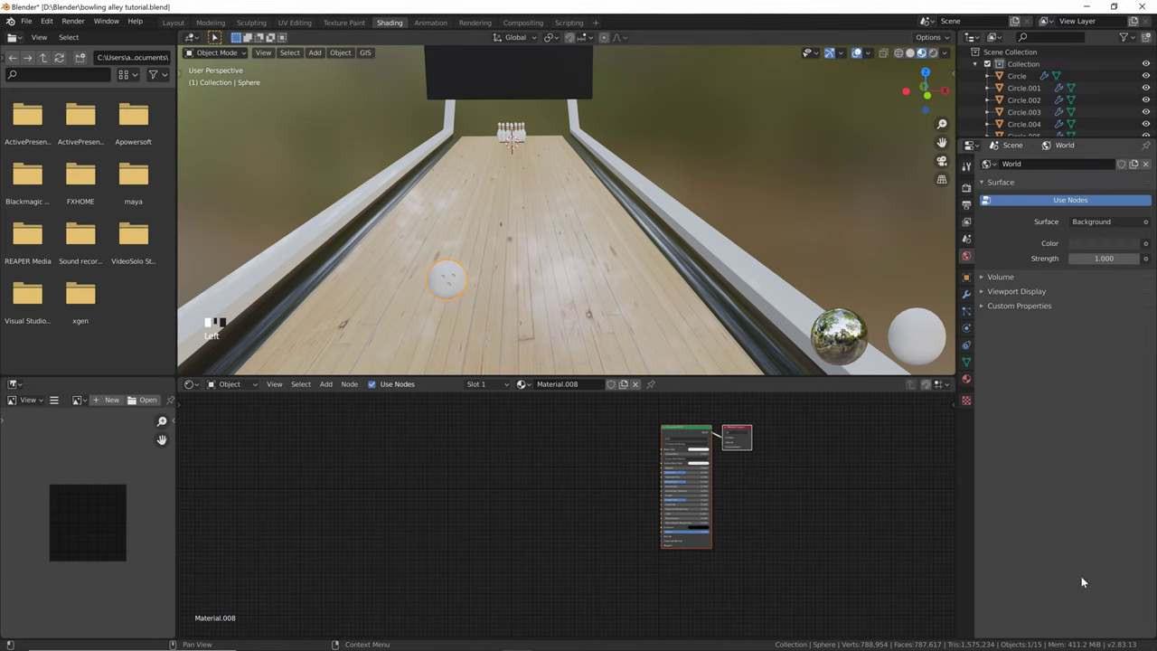
# Drag the Marble006_4K Color, Normal and Roughness maps into Material.008 as texture nodes
pyautogui.hotkey('alt', 'Tab')
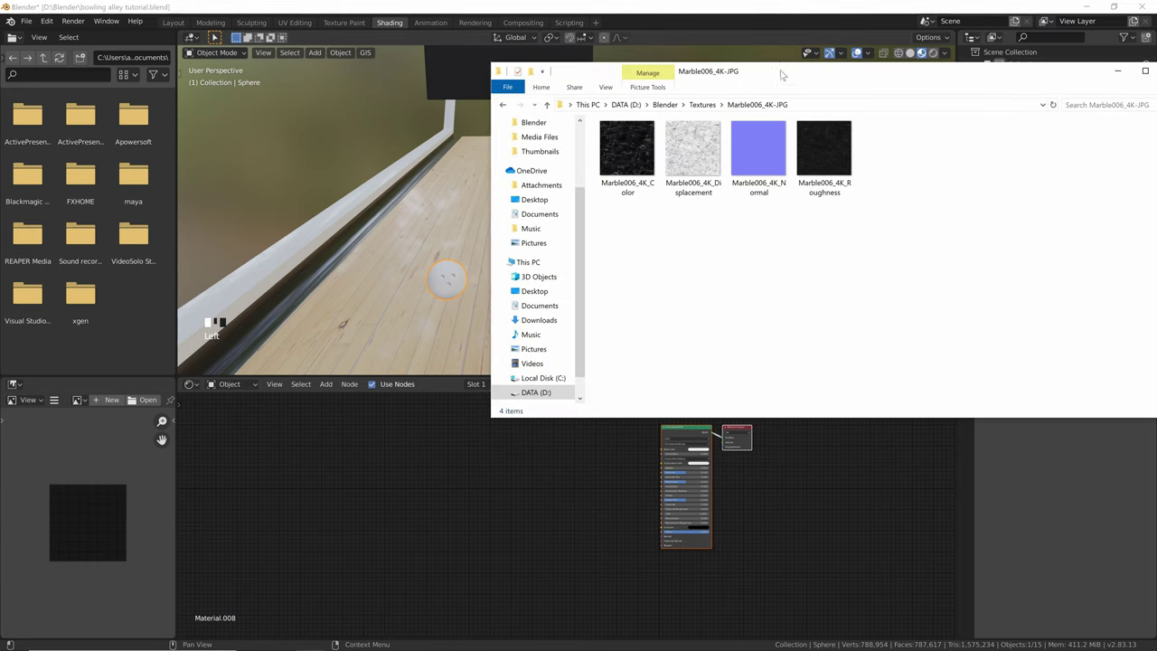
pyautogui.moveTo(783, 76); pyautogui.dragTo(793, 95)
pyautogui.moveTo(637, 172); pyautogui.dragTo(470, 469)
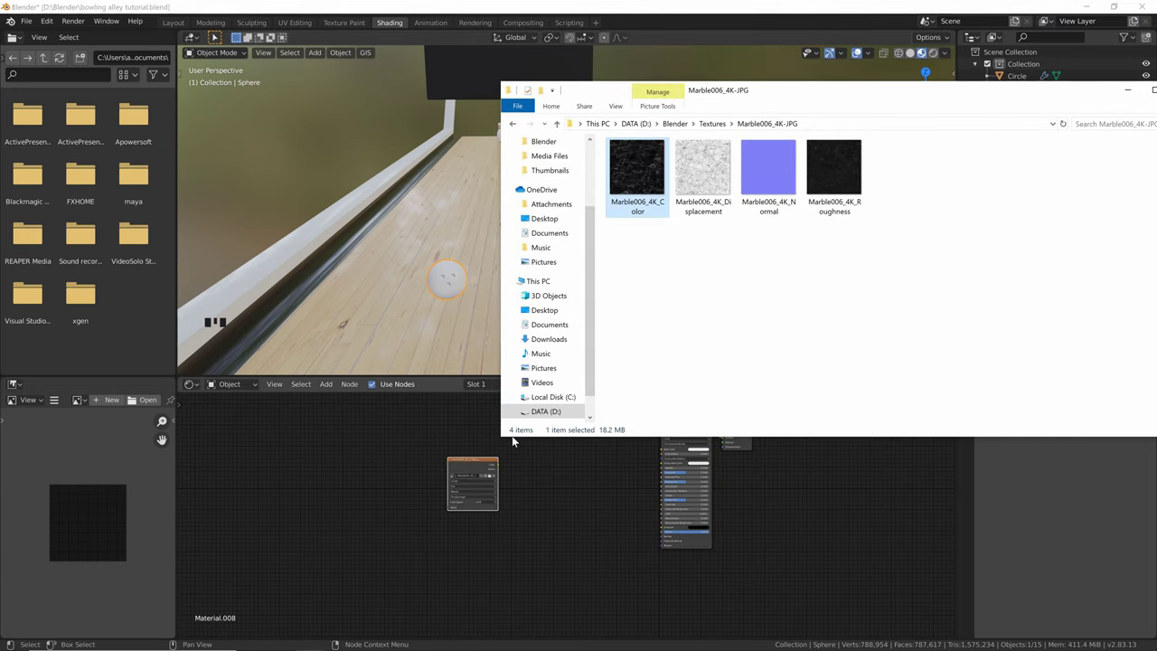
pyautogui.moveTo(768, 171); pyautogui.dragTo(559, 583)
pyautogui.click(833, 172)
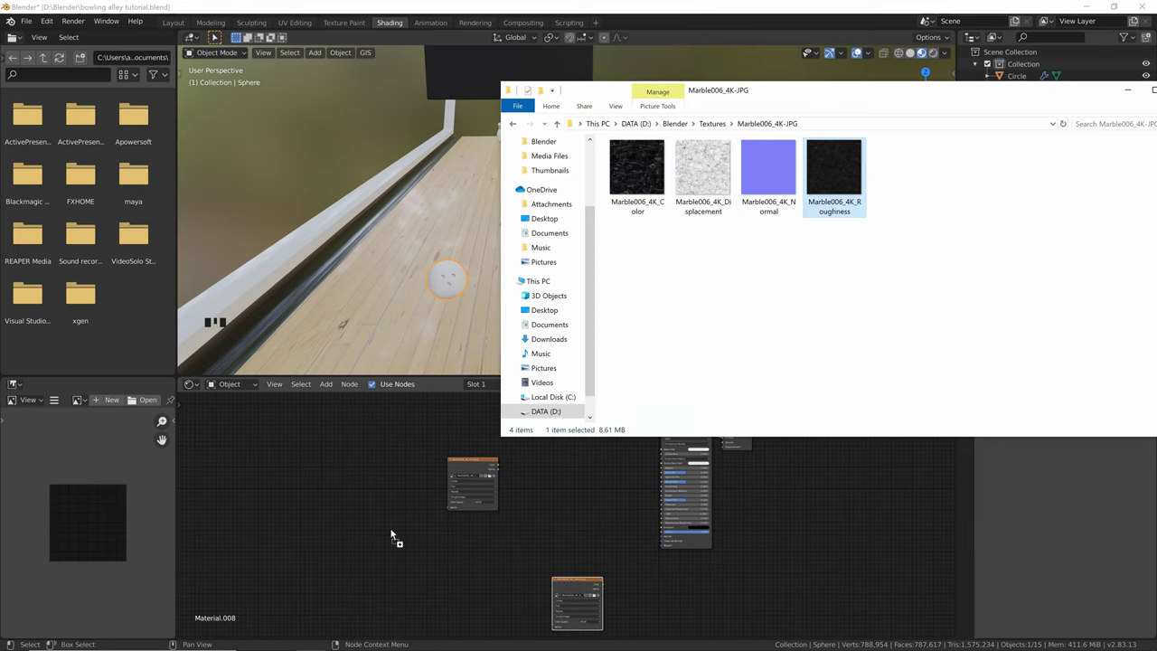
pyautogui.moveTo(395, 536); pyautogui.dragTo(394, 537)
pyautogui.click(523, 466)
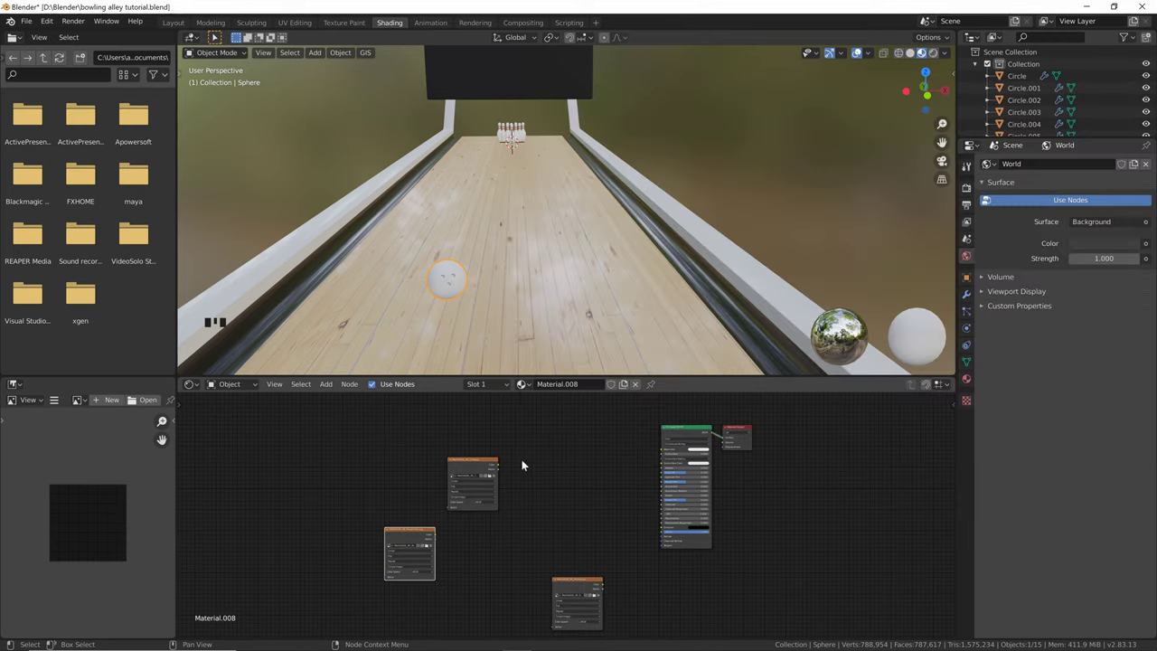
# Connect the Marble006 colour texture to Base Color and the roughness texture to Roughness
pyautogui.moveTo(481, 470); pyautogui.dragTo(659, 449)
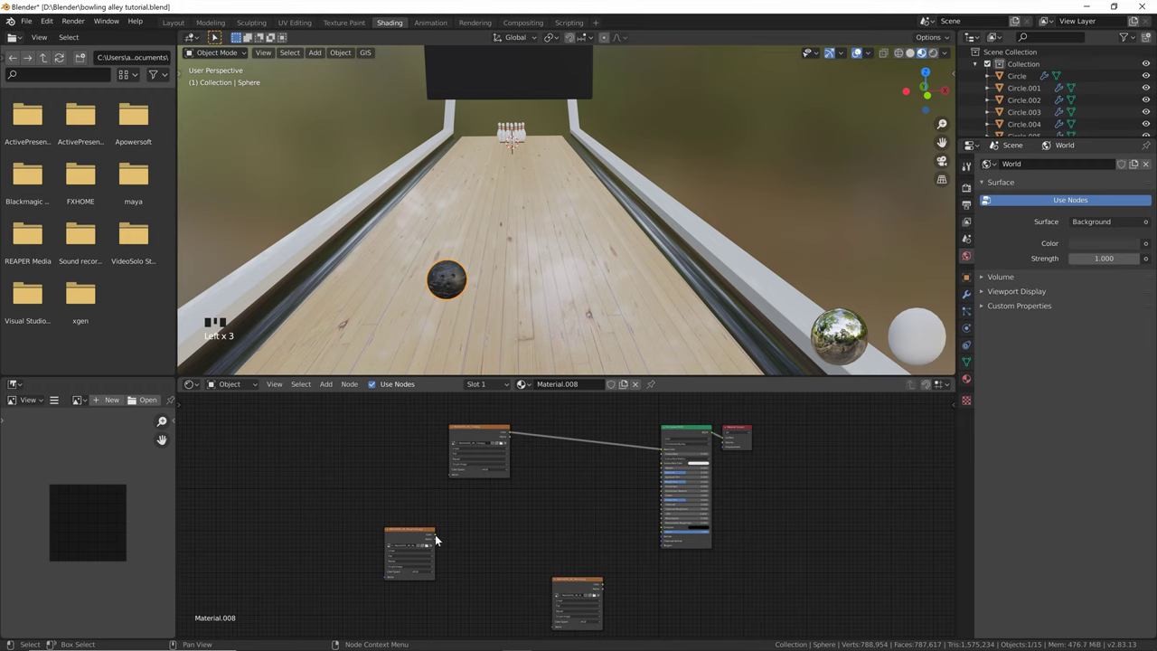
pyautogui.moveTo(436, 535); pyautogui.dragTo(662, 486)
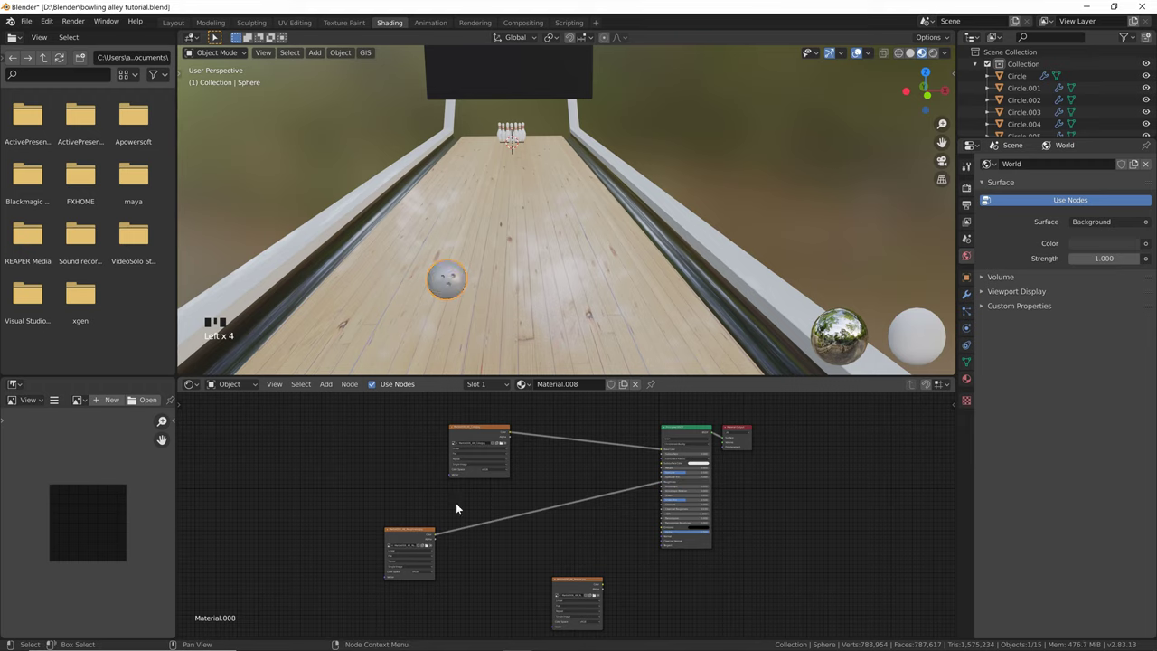
pyautogui.moveTo(420, 535); pyautogui.dragTo(478, 501)
pyautogui.moveTo(519, 525); pyautogui.dragTo(323, 467, button='middle')
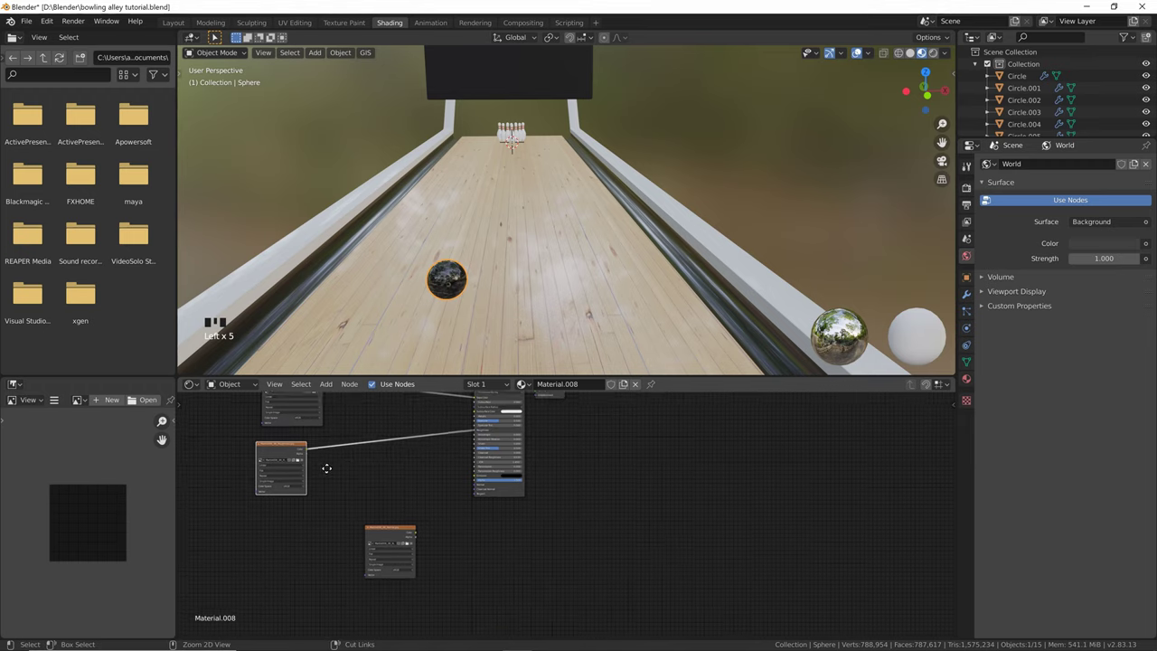
pyautogui.scroll(3, 385, 537)
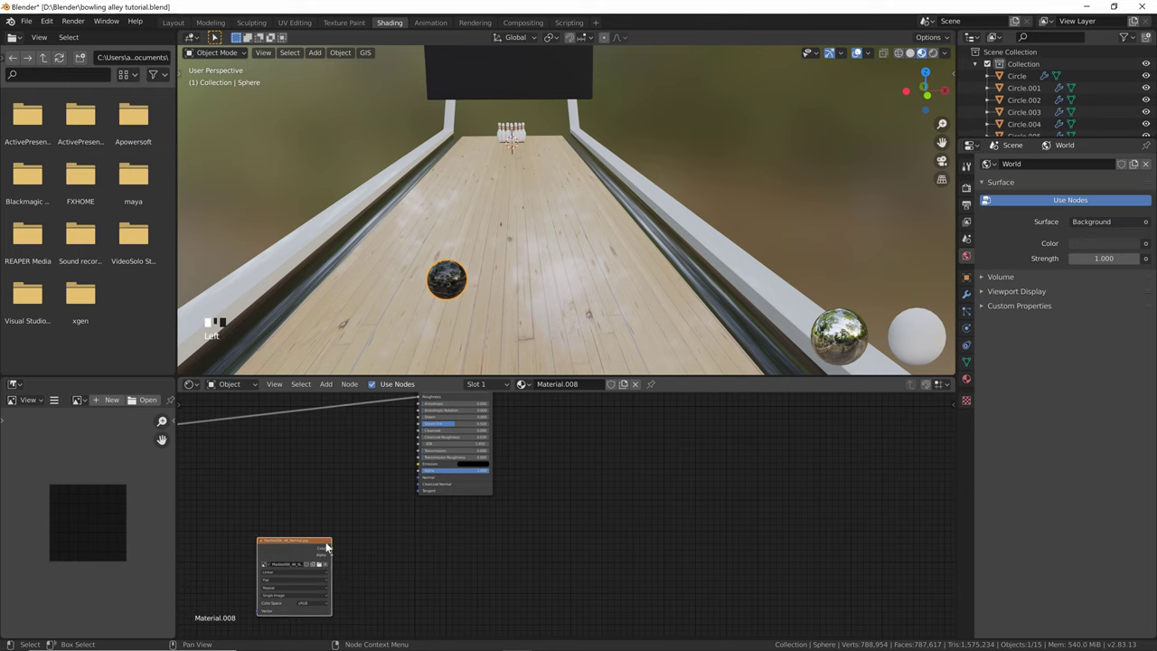
pyautogui.hotkey('ctrl', 'z')
pyautogui.scroll(-1, 356, 506)
pyautogui.hotkey('shift', 'a')
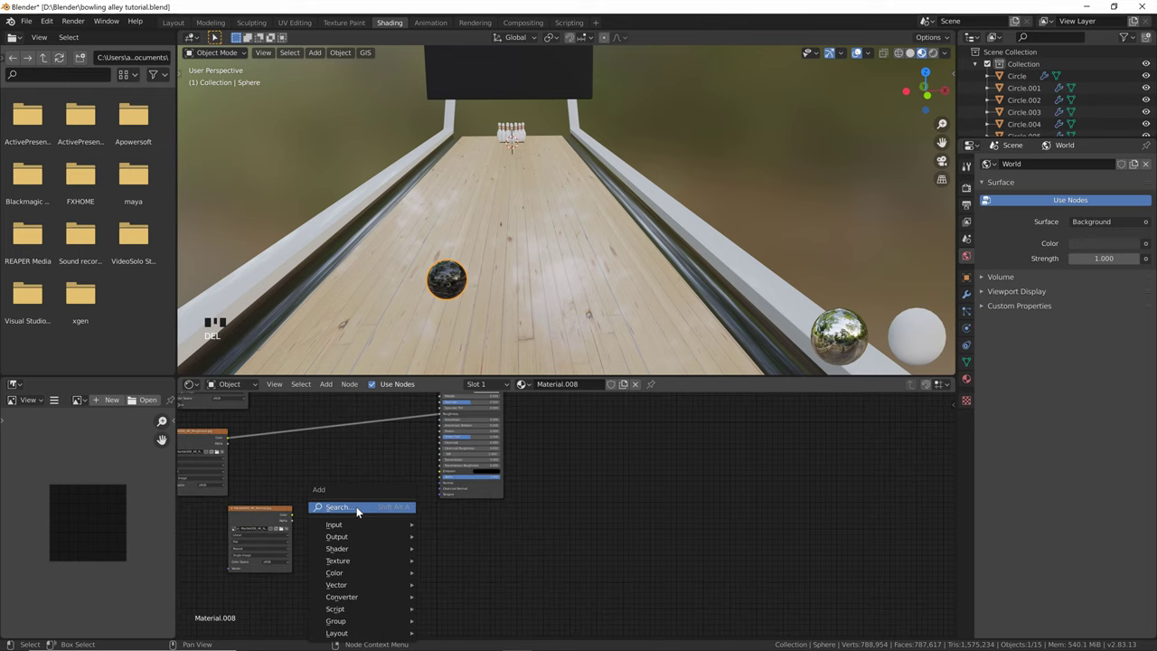
# Add a Bump node fed by the marble normal map's colour output
pyautogui.moveTo(382, 588)
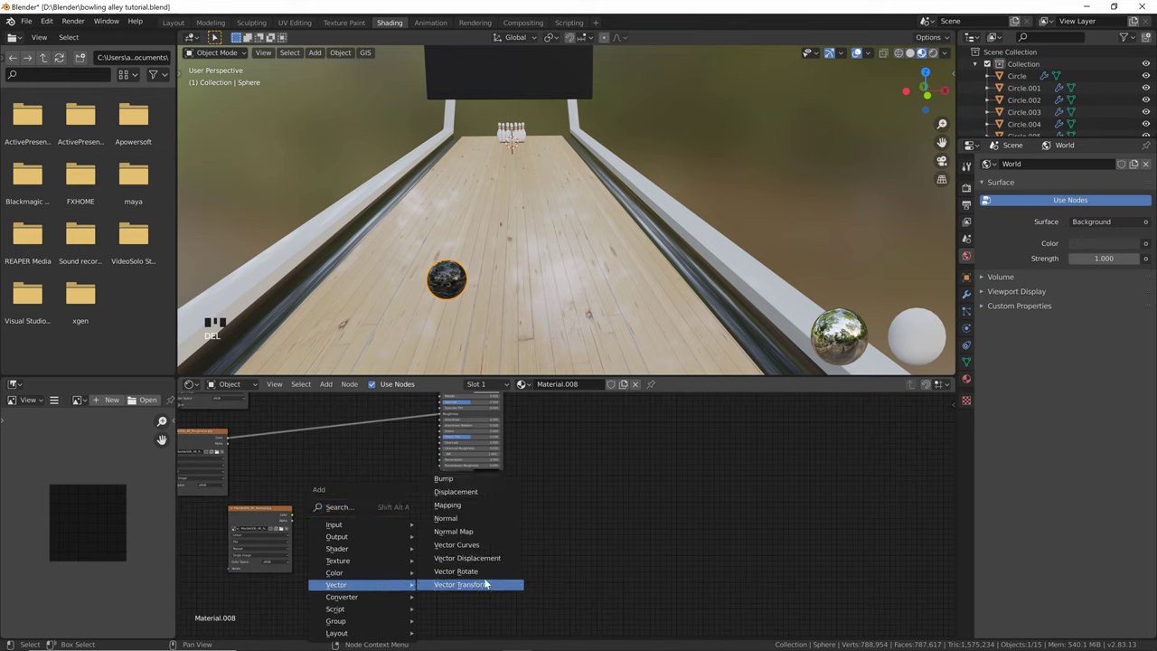
pyautogui.click(452, 479)
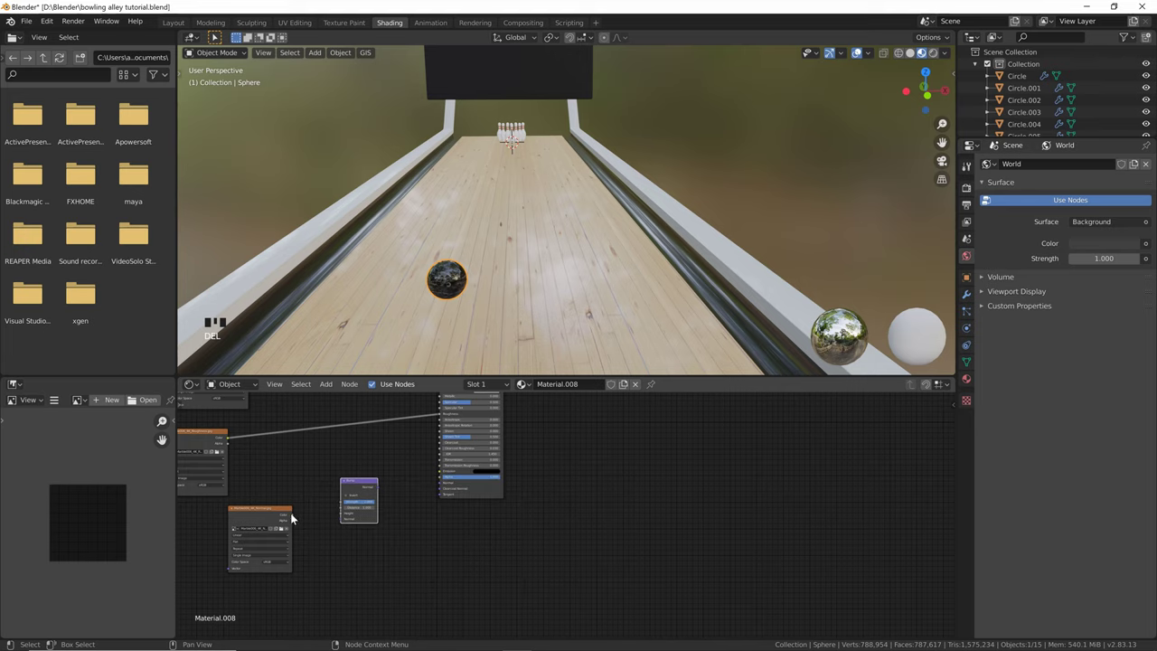
pyautogui.moveTo(291, 515); pyautogui.dragTo(440, 495)
pyautogui.scroll(4, 452, 292)
pyautogui.scroll(-5, 441, 298)
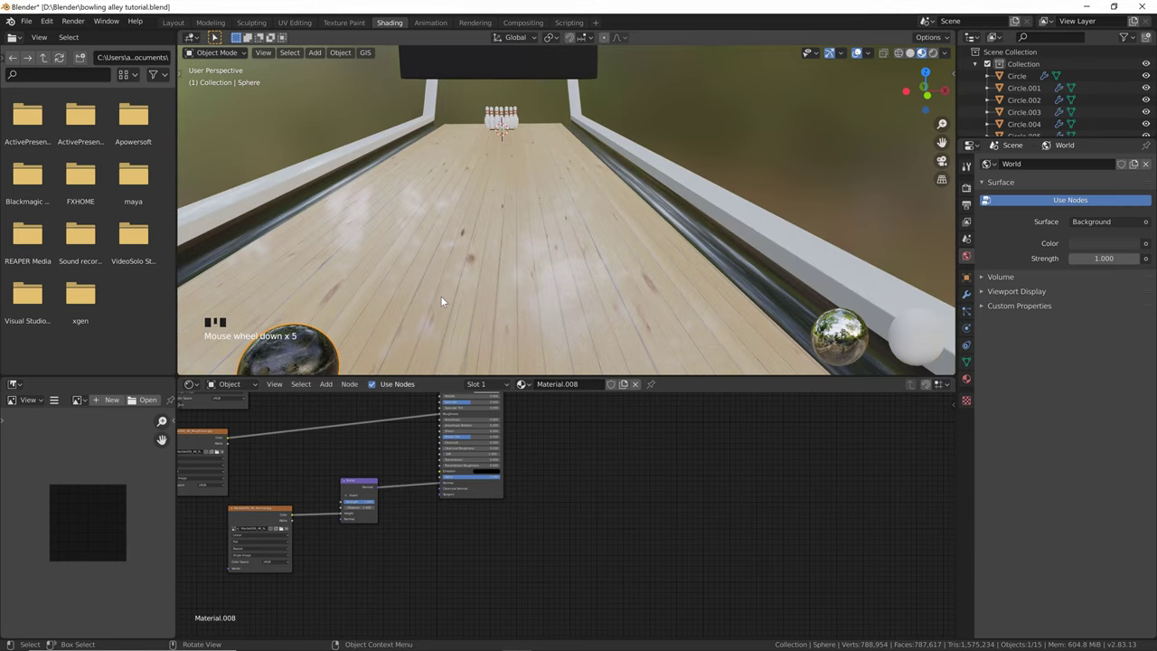
# Set the ball's Metallic and Clearcoat to 1
pyautogui.press('KP_Decimal')
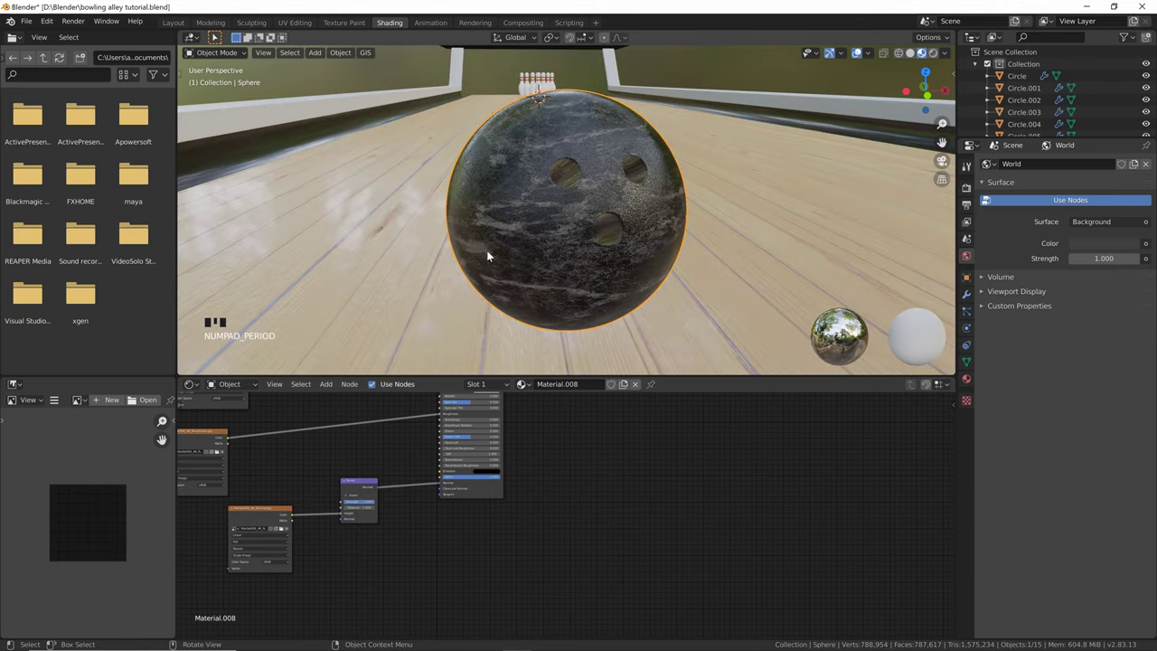
pyautogui.moveTo(486, 250); pyautogui.dragTo(555, 238, button='middle')
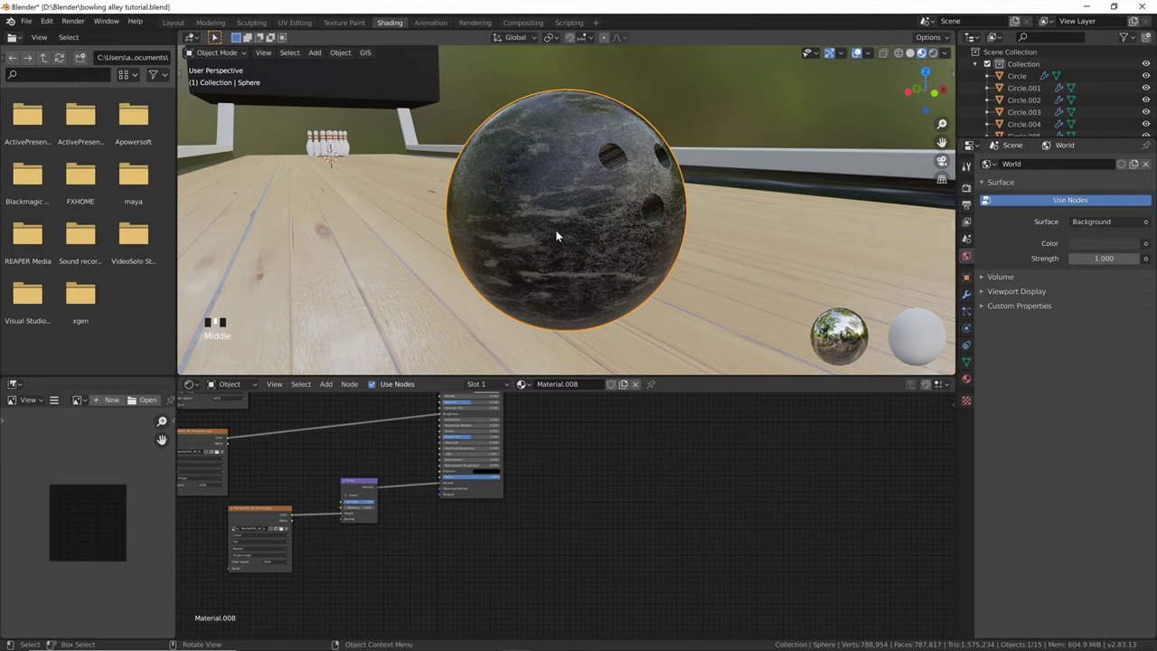
pyautogui.moveTo(658, 133); pyautogui.dragTo(597, 208, button='middle')
pyautogui.scroll(3, 548, 518)
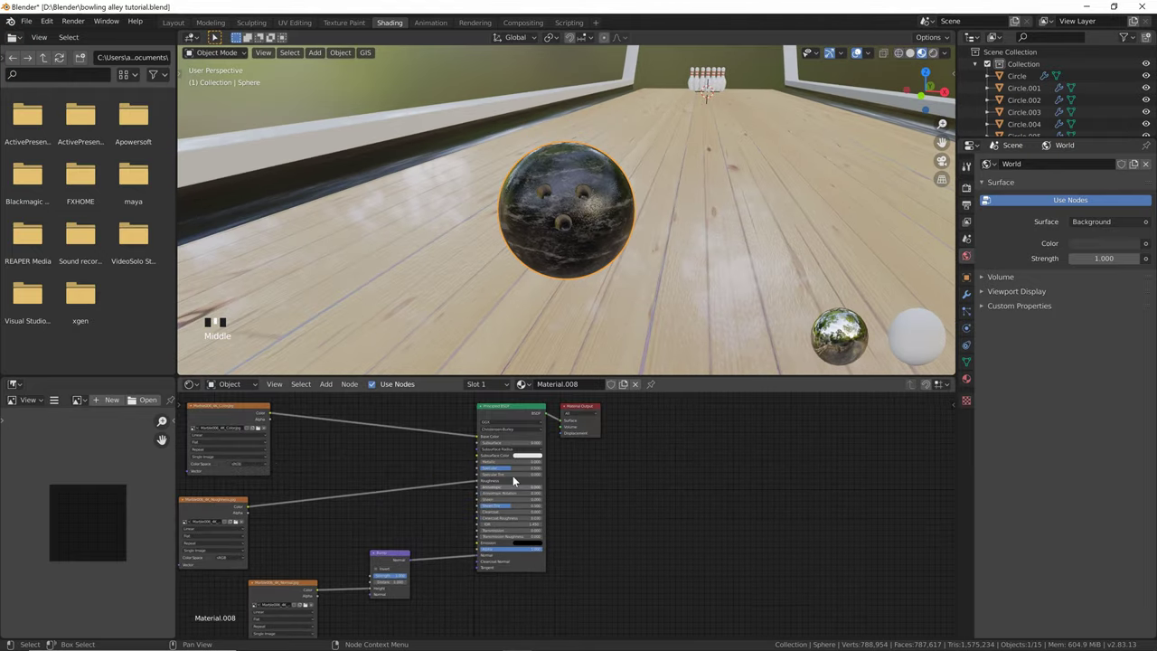
pyautogui.moveTo(455, 441); pyautogui.dragTo(549, 445)
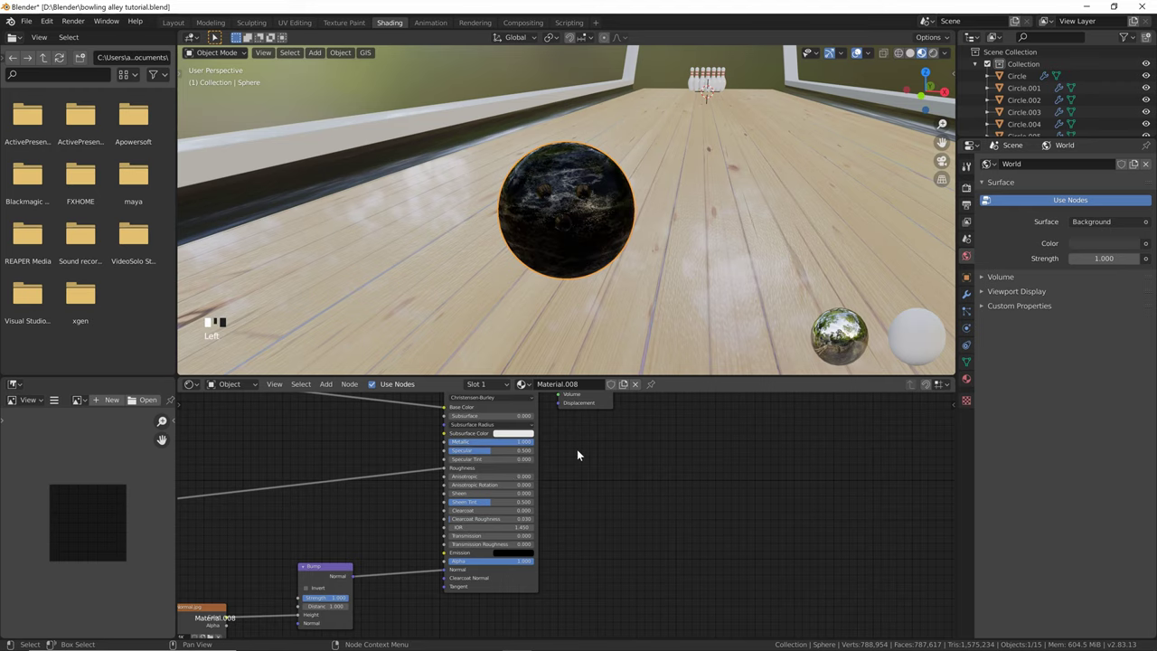
pyautogui.moveTo(459, 509); pyautogui.dragTo(617, 508)
pyautogui.moveTo(327, 412); pyautogui.dragTo(444, 511, button='middle')
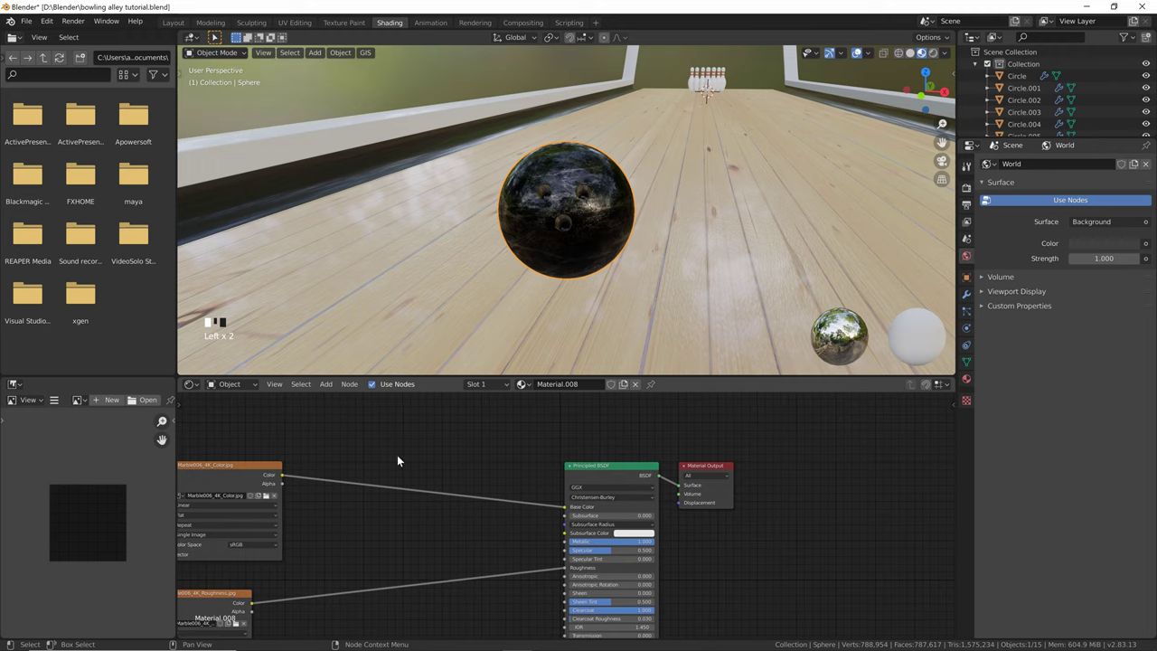
# Insert a Hue/Saturation/Value node into the marble's colour link with Saturation 10 and Hue 0
pyautogui.hotkey('shift', 'a')
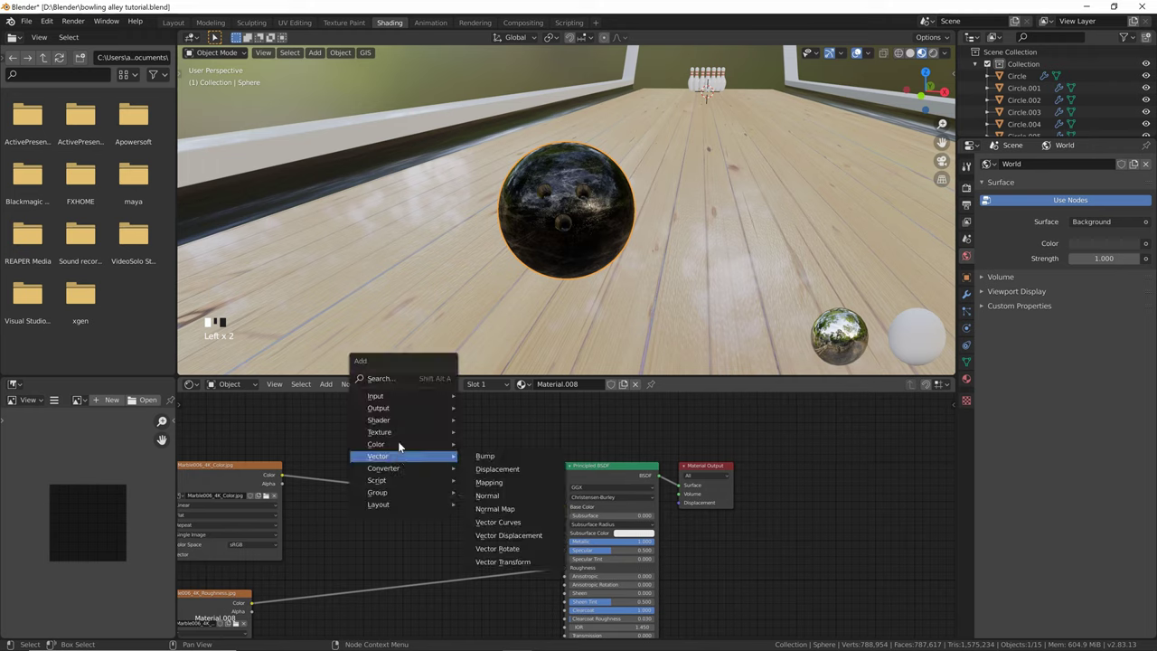
pyautogui.moveTo(400, 443)
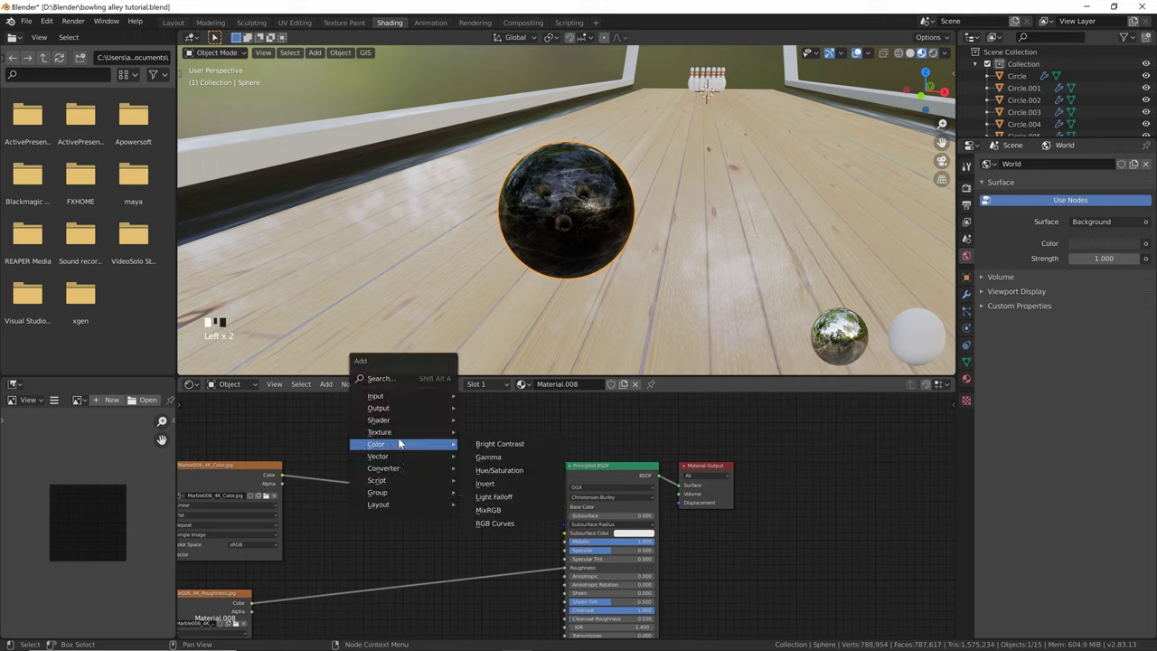
pyautogui.click(503, 470)
pyautogui.click(332, 456)
pyautogui.doubleClick(383, 491)
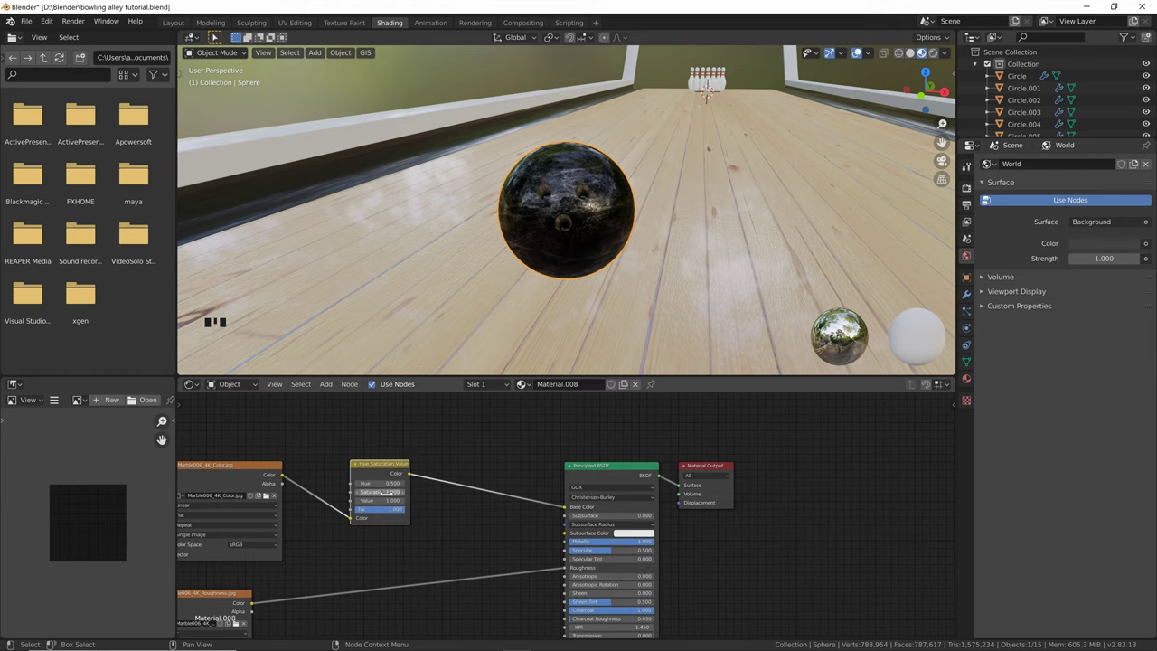
pyautogui.write('10')
pyautogui.click(383, 486)
pyautogui.click(355, 484)
pyautogui.click(355, 484)
pyautogui.click(355, 484)
pyautogui.click(356, 483)
pyautogui.click(355, 483)
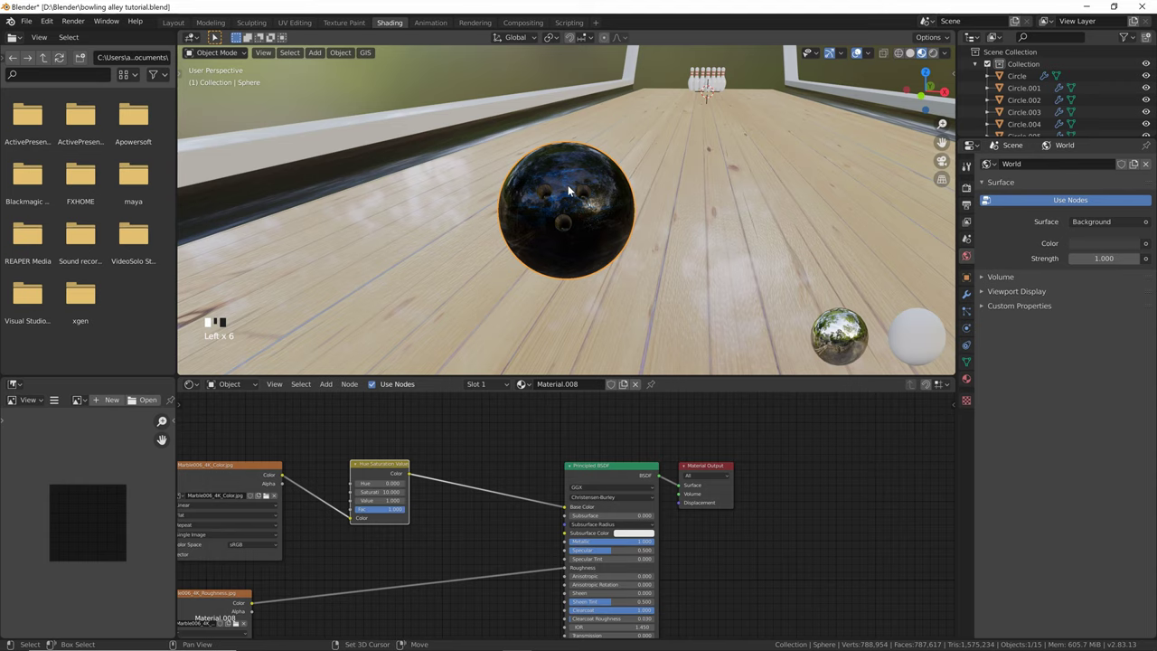
pyautogui.keyDown('shift'); pyautogui.moveTo(567, 184); pyautogui.dragTo(611, 210, button='middle'); pyautogui.keyUp('shift')
pyautogui.scroll(-2, 612, 210)
pyautogui.scroll(-5, 607, 210)
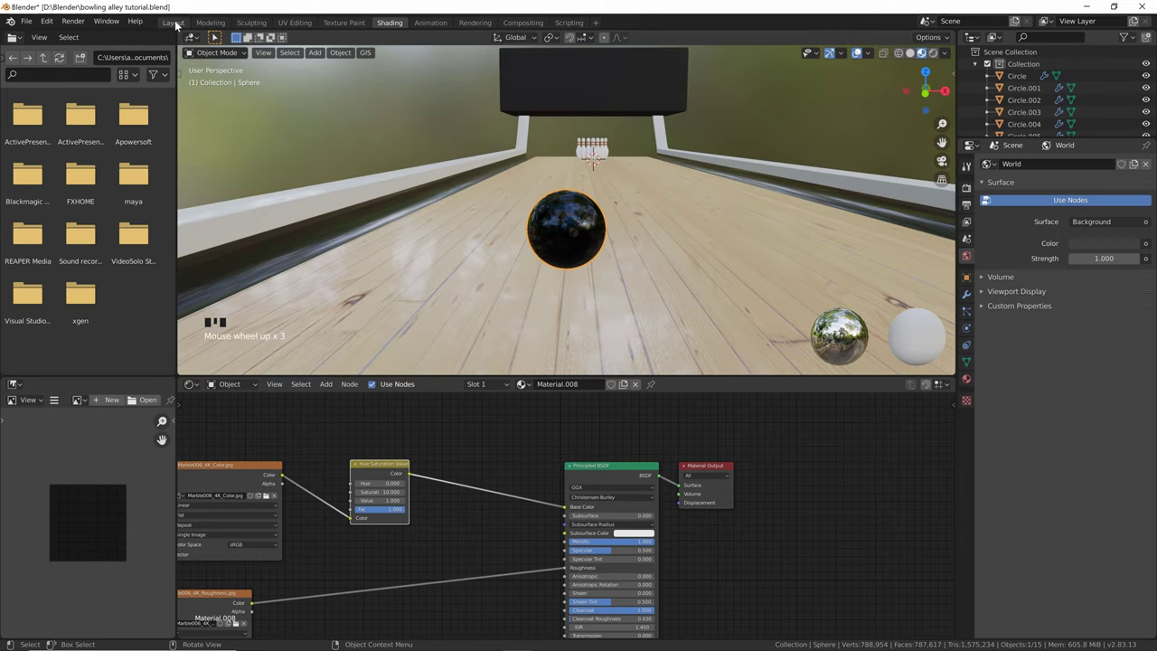
# In the Layout workspace, make the lane floor Plane a Passive rigid body
pyautogui.click(173, 23)
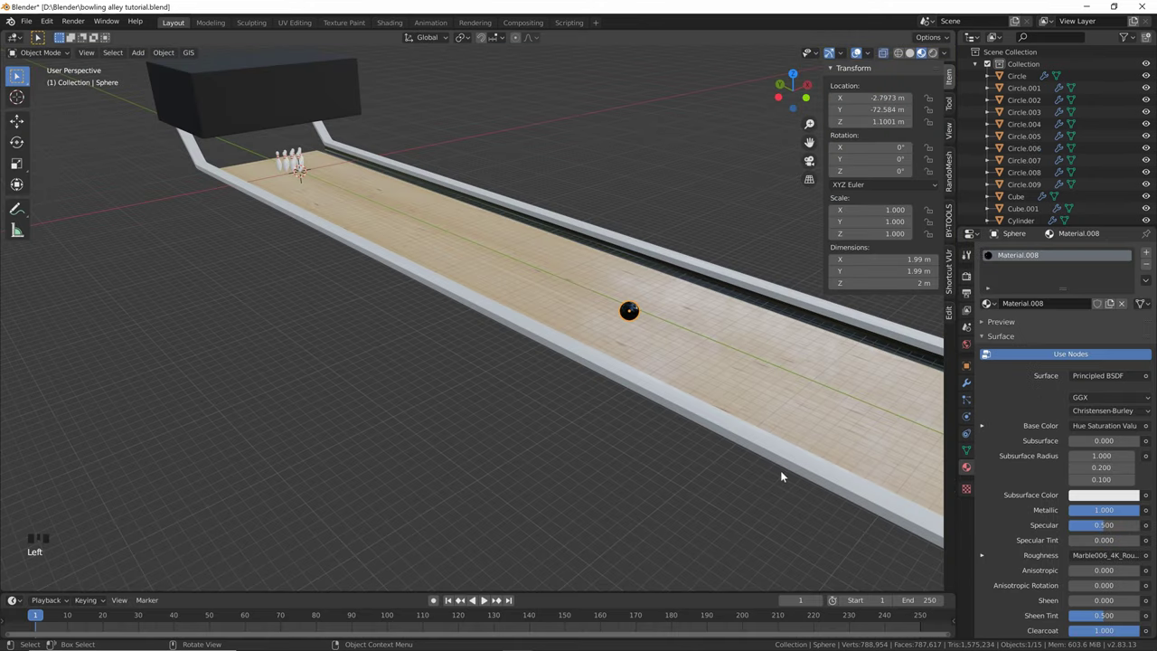
pyautogui.keyDown('shift'); pyautogui.moveTo(689, 318); pyautogui.dragTo(405, 312, button='middle'); pyautogui.keyUp('shift')
pyautogui.scroll(-4, 535, 240)
pyautogui.scroll(3, 453, 305)
pyautogui.scroll(2, 435, 311)
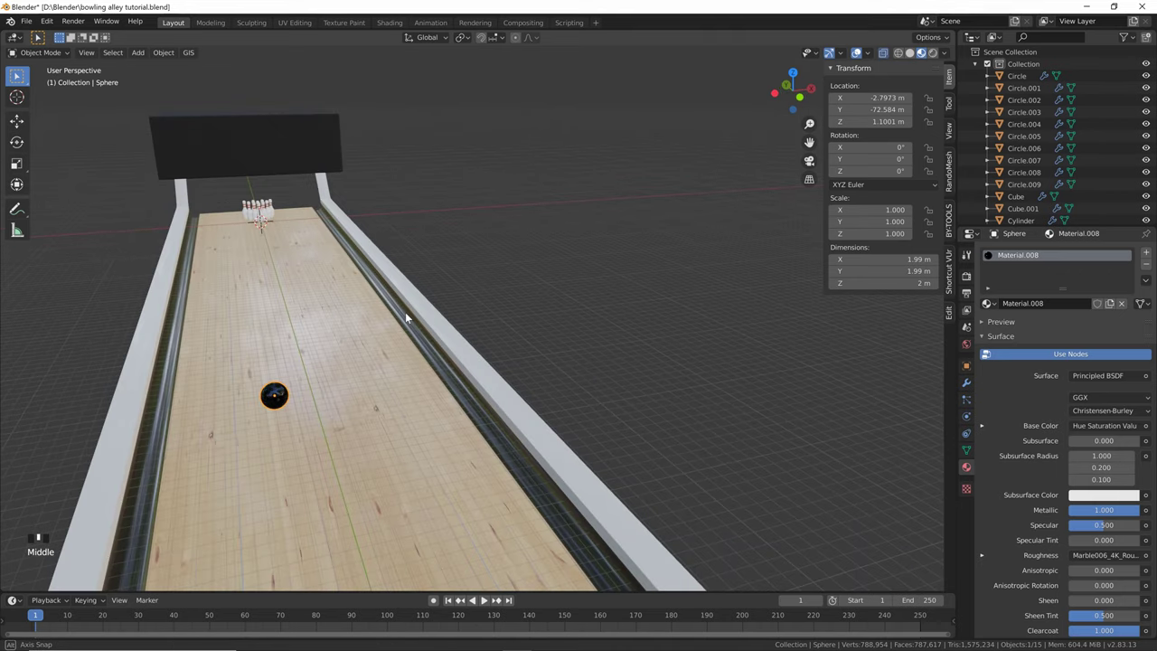
pyautogui.scroll(-1, 269, 275)
pyautogui.moveTo(269, 278); pyautogui.dragTo(307, 289, button='middle')
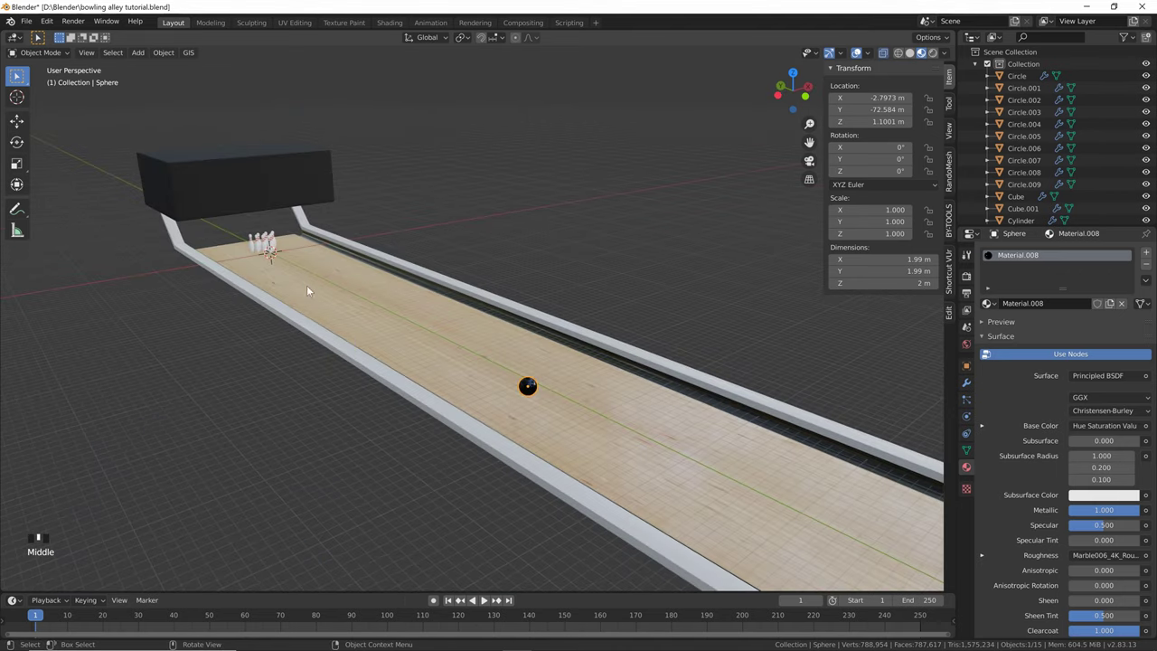
pyautogui.click(402, 325)
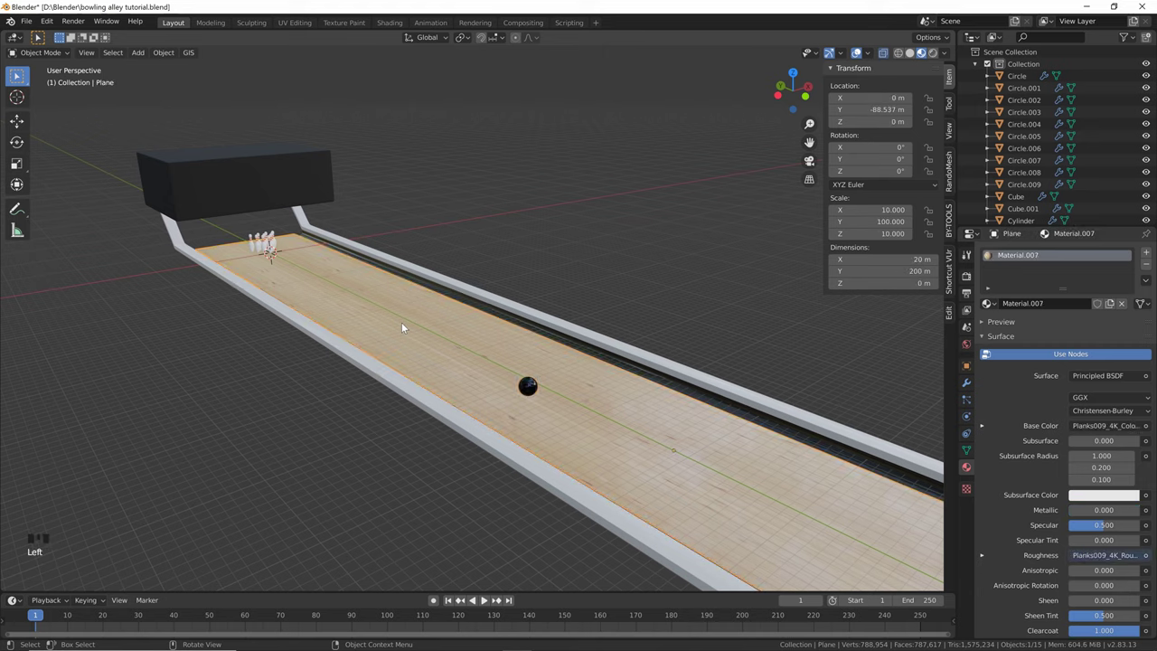
pyautogui.click(965, 416)
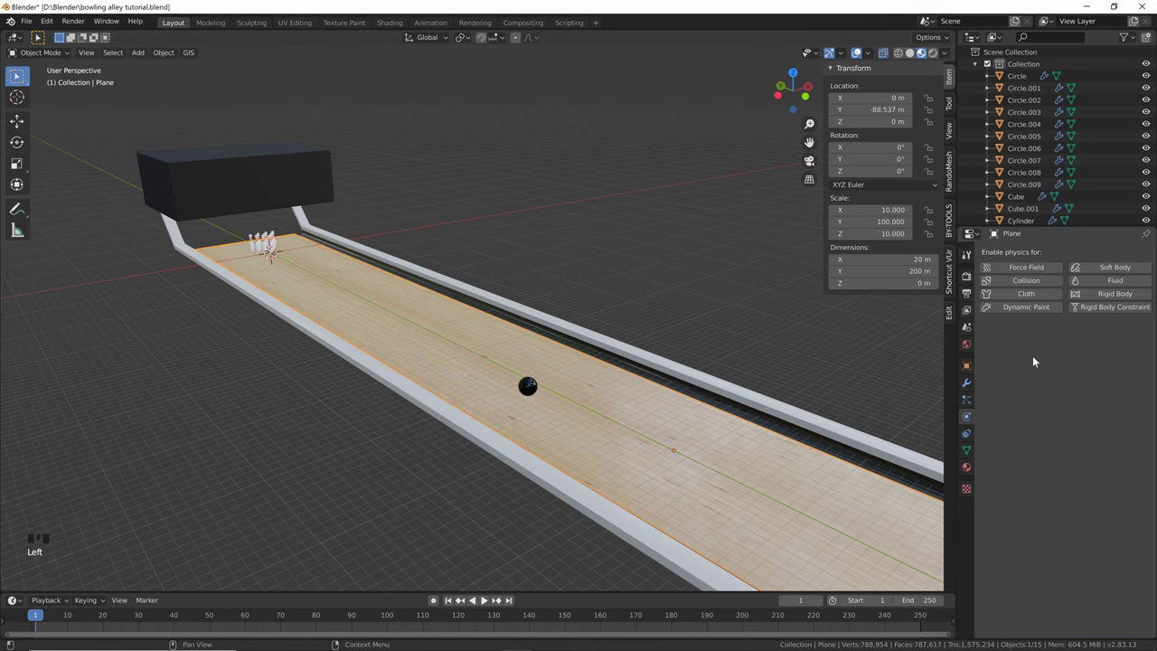
pyautogui.click(1098, 295)
pyautogui.click(1104, 343)
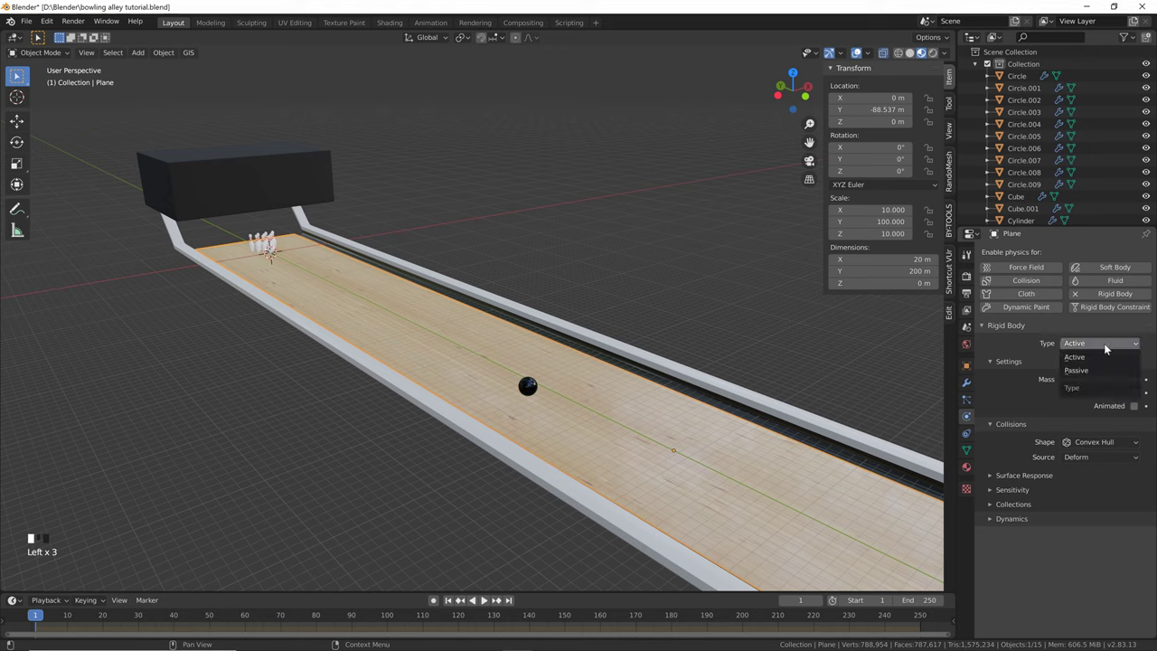
pyautogui.click(1100, 371)
# Make the side walls (Cube) and the gutters (Cylinder) Passive rigid bodies too
pyautogui.click(683, 371)
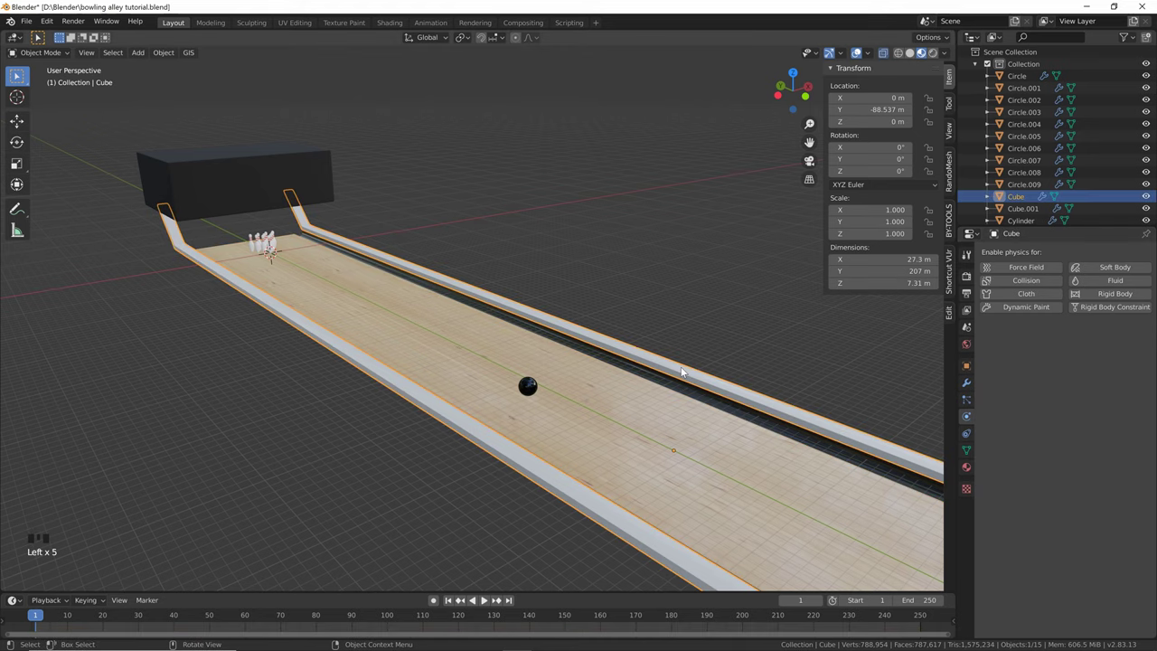
pyautogui.click(1099, 344)
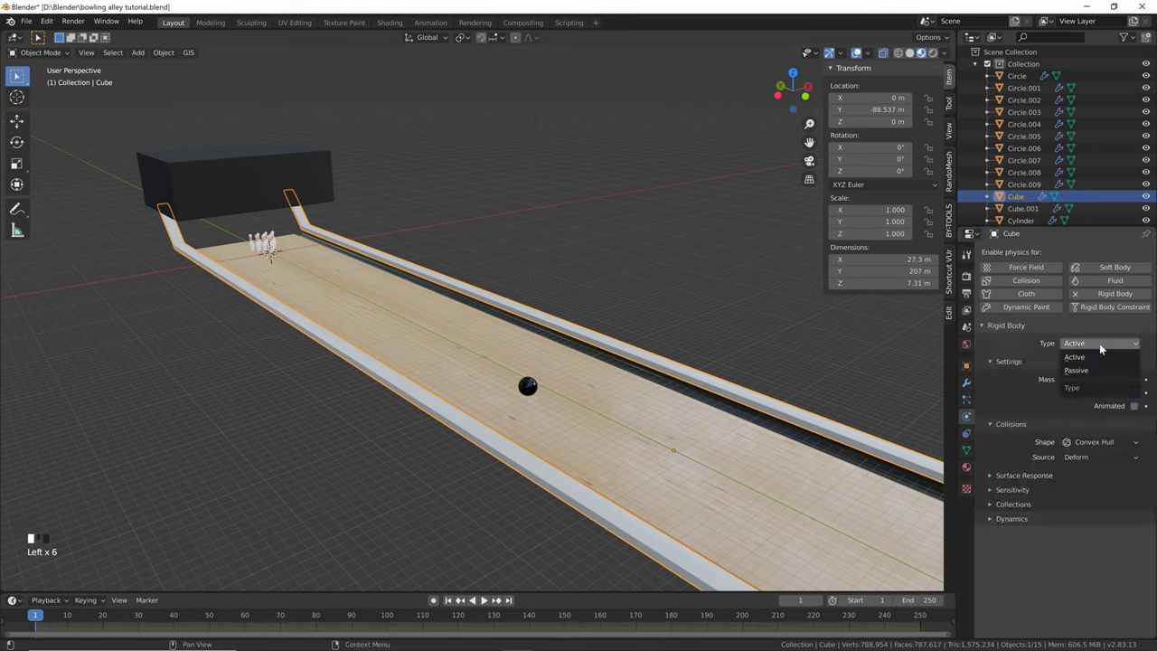
pyautogui.click(1104, 370)
pyautogui.click(746, 411)
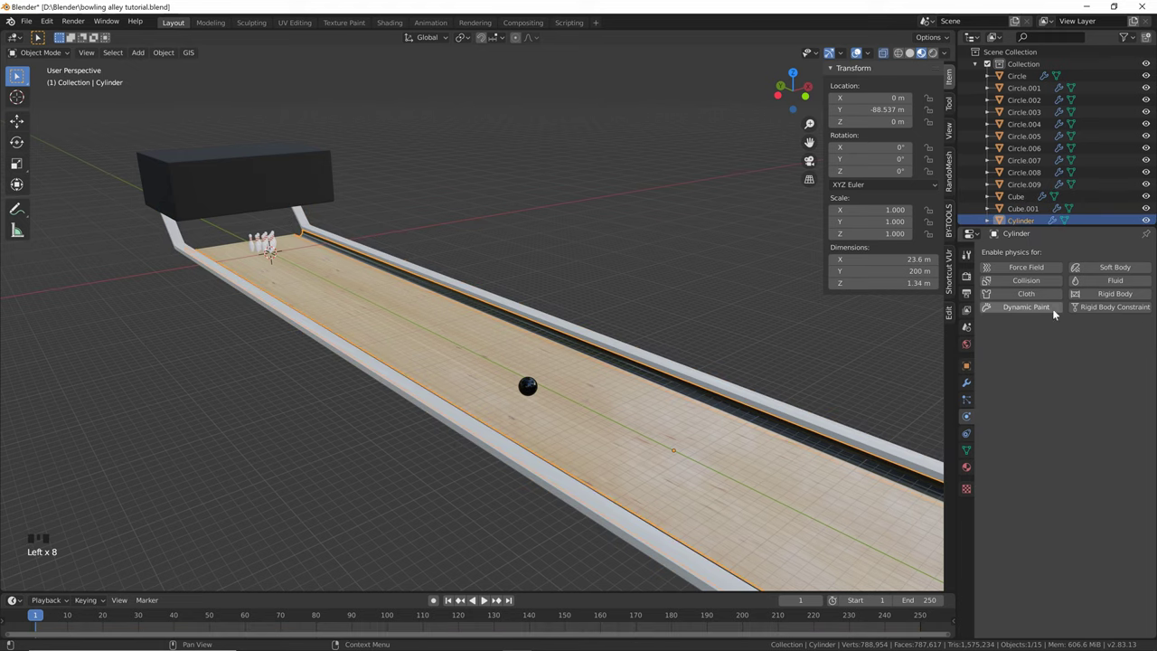
pyautogui.click(1089, 294)
pyautogui.click(1081, 344)
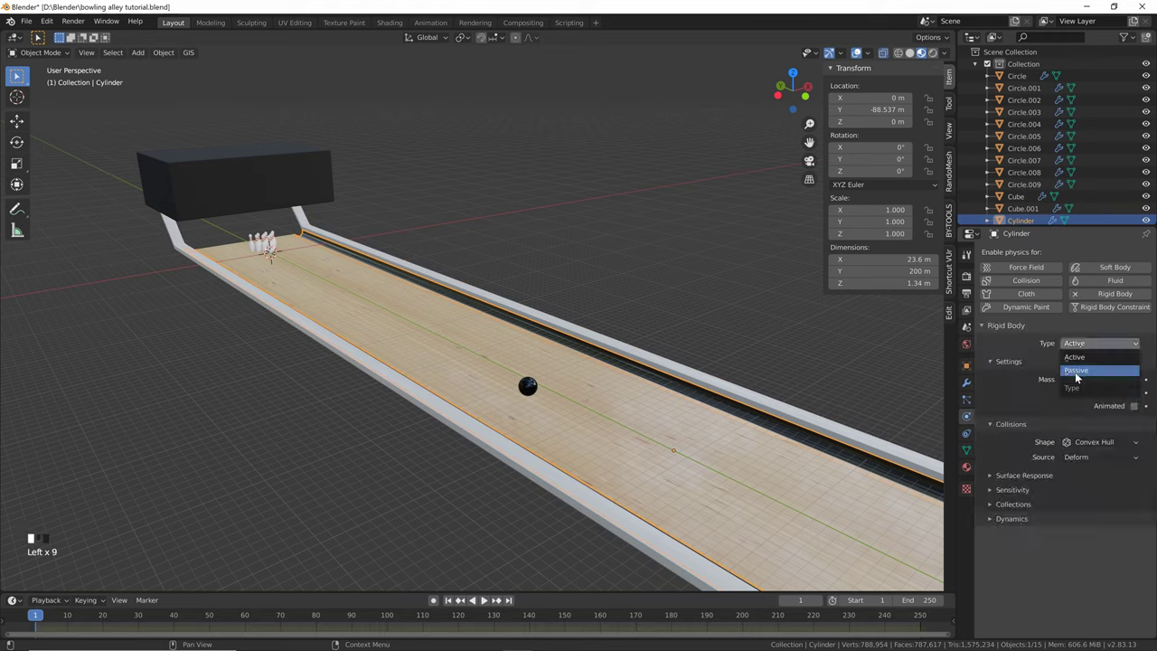
pyautogui.click(1080, 371)
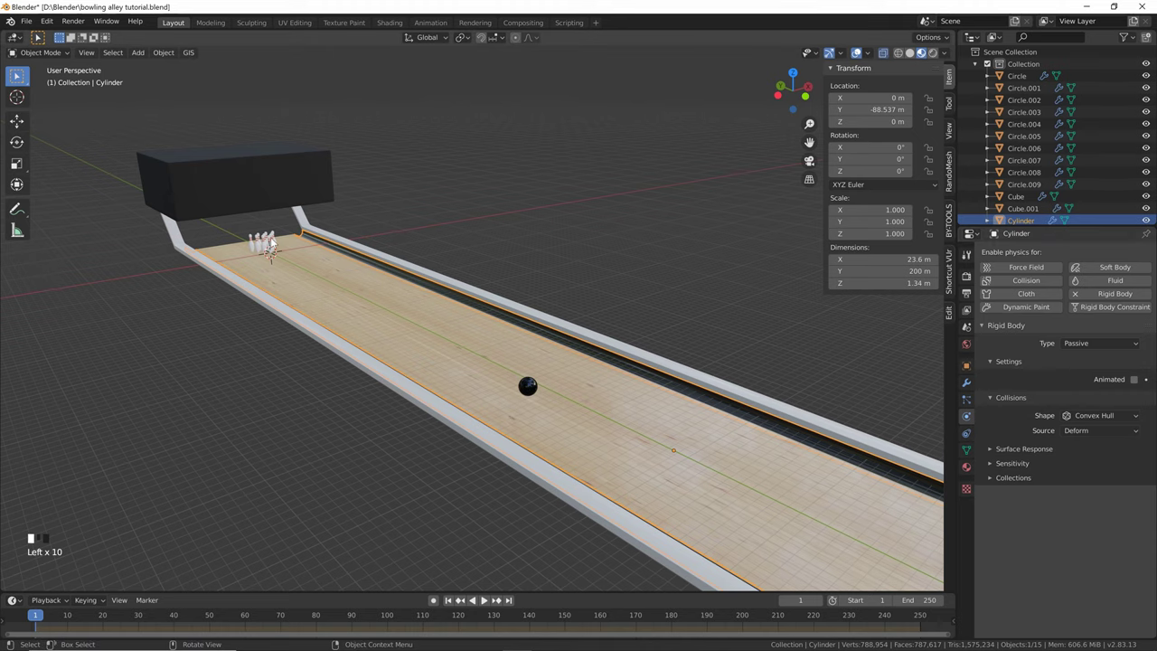
pyautogui.click(268, 242)
# Give the first pin, Circle, an Active rigid body
pyautogui.press('KP_Decimal')
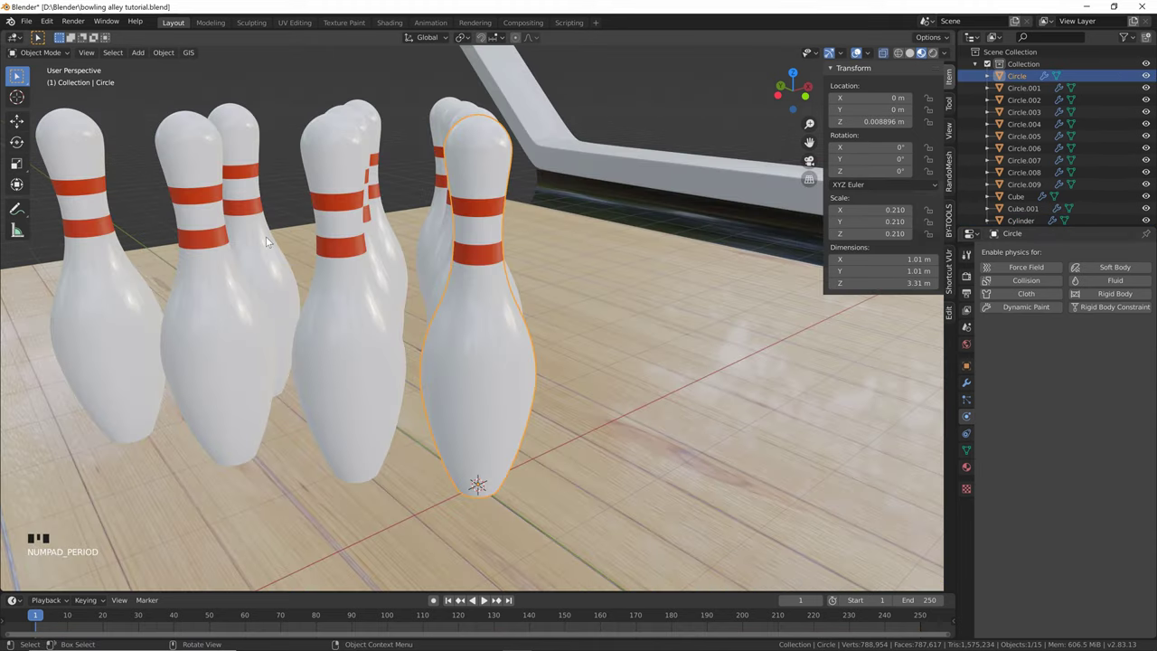
pyautogui.scroll(-6, 229, 198)
pyautogui.moveTo(327, 200); pyautogui.dragTo(395, 175, button='middle')
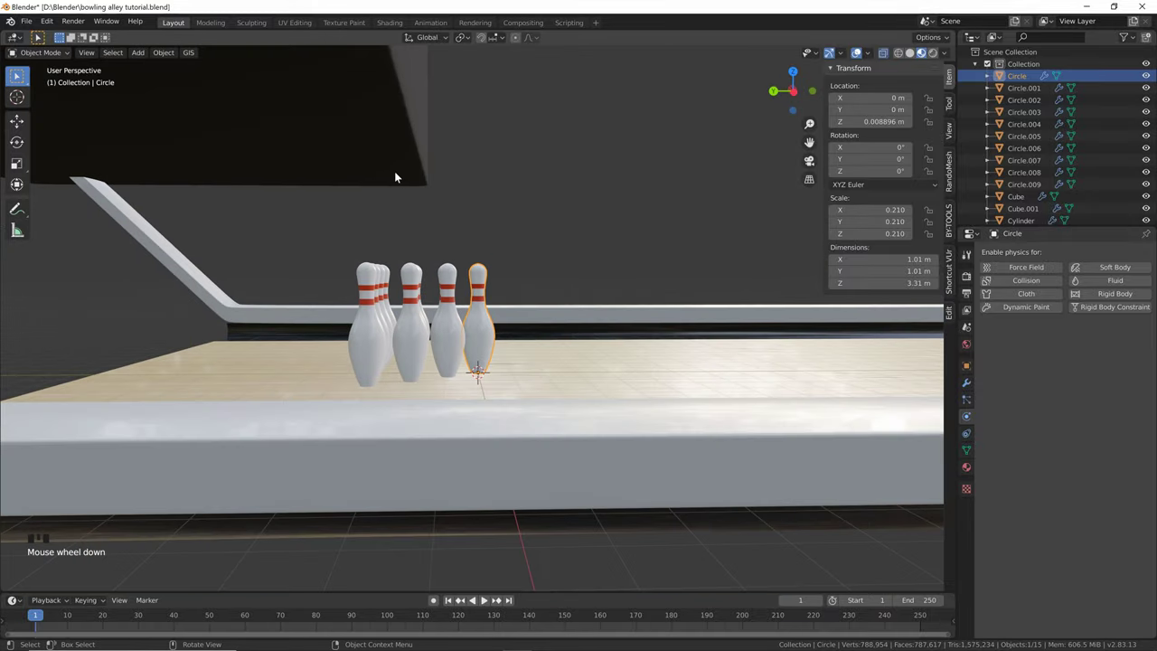
pyautogui.click(1124, 295)
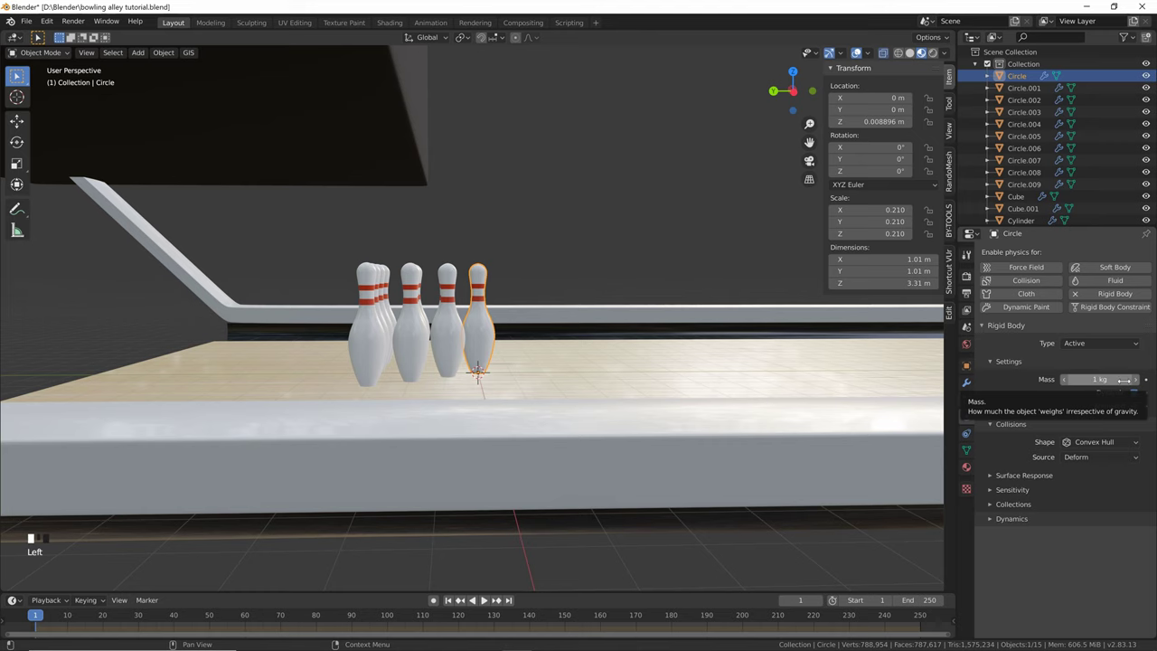
# Box-select all ten pins and copy Circle's rigid body settings to them with Copy from Active
pyautogui.moveTo(606, 228); pyautogui.dragTo(404, 230, button='middle')
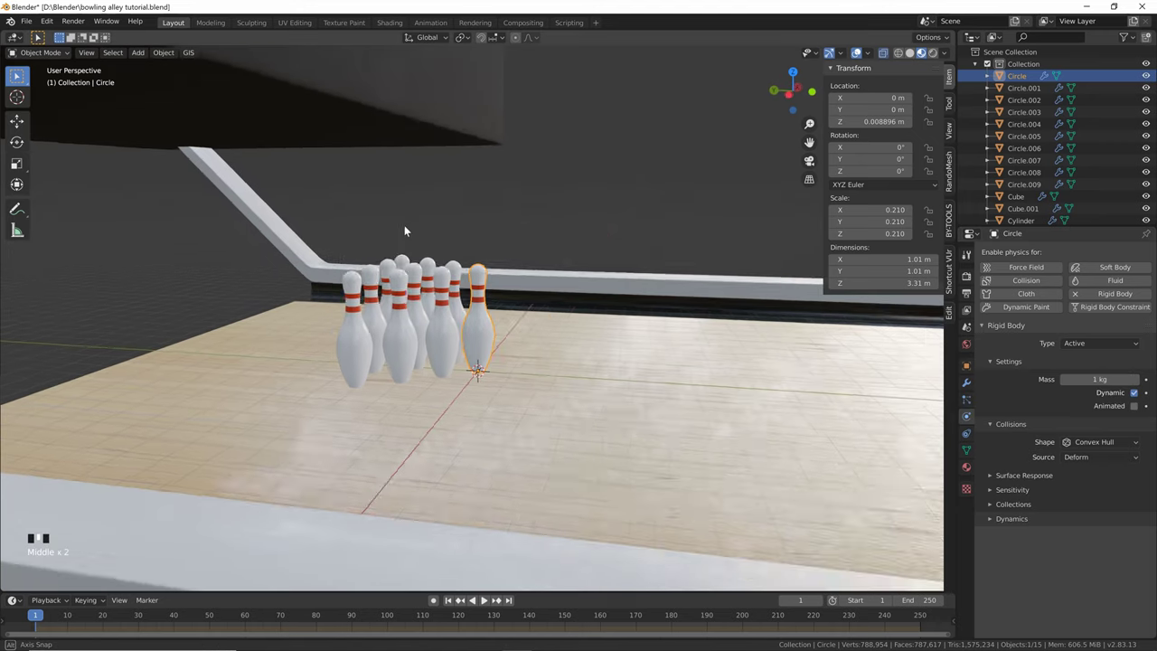
pyautogui.scroll(-2, 404, 230)
pyautogui.click(456, 295)
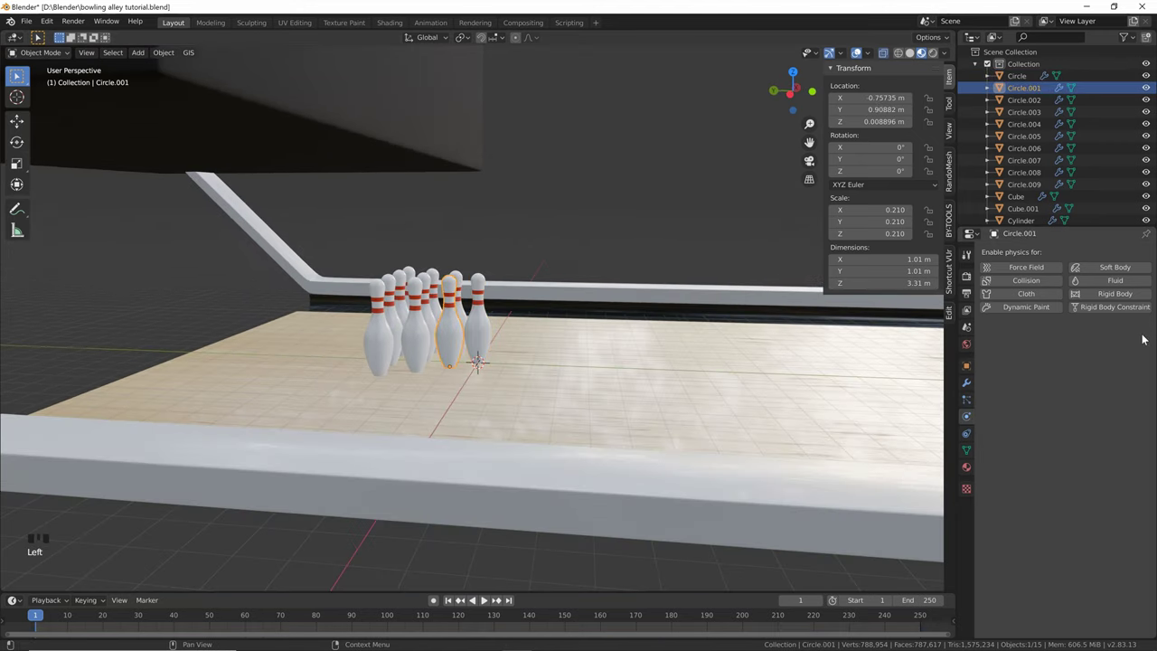
pyautogui.moveTo(462, 219); pyautogui.dragTo(484, 213, button='middle')
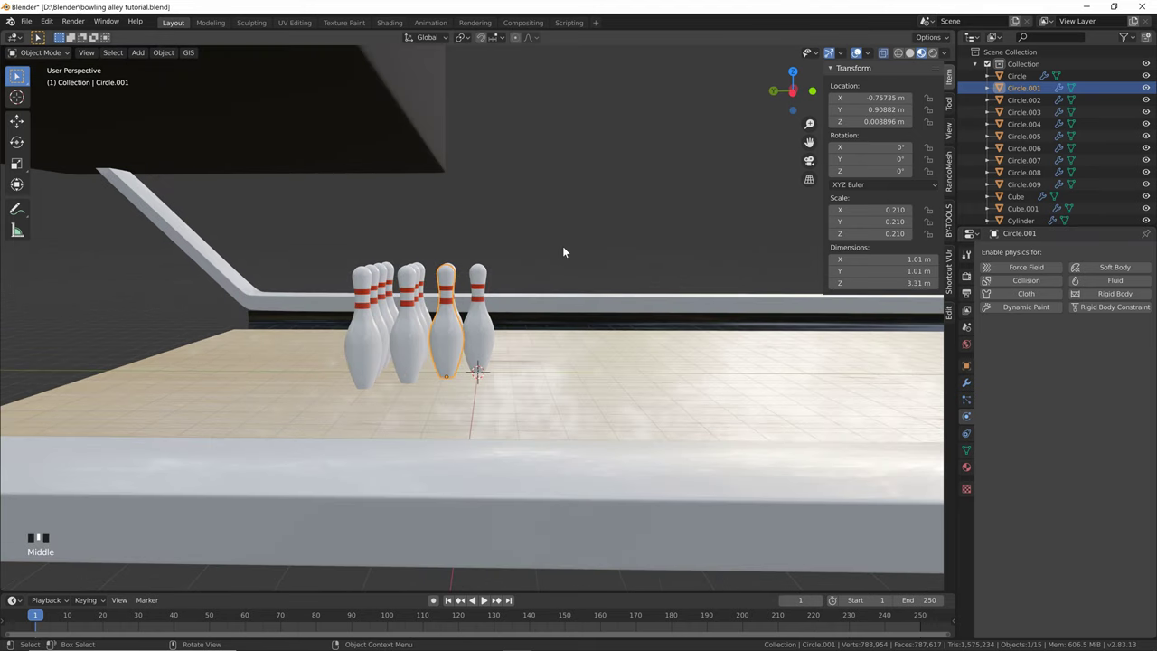
pyautogui.click(479, 275)
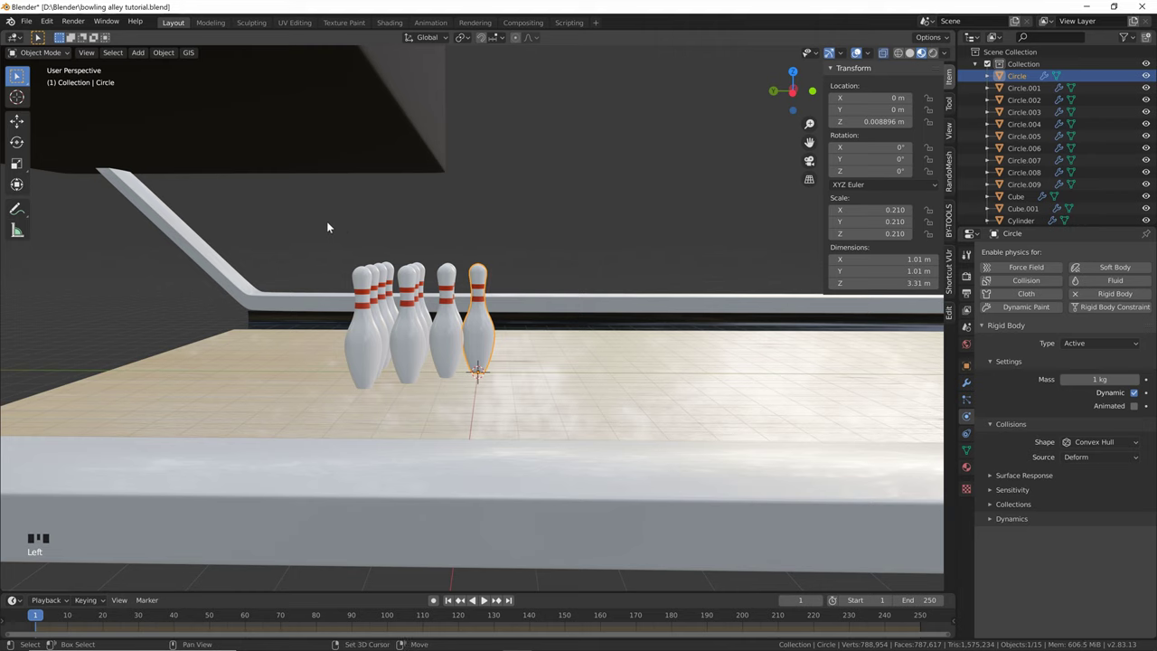
pyautogui.moveTo(327, 223); pyautogui.dragTo(520, 291)
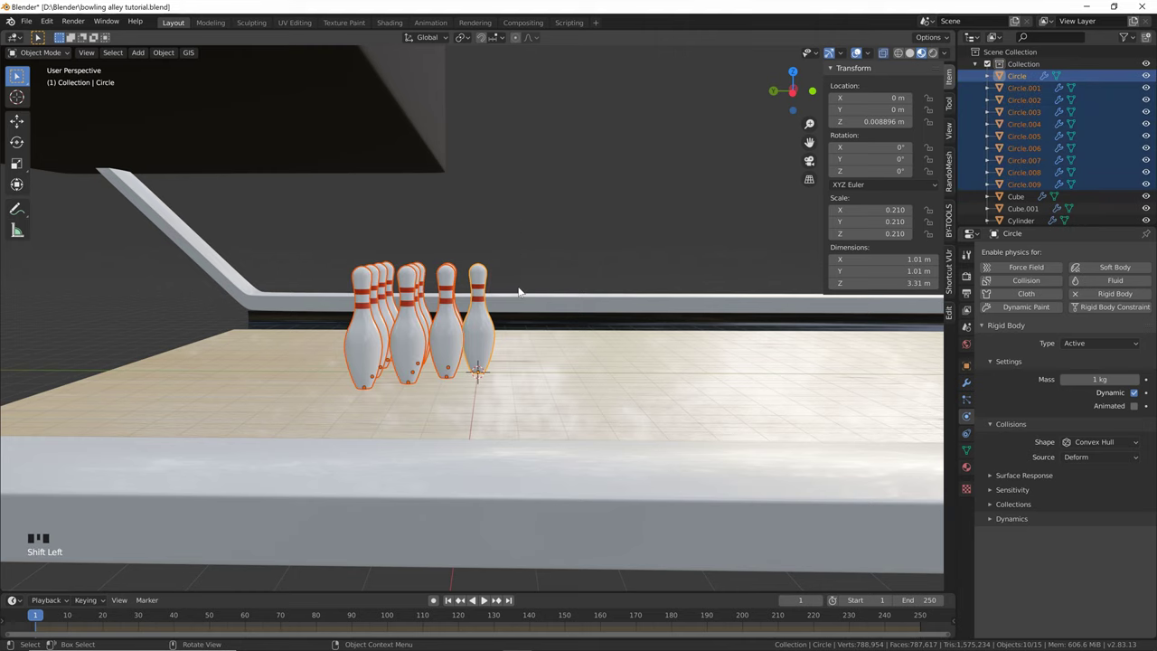
pyautogui.click(162, 52)
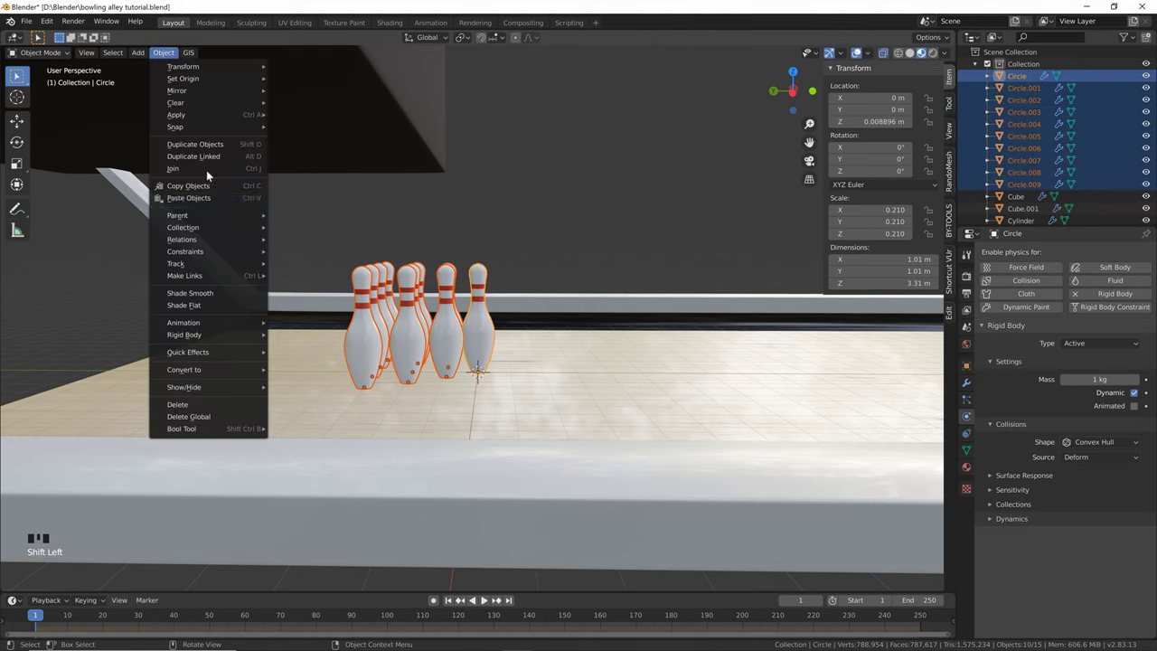
pyautogui.moveTo(262, 337)
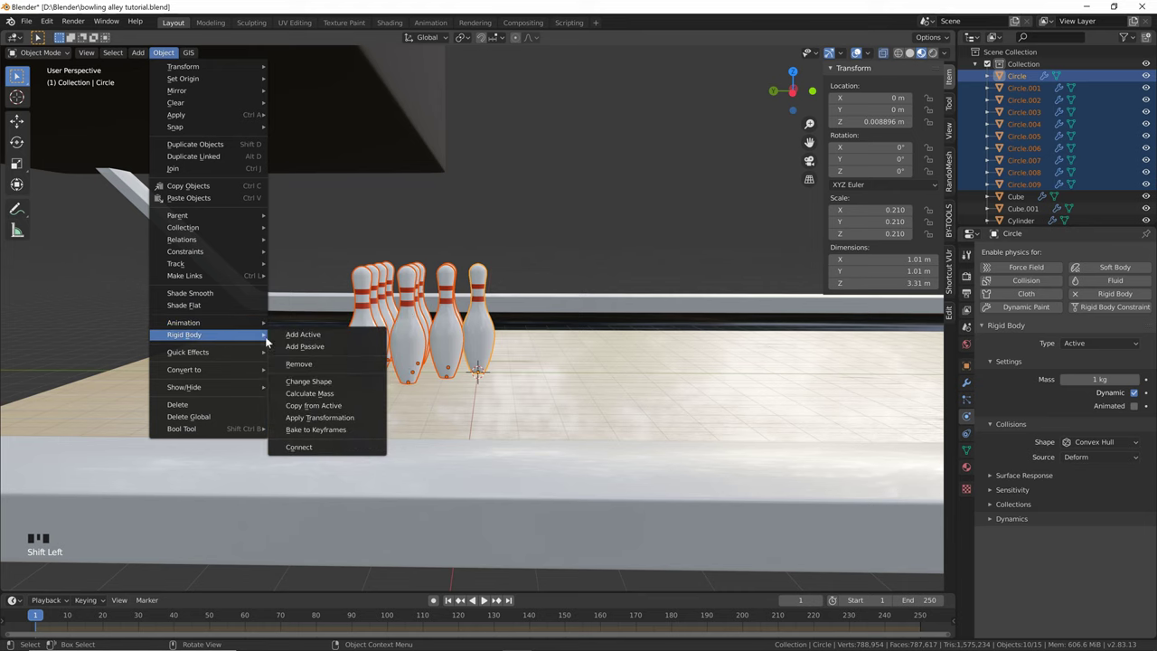
pyautogui.click(338, 406)
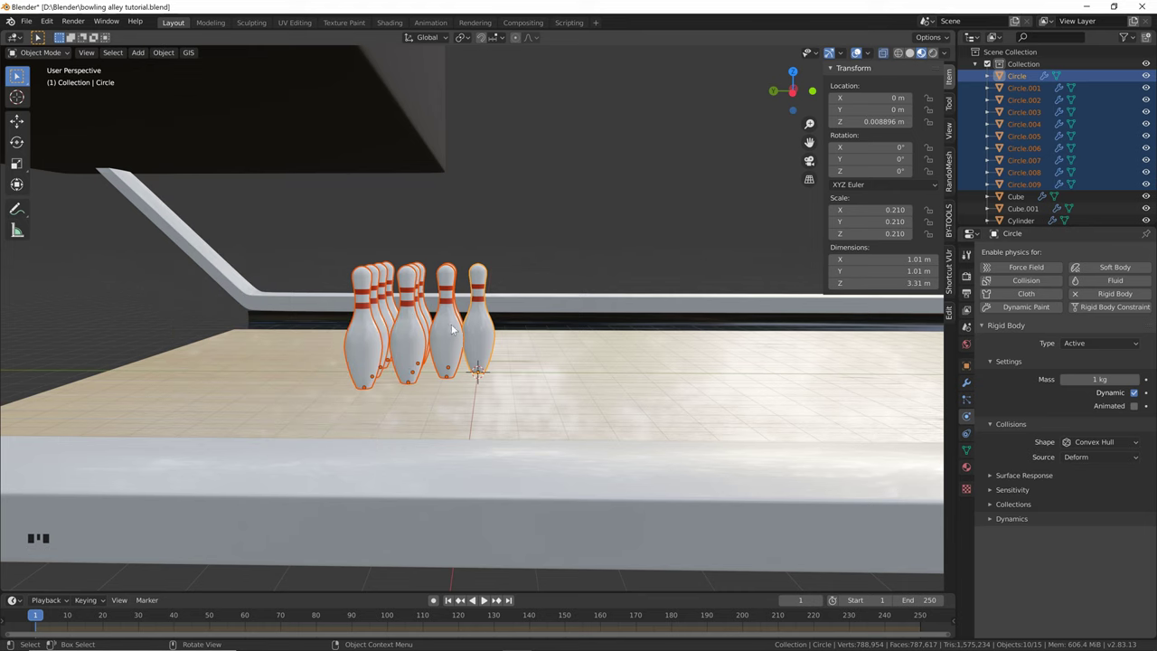
# Select individual pins to confirm each now has rigid body physics
pyautogui.click(404, 323)
pyautogui.click(404, 323)
pyautogui.click(376, 342)
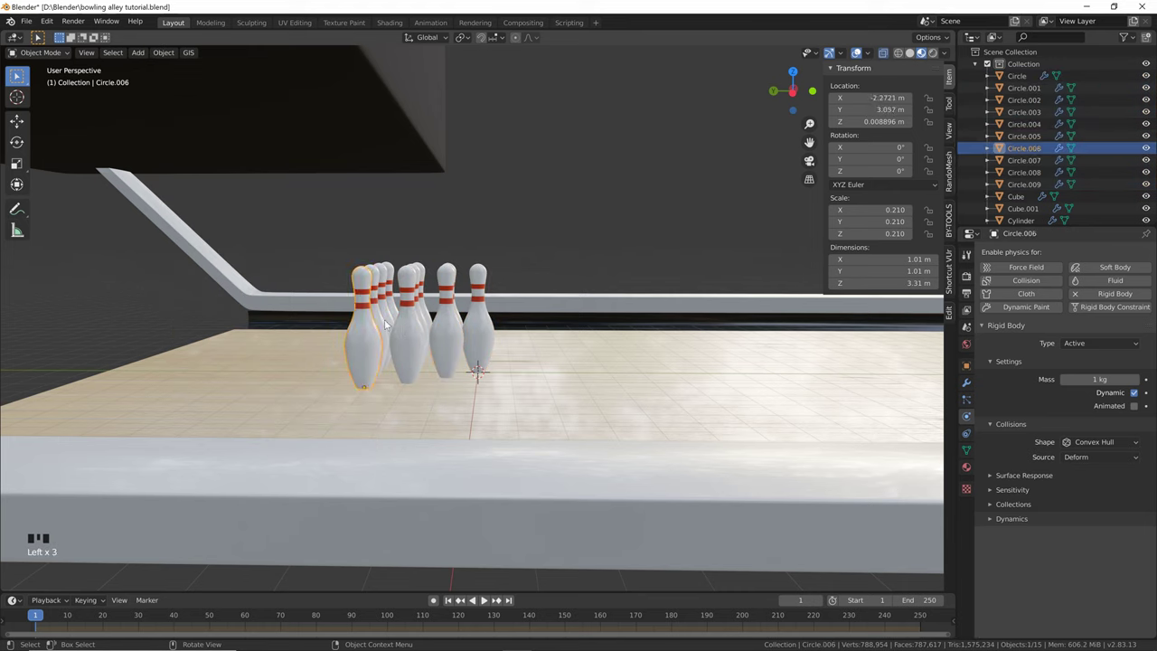
pyautogui.click(387, 319)
pyautogui.click(387, 318)
# Play the rigid body simulation and stop it at frame 232 to check the pins stay standing
pyautogui.click(387, 318)
pyautogui.press('space')
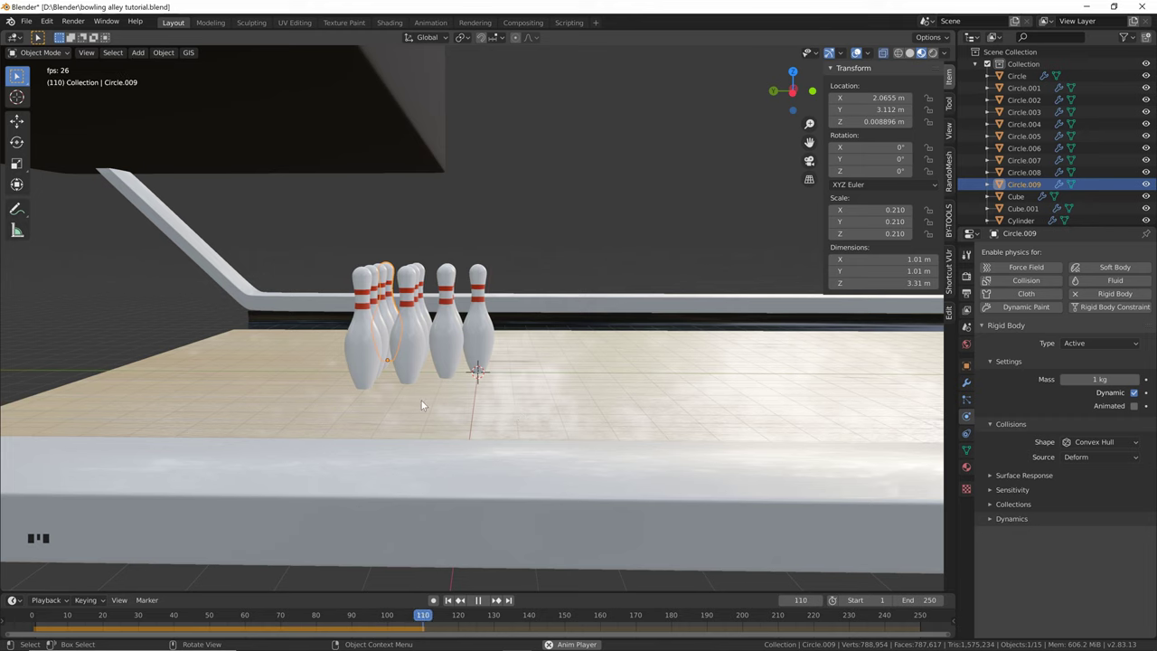
pyautogui.scroll(-2, 451, 379)
pyautogui.moveTo(452, 379); pyautogui.dragTo(588, 320, button='middle')
pyautogui.scroll(-7, 543, 312)
pyautogui.press('space')
pyautogui.click(767, 334)
# Move the ball -137.35 m along Y to behind the lane's near end
pyautogui.keyDown('shift'); pyautogui.moveTo(868, 336); pyautogui.dragTo(661, 344, button='middle'); pyautogui.keyUp('shift')
pyautogui.scroll(-1, 732, 341)
pyautogui.scroll(-1, 732, 342)
pyautogui.press('g')
pyautogui.press('y')
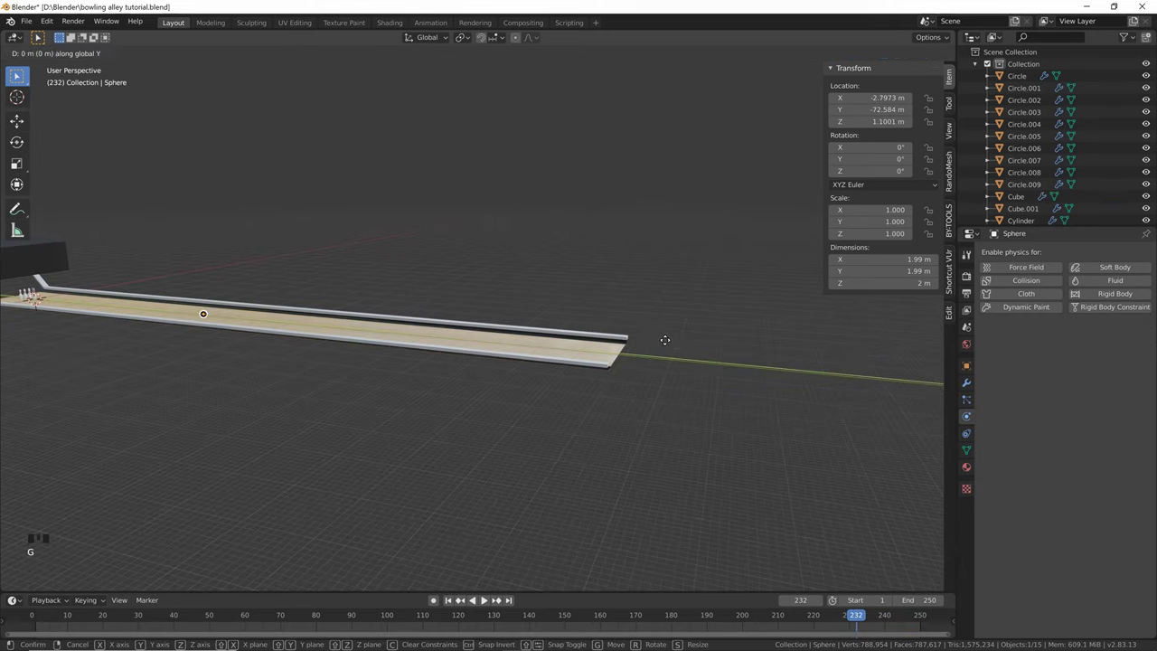
pyautogui.click(221, 446)
# Nudge the ball 1.6412 m along X so it lines up with the pins
pyautogui.press('KP_Decimal')
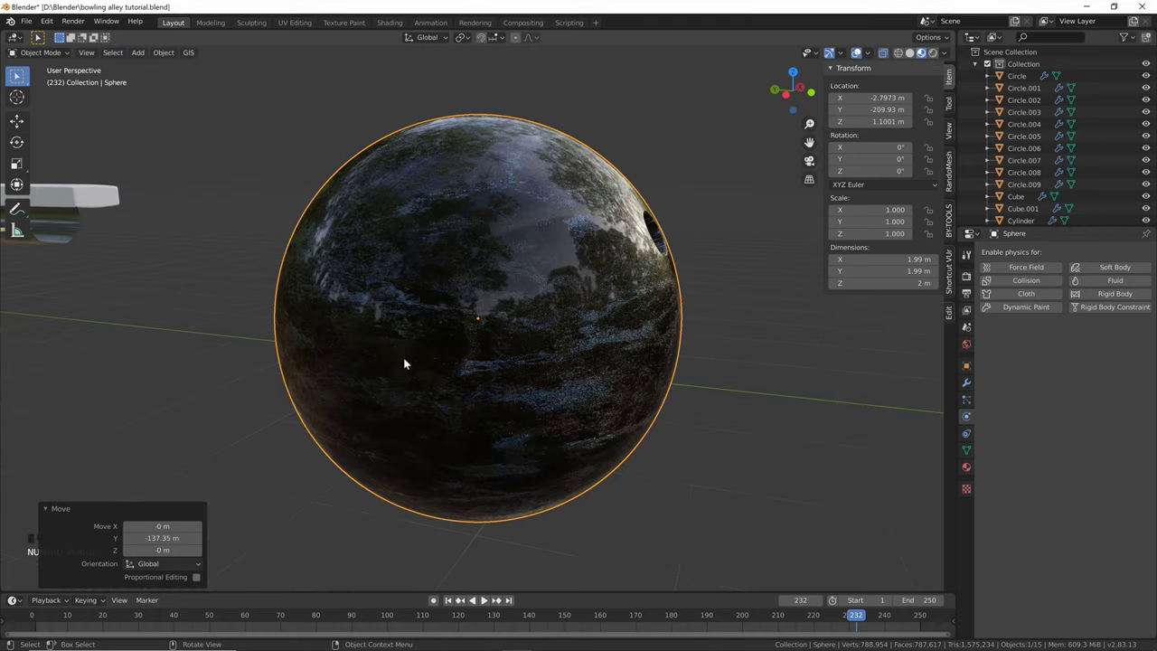
pyautogui.scroll(-8, 634, 391)
pyautogui.moveTo(634, 391); pyautogui.dragTo(514, 394, button='middle')
pyautogui.scroll(-3, 506, 394)
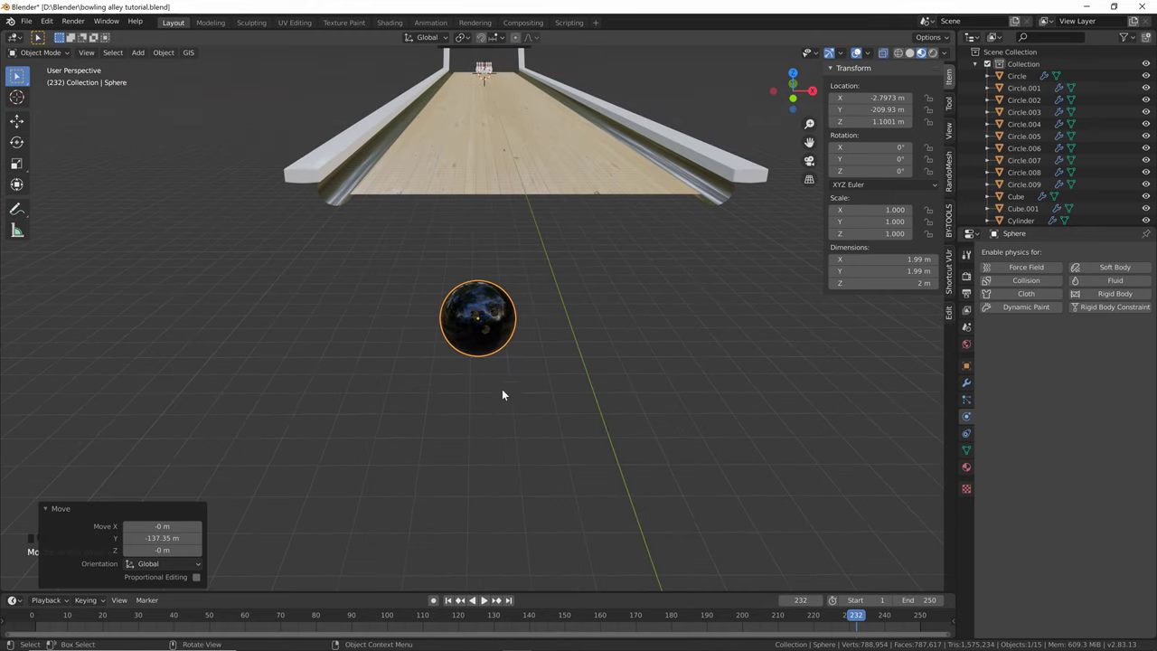
pyautogui.press('g')
pyautogui.press('x')
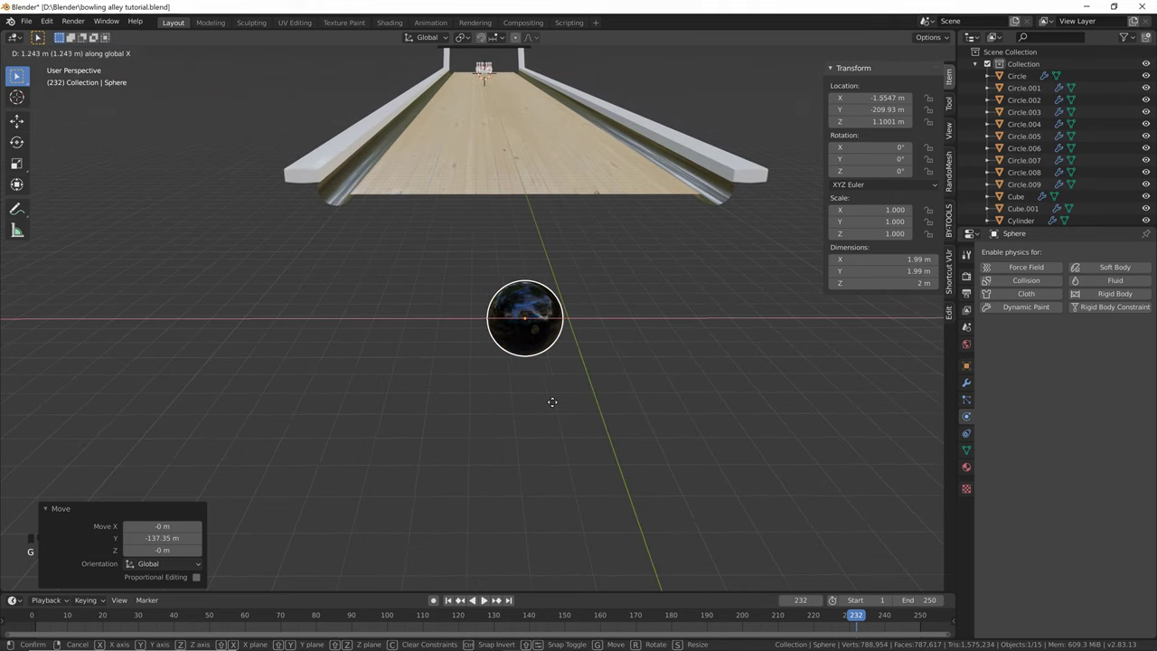
pyautogui.click(568, 403)
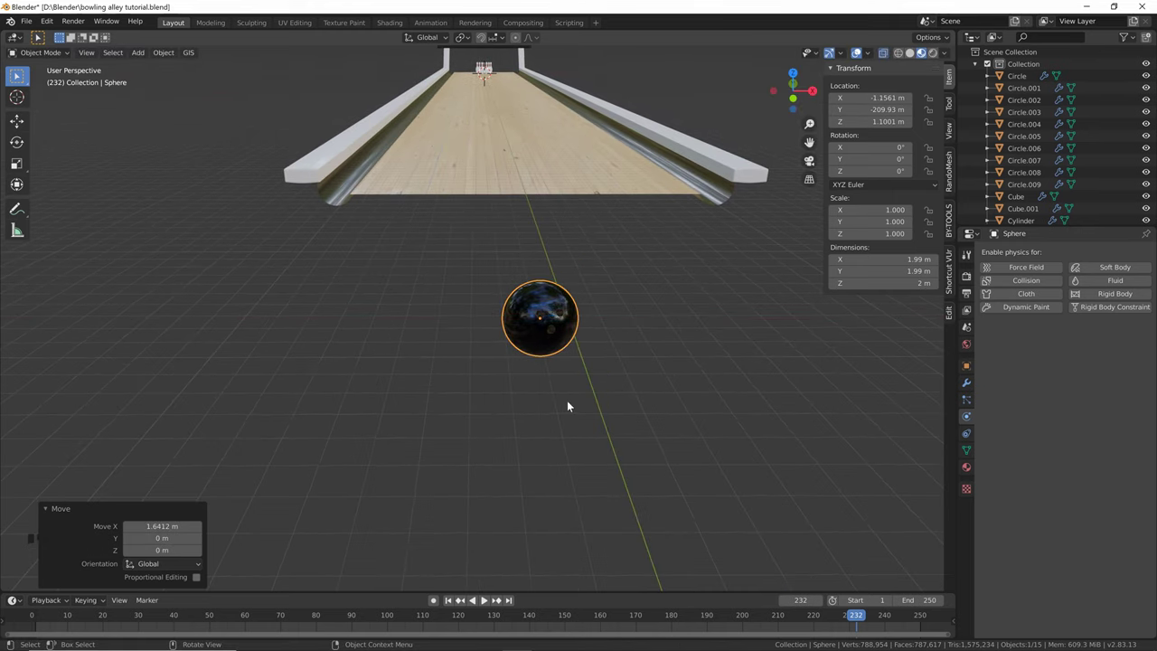
pyautogui.moveTo(636, 362); pyautogui.dragTo(623, 409, button='middle')
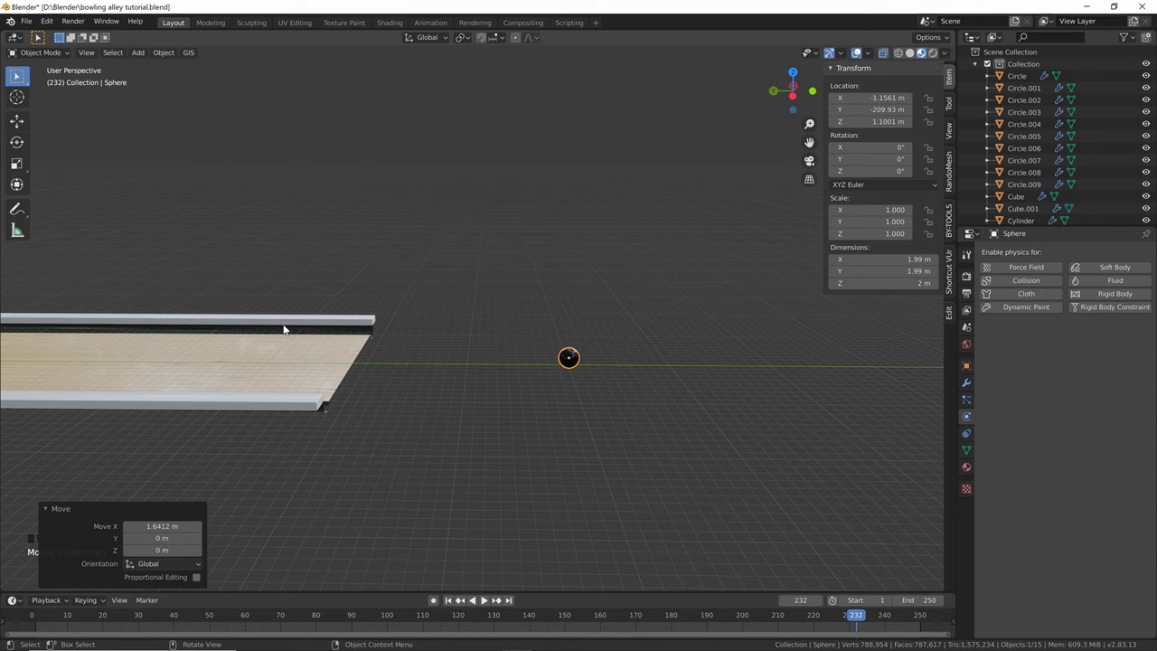
# Keyframe the ball's location, rotation and scale at frame 1
pyautogui.hotkey('shift', 'Left')
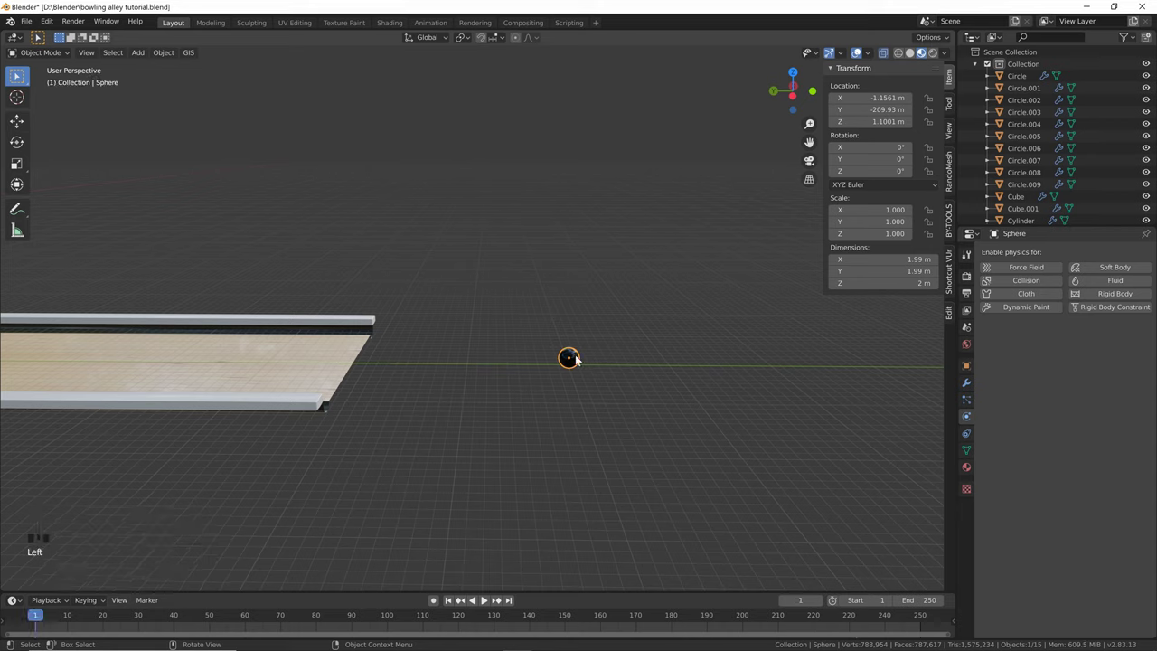
pyautogui.press('i')
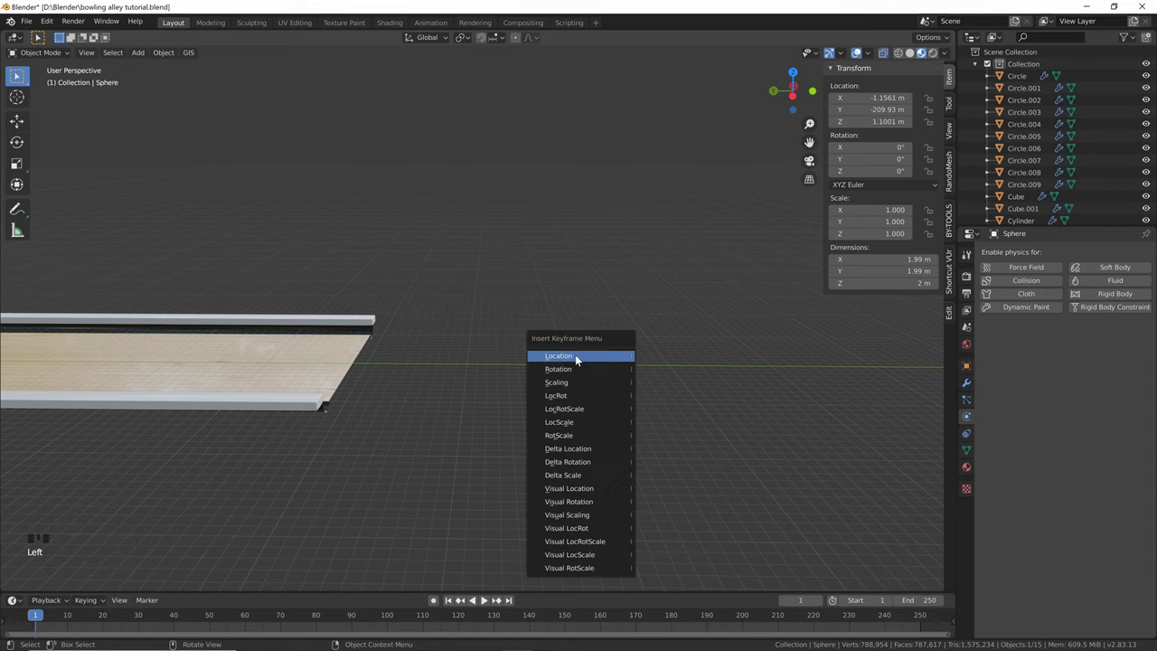
pyautogui.click(573, 410)
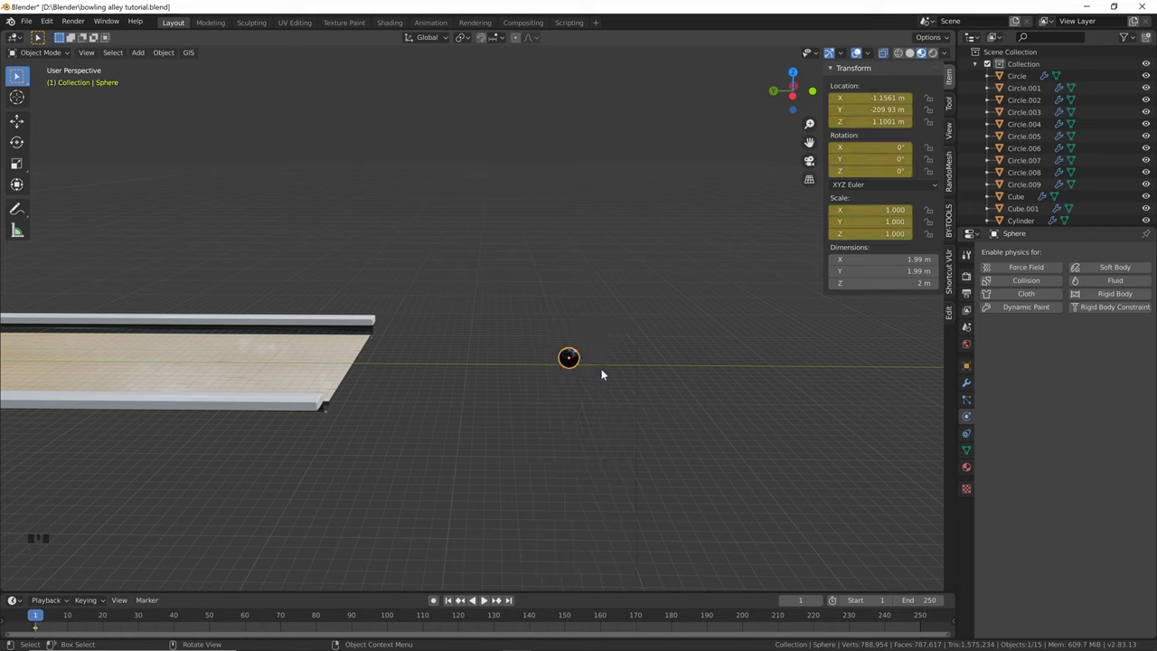
# At frame 10, slide the ball along Y onto the lane and keyframe it, then add a rigid body
pyautogui.click(67, 615)
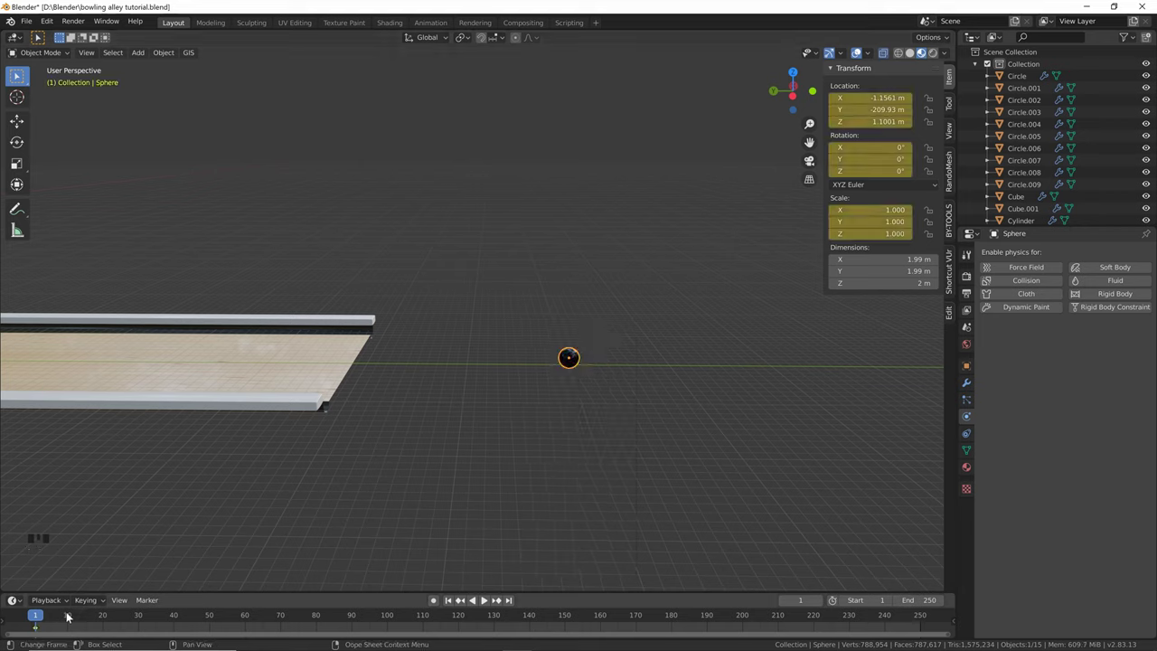
pyautogui.press('g')
pyautogui.press('y')
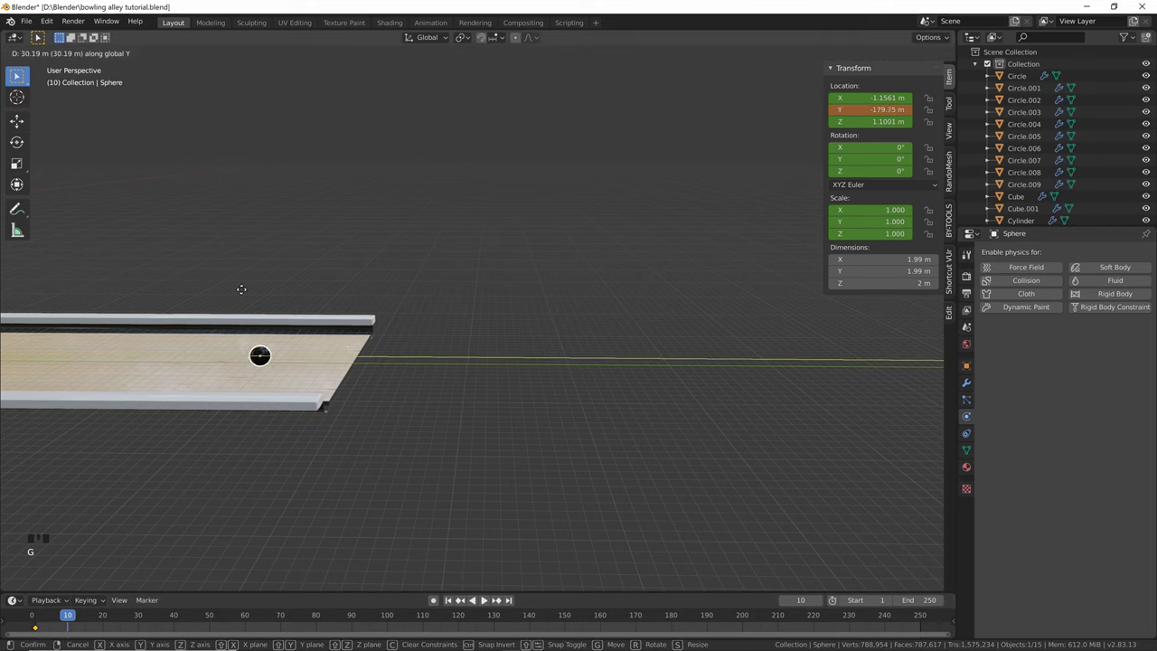
pyautogui.click(249, 279)
pyautogui.press('i')
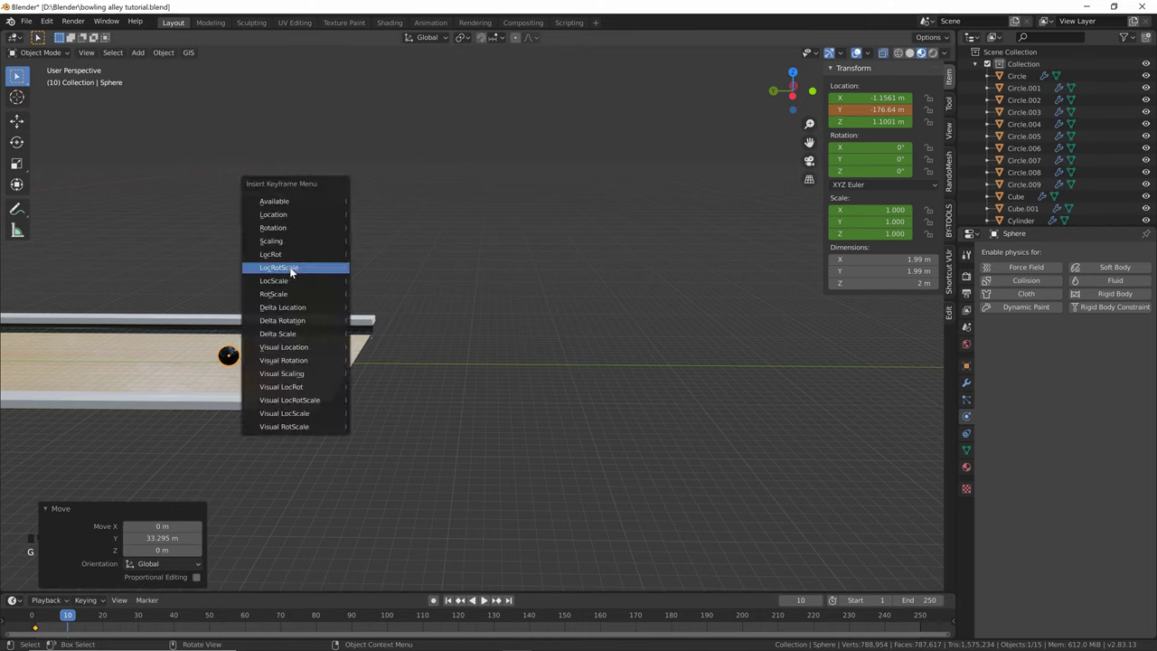
pyautogui.click(290, 268)
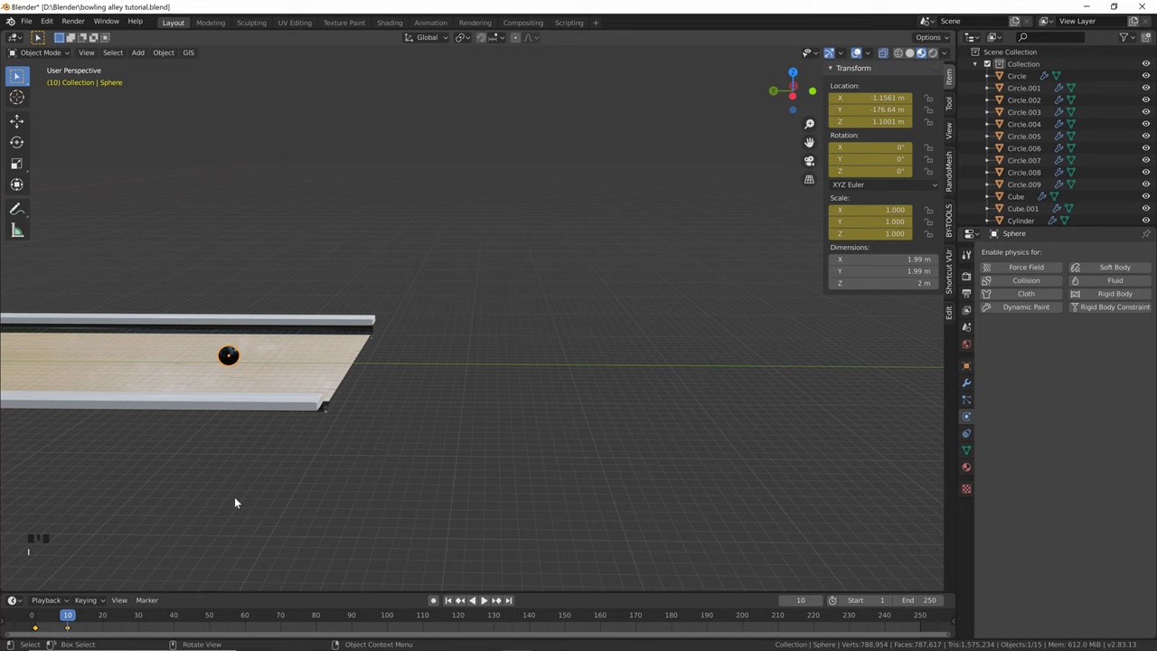
pyautogui.hotkey('shift', 'Left')
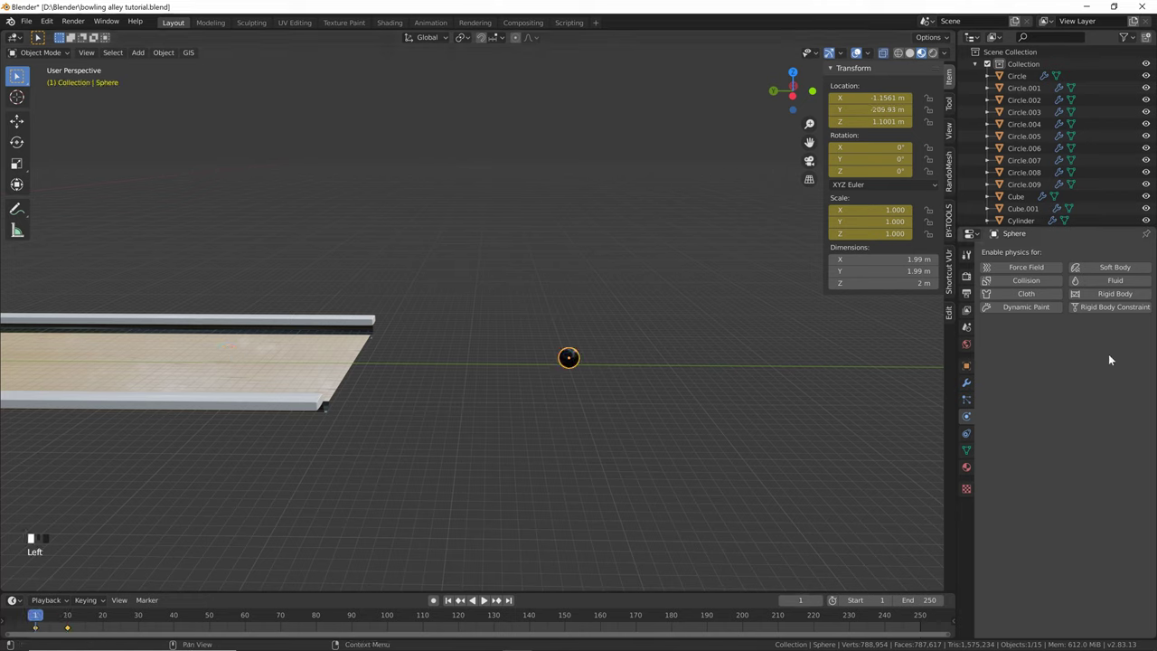
pyautogui.click(1128, 293)
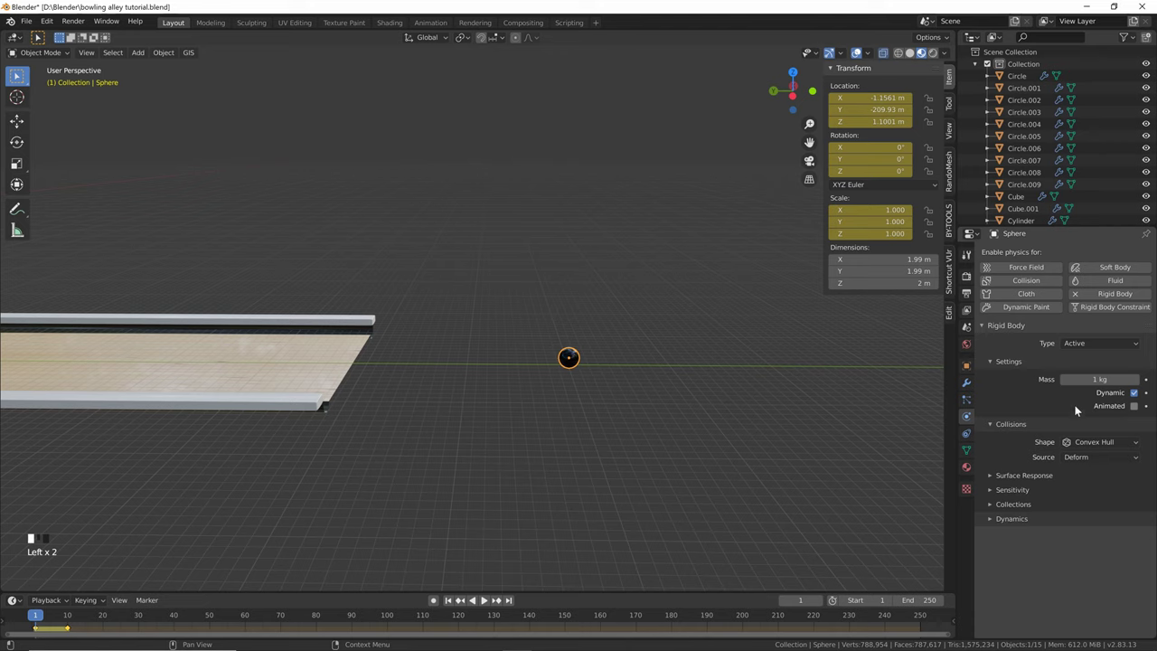
# Turn on Animated in the ball's rigid body settings and keyframe it at frame 7
pyautogui.click(1136, 409)
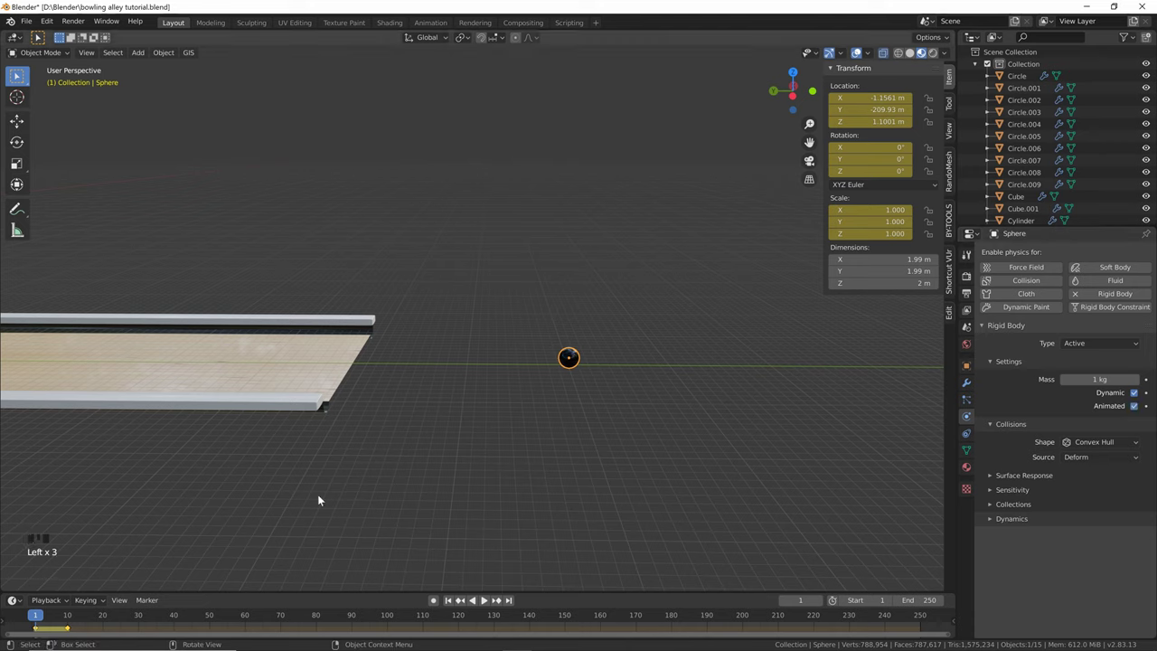
pyautogui.click(51, 617)
pyautogui.moveTo(54, 618); pyautogui.dragTo(56, 618)
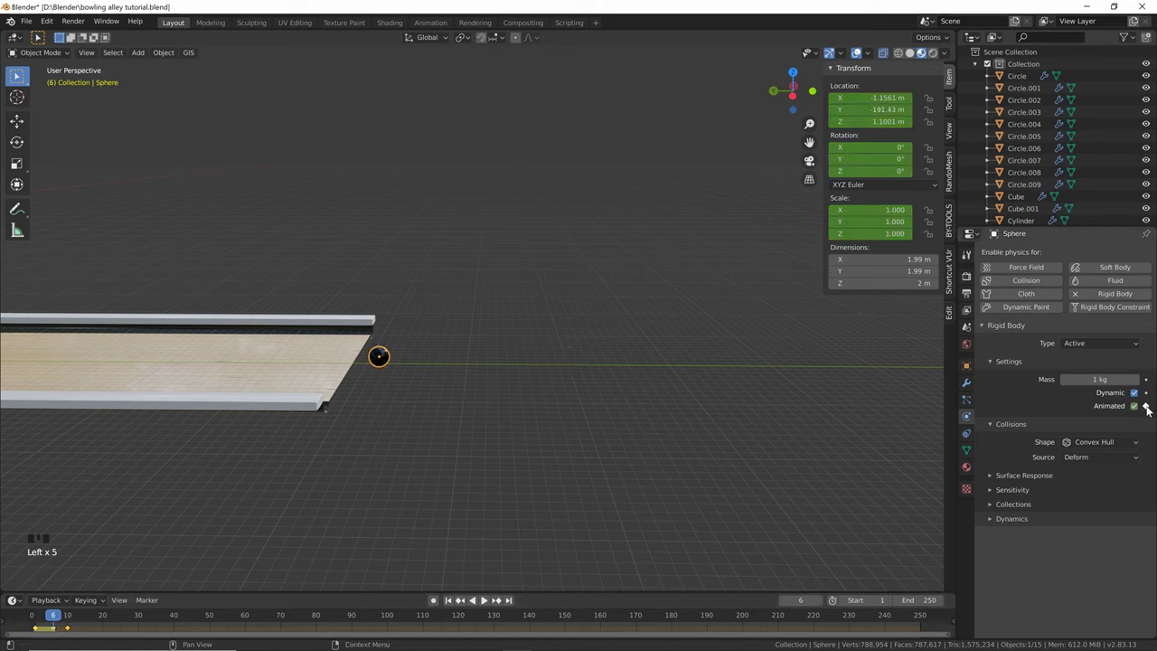
pyautogui.press('Right')
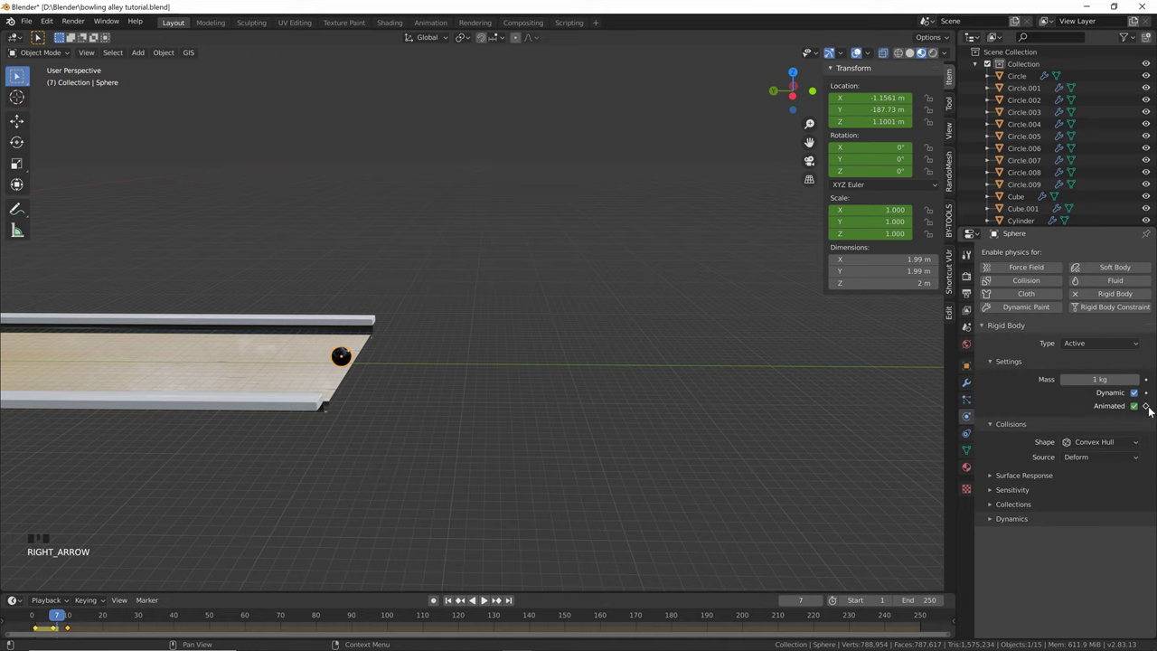
pyautogui.click(1145, 407)
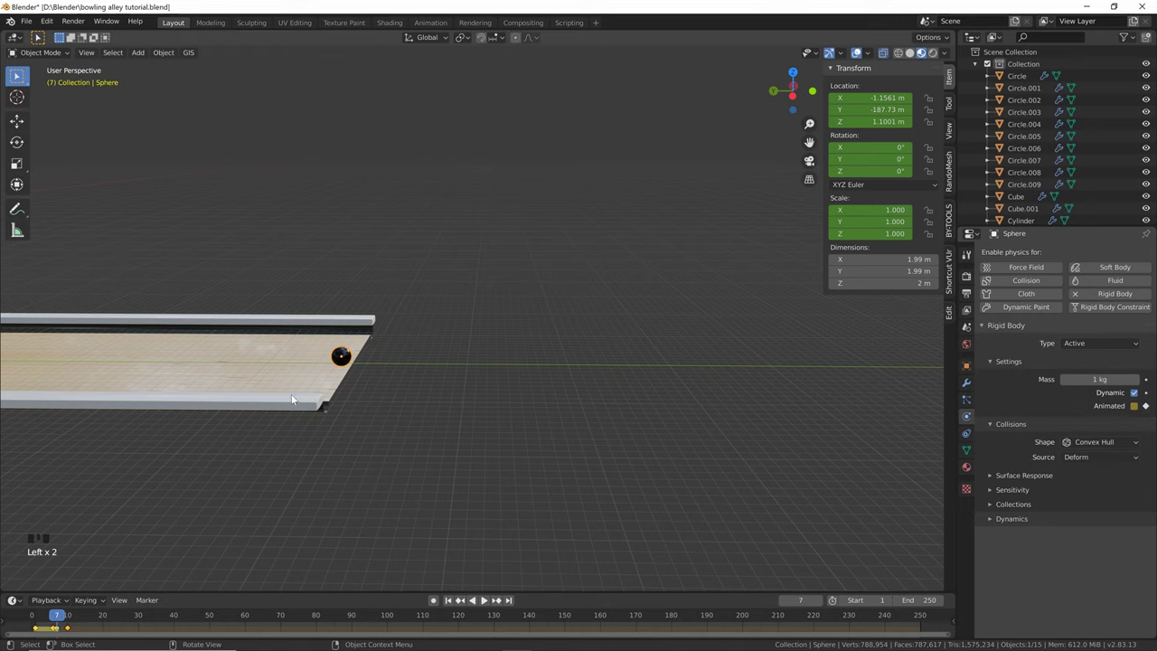
pyautogui.hotkey('shift', 'Left')
pyautogui.moveTo(264, 421); pyautogui.dragTo(438, 322, button='middle')
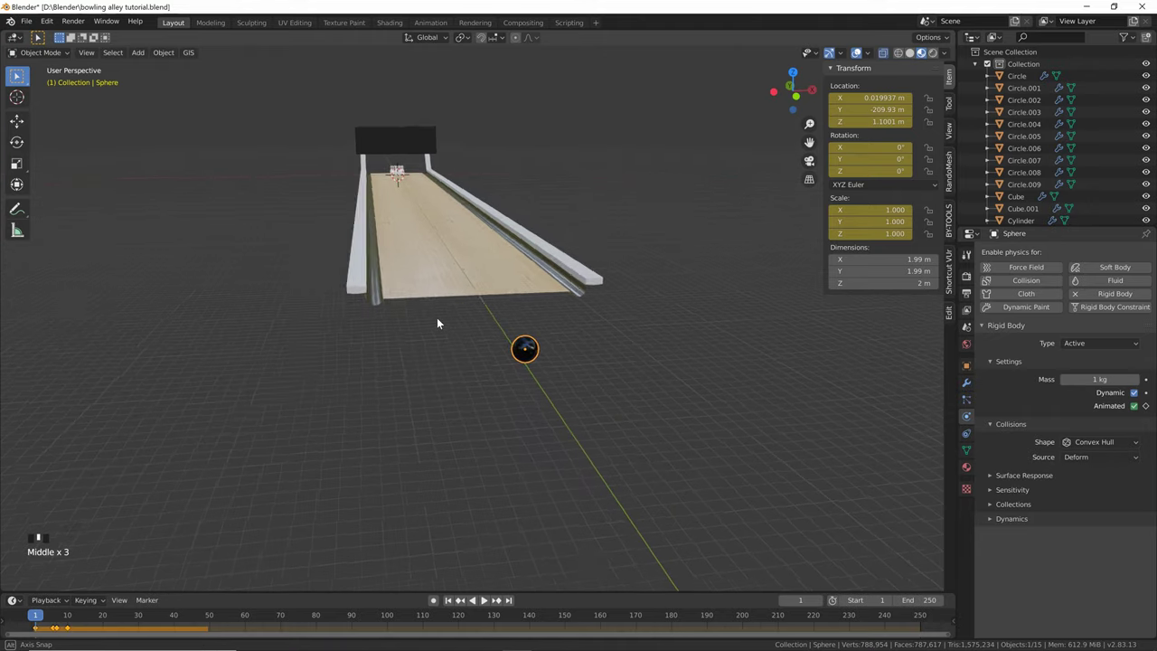
# Play and stop the simulation, then rewind to frame 1
pyautogui.press('space')
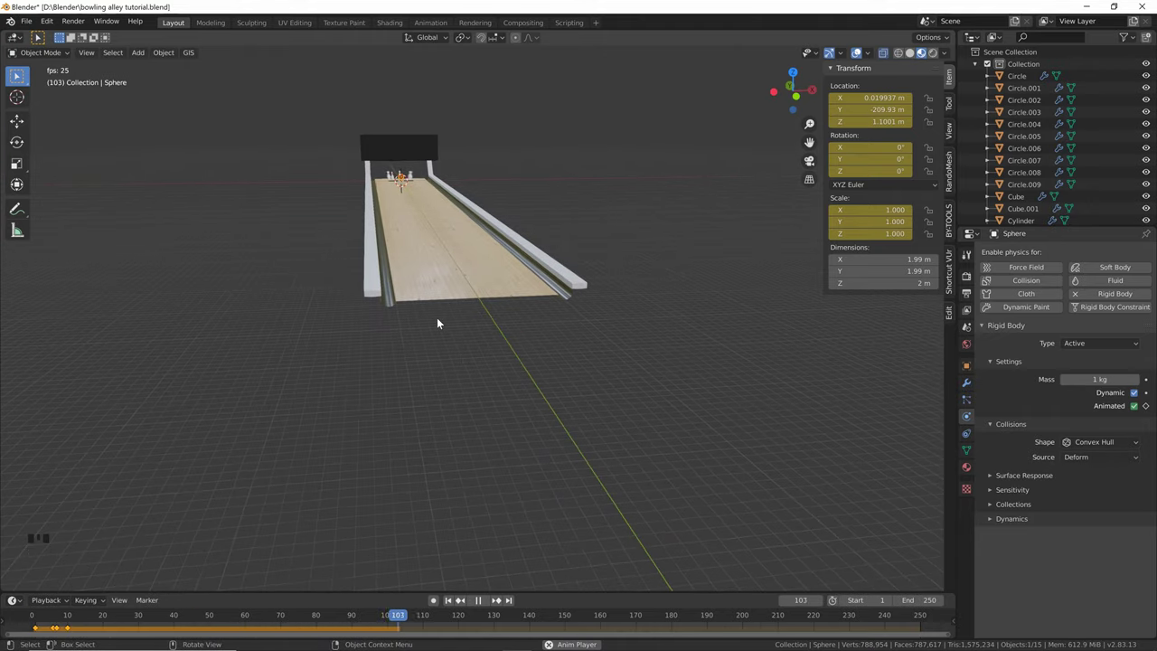
pyautogui.press('space')
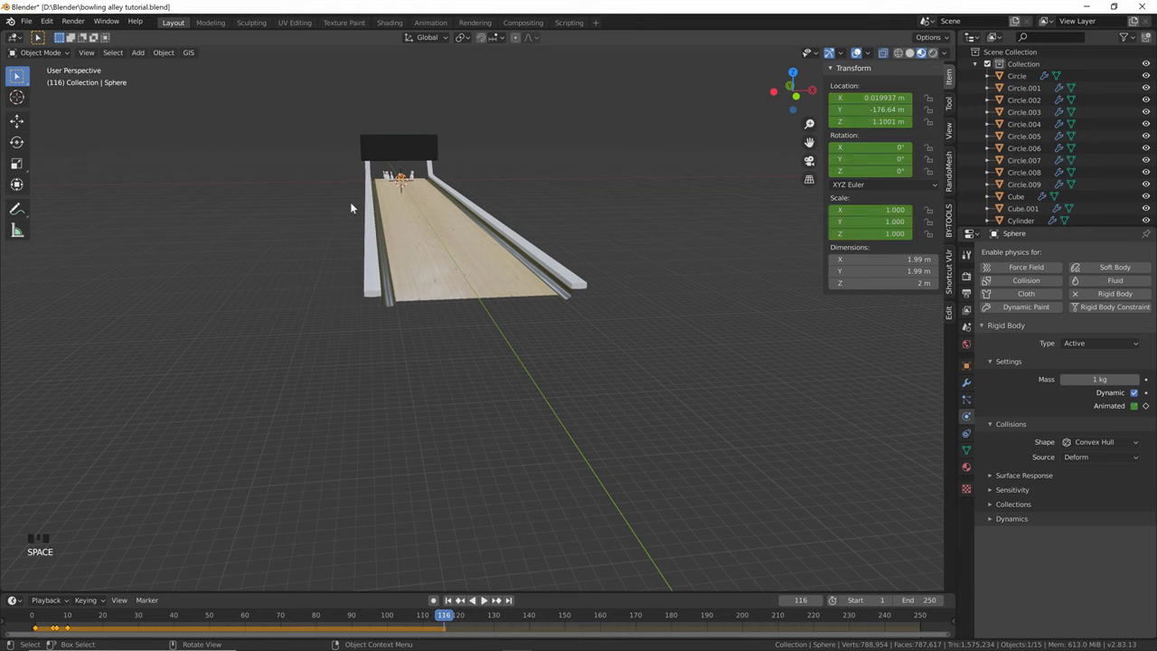
pyautogui.click(451, 601)
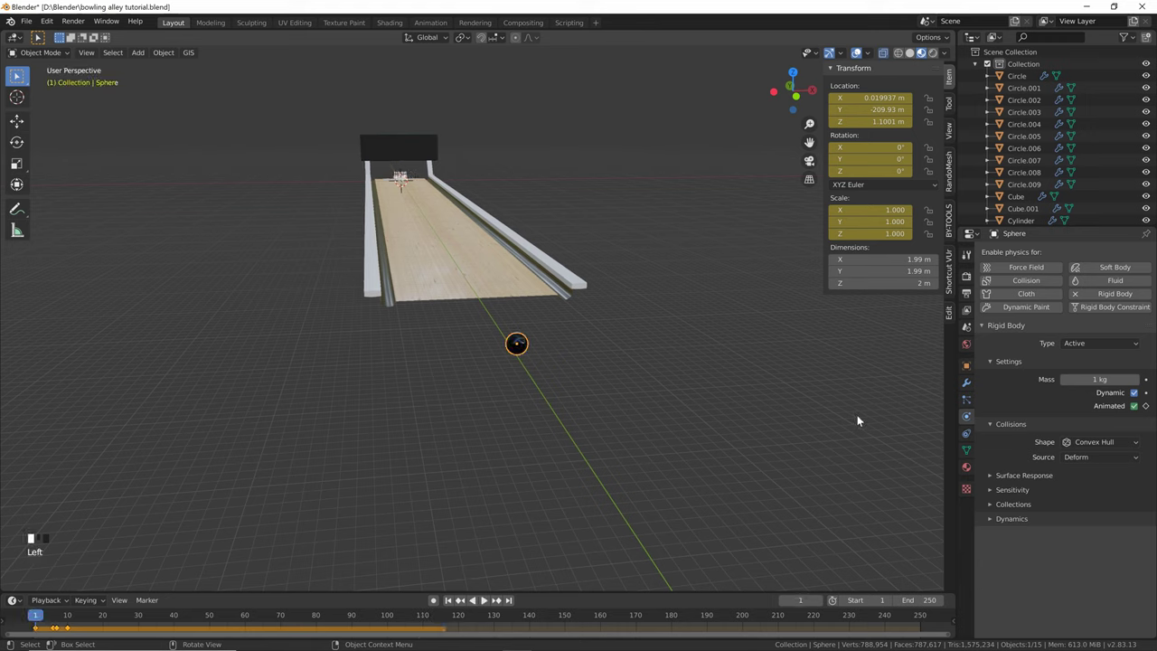
# Set the ball's mass to 10 kg and replay until it hits the pins around frame 98
pyautogui.click(1098, 379)
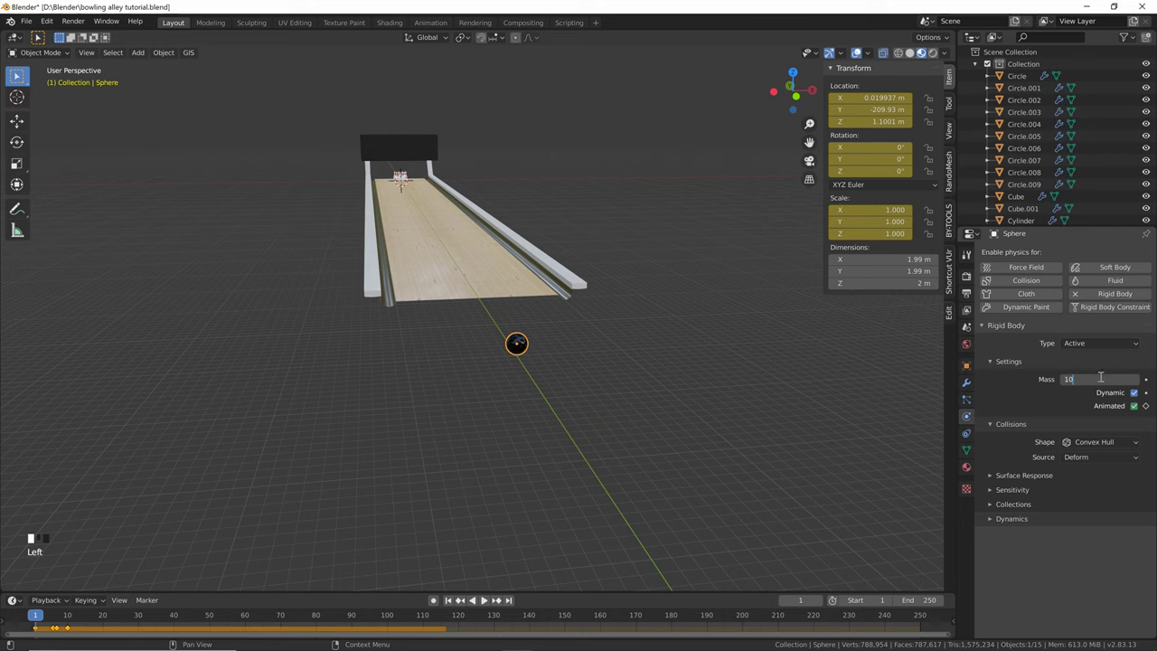
pyautogui.click(1101, 378)
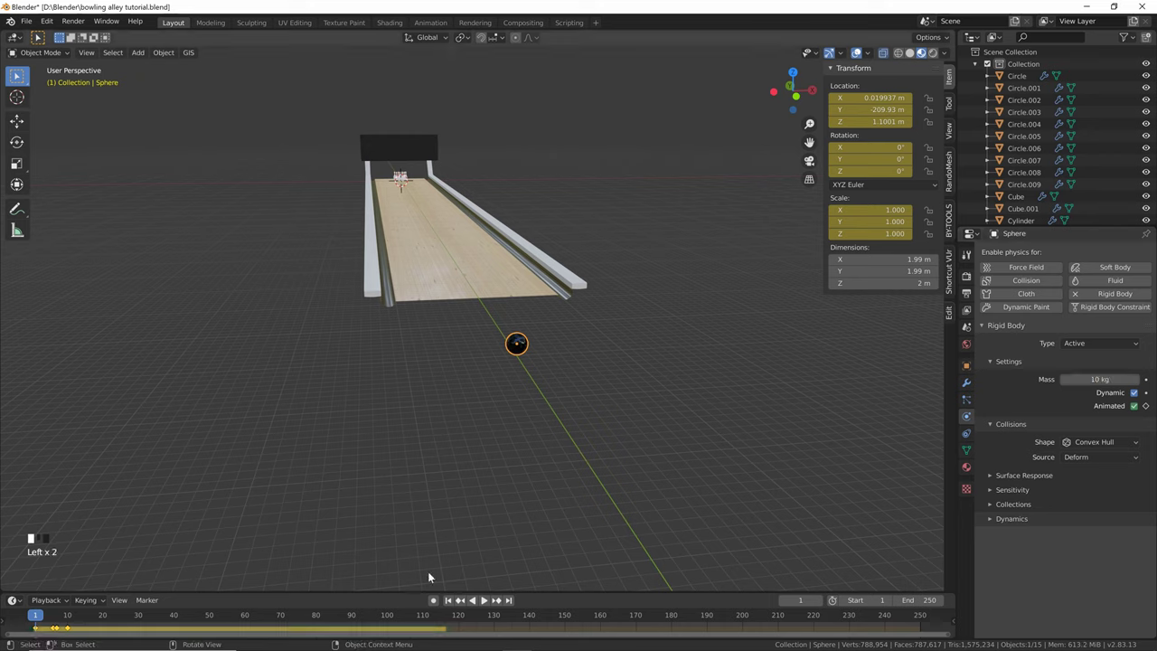
pyautogui.press('space')
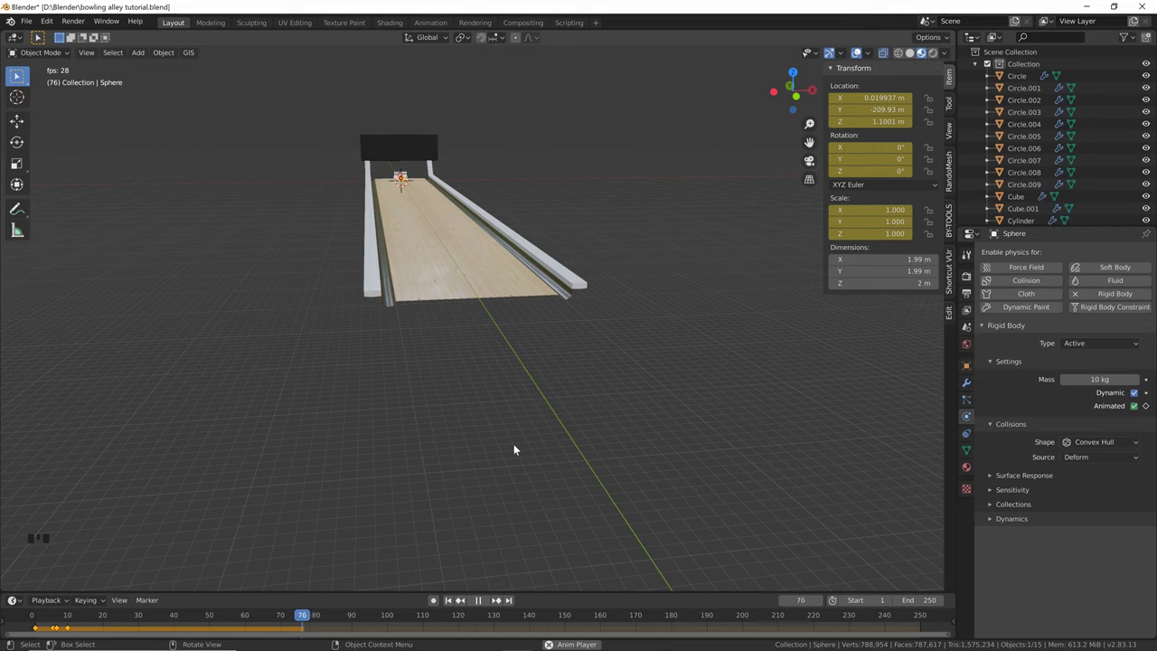
pyautogui.press('space')
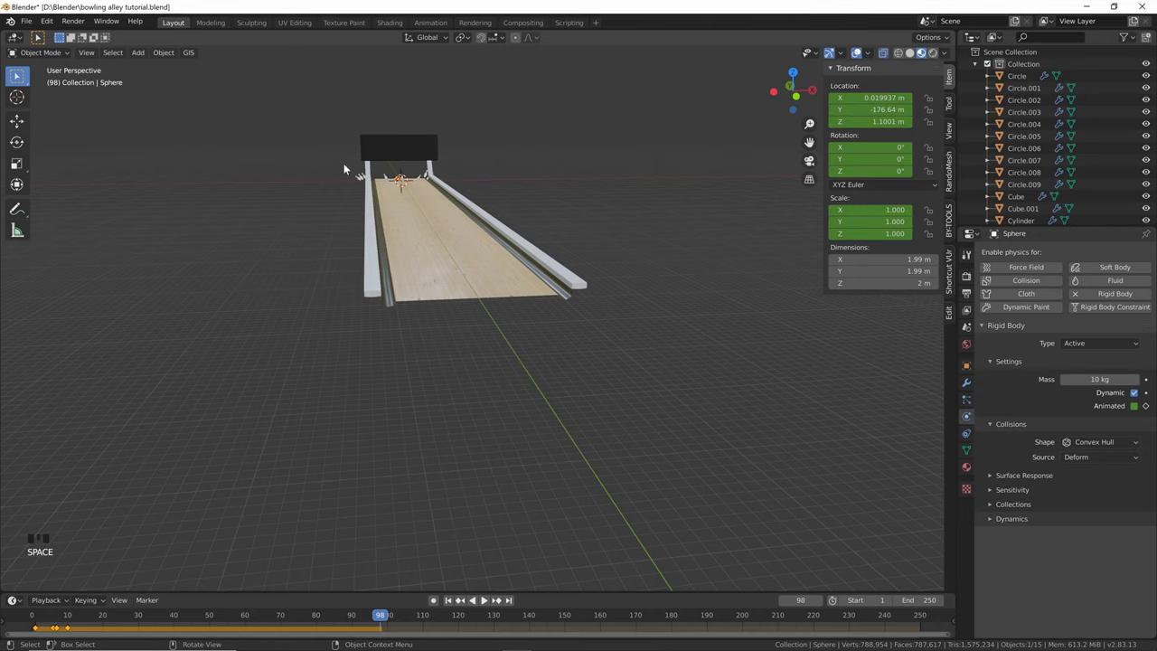
pyautogui.press('KP_Decimal')
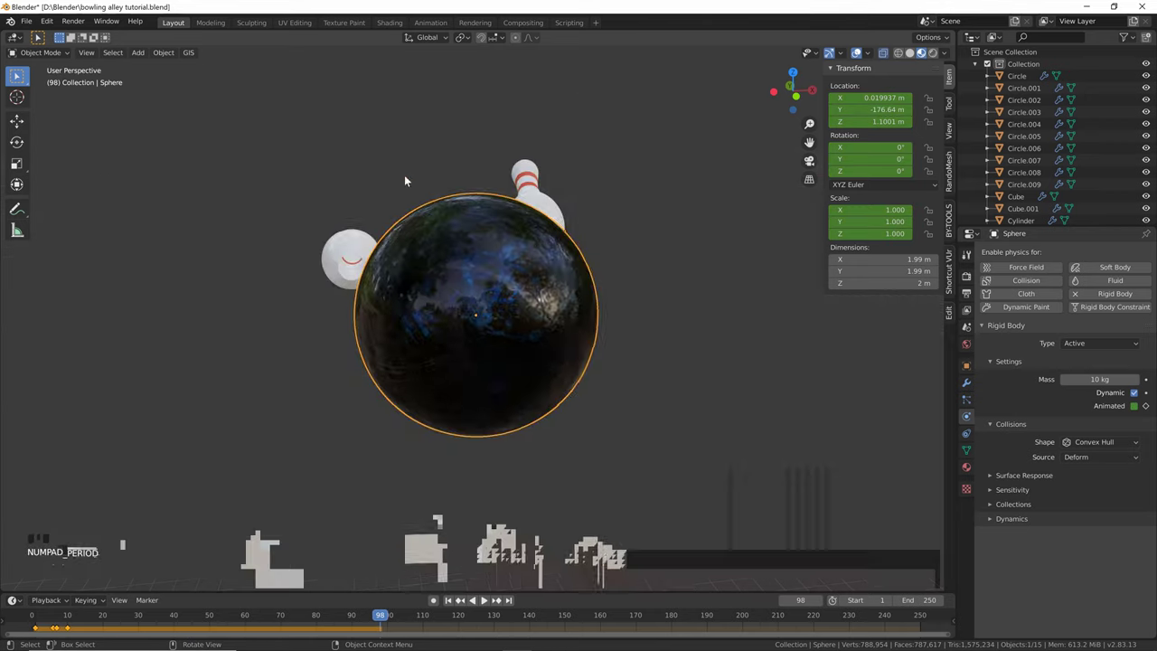
pyautogui.scroll(-6, 404, 175)
pyautogui.scroll(-4, 518, 332)
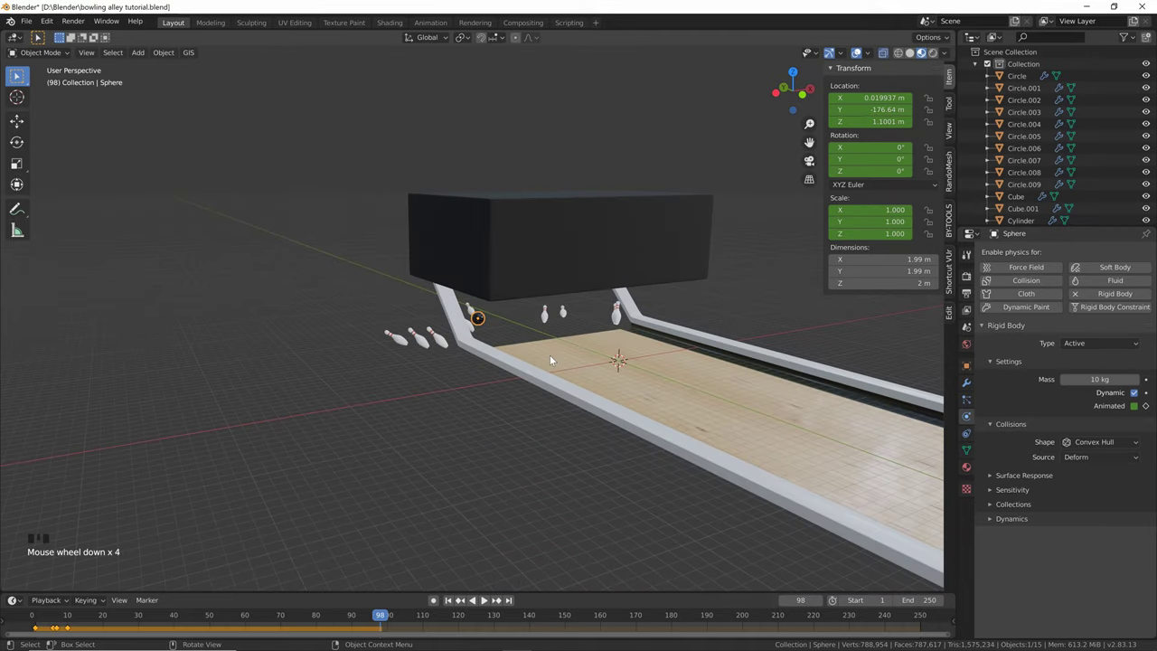
# At frame 1, set all ten pins' origins to their geometry, then deselect them
pyautogui.click(448, 600)
pyautogui.keyDown('shift'); pyautogui.moveTo(450, 434); pyautogui.dragTo(542, 259, button='middle'); pyautogui.keyUp('shift')
pyautogui.click(538, 324)
pyautogui.scroll(5, 540, 315)
pyautogui.scroll(-3, 540, 312)
pyautogui.moveTo(353, 227); pyautogui.dragTo(502, 284)
pyautogui.moveTo(522, 271); pyautogui.dragTo(500, 278, button='middle')
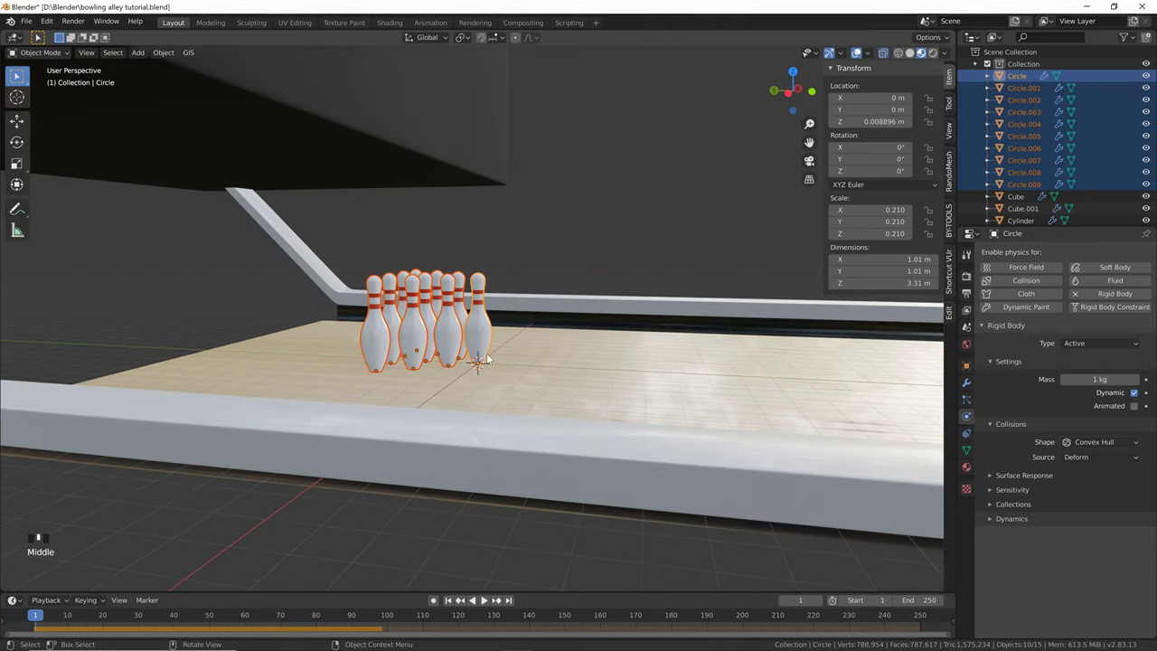
pyautogui.rightClick(443, 325)
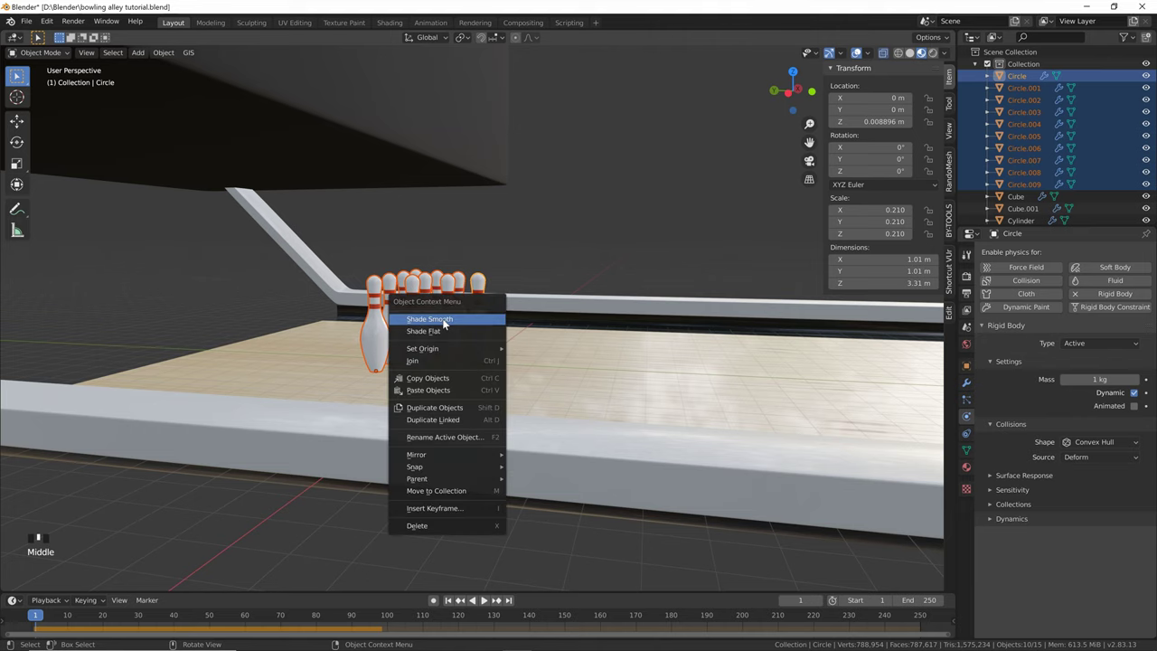
pyautogui.moveTo(452, 348)
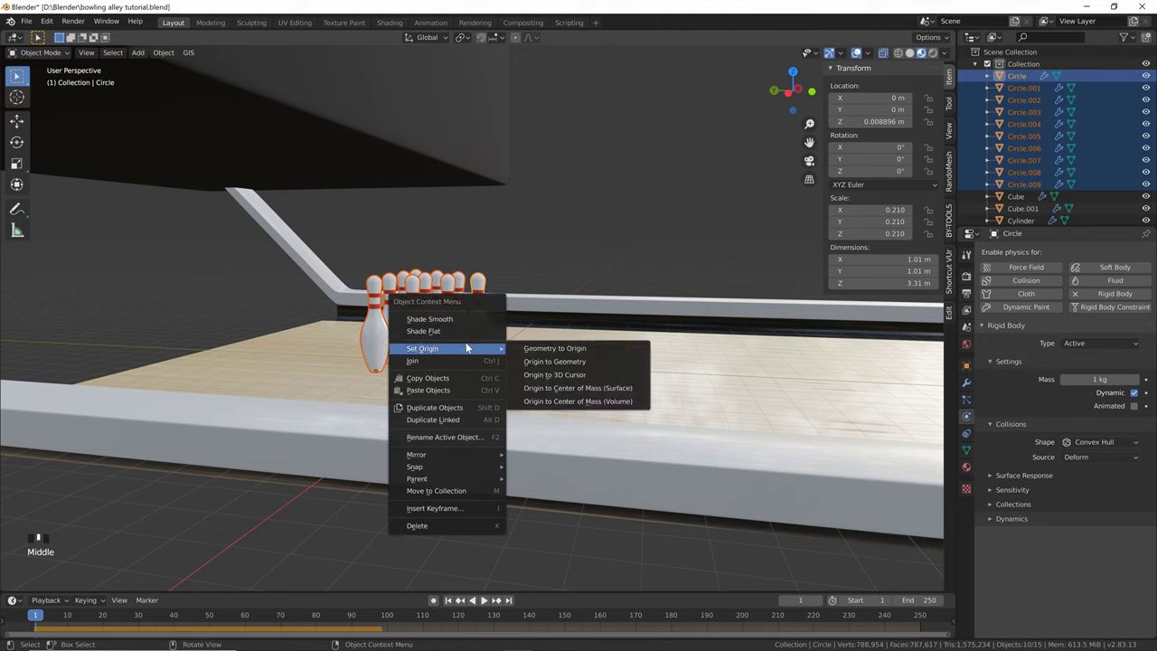
pyautogui.click(557, 362)
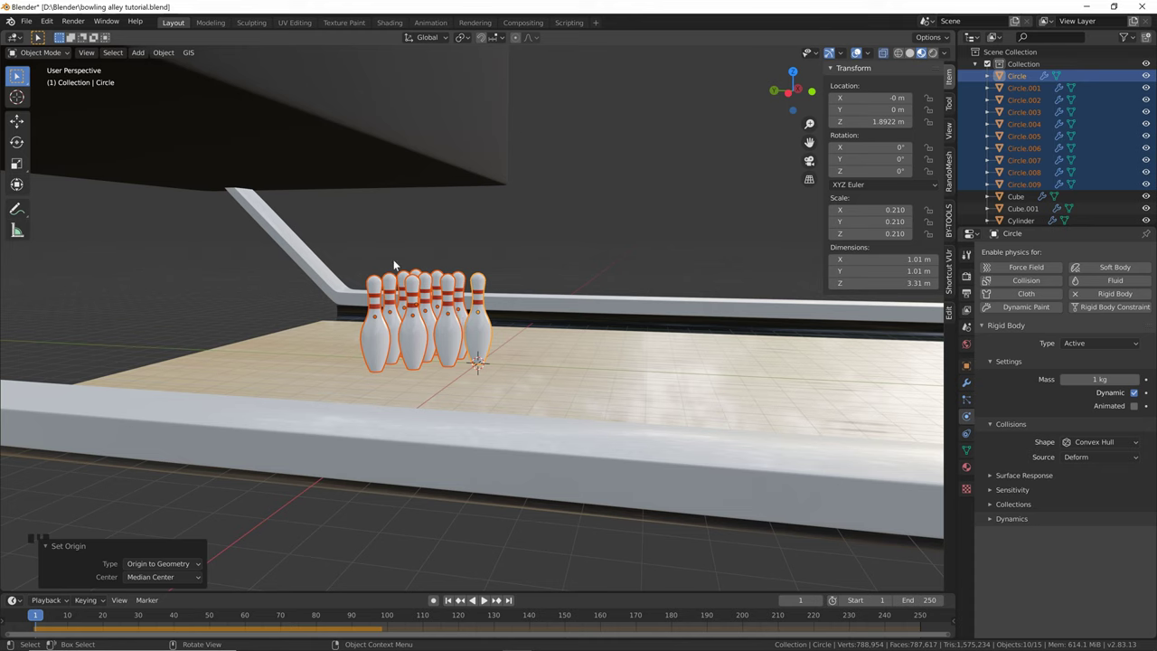
pyautogui.hotkey('alt', 'a')
# Replay the simulation to watch the ball scatter the pins by frame 160
pyautogui.moveTo(515, 260)
pyautogui.mouseDown(button='middle')
pyautogui.moveTo(552, 254)
pyautogui.moveTo(516, 245)
pyautogui.mouseUp(button='middle')
pyautogui.scroll(-2, 516, 246)
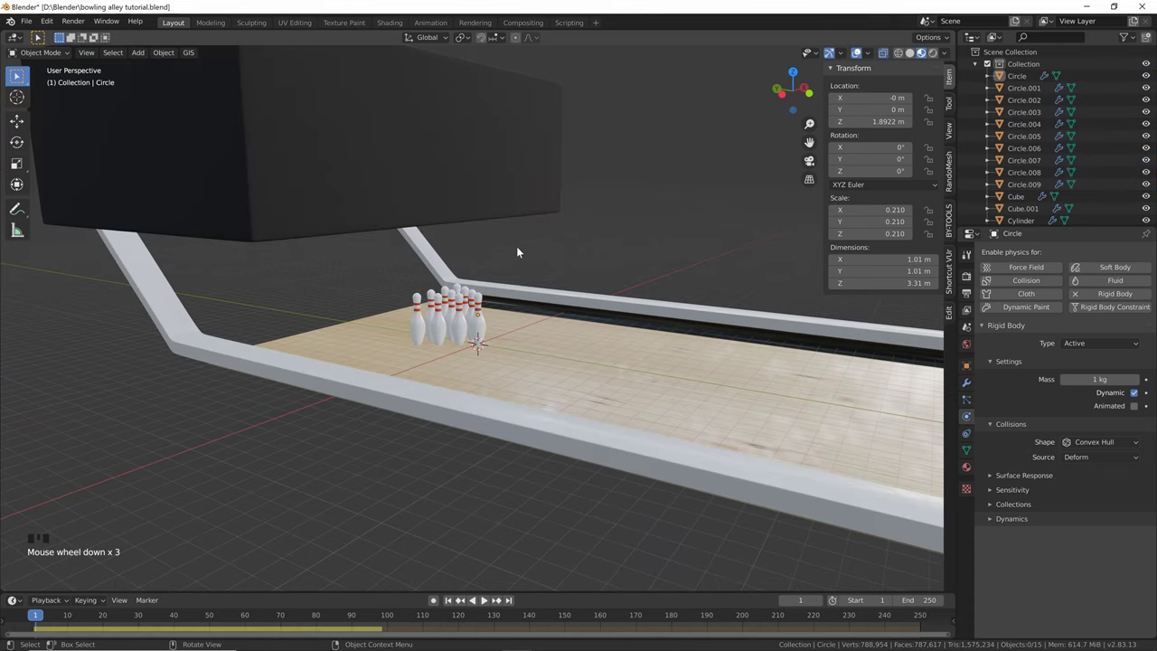
pyautogui.scroll(2, 519, 250)
pyautogui.press('space')
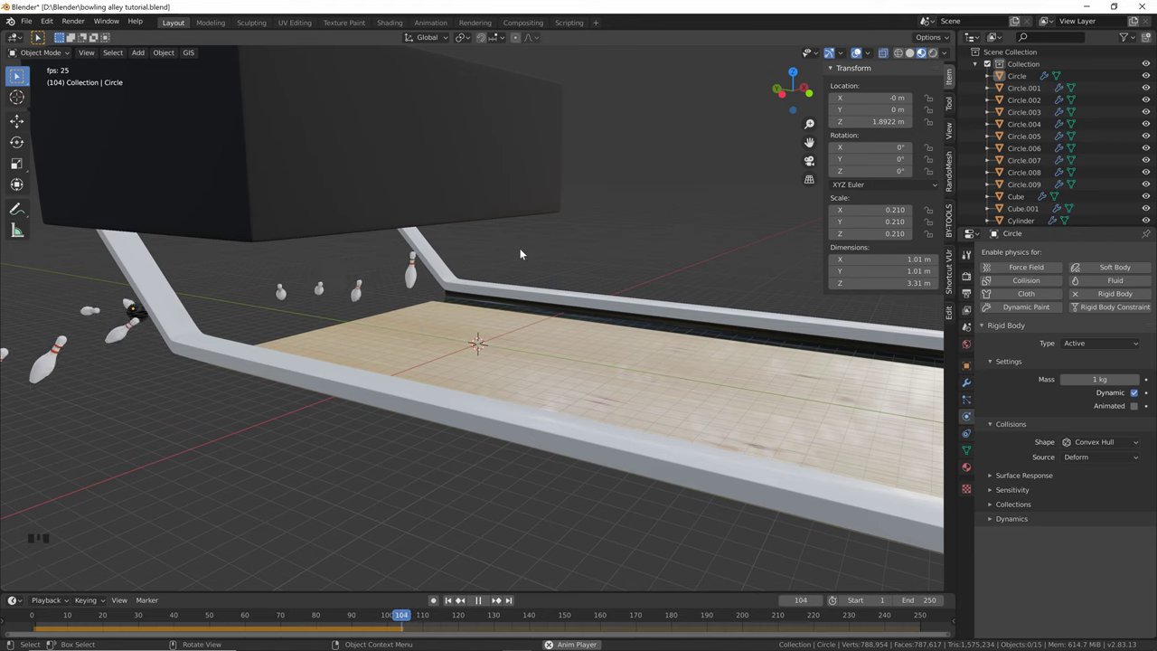
pyautogui.press('space')
pyautogui.press('space')
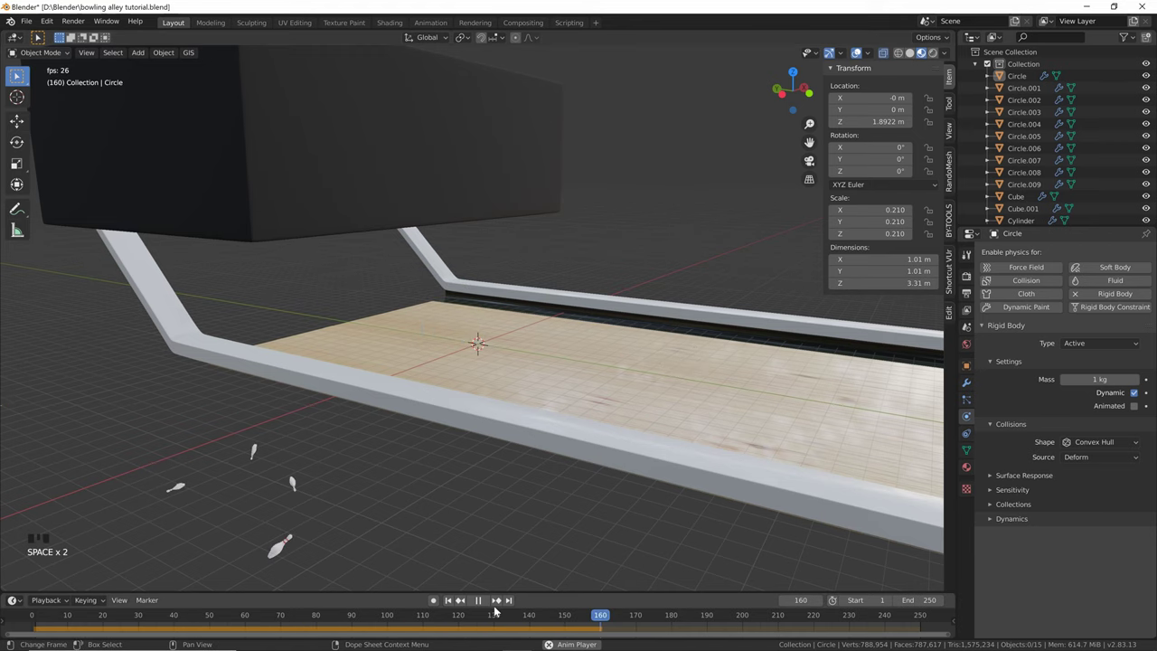